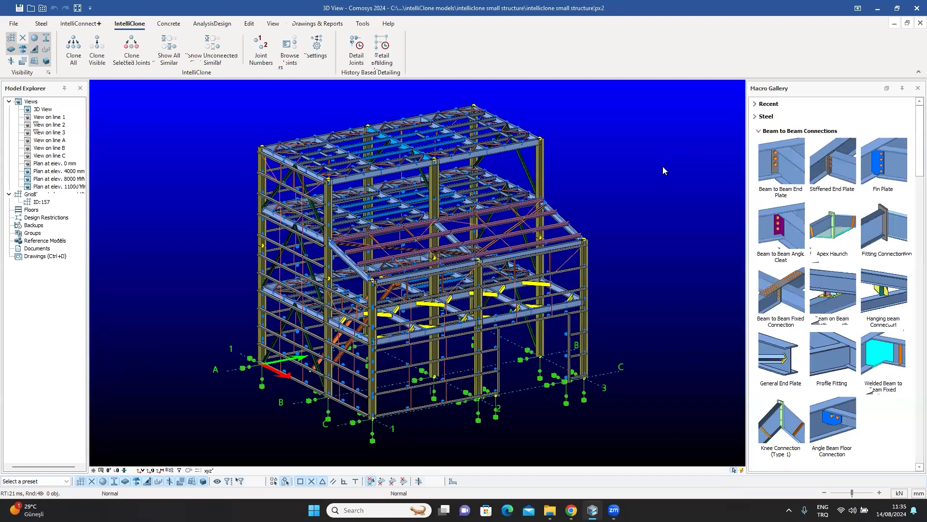
Examine the overall steel frame, the lower roof's purlins and the top-level beam framing in the 3D view.
right_click(505, 196)
left_click(569, 170)
mouse_move(569, 170)
middle_mouse_down()
mouse_move(582, 169)
mouse_move(564, 174)
middle_mouse_up()
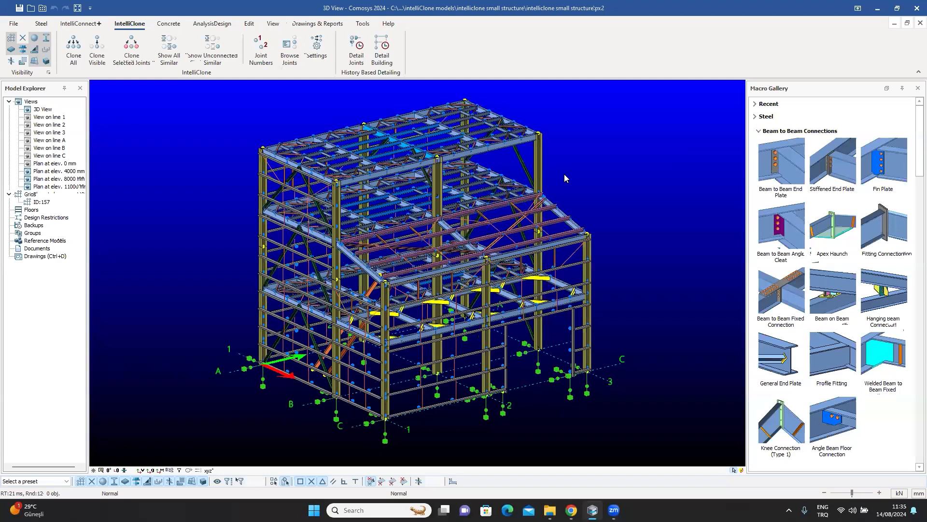
middle_click_drag(564, 174, 567, 176)
scroll(439, 161, "up", 9)
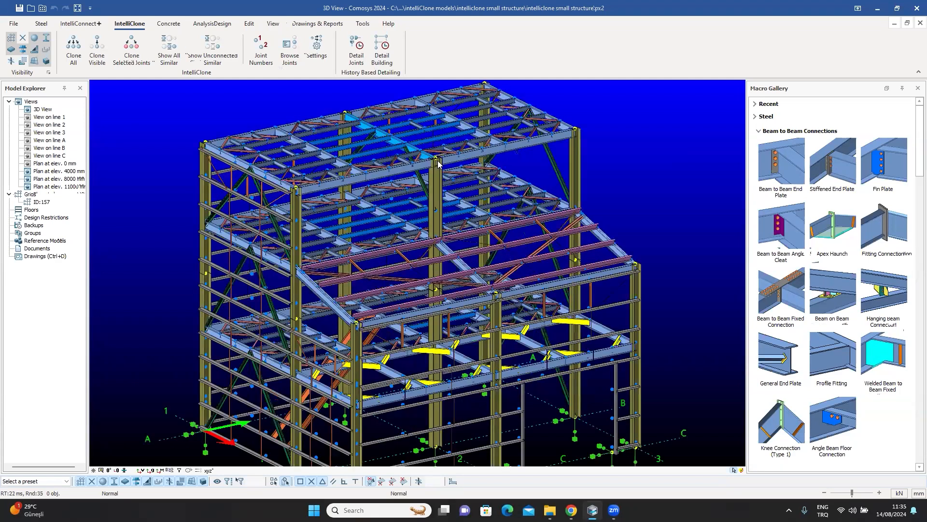
scroll(438, 162, "down", 10)
middle_click_drag(442, 208, 495, 223)
scroll(493, 223, "up", 8)
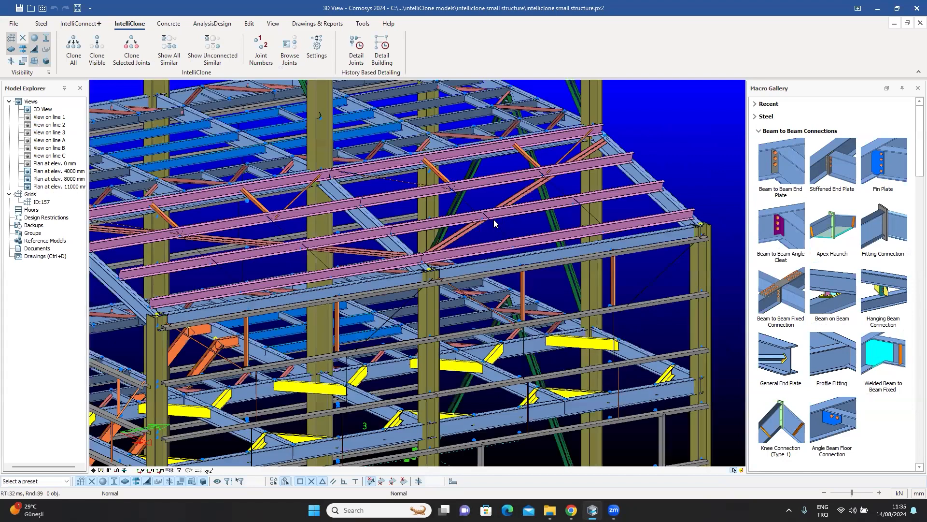
scroll(494, 222, "down", 7)
mouse_move(494, 231)
middle_mouse_down()
mouse_move(483, 231)
mouse_move(502, 221)
mouse_move(487, 227)
mouse_move(497, 240)
middle_mouse_up()
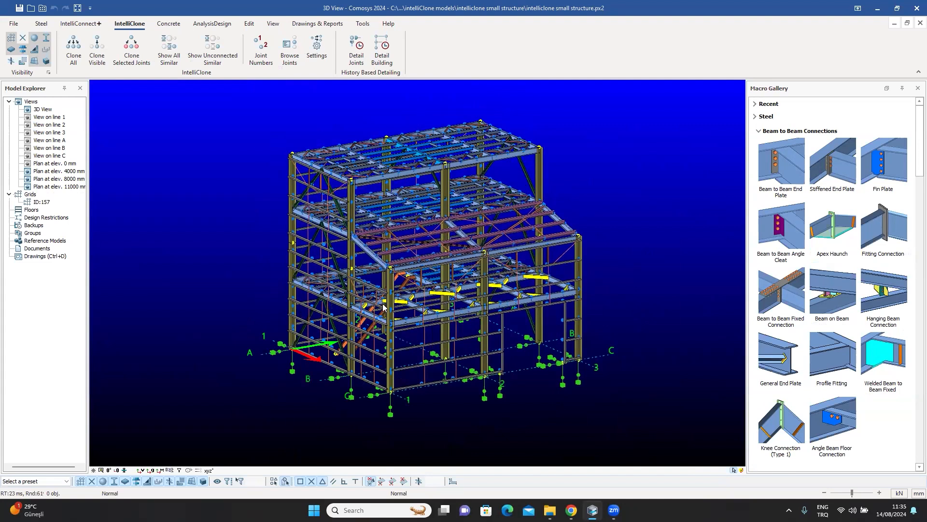
scroll(338, 152, "up", 8)
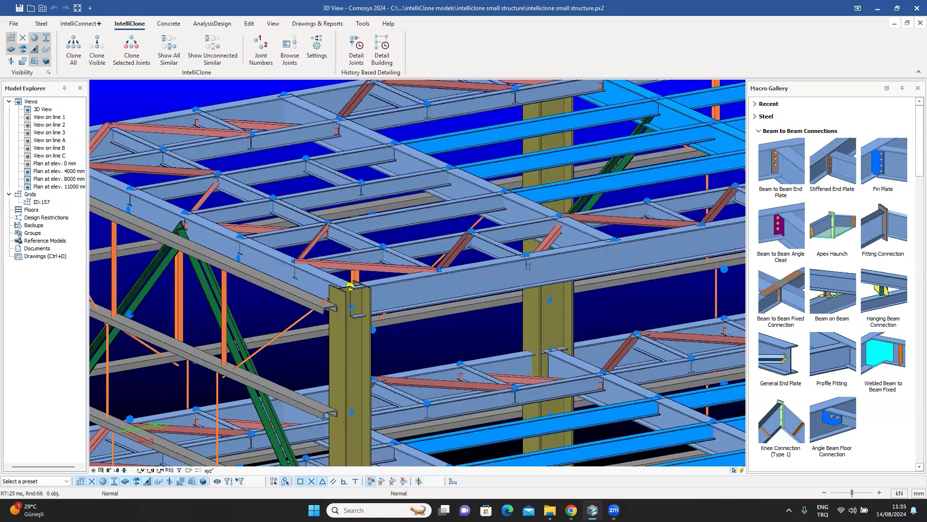
middle_click_drag(319, 150, 468, 131)
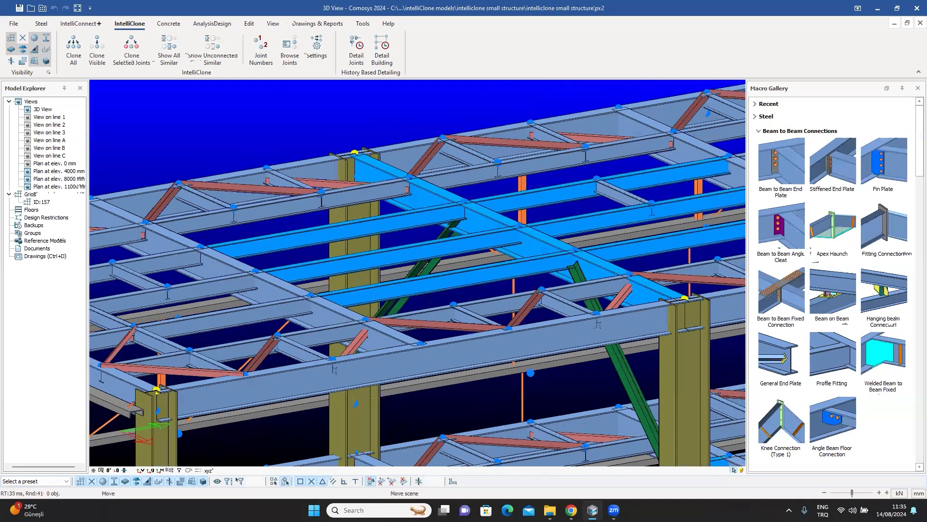
scroll(277, 199, "down", 6)
middle_click_drag(132, 199, 276, 200)
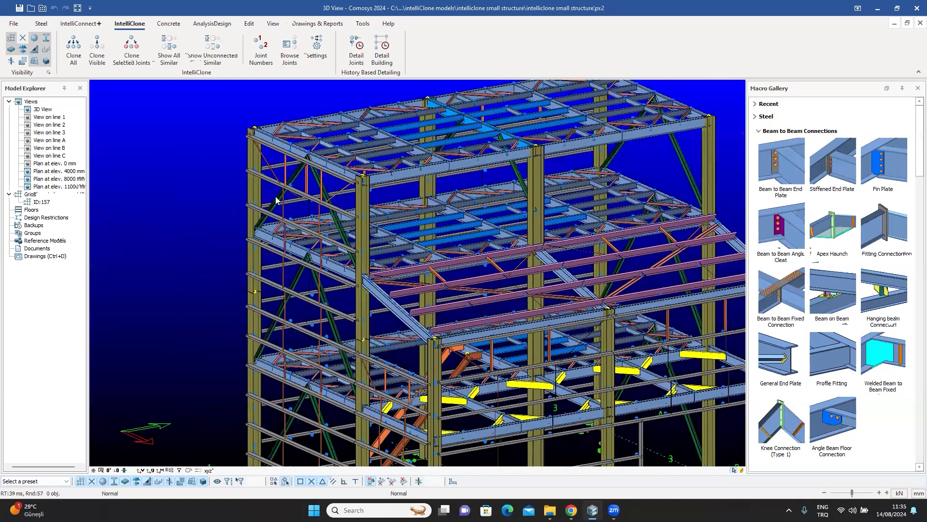
Highlight the uppermost girt on the side wall, then a purlin on the lower sloping roof, and view them closely.
scroll(310, 161, "up", 5)
left_click(272, 172)
scroll(271, 171, "down", 5)
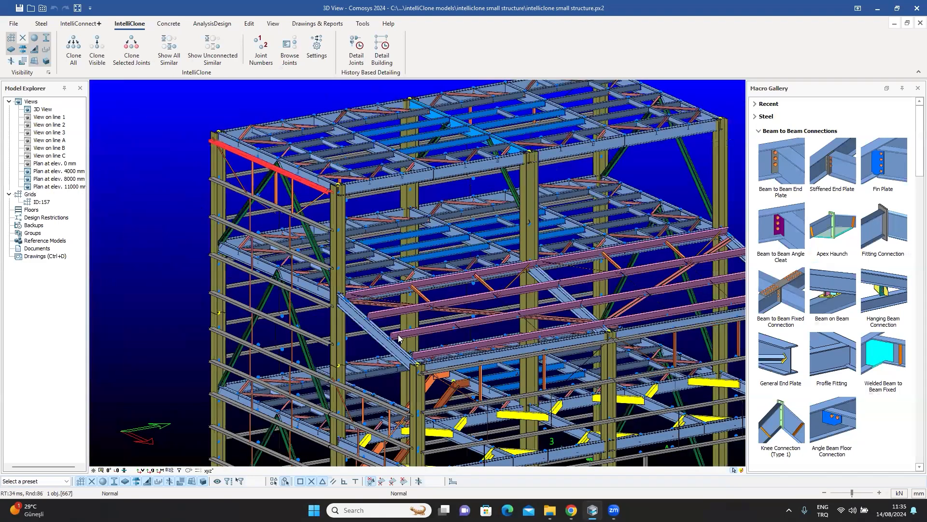
scroll(399, 338, "up", 3)
left_click(511, 269)
scroll(507, 273, "up", 3)
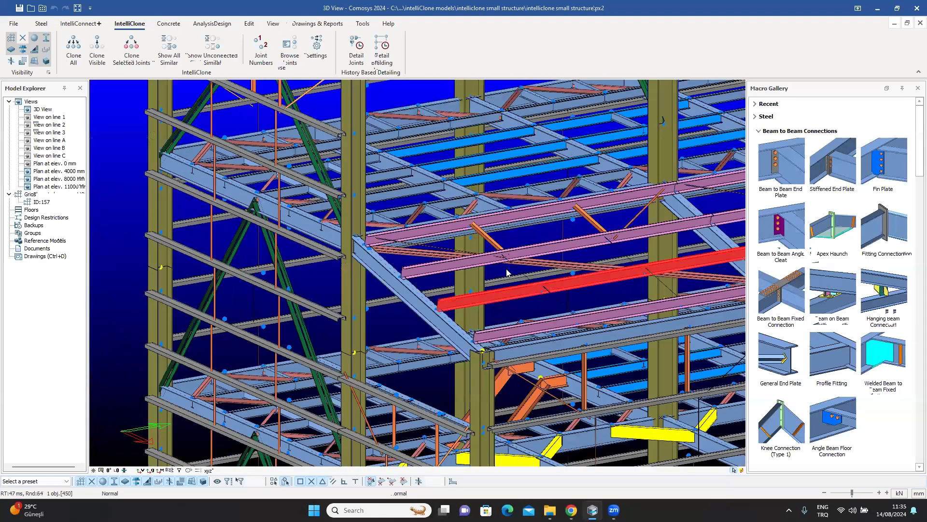
Examine the lowest floor's yellow members and the whole frame from a slightly rotated view, and clear the purlin selection.
scroll(507, 272, "down", 4)
scroll(482, 237, "up", 4)
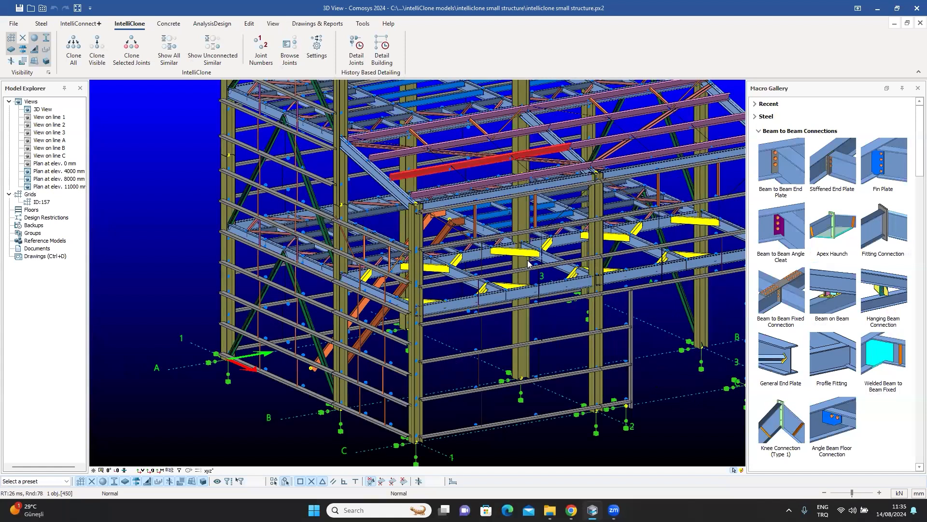
scroll(523, 261, "up", 3)
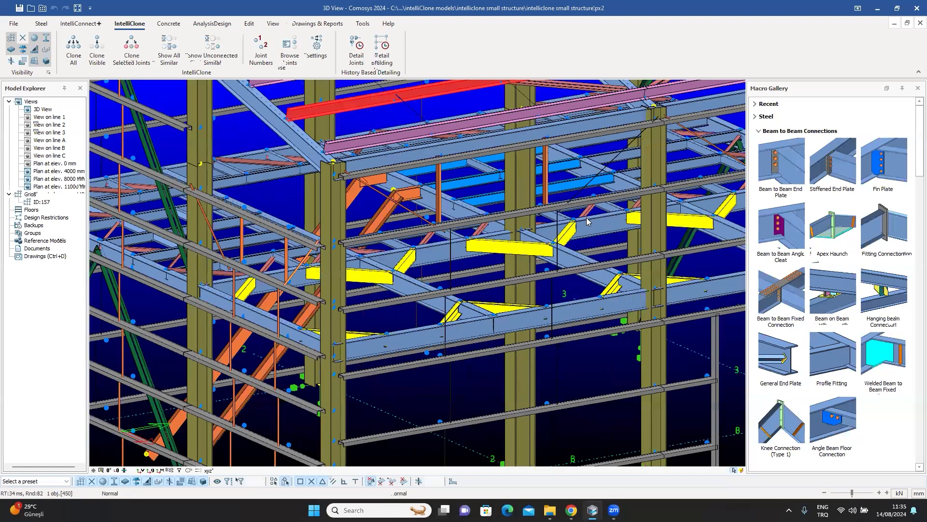
scroll(581, 230, "down", 3)
middle_click_drag(581, 231, 477, 252)
scroll(479, 314, "down", 3)
middle_click_drag(477, 343, 460, 361)
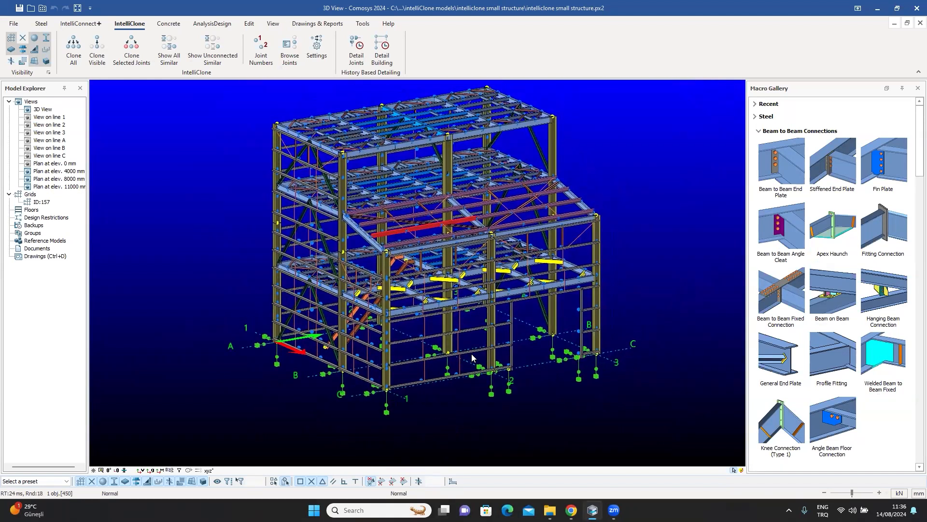
middle_click_drag(476, 313, 474, 310, "shift")
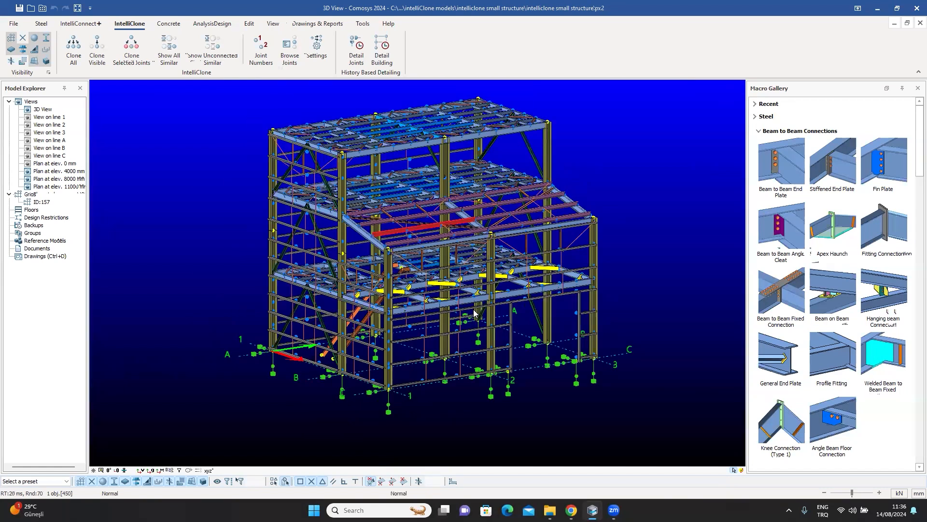
mouse_move(669, 171)
middle_mouse_down("shift")
mouse_move(706, 172)
mouse_move(665, 171)
middle_mouse_up("shift")
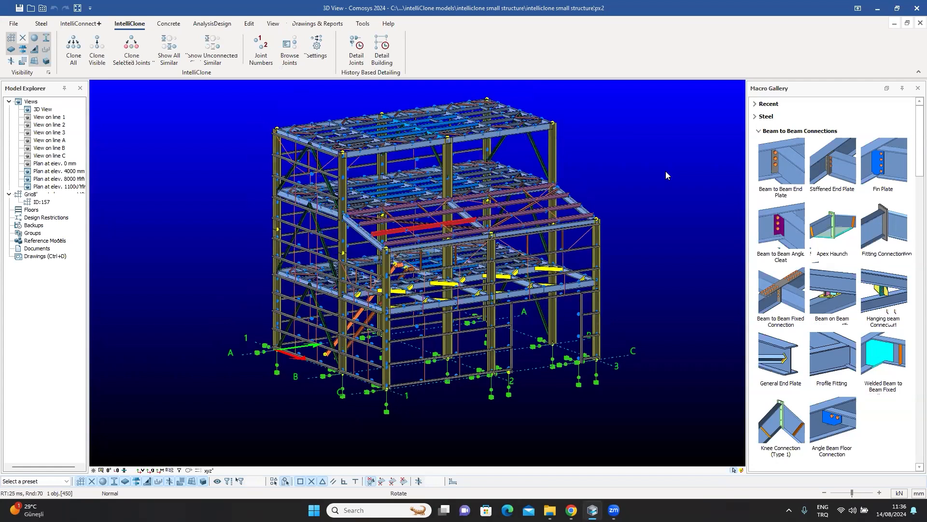
key("Escape")
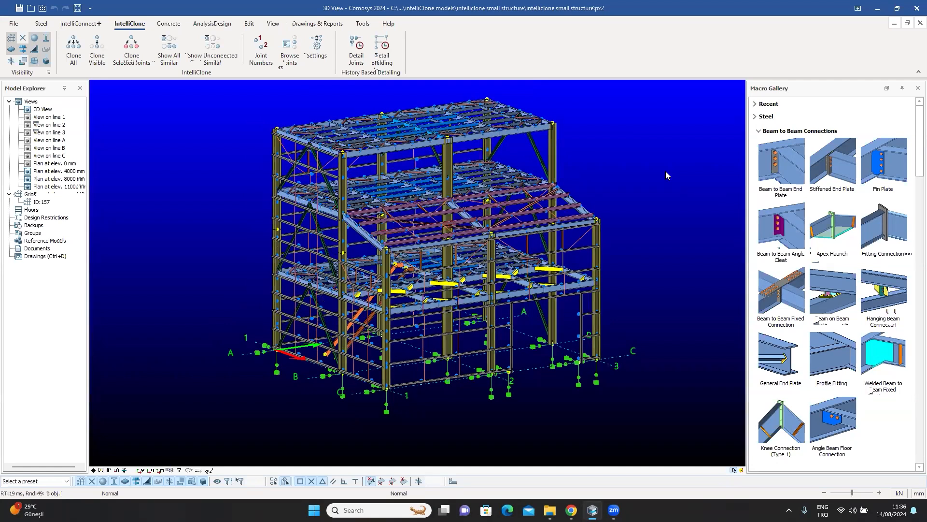
Open the Joint Browser, place it clear of the model and include all connection types in the display.
middle_click_drag(639, 180, 631, 200)
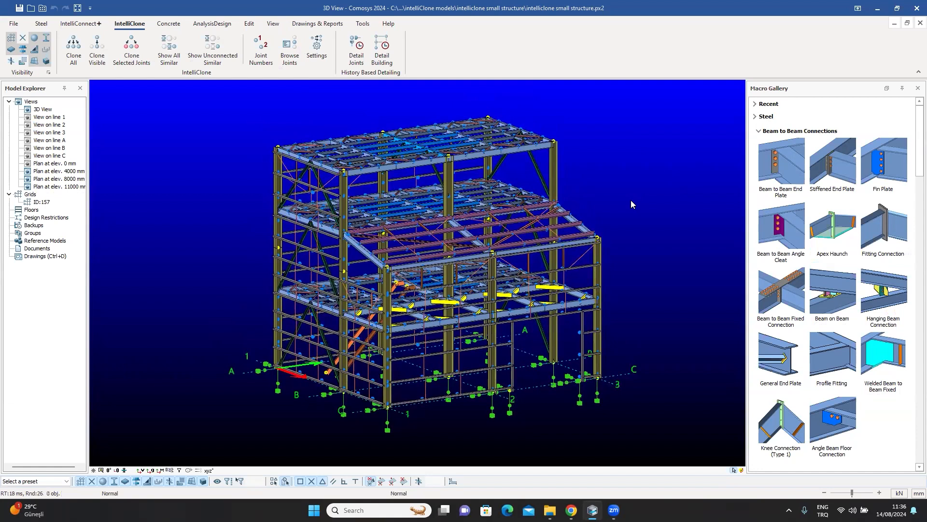
middle_click_drag(631, 200, 625, 199)
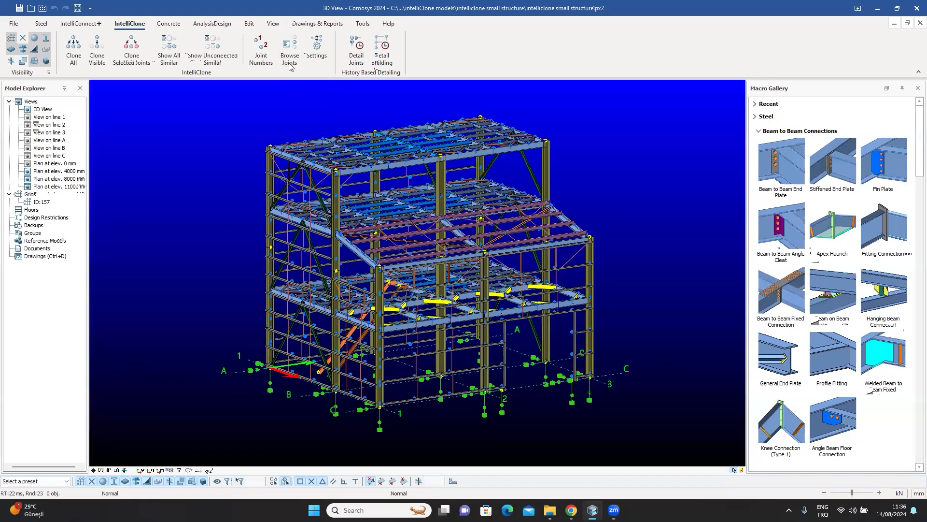
middle_click_drag(449, 180, 342, 182)
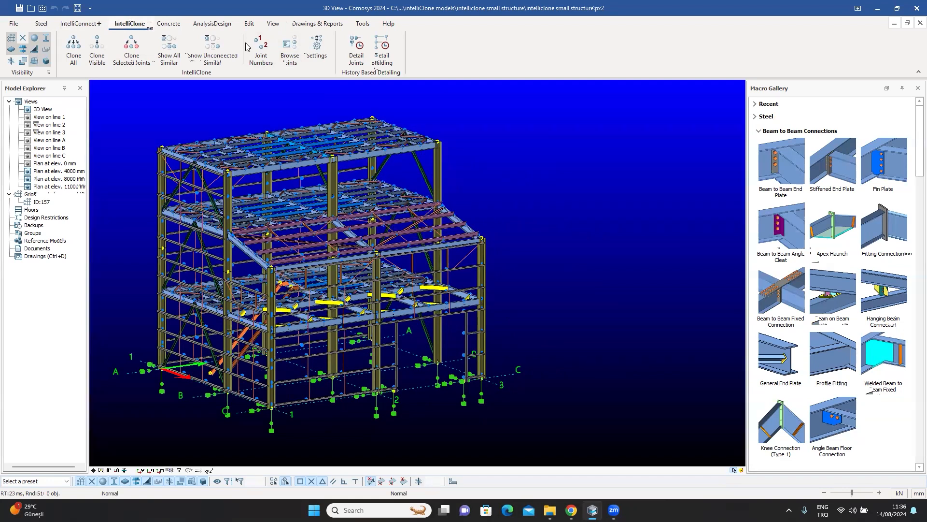
left_click(287, 47)
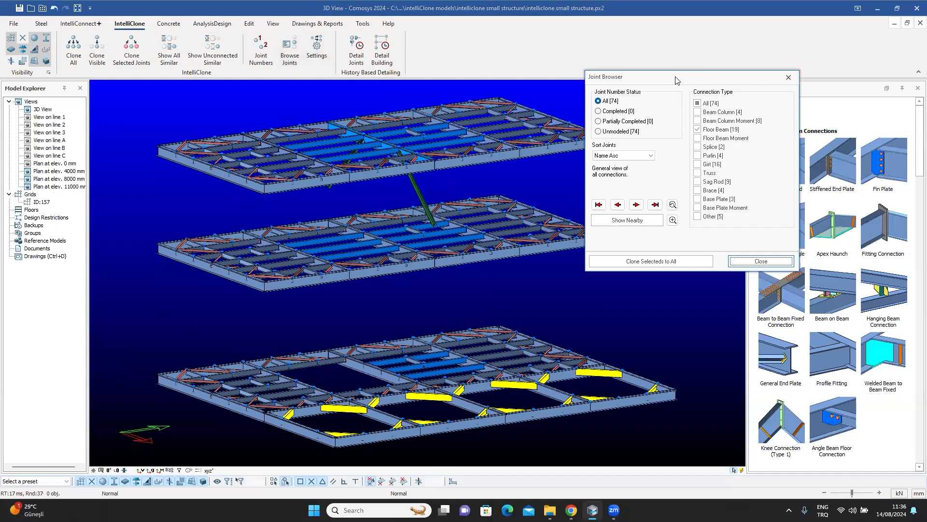
left_click_drag(681, 79, 756, 73)
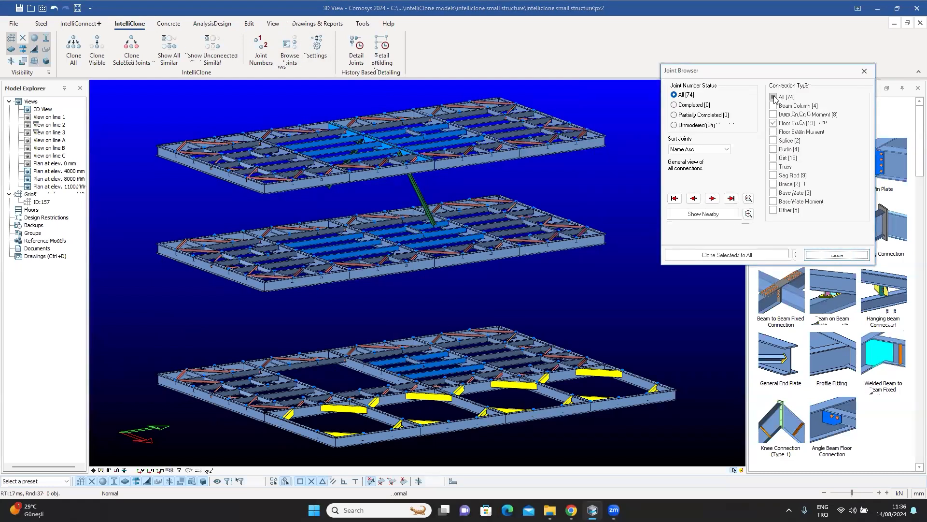
left_click(773, 97)
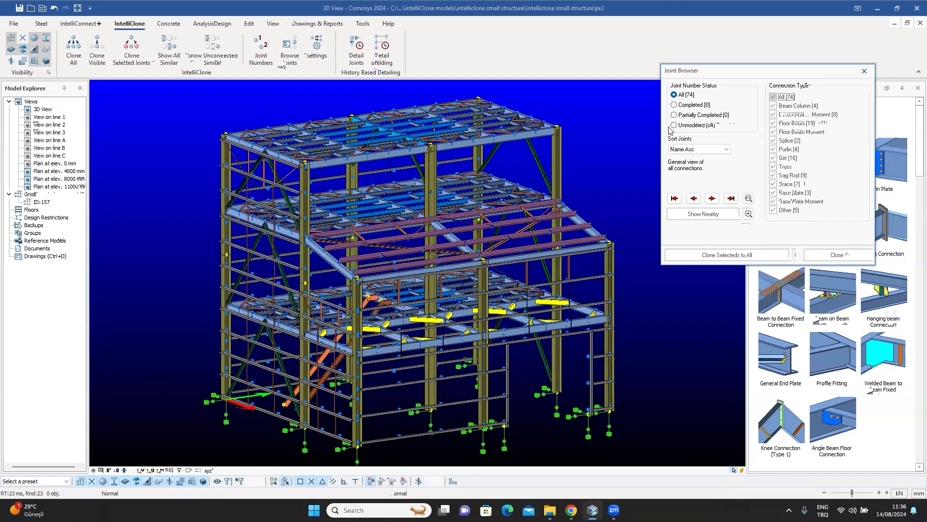
Limit the Joint Browser display to Floor Beam connections only.
middle_click_drag(483, 230, 465, 224)
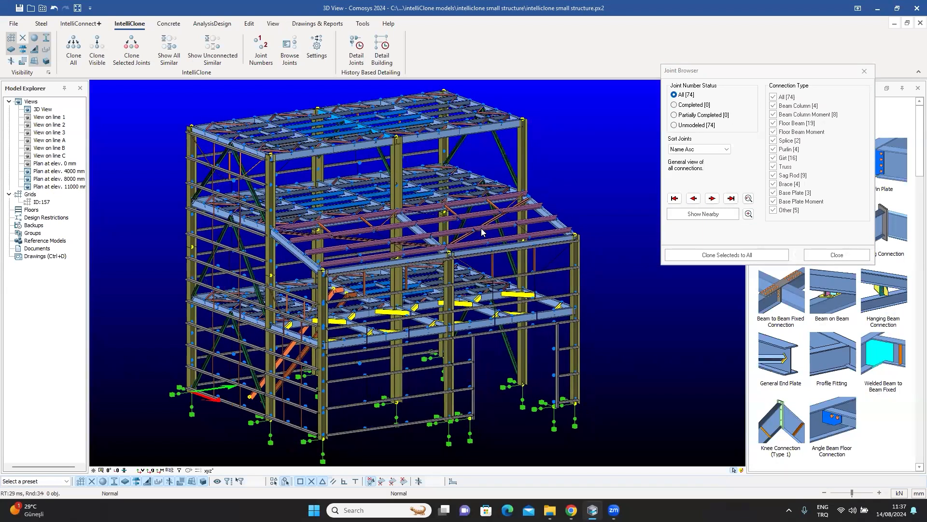
left_click(774, 97)
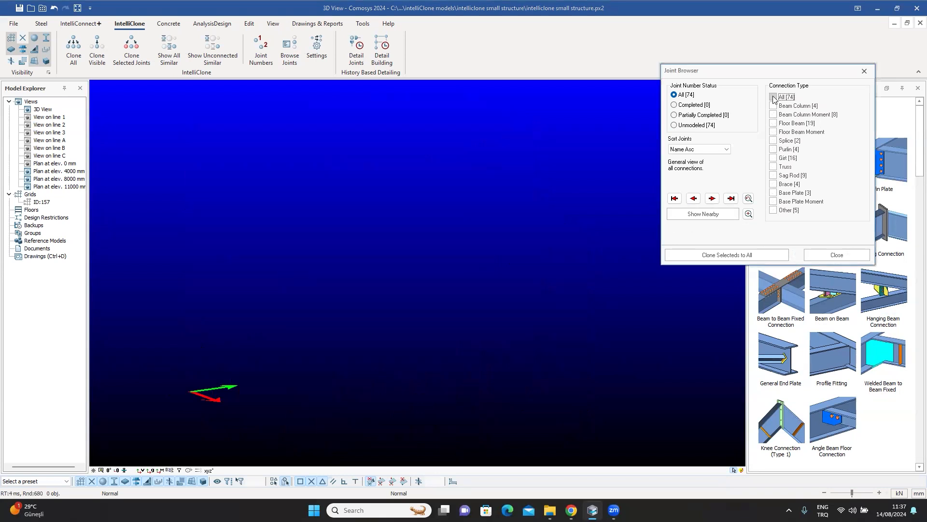
left_click(773, 124)
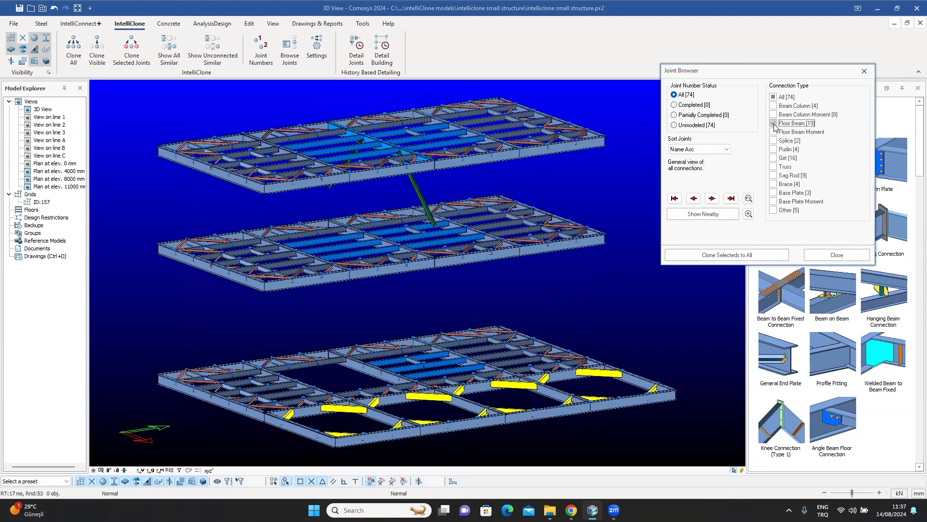
Examine the floor beam connections up close across the isolated floor levels of the structure.
middle_click_drag(492, 226, 469, 291)
scroll(470, 250, "down", 3)
scroll(327, 221, "up", 5)
scroll(311, 236, "up", 5)
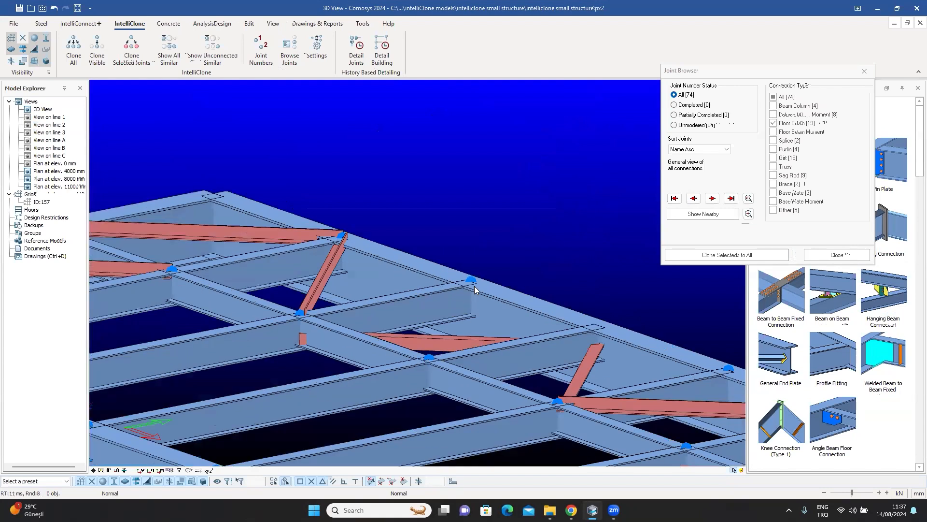
scroll(450, 272, "up", 4)
scroll(363, 271, "down", 3)
scroll(369, 264, "down", 6)
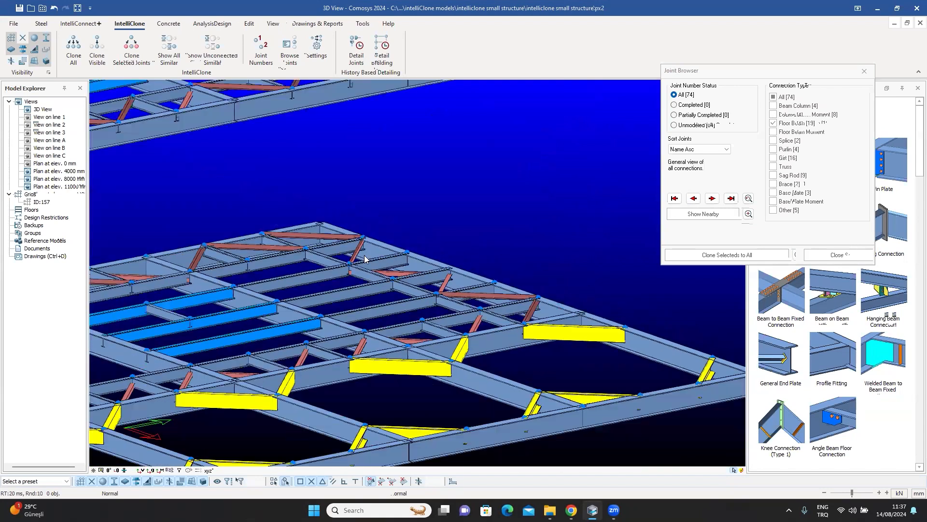
scroll(399, 271, "up", 4)
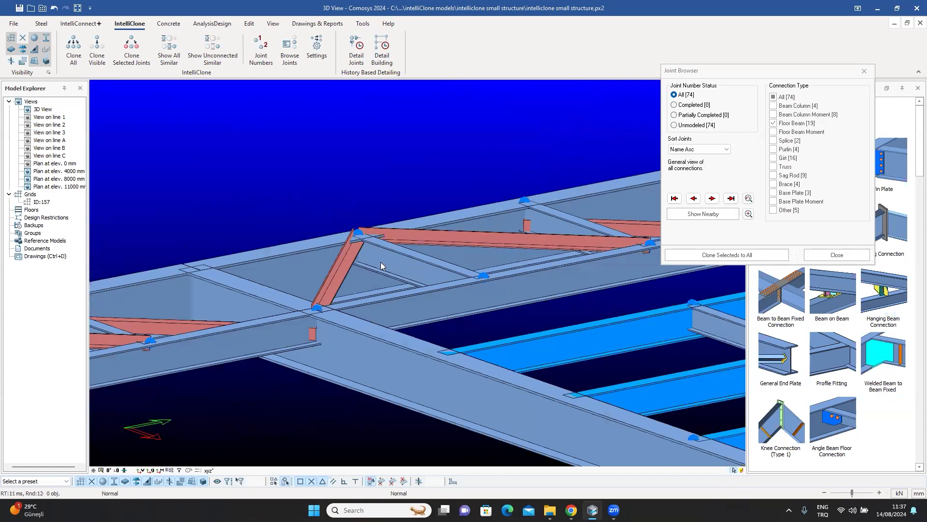
scroll(422, 319, "down", 5)
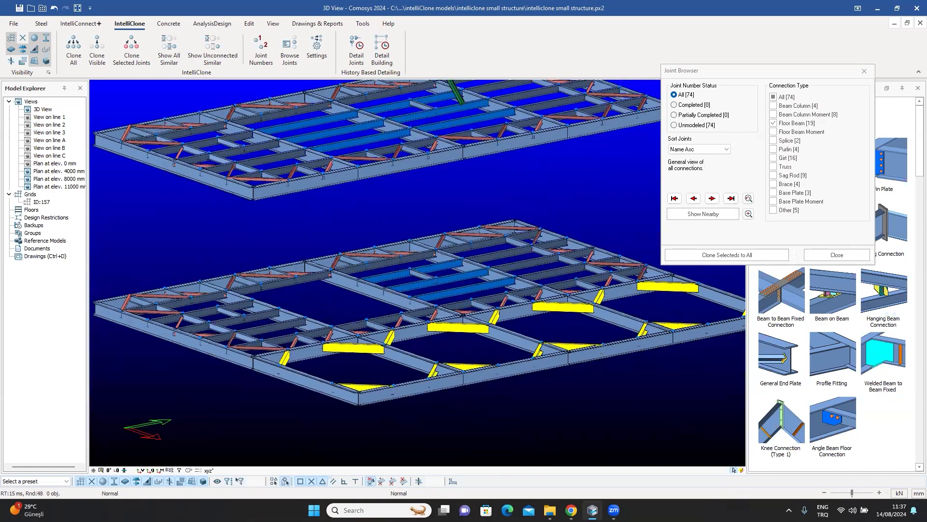
scroll(412, 304, "down", 3)
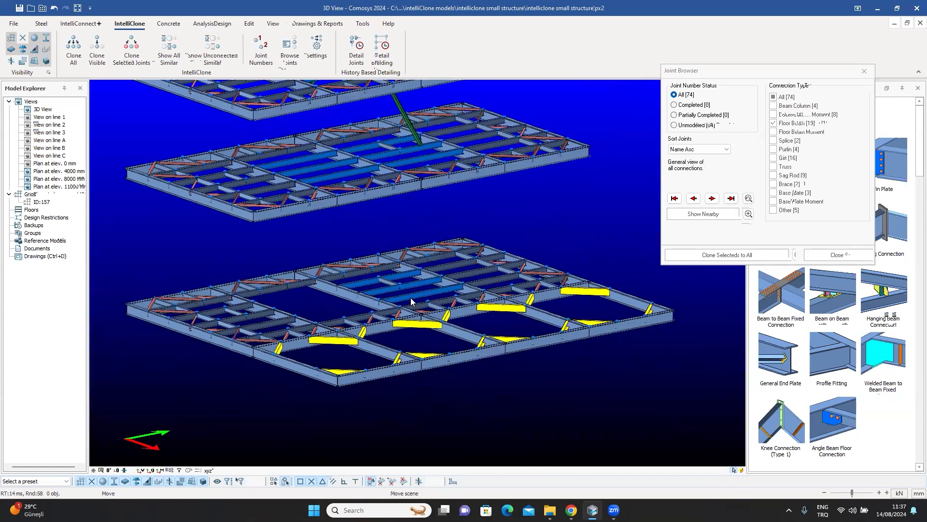
scroll(404, 244, "down", 4)
mouse_move(388, 205)
middle_mouse_down()
mouse_move(355, 188)
mouse_move(386, 217)
middle_mouse_up()
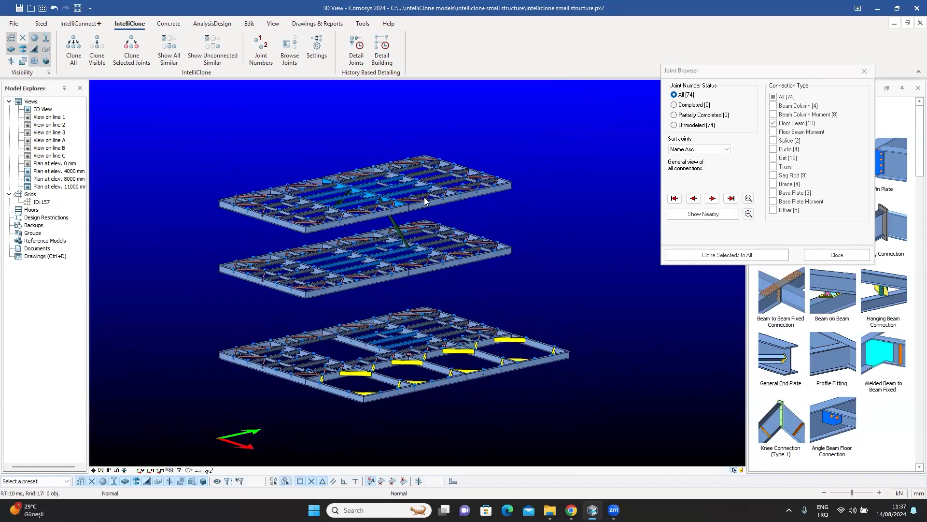
mouse_move(547, 240)
middle_mouse_down()
mouse_move(556, 227)
mouse_move(544, 226)
middle_mouse_up()
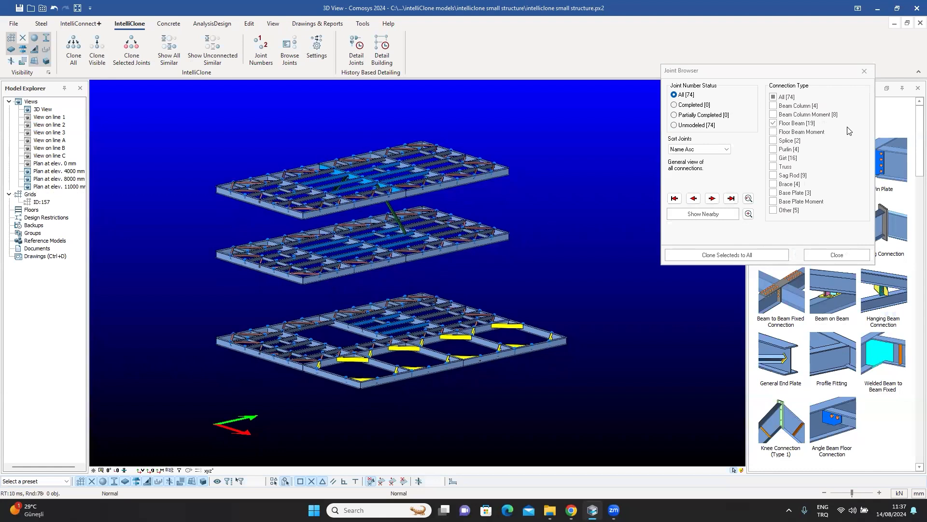
Switch the displayed connection types to Beam Column and Beam Column Moment, and inspect the beam-to-column joints.
left_click(773, 124)
left_click(773, 105)
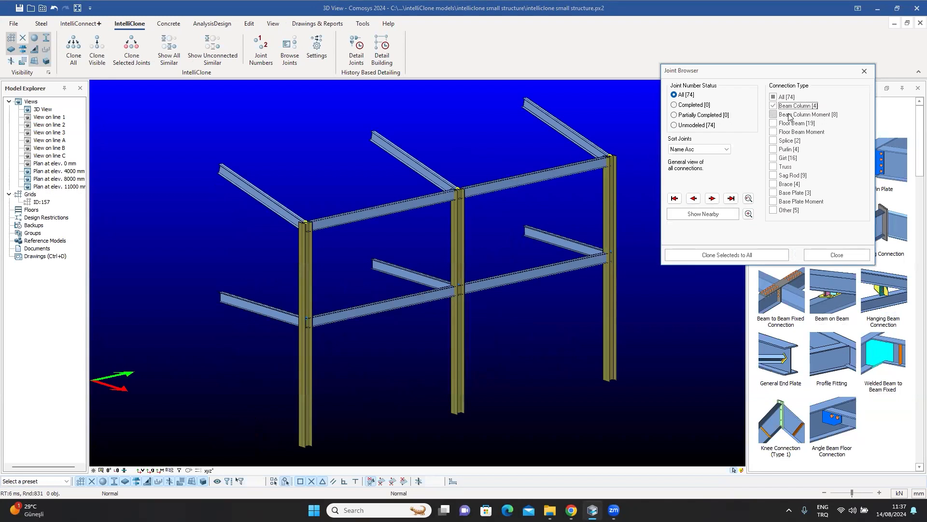
left_click(774, 115)
scroll(549, 186, "down", 2)
middle_click_drag(527, 194, 502, 152)
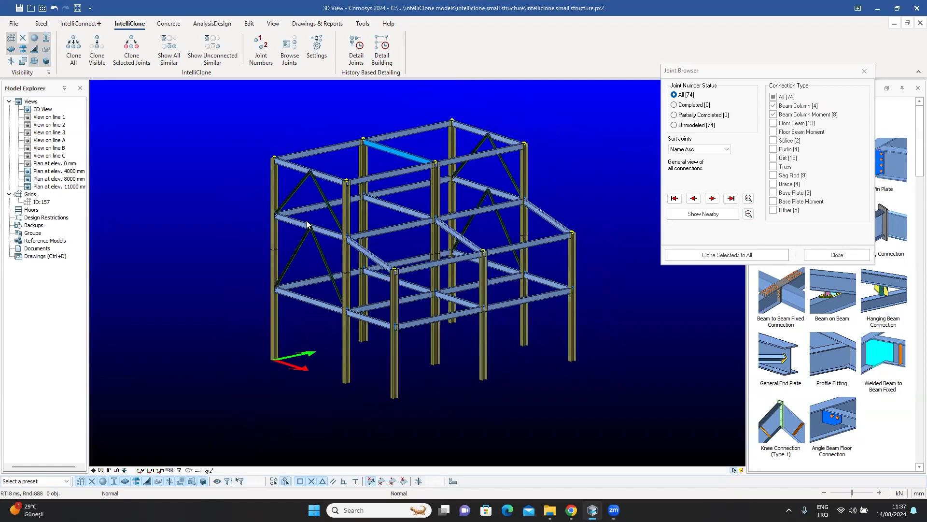
scroll(276, 203, "up", 6)
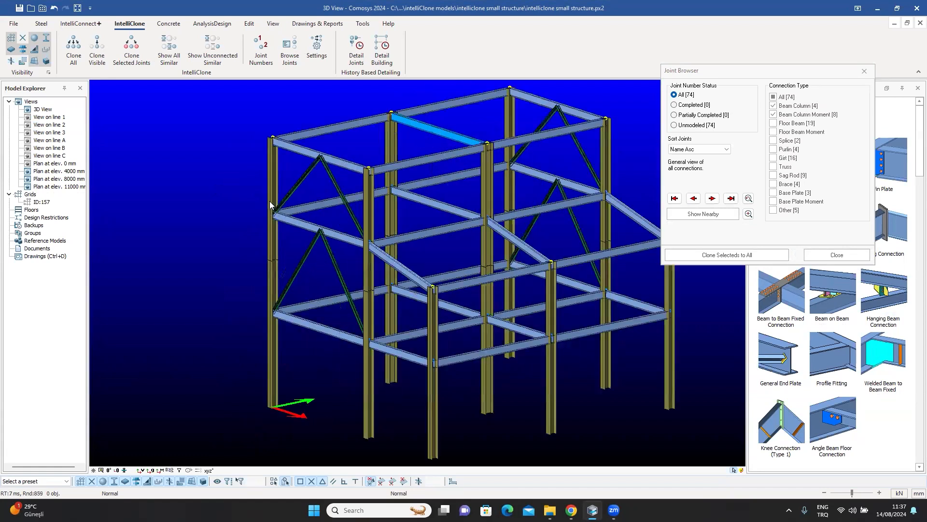
scroll(296, 206, "down", 5)
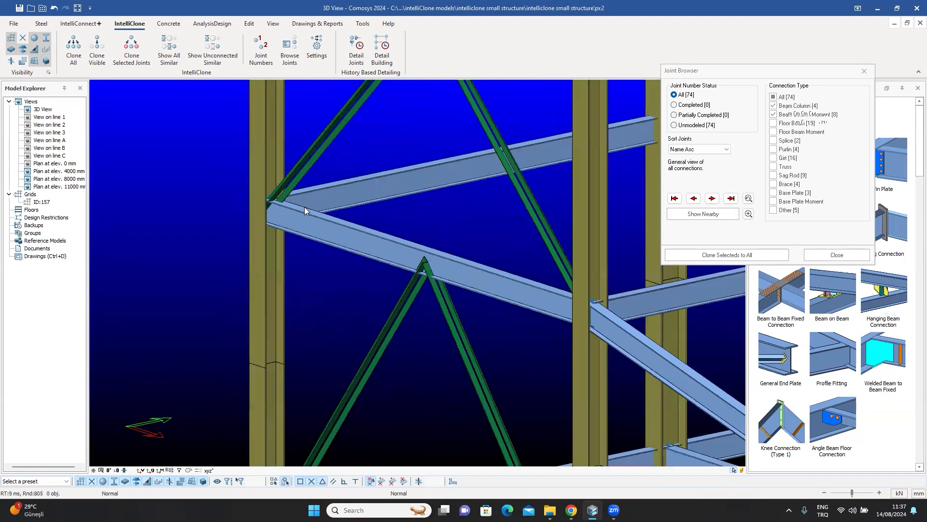
Finish inspecting the beam-to-column joints and switch the Joint Browser display to Splice connections only.
middle_click_drag(383, 211, 415, 104)
middle_click_drag(324, 313, 326, 309)
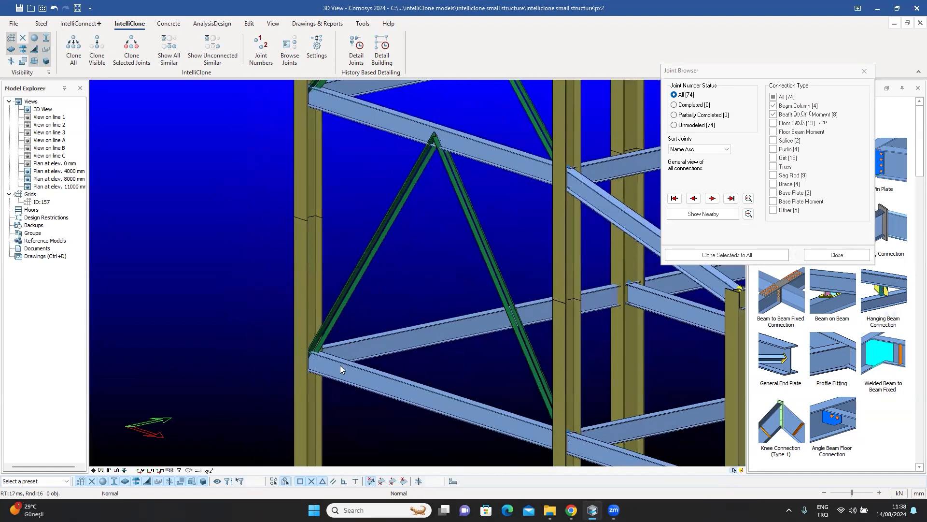
scroll(317, 291, "down", 3)
scroll(294, 299, "down", 4)
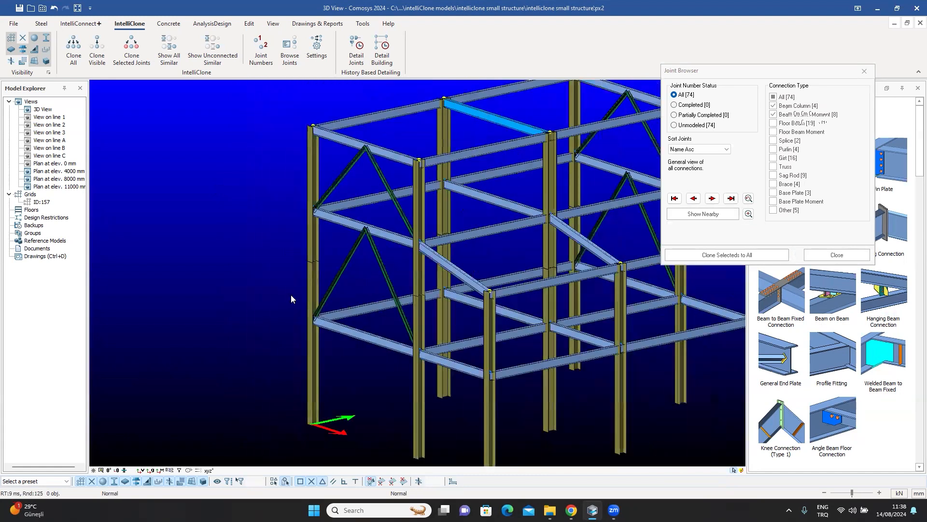
left_click(774, 106)
left_click(776, 115)
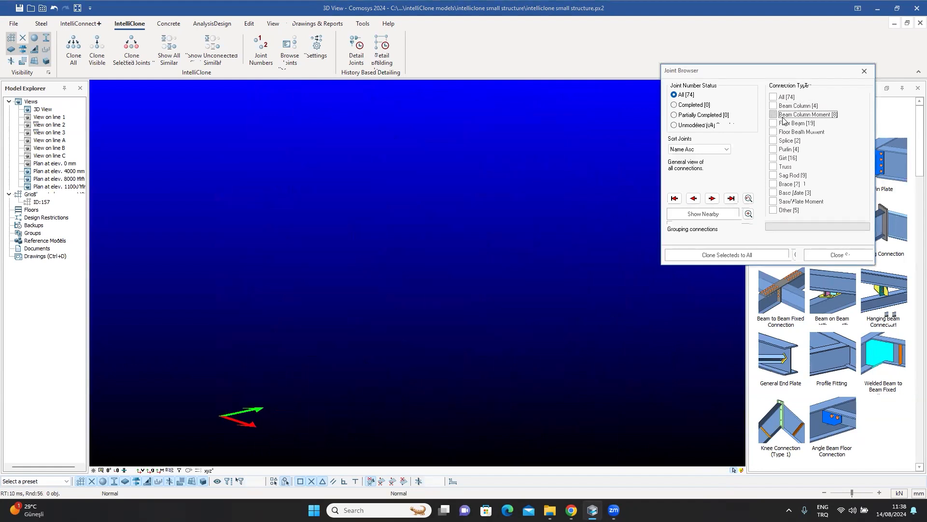
left_click(774, 141)
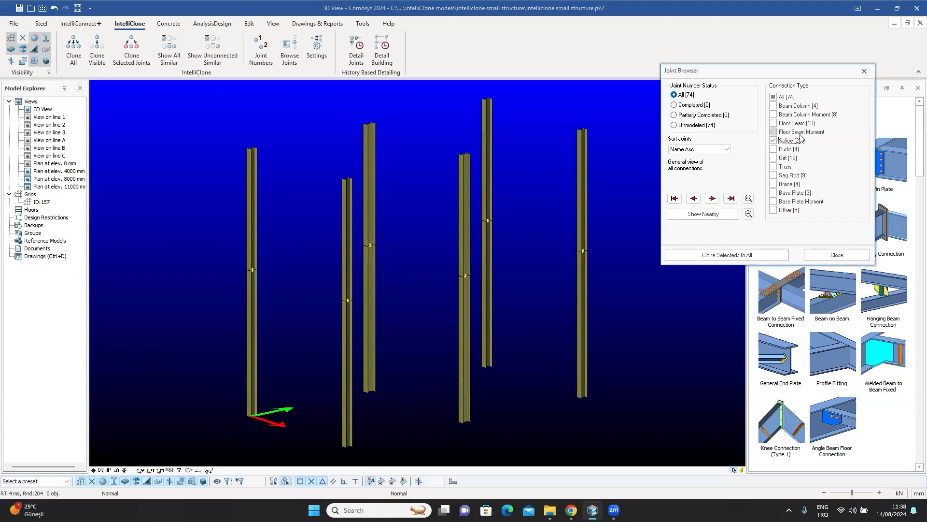
Replace the Splice connections in the display with the Purlin connections and inspect the roof purlin joints.
left_click(774, 141)
left_click(774, 150)
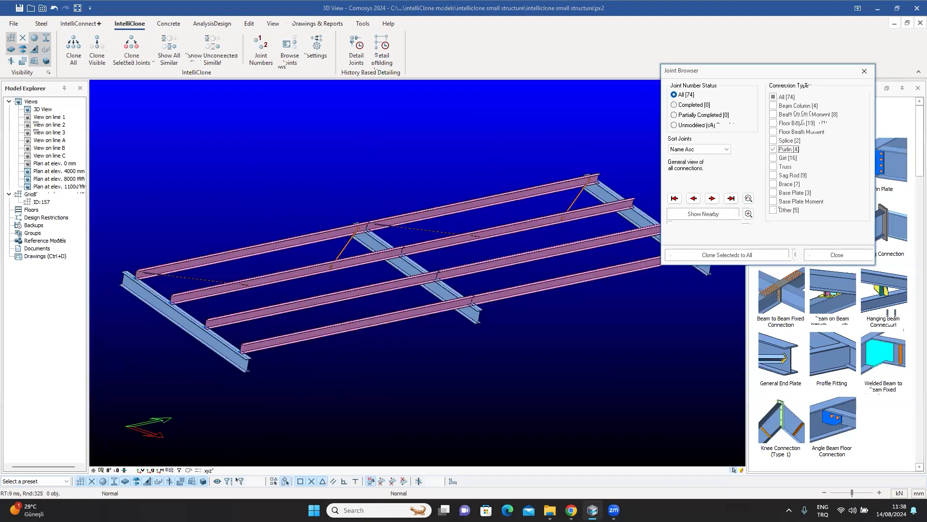
middle_click_drag(518, 231, 774, 149)
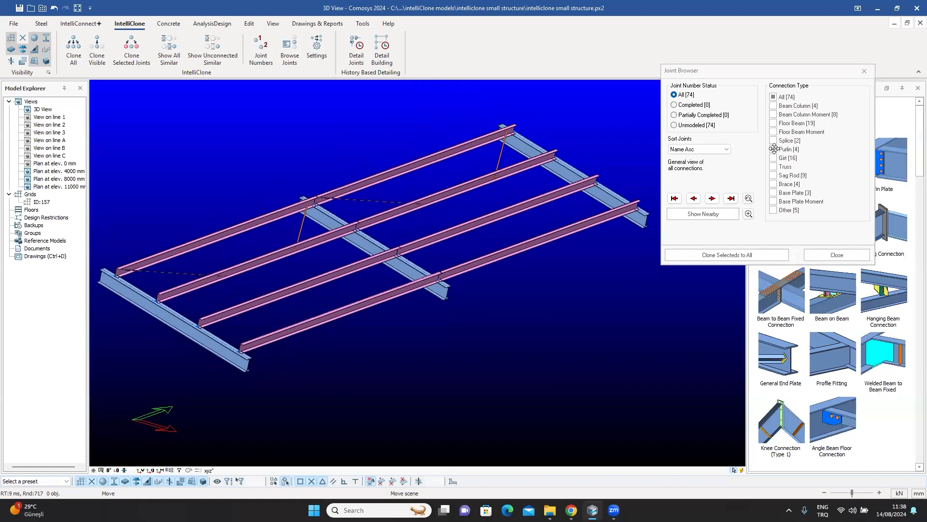
Display only the Girt connections and examine the girt joints along the building's outer walls from several angles.
left_click(774, 158)
middle_click_drag(516, 210, 521, 217)
middle_click_drag(522, 216, 522, 216)
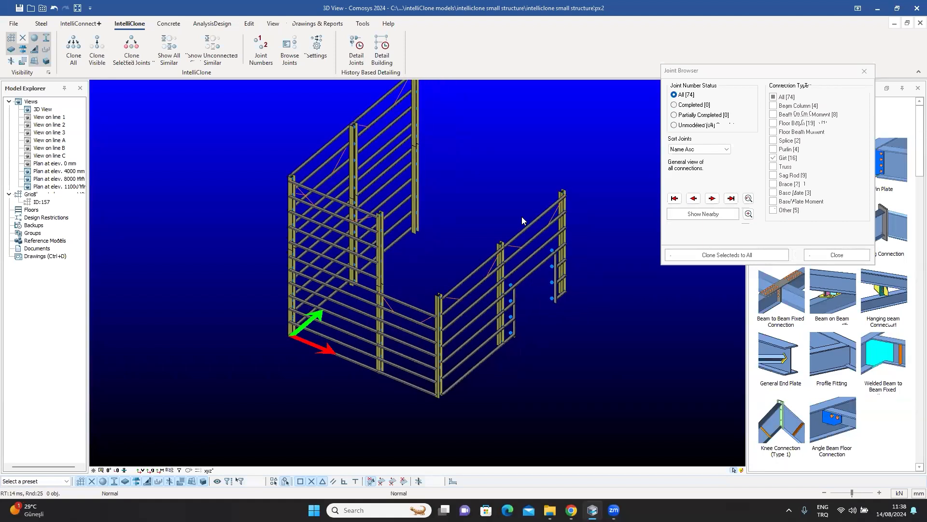
middle_click_drag(546, 262, 534, 255)
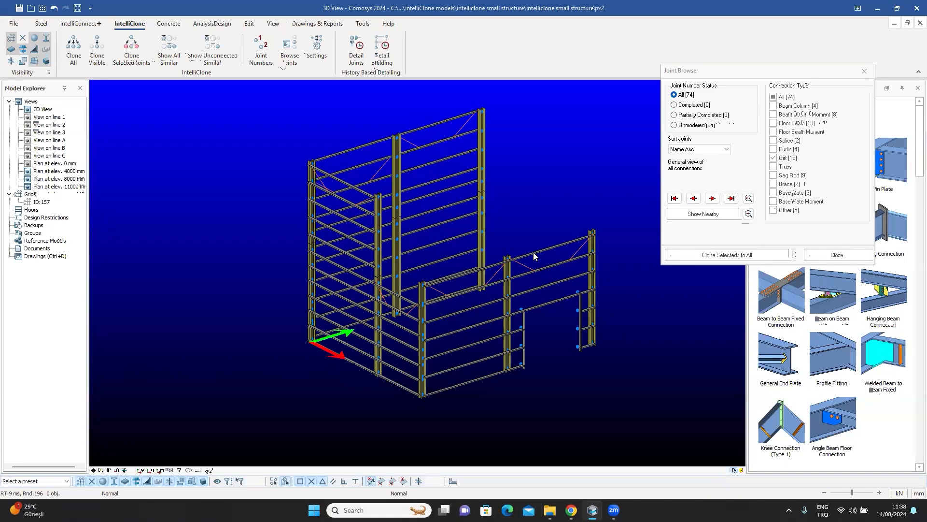
middle_click_drag(531, 253, 499, 270)
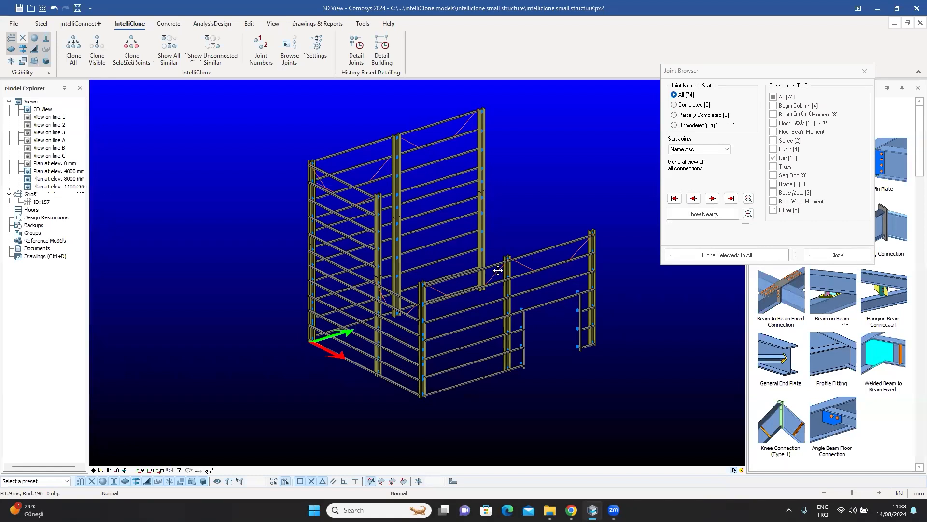
Show the Truss, Brace and Base Plate connection types one at a time in the model display.
left_click(774, 167)
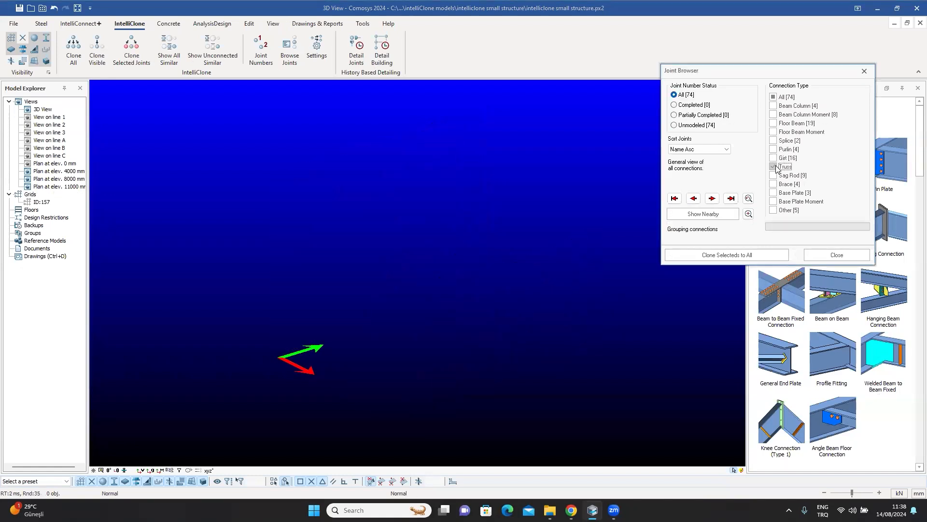
left_click(773, 168)
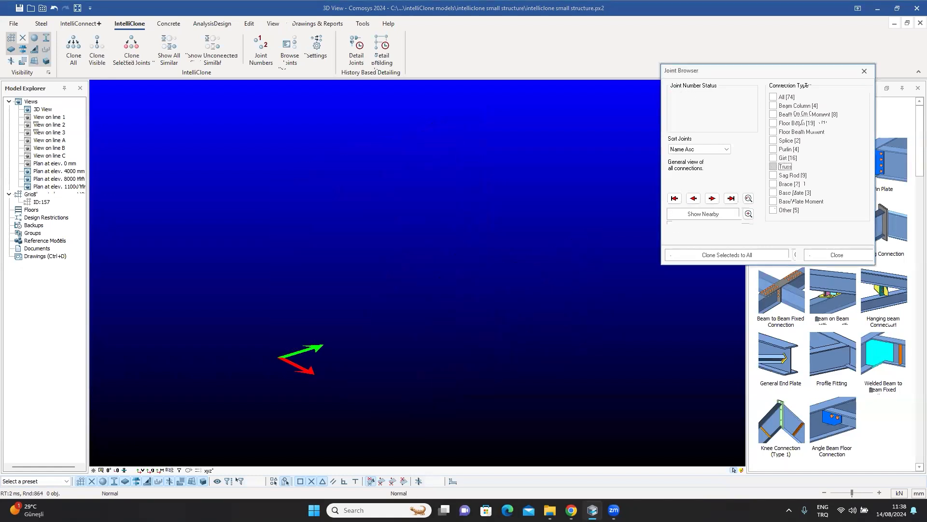
left_click(774, 185)
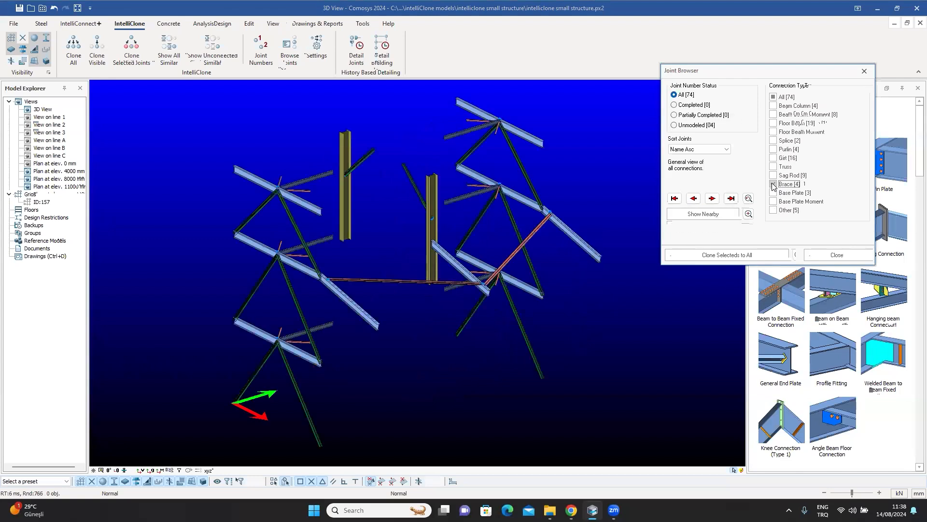
left_click(773, 184)
left_click(775, 193)
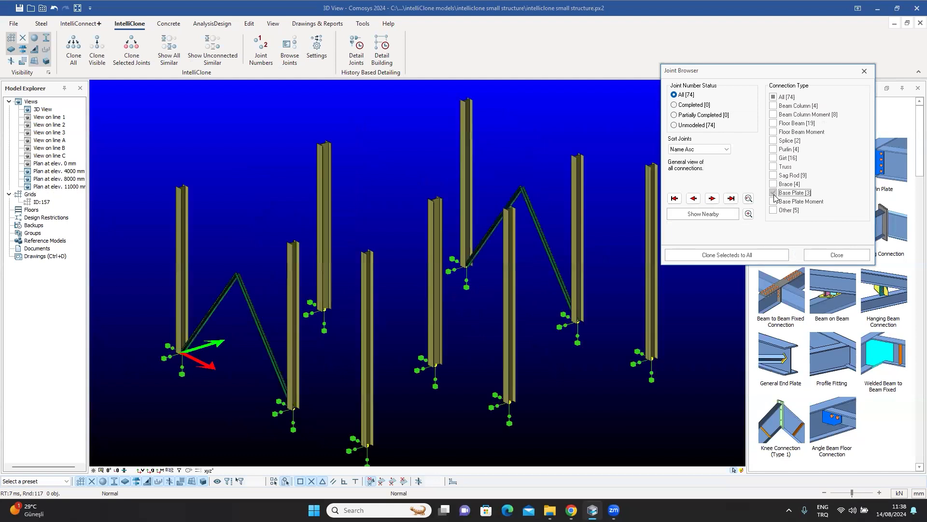
Show the Base Plate Moment and Other connection types one at a time and leave every type hidden.
left_click(774, 194)
left_click(774, 202)
left_click(774, 203)
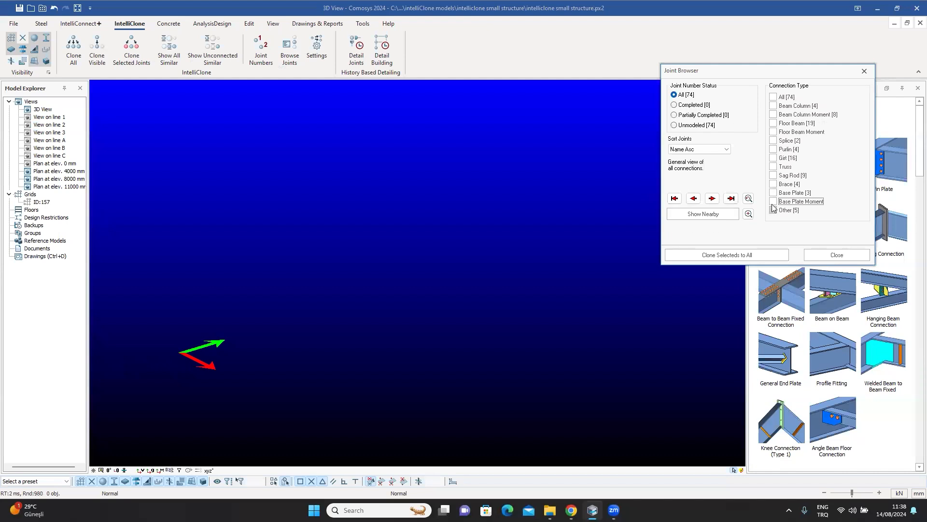
left_click(774, 211)
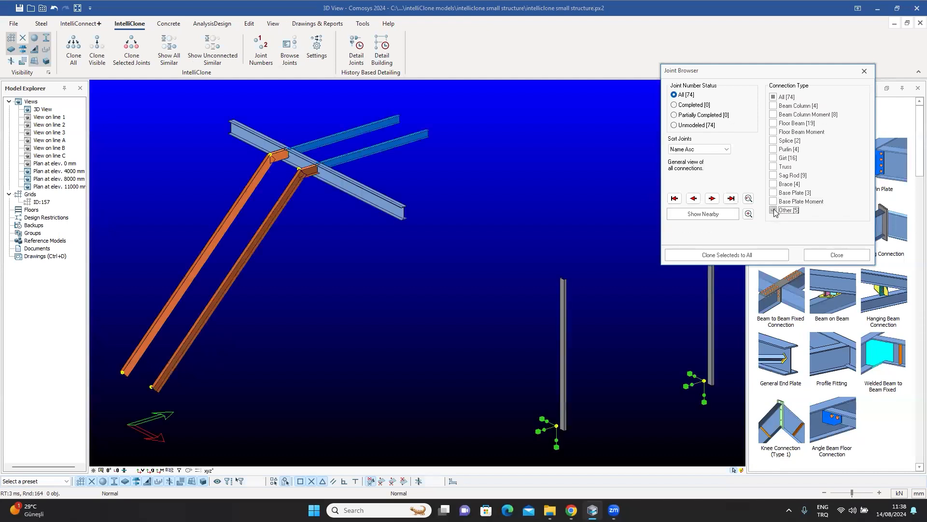
left_click(775, 211)
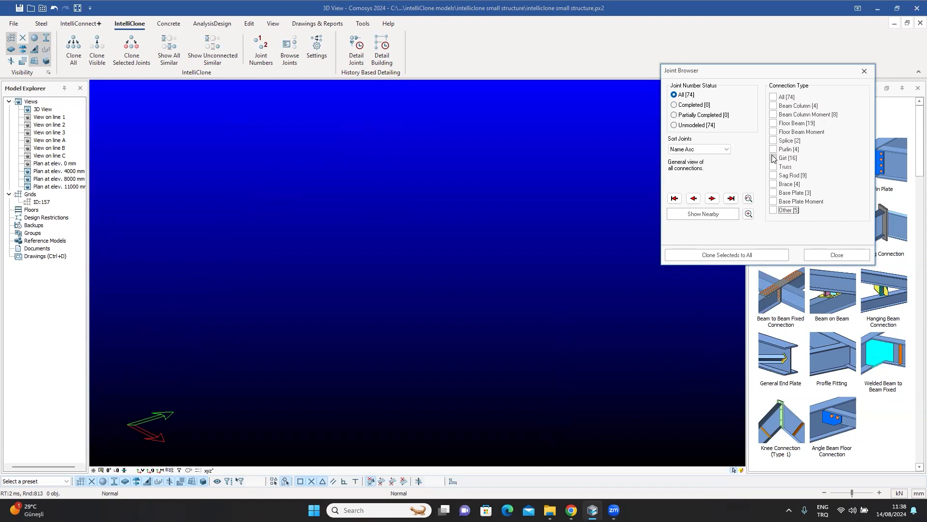
Limit the display to Floor Beam connections and go to the first floor beam connection in the browser.
left_click(772, 123)
middle_click_drag(573, 213, 570, 215)
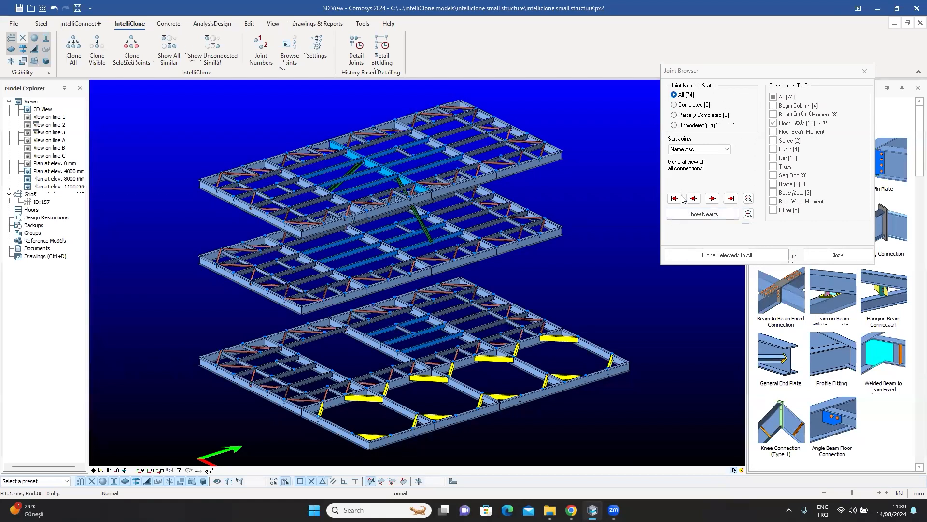
left_click(712, 199)
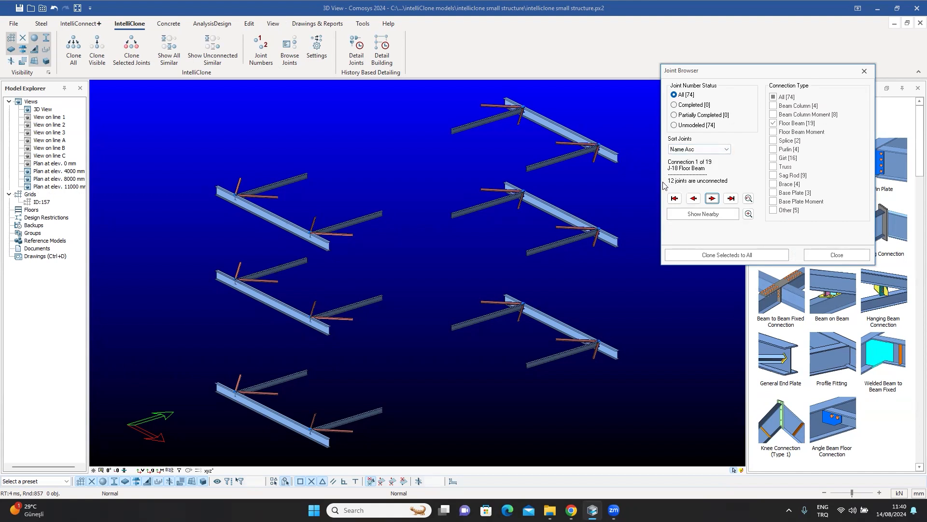
Check the profile properties of the main beam and the secondary beam meeting at a joint of connection J-18.
middle_click_drag(541, 246, 377, 198)
scroll(345, 175, "up", 5)
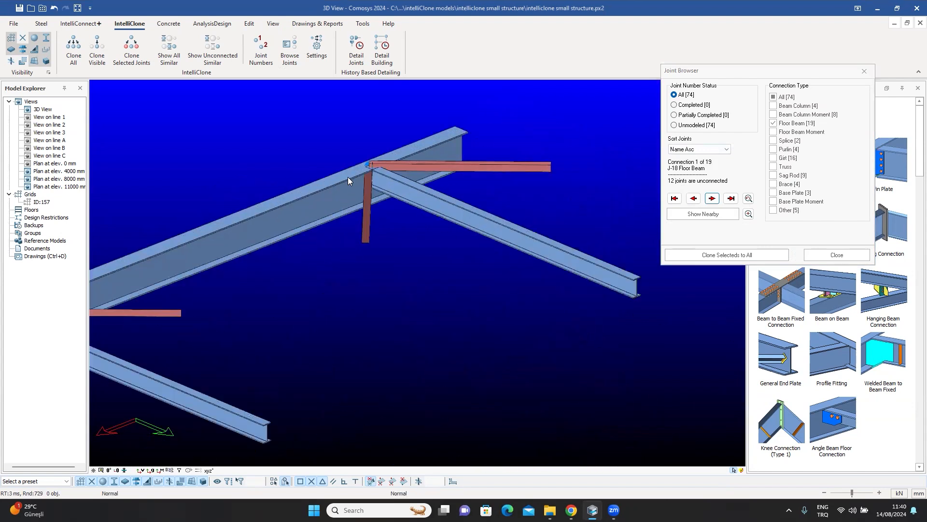
double_click(347, 183)
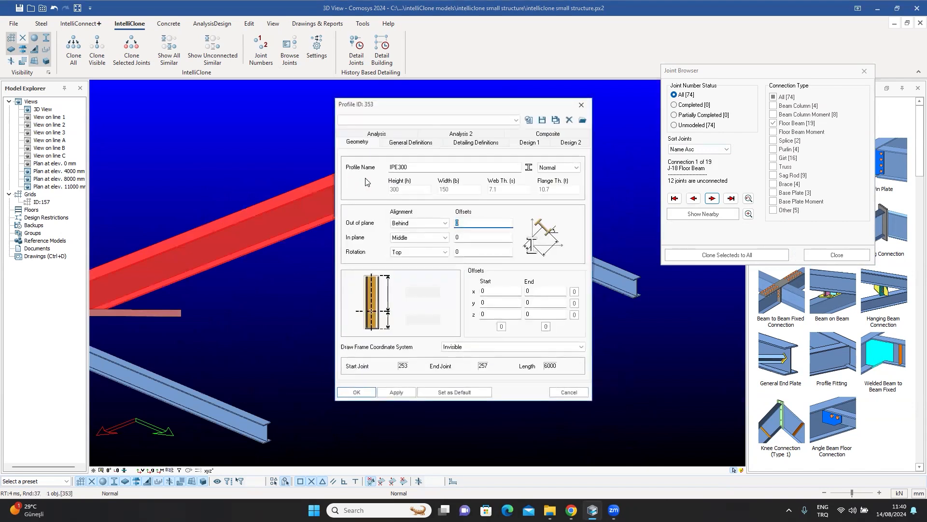
left_click(582, 105)
double_click(449, 219)
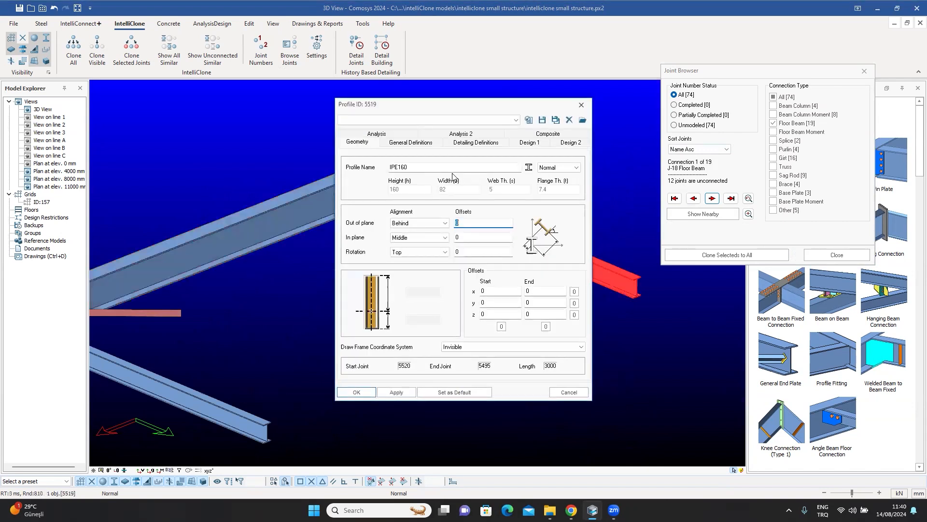
left_click(581, 104)
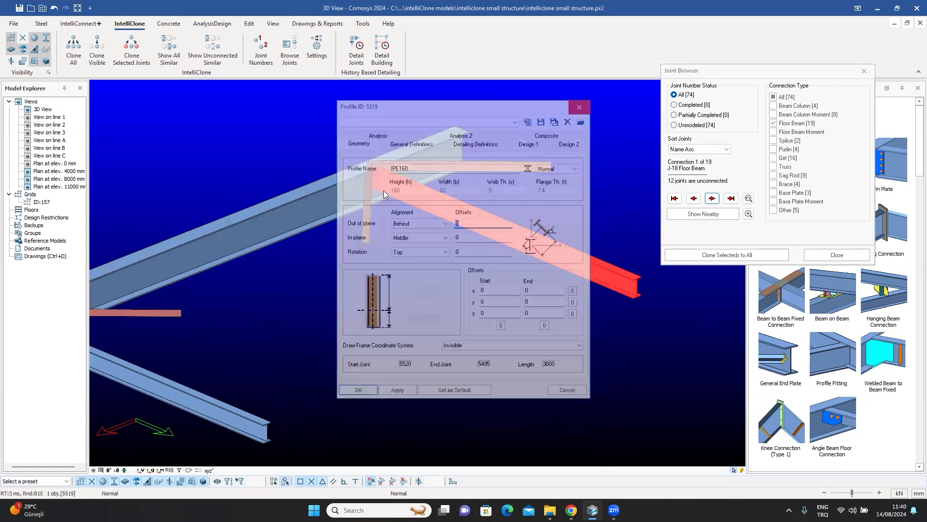
Check the profile properties of the horizontal brace angle meeting the beams at the same J-18 joint.
scroll(377, 182, "up", 3)
left_click(374, 183)
left_click(434, 159)
left_click(374, 189)
double_click(374, 190)
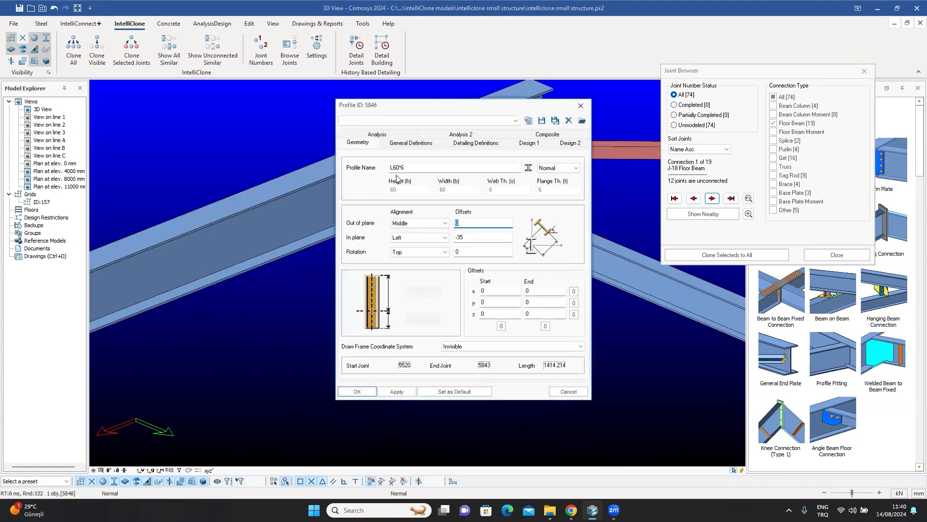
left_click(586, 108)
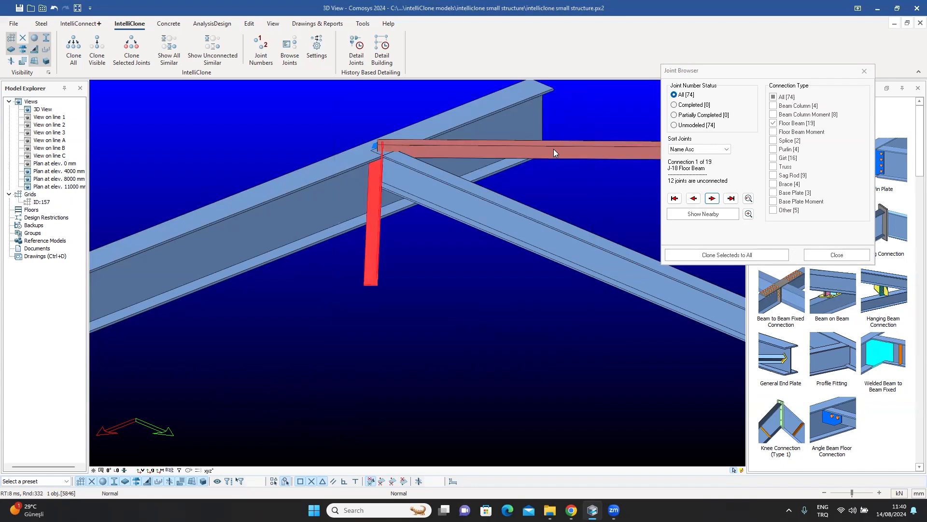
Examine all locations of the J-18 floor beam connection across the floor levels from both sides.
scroll(441, 206, "down", 10)
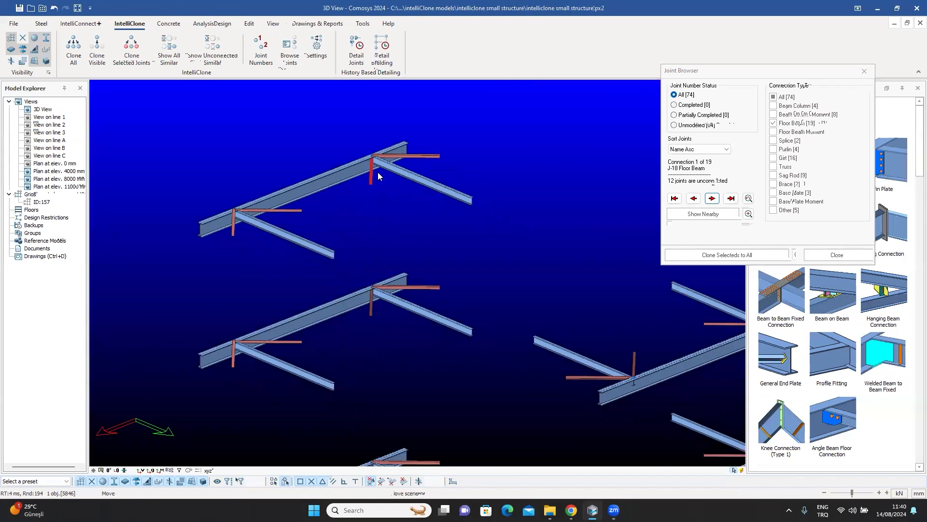
scroll(348, 199, "down", 3)
middle_click_drag(351, 237, 343, 283)
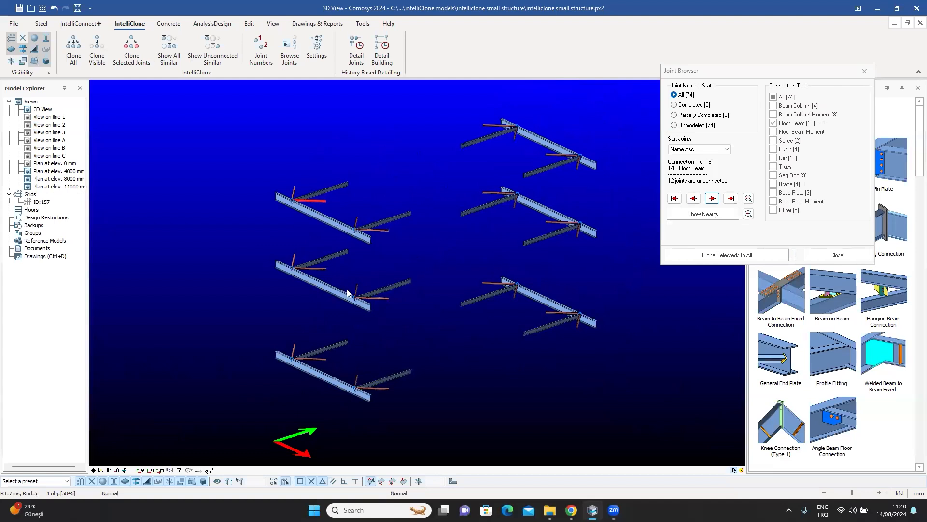
middle_click_drag(382, 307, 368, 226)
middle_click_drag(378, 259, 361, 260)
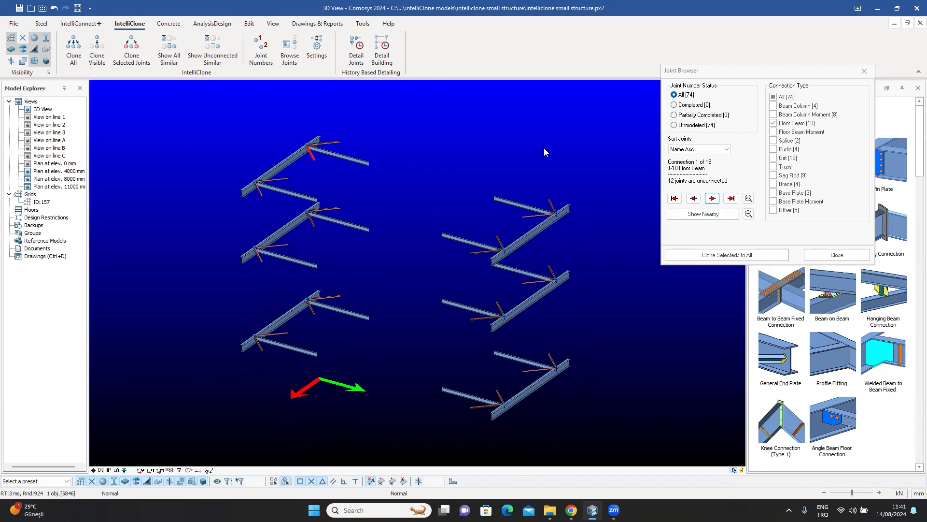
Advance to the second floor beam connection, J-19, and check the profiles of its main and secondary beams.
left_click(713, 200)
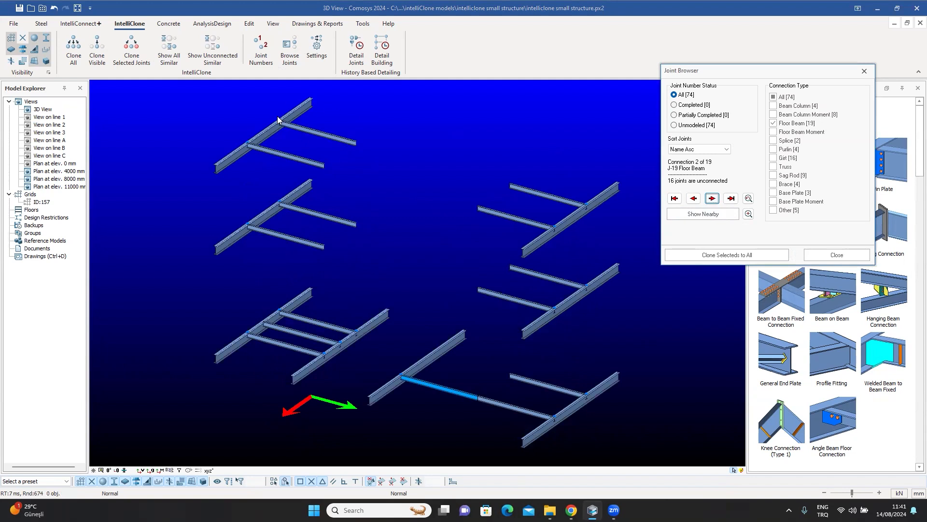
scroll(278, 119, "up", 5)
double_click(271, 151)
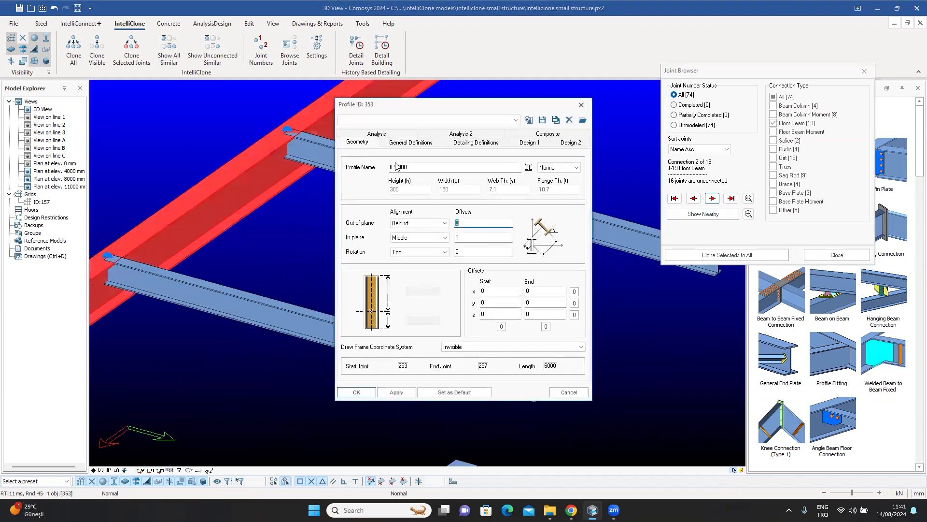
left_click(581, 105)
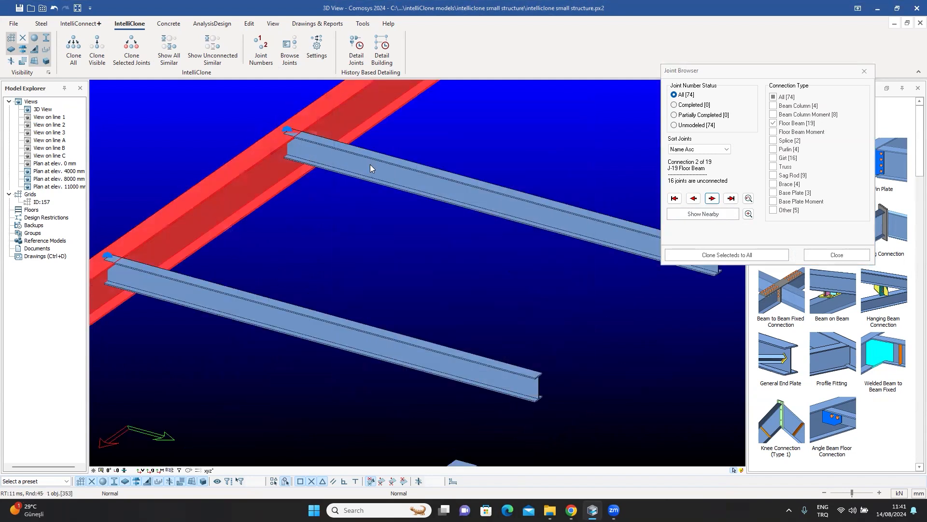
double_click(369, 164)
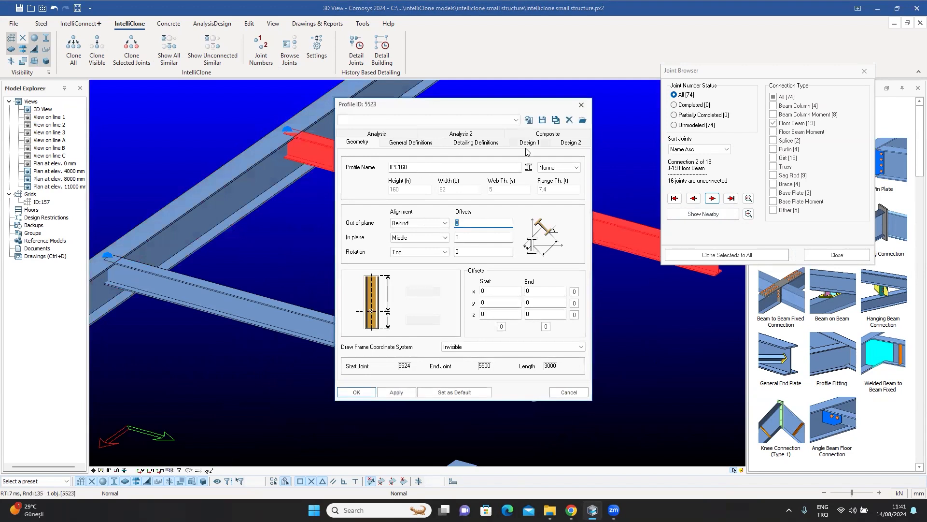
left_click(582, 105)
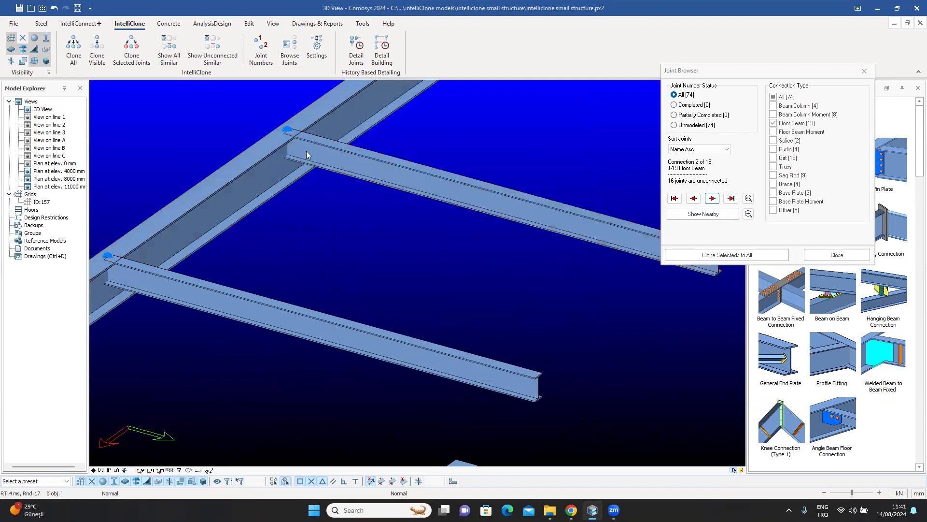
Examine all locations of the J-19 floor beam connection on each floor level, highlighting its main and secondary beams on both sides of the structure.
scroll(299, 220, "down", 10)
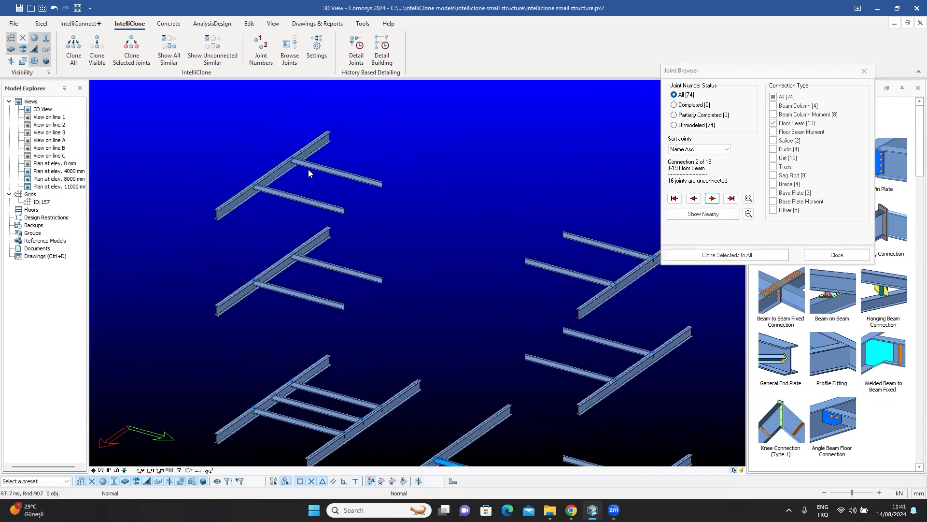
scroll(344, 224, "up", 3)
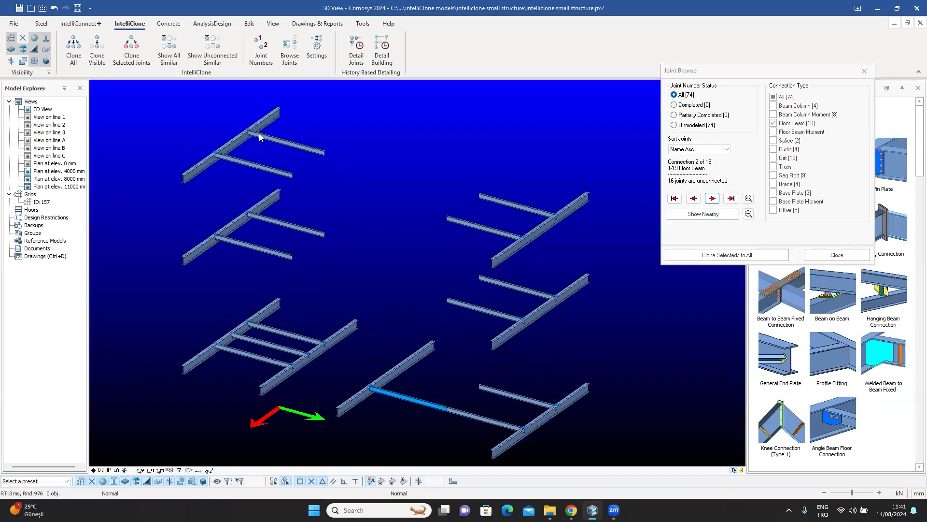
left_click(224, 164)
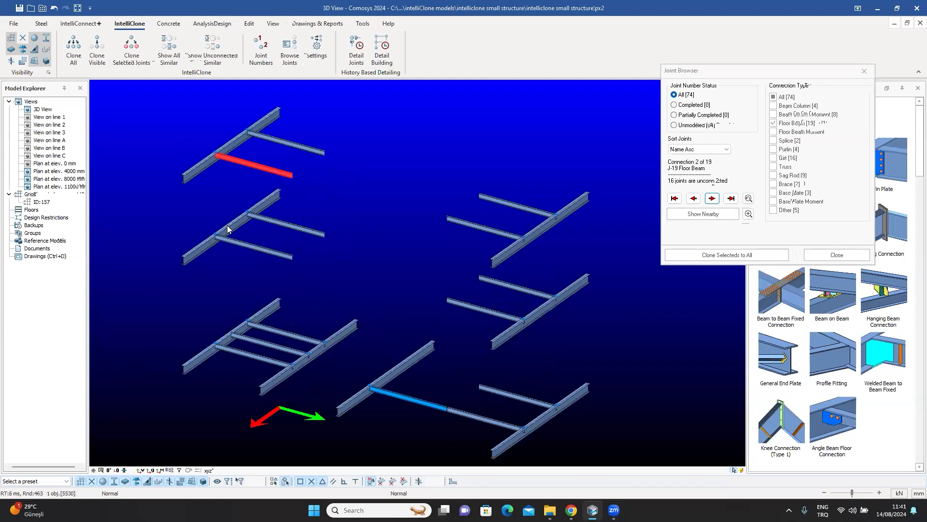
left_click(250, 217)
left_click(260, 220)
left_click(199, 250)
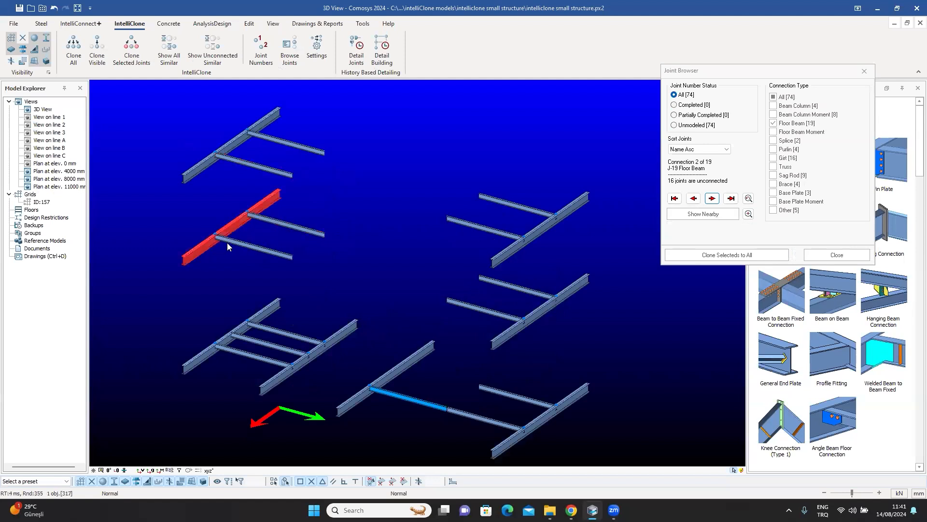
left_click(508, 251)
left_click(506, 236)
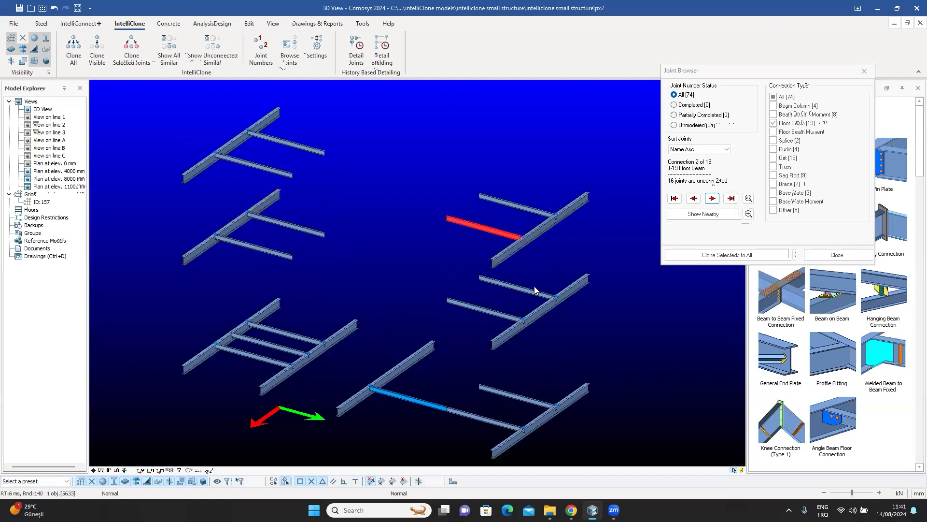
left_click(535, 315)
left_click(513, 311)
left_click(531, 291)
left_click(215, 350)
left_click(233, 339)
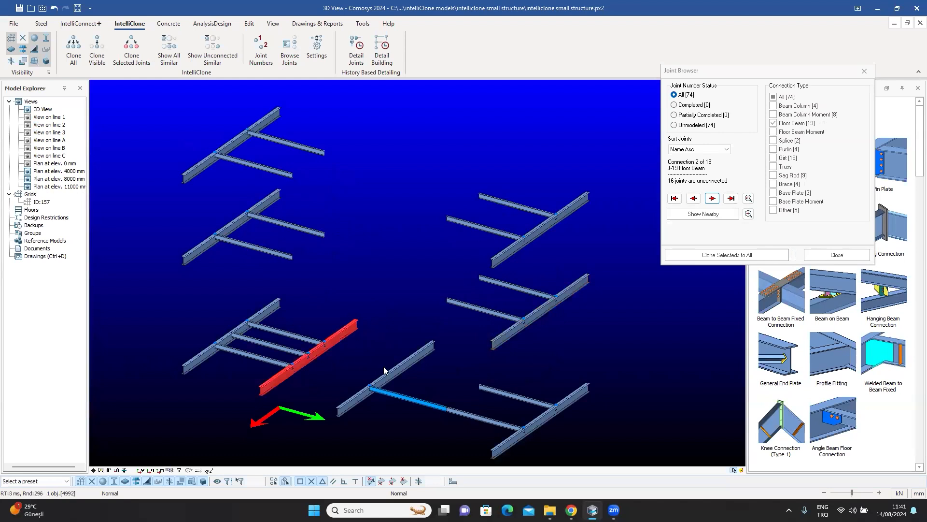
middle_click_drag(399, 288, 399, 279)
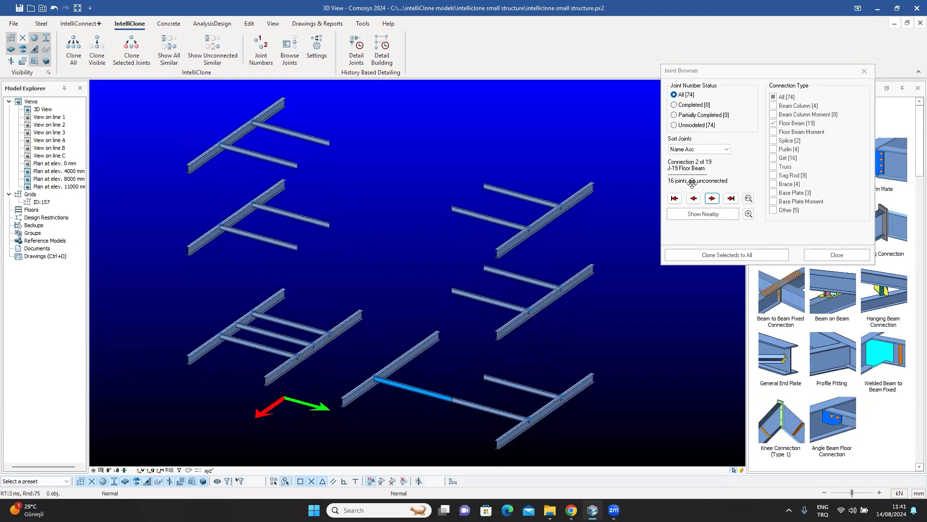
Advance to the third floor beam connection, J-22, and inspect the yellow channel and the main beam it meets at one joint.
left_click(712, 198)
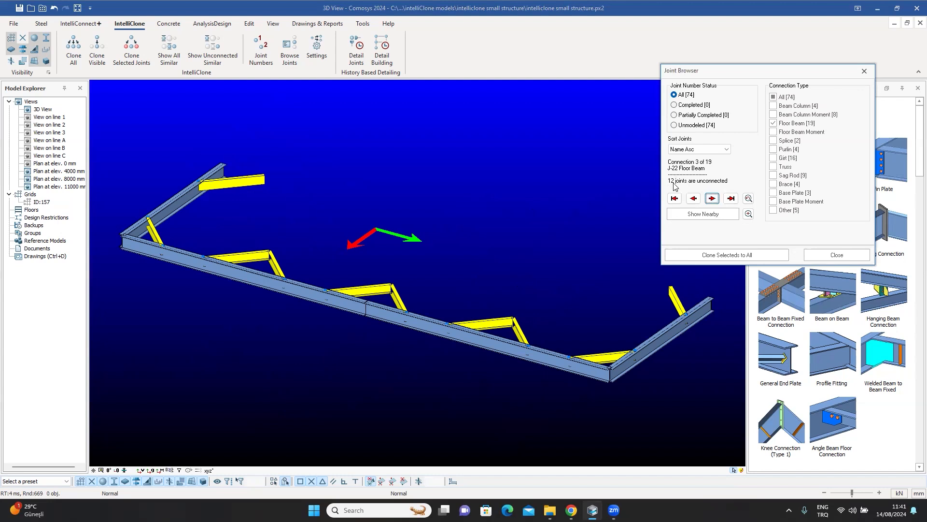
left_click(224, 183)
scroll(224, 179, "up", 8)
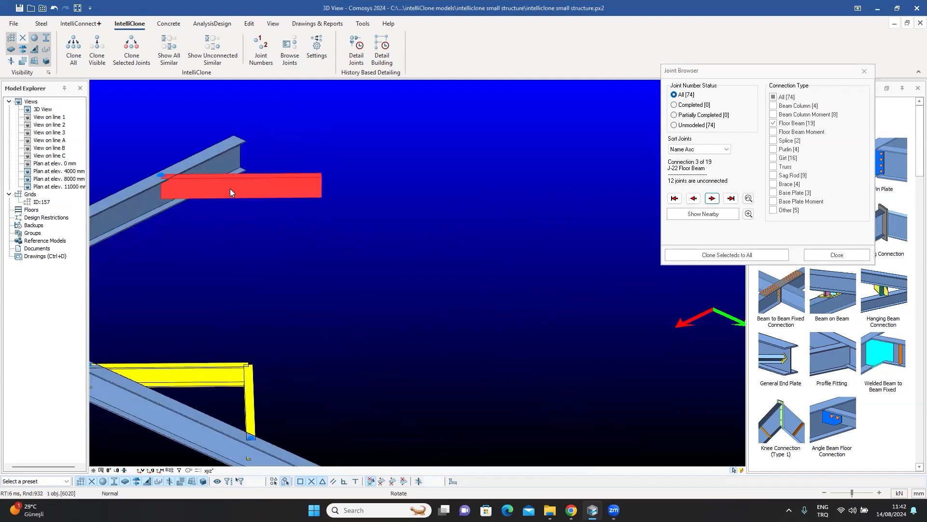
left_click(277, 221)
scroll(276, 222, "up", 3)
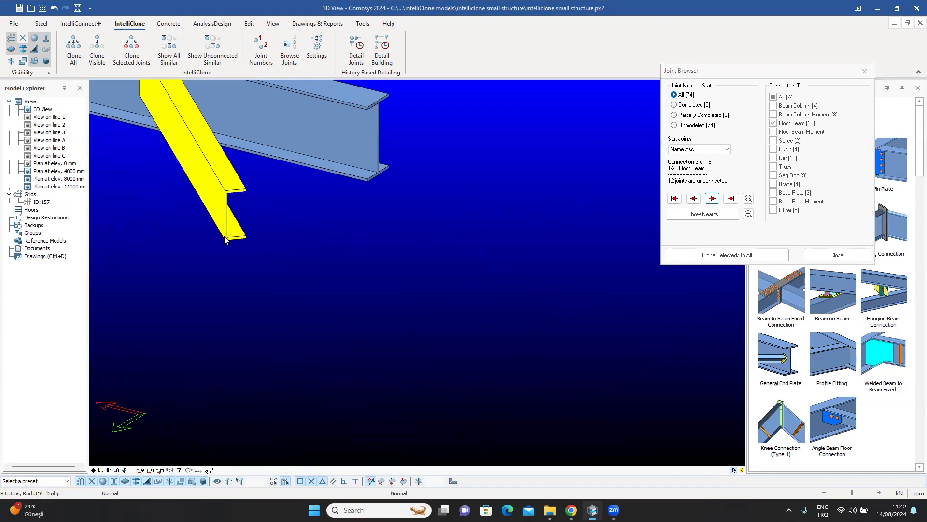
middle_click_drag(254, 237, 402, 347)
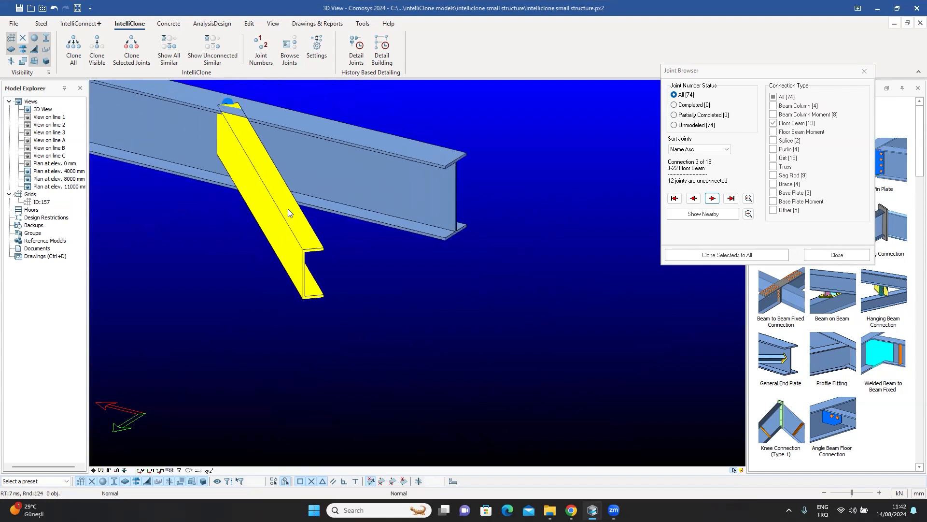
double_click(334, 160)
left_click(587, 109)
left_click(500, 248)
Examine the J-22 joint locations along the outer beams from both sides of the frame.
scroll(500, 249, "down", 6)
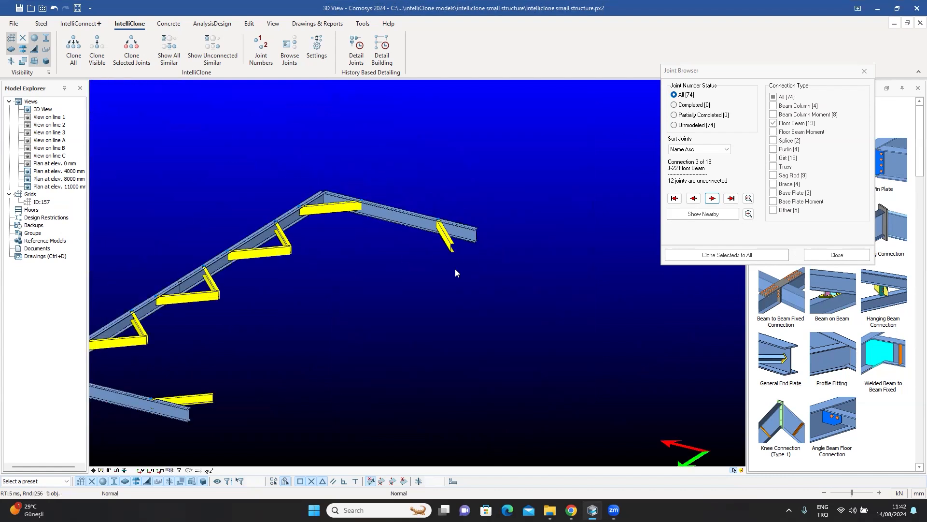
middle_click_drag(455, 269, 491, 248)
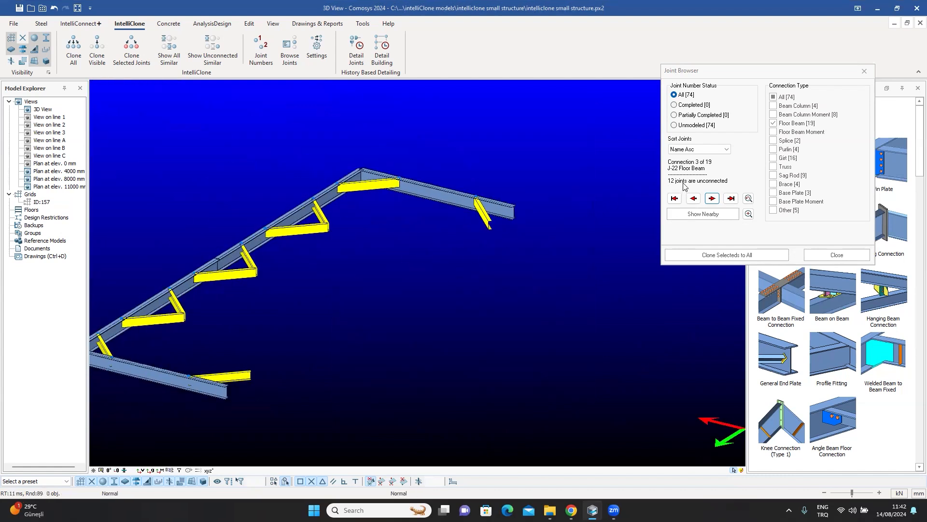
scroll(497, 205, "up", 3)
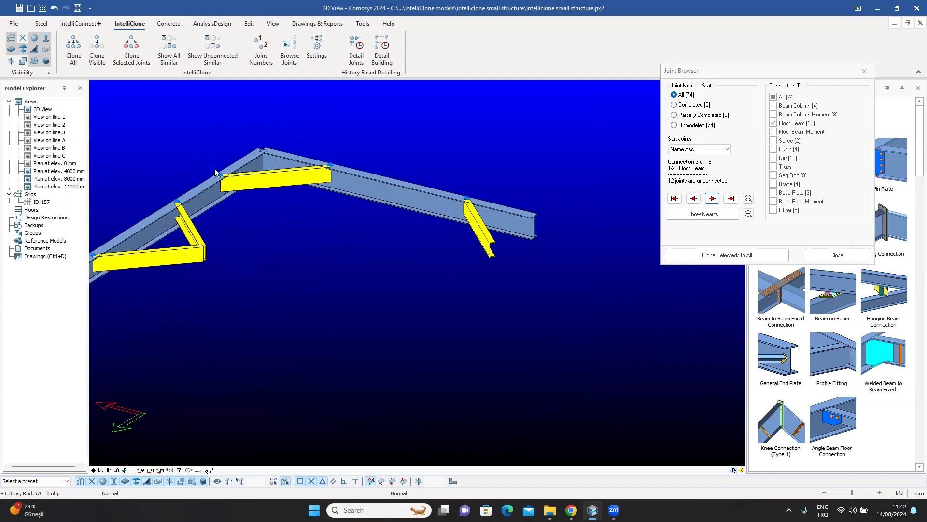
middle_click_drag(214, 236, 383, 250)
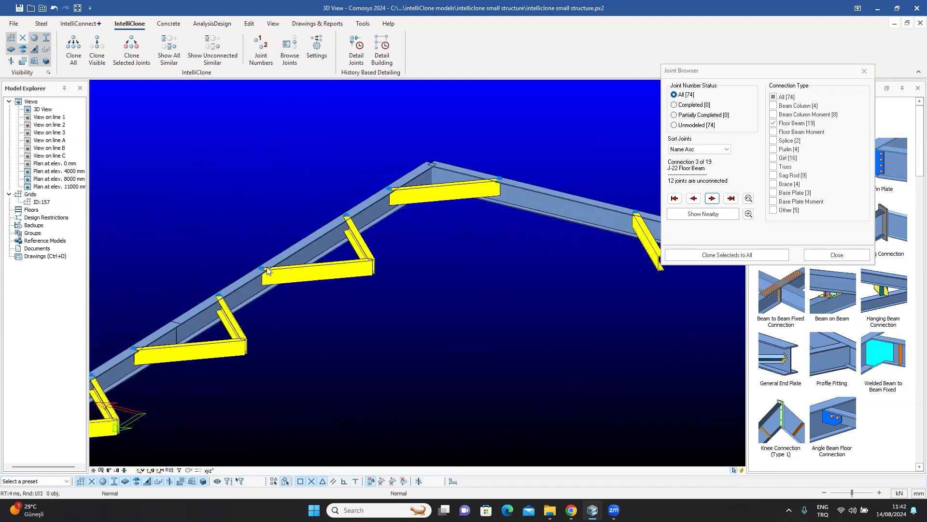
middle_click_drag(179, 352, 330, 249)
scroll(304, 272, "down", 3)
middle_click_drag(324, 287, 283, 284, "ctrl")
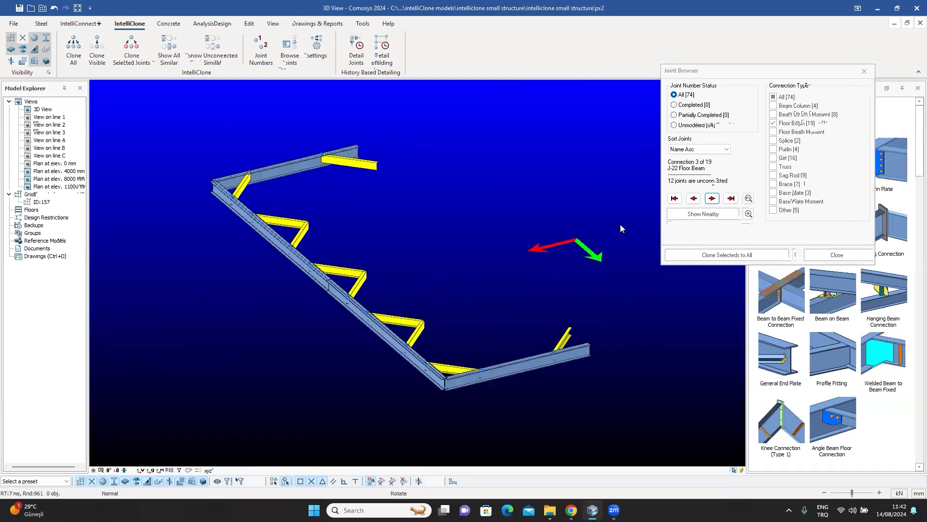
Advance to the fourth floor beam connection, J-24, and examine its beams and horizontal braces at close range and across the floors.
left_click(713, 200)
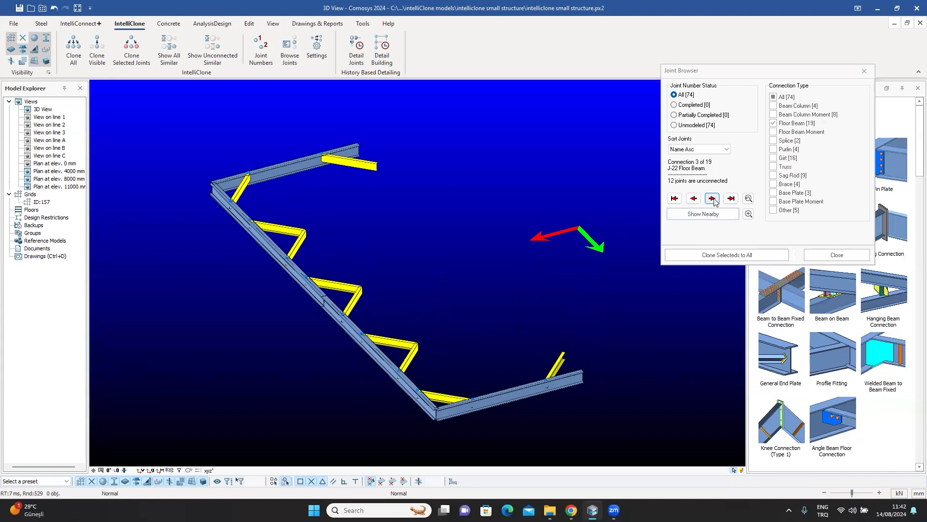
middle_click_drag(506, 229, 375, 168, "ctrl")
scroll(324, 168, "up", 4)
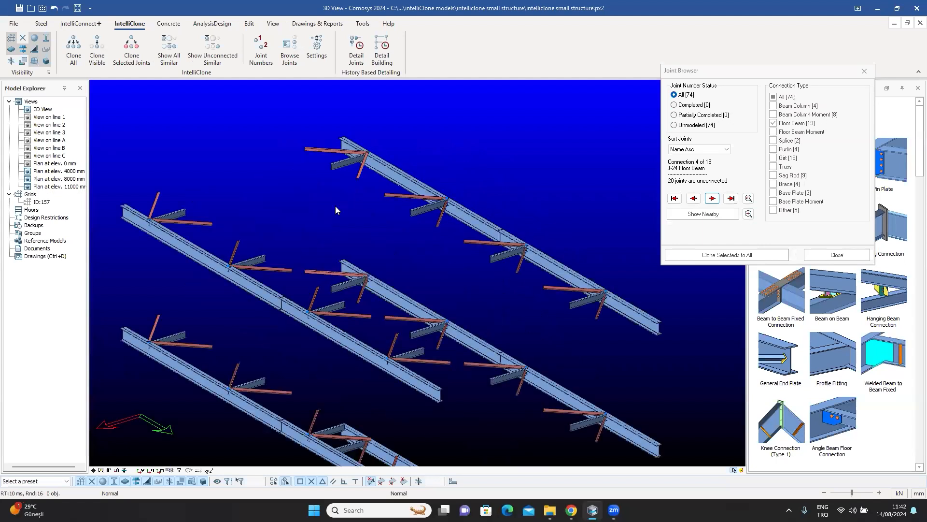
scroll(367, 155, "up", 2)
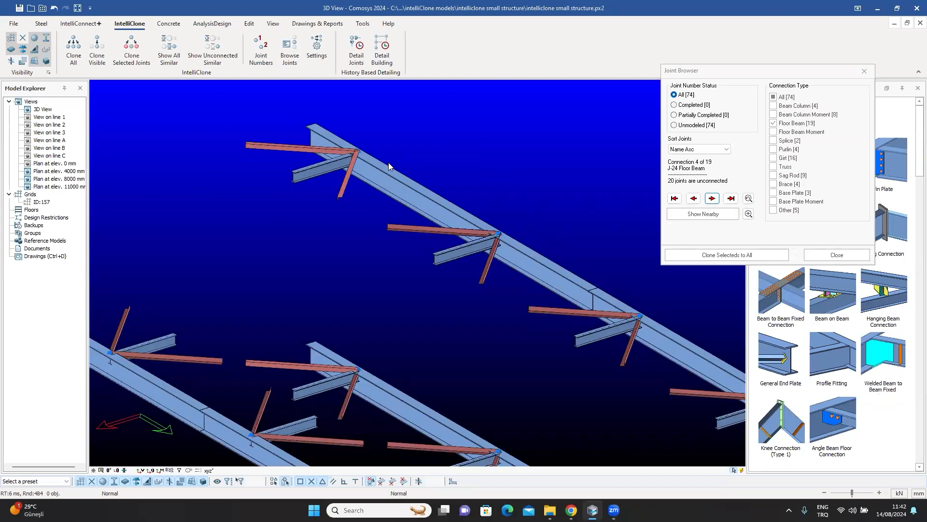
scroll(388, 163, "down", 4)
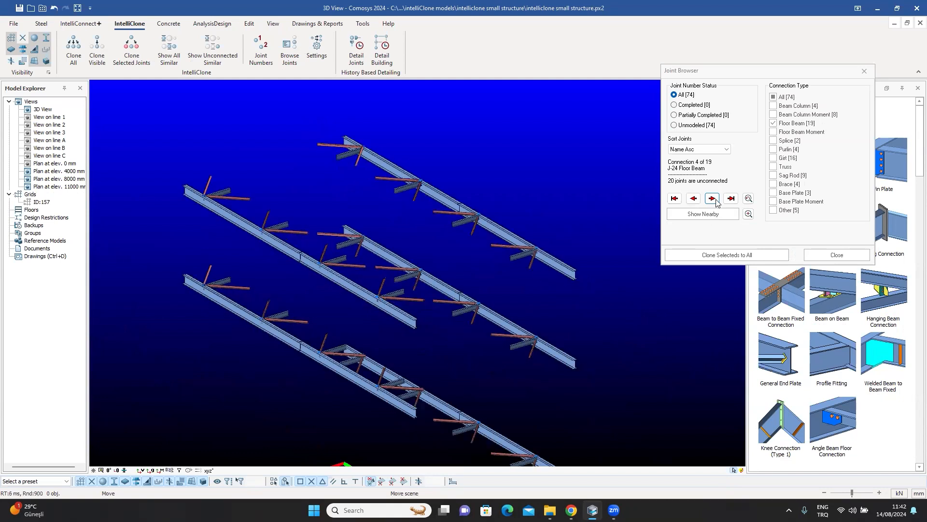
Advance to the fifth floor beam connection, J-25, and check the beams meeting at its joints on the uppermost floor.
left_click(713, 200)
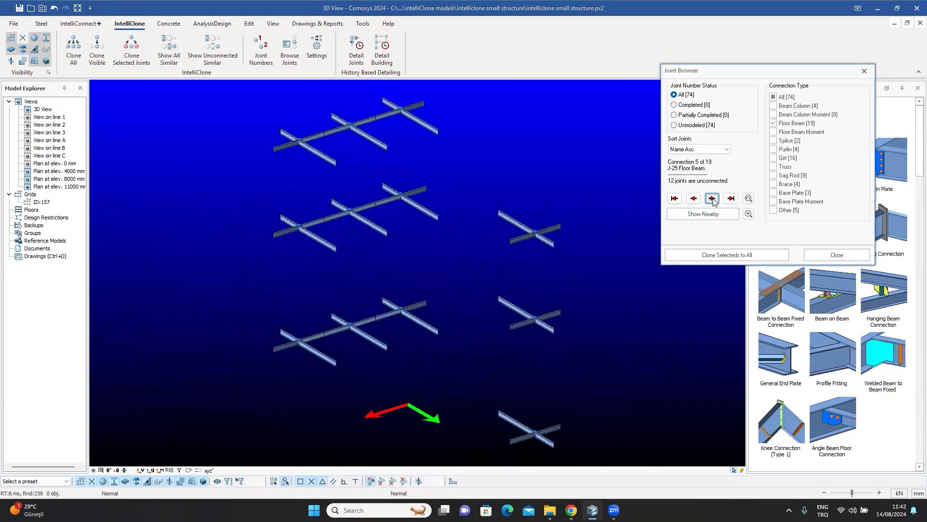
left_click(314, 138)
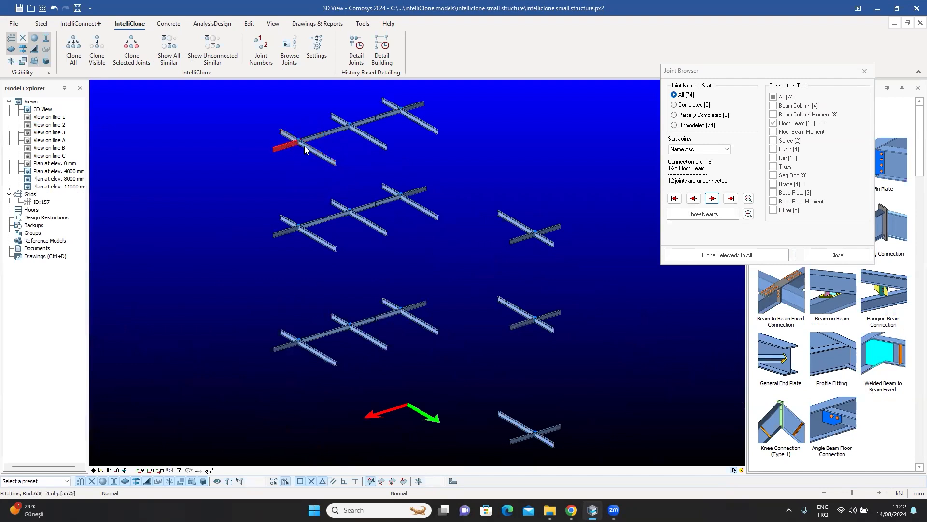
left_click(369, 140)
left_click(383, 121)
left_click(426, 126)
left_click(617, 180)
Step through the floor beam connections from J-26 to J-31 to review each joint arrangement.
left_click(712, 199)
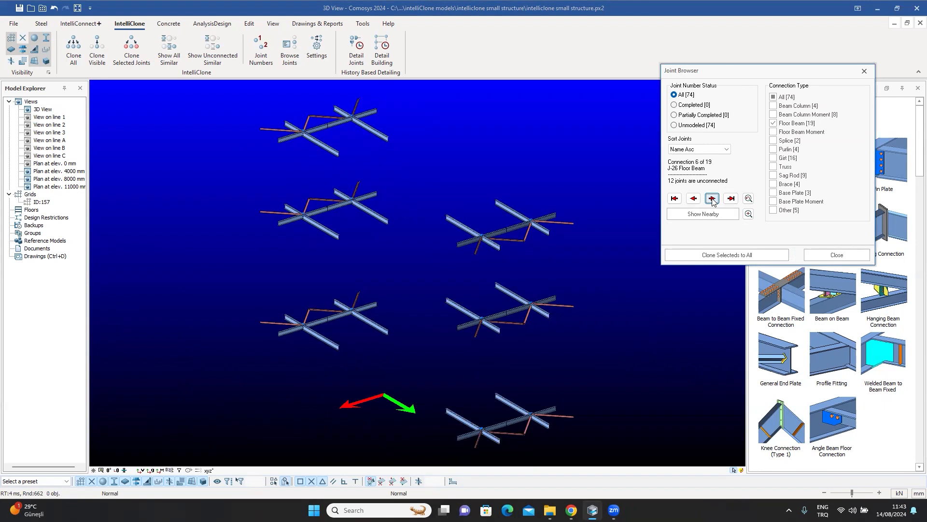
left_click(712, 199)
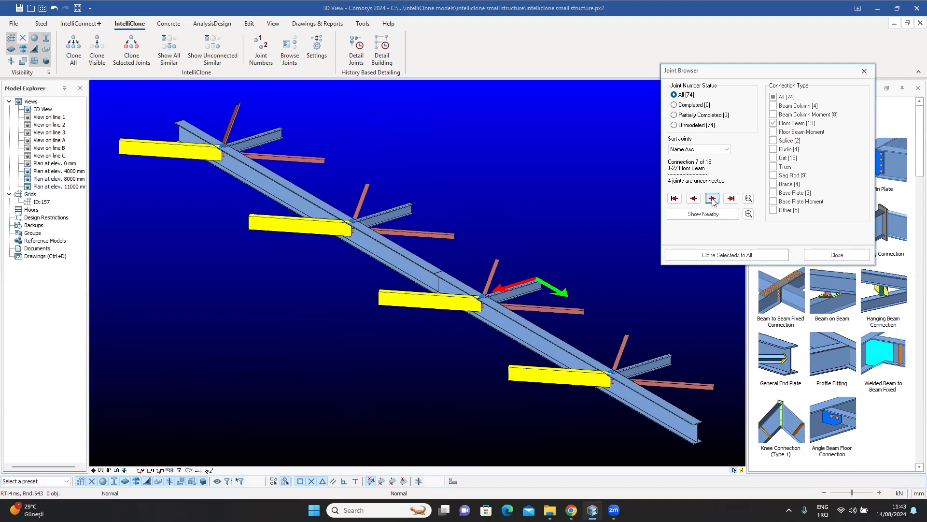
left_click(711, 199)
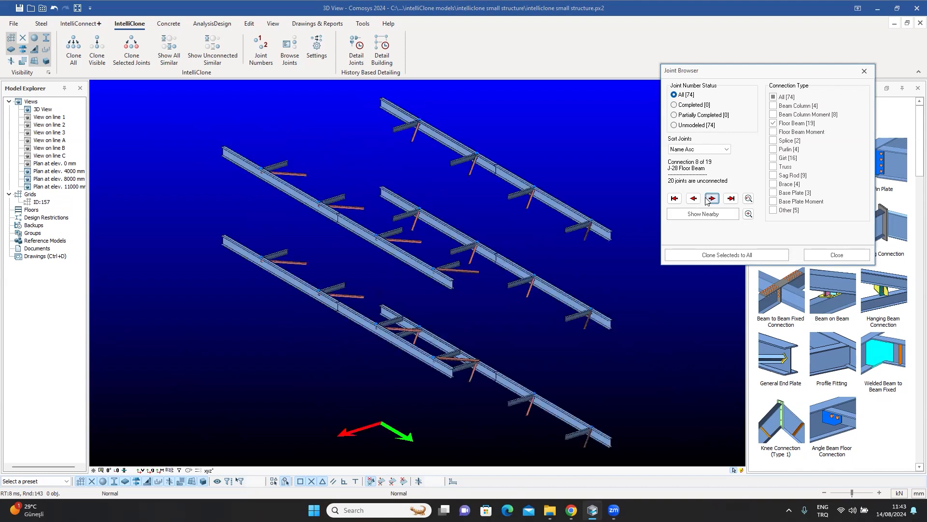
left_click(711, 199)
left_click(712, 199)
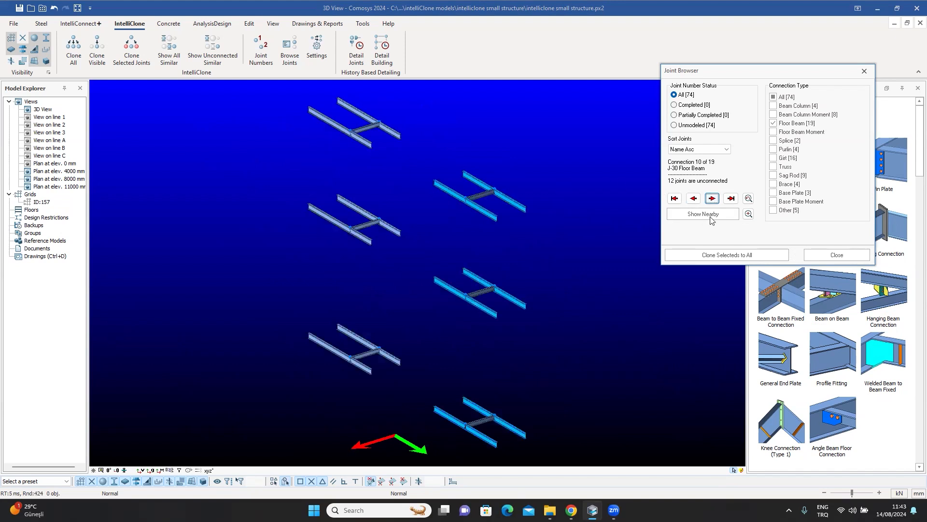
left_click(712, 200)
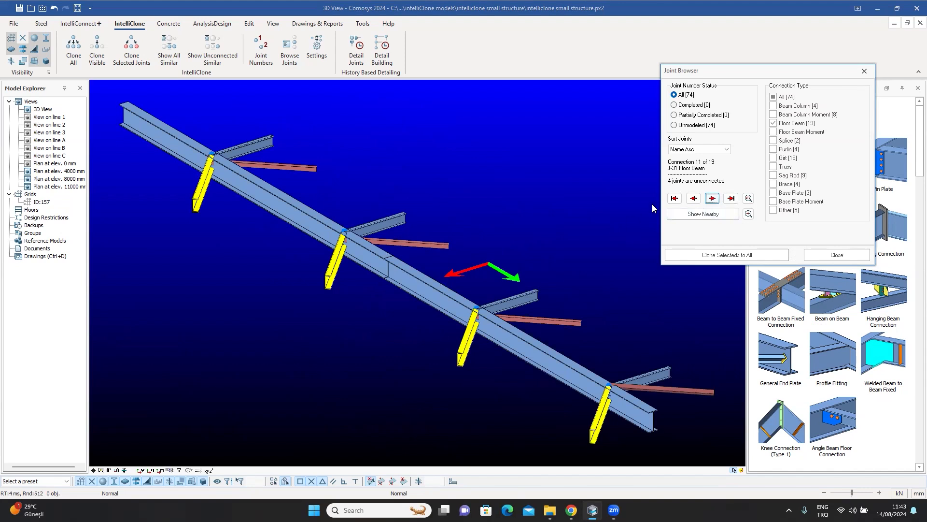
Reset the Floor Beam connection filter and examine the general view of all floor beam joints from another side.
left_click(775, 125)
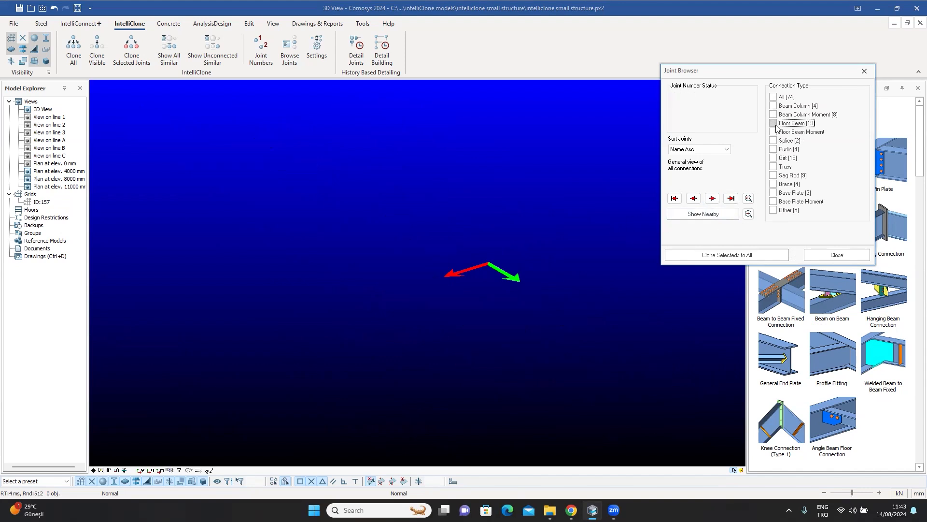
left_click(775, 124)
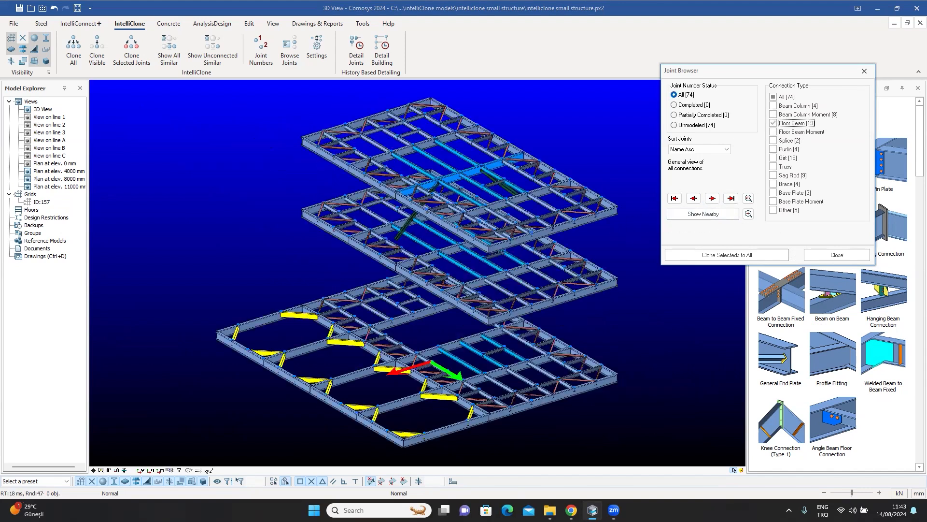
scroll(428, 208, "down", 3)
middle_click_drag(465, 226, 719, 195)
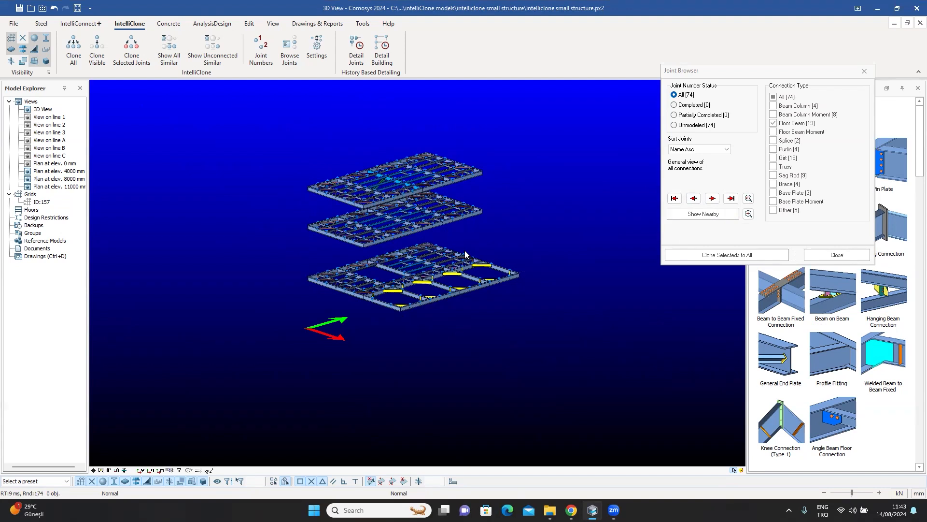
middle_click_drag(456, 261, 455, 262)
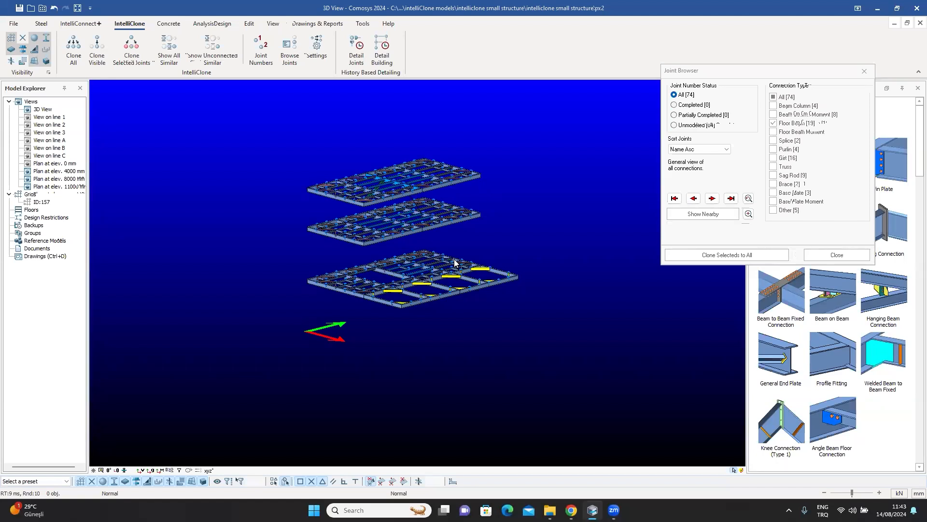
Go to the first floor beam connection, J-18, and bring one of its joints with horizontal braces into close view.
left_click(713, 199)
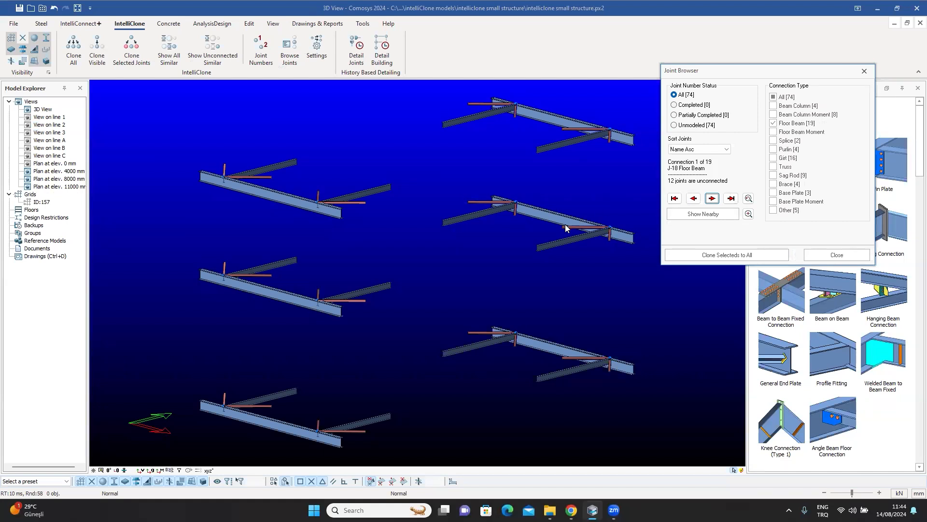
middle_click_drag(460, 237, 387, 86)
scroll(258, 149, "up", 5)
scroll(259, 151, "up", 8)
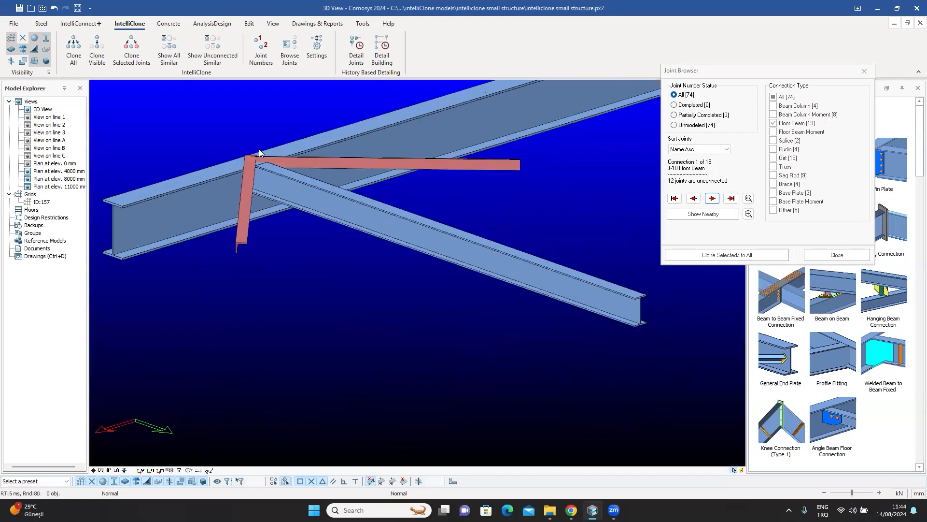
scroll(244, 180, "down", 2)
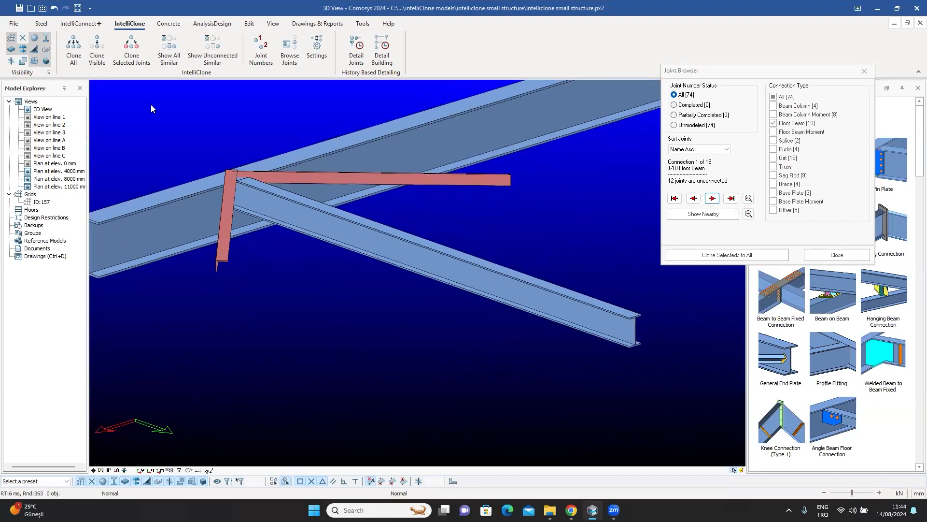
scroll(251, 203, "down", 6)
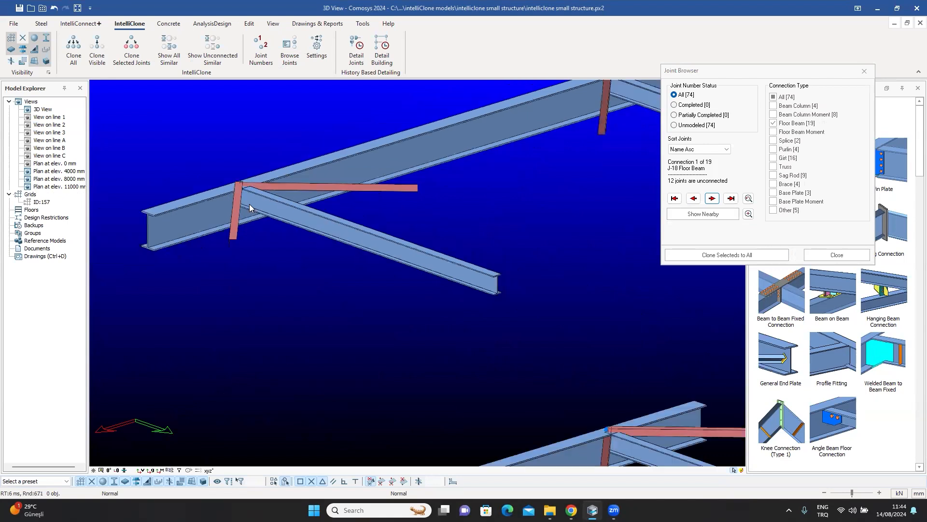
Move the Joint Browser clear of the Macro Gallery, keeping the joint with horizontal braces in close view.
scroll(276, 201, "up", 5)
scroll(276, 202, "up", 4)
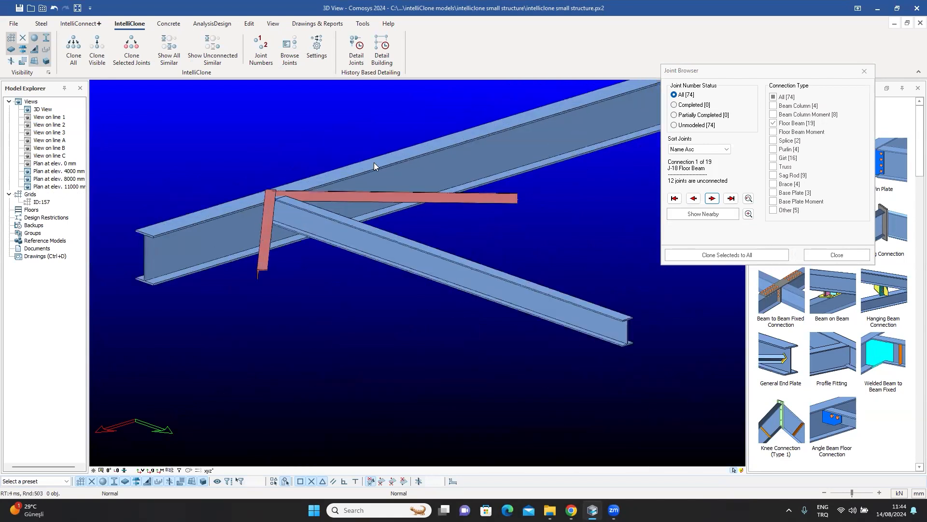
left_click_drag(720, 72, 590, 28)
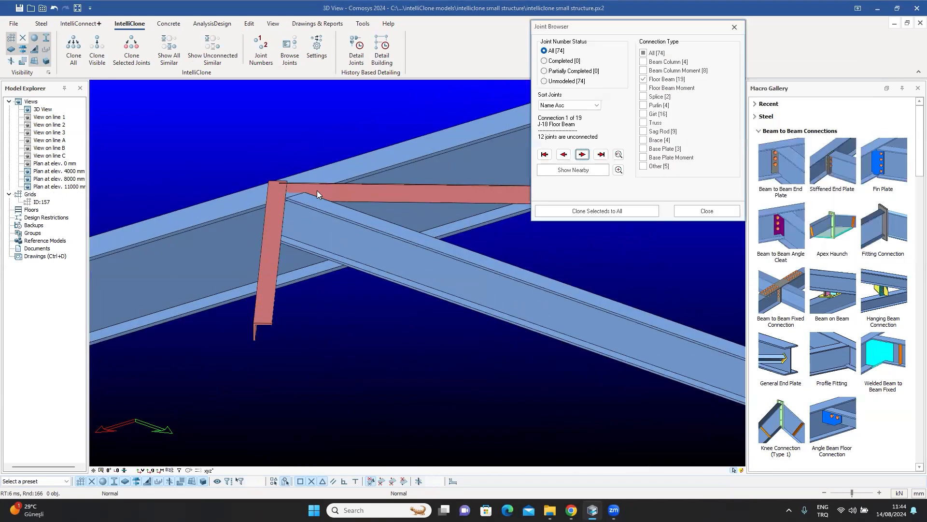
Highlight the two horizontal braces at the joint and examine their position relative to the beams.
left_click(273, 234)
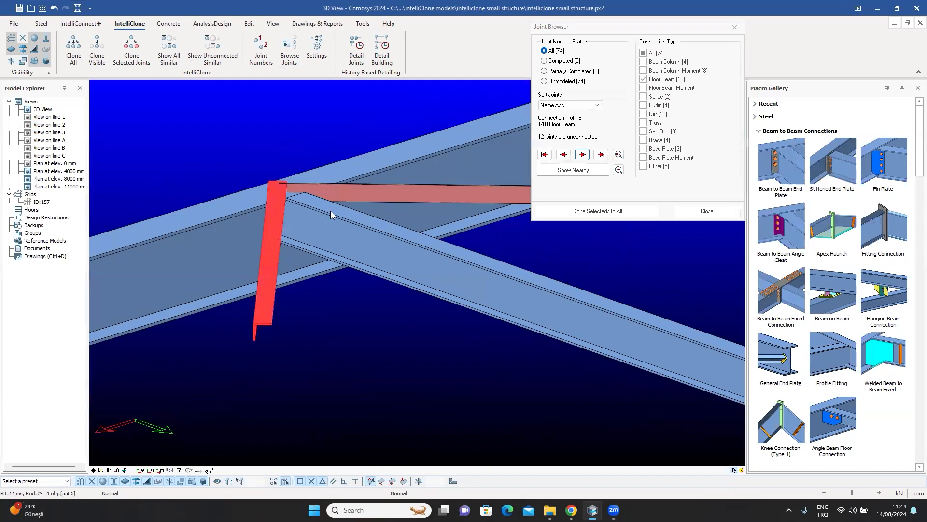
left_click(371, 194)
left_click(327, 123)
scroll(409, 221, "down", 3)
scroll(416, 212, "up", 5)
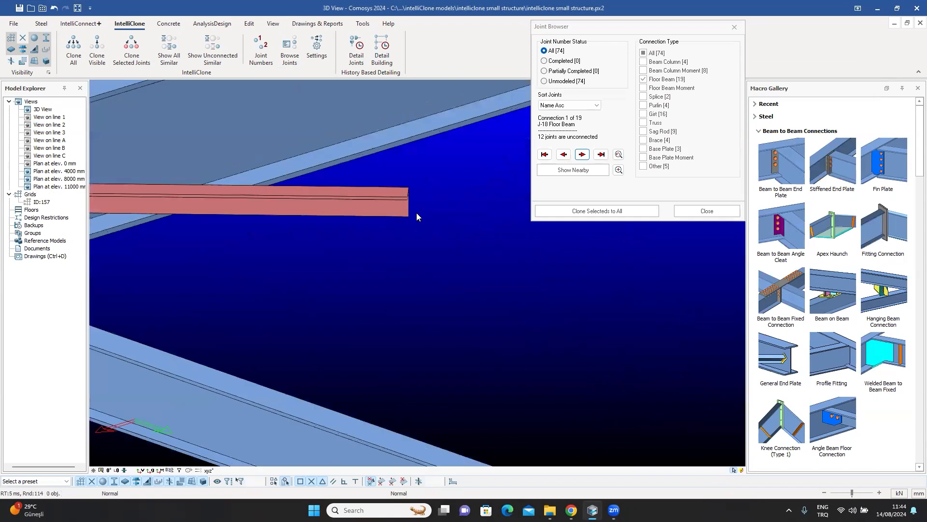
scroll(403, 196, "down", 5)
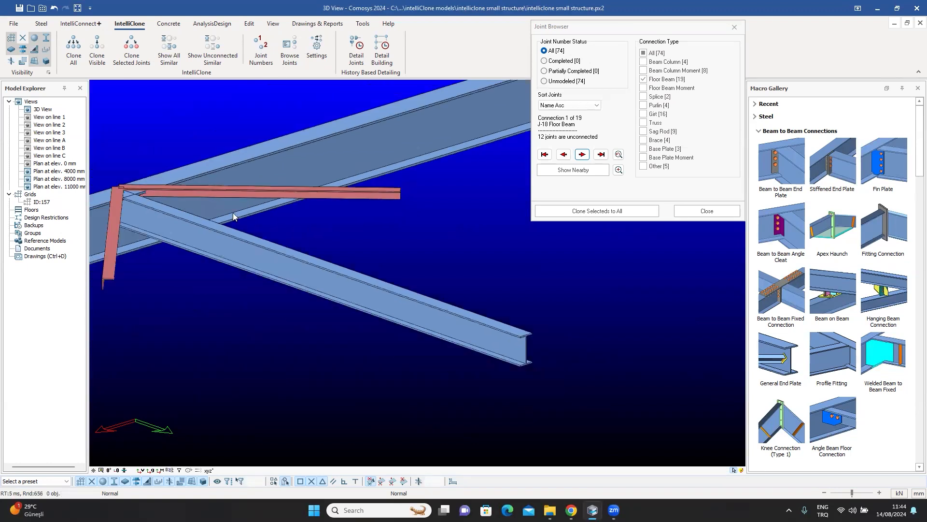
Select both horizontal braces at the joint and set their out-of-plane offset to 8.
middle_click_drag(98, 209, 172, 234)
scroll(217, 215, "up", 3)
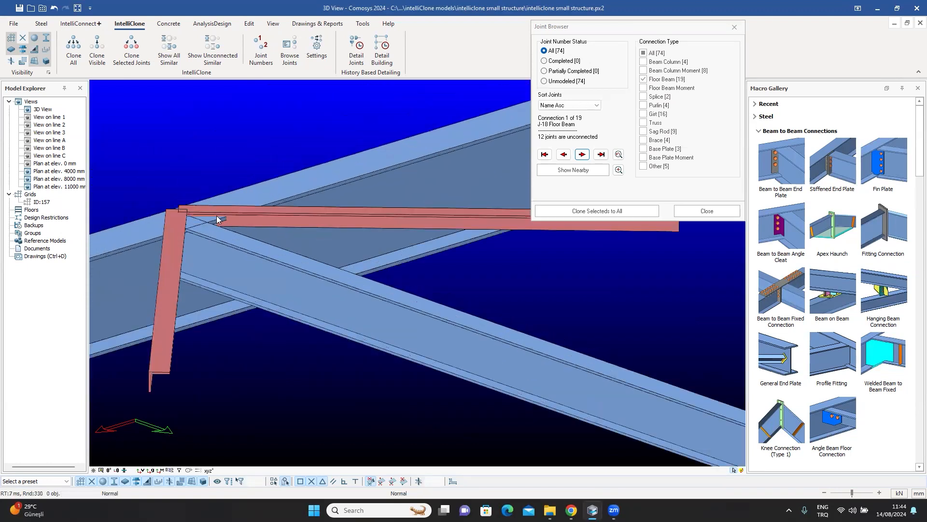
left_click(252, 215)
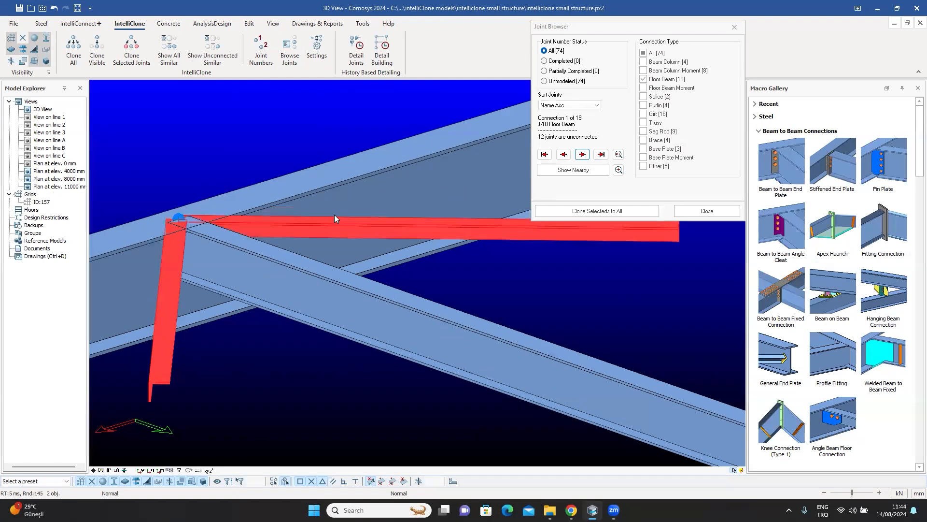
key("alt+Return")
left_click(471, 220)
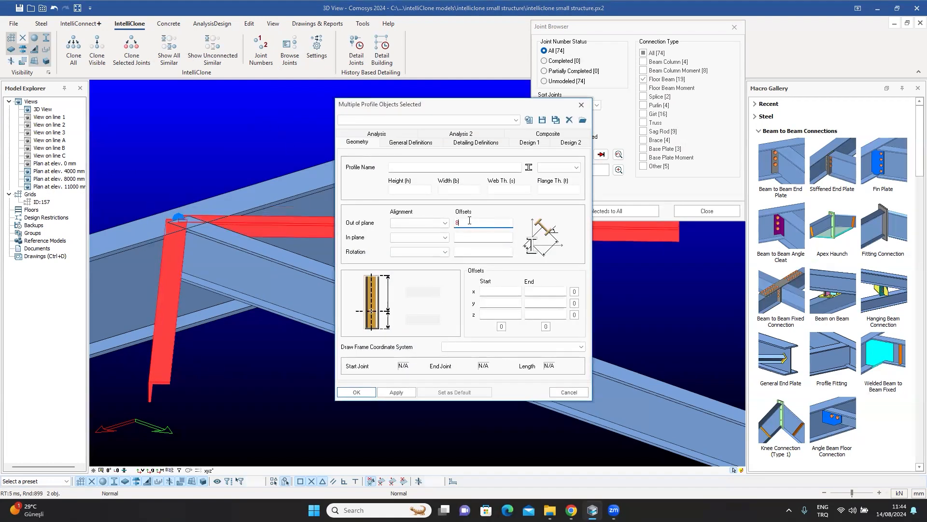
type("8")
key("Return")
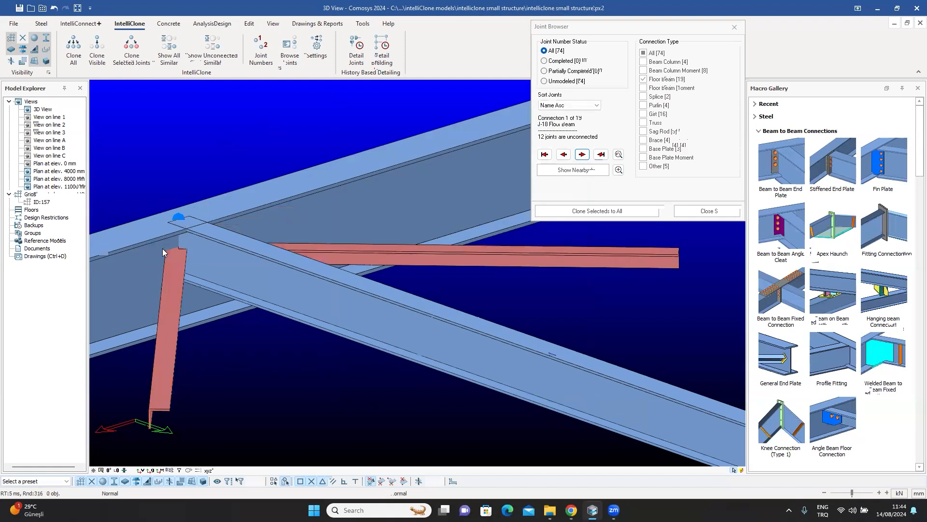
Inspect the brace positions at the other floor beam joints and compare them with the offset braces.
scroll(188, 232, "down", 6)
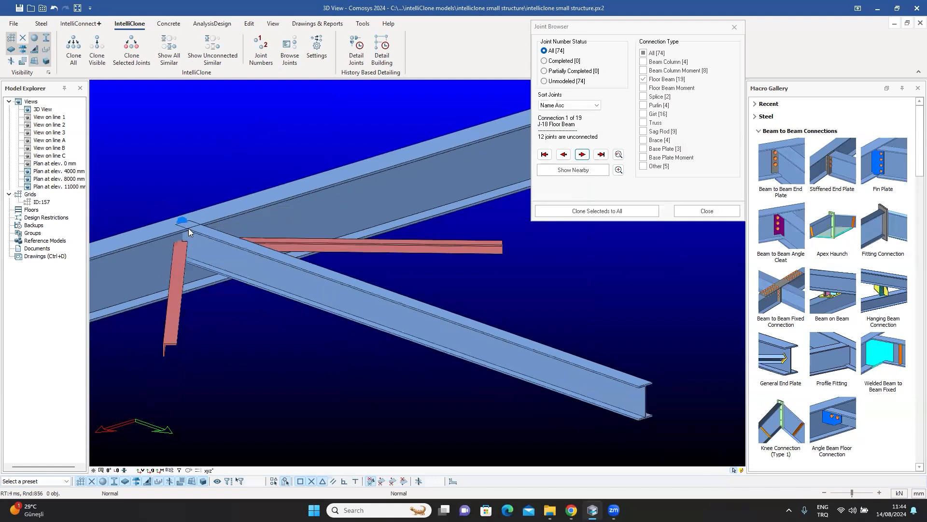
scroll(291, 175, "up", 5)
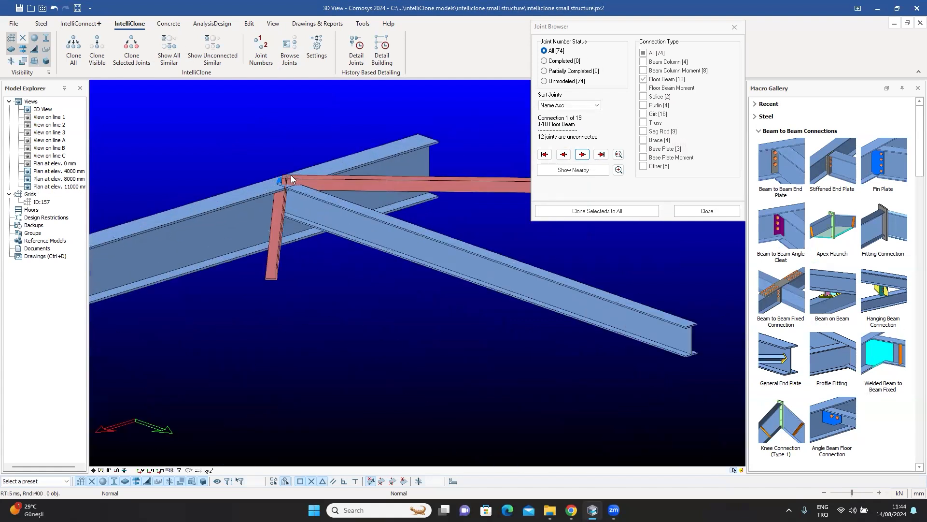
scroll(316, 338, "down", 5)
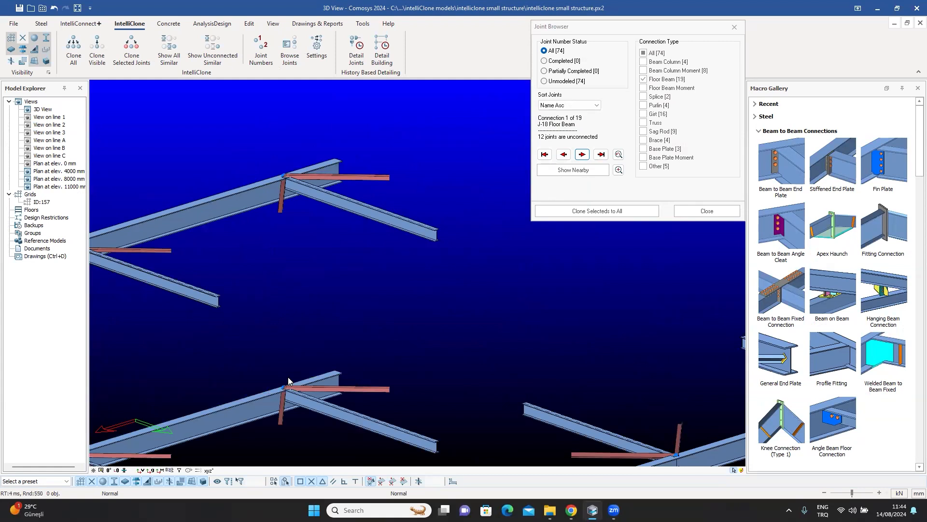
scroll(286, 394, "up", 5)
scroll(612, 427, "down", 5)
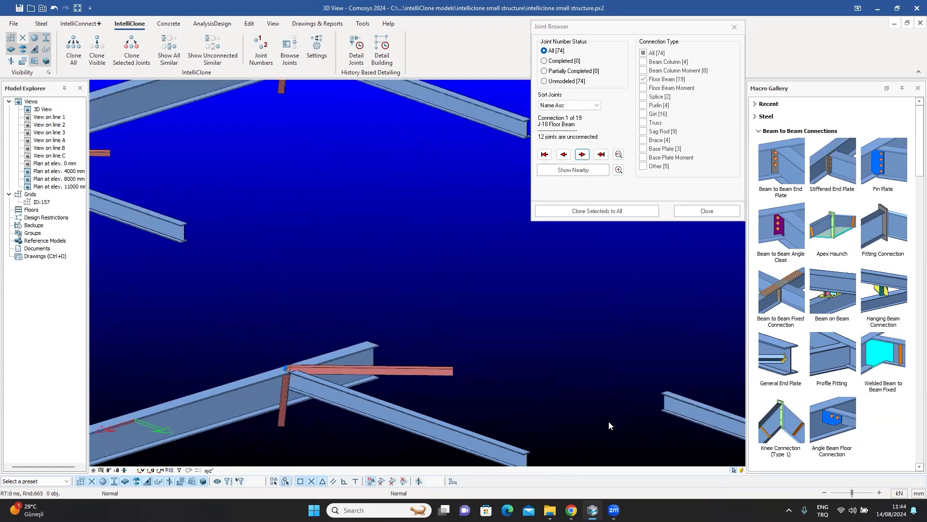
scroll(606, 415, "up", 5)
scroll(541, 274, "down", 5)
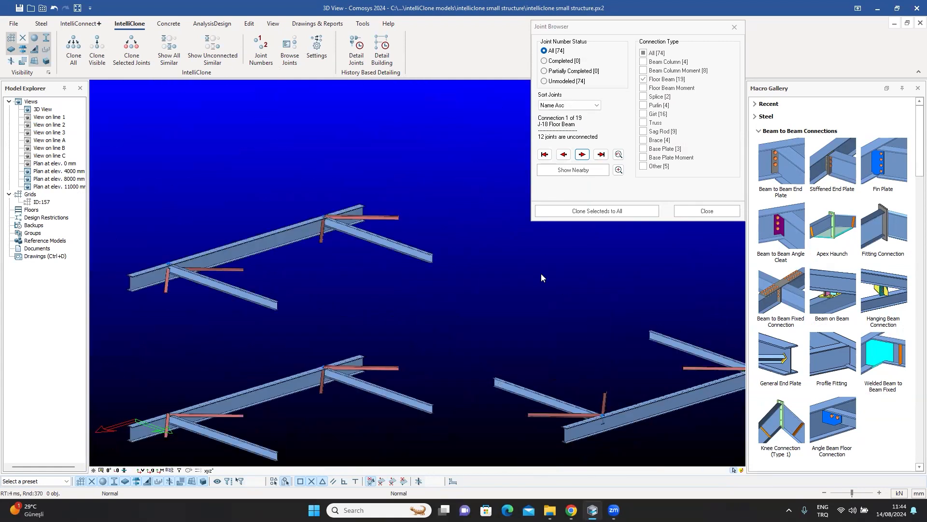
scroll(554, 281, "up", 5)
scroll(348, 318, "up", 6)
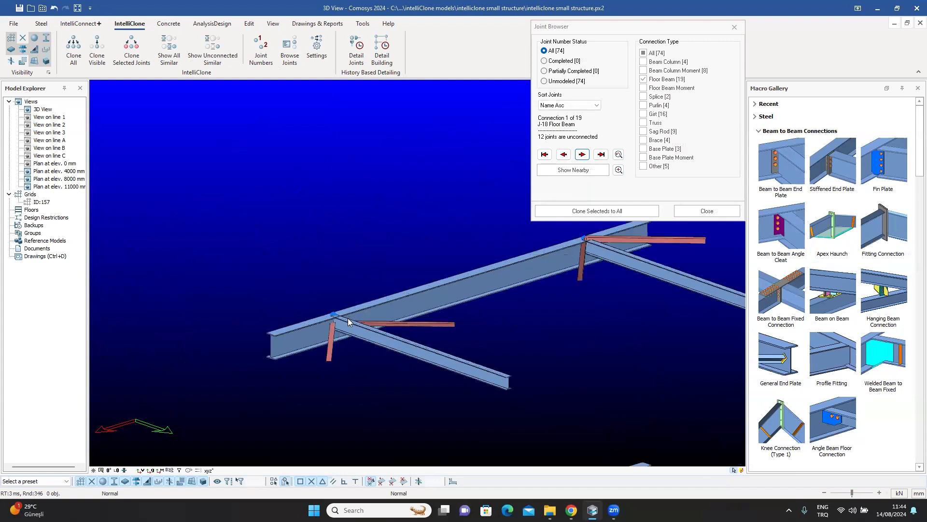
Connect the secondary beam to the main beam with a bolted fin plate at the joint with the offset braces.
mouse_move(317, 255)
middle_mouse_down()
mouse_move(311, 221)
mouse_move(284, 248)
middle_mouse_up()
scroll(300, 243, "up", 3)
scroll(296, 236, "down", 2)
left_click(296, 236)
middle_click_drag(323, 199, 306, 193, "ctrl")
mouse_move(330, 222)
middle_mouse_down()
mouse_move(356, 301)
mouse_move(331, 268)
middle_mouse_up()
key("Escape")
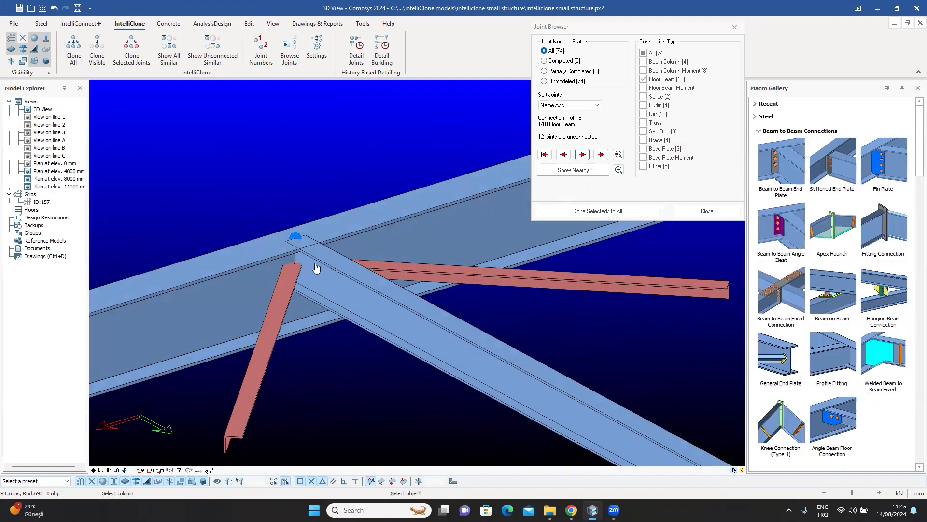
left_click(273, 256)
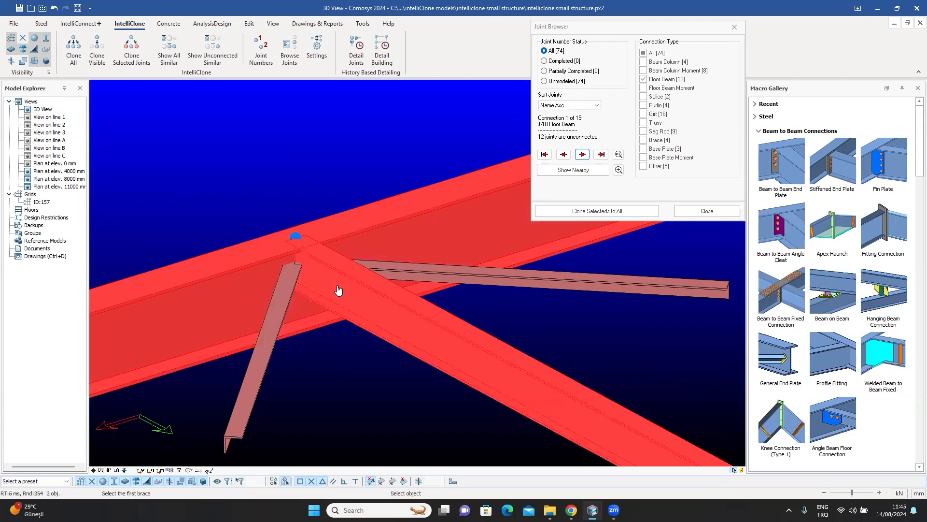
left_click(338, 289)
left_click(329, 307)
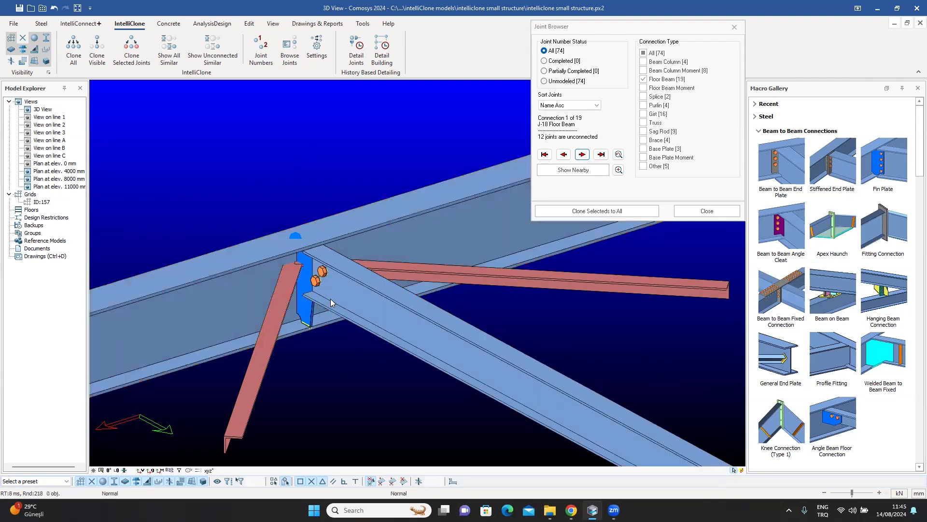
Add a bolted gusset plate connection for the nearer horizontal brace, bounded by the main beam and the fin plate.
scroll(321, 279, "up", 2)
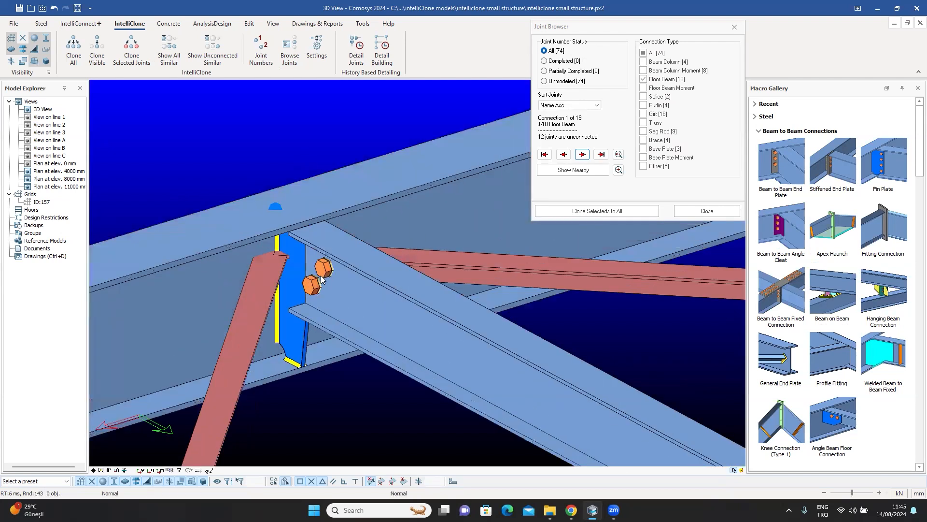
scroll(854, 356, "down", 5)
scroll(854, 355, "down", 5)
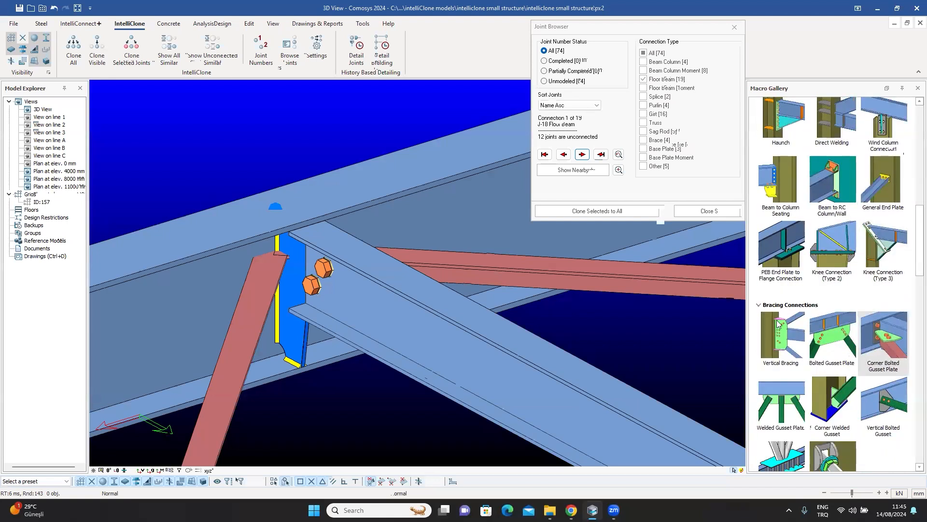
left_click(778, 323)
left_click(191, 284)
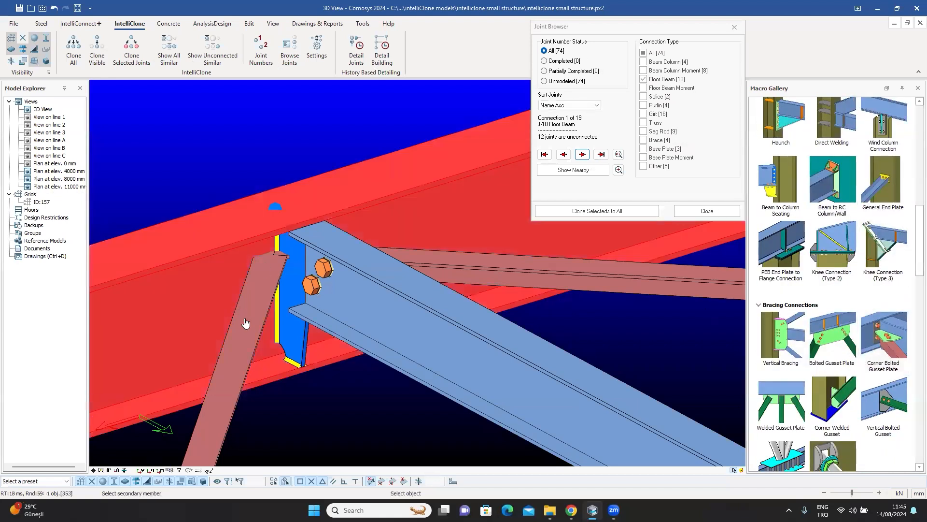
left_click(298, 340)
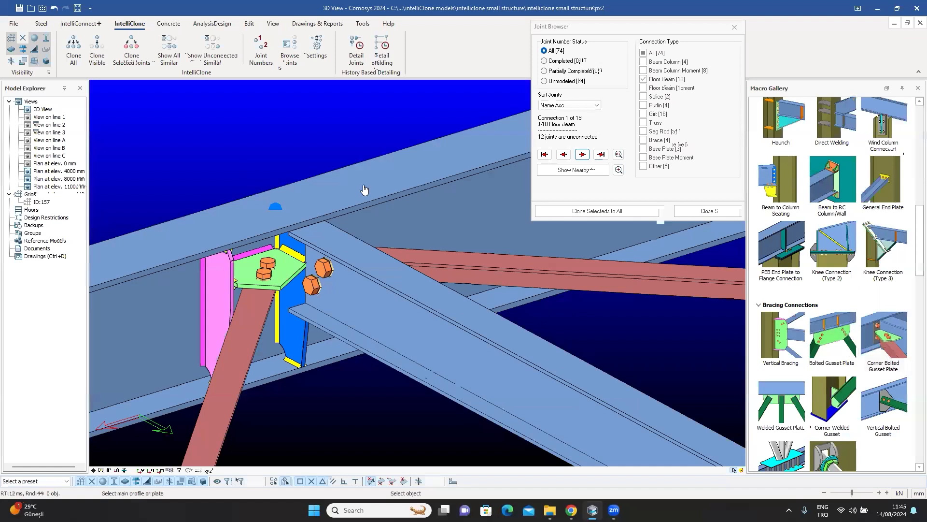
Add the matching bolted gusset plate connection for the second horizontal brace on the far side of the secondary beam.
left_click(403, 193)
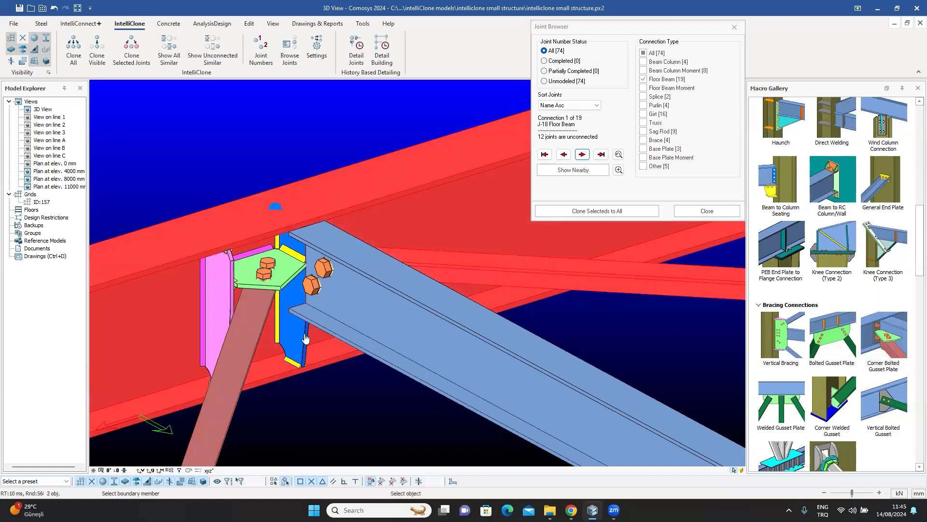
left_click(306, 338)
mouse_move(276, 209)
middle_mouse_down()
mouse_move(286, 219)
mouse_move(249, 217)
mouse_move(293, 219)
mouse_move(267, 218)
mouse_move(288, 218)
mouse_move(258, 318)
mouse_move(463, 262)
middle_mouse_up()
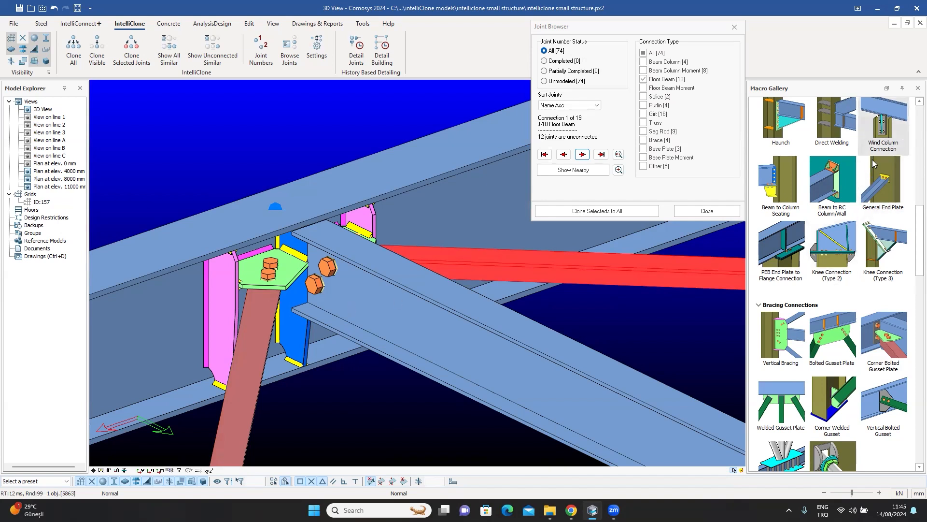
mouse_move(331, 297)
middle_mouse_down()
mouse_move(348, 290)
mouse_move(332, 280)
middle_mouse_up()
middle_click_drag(332, 280, 283, 326)
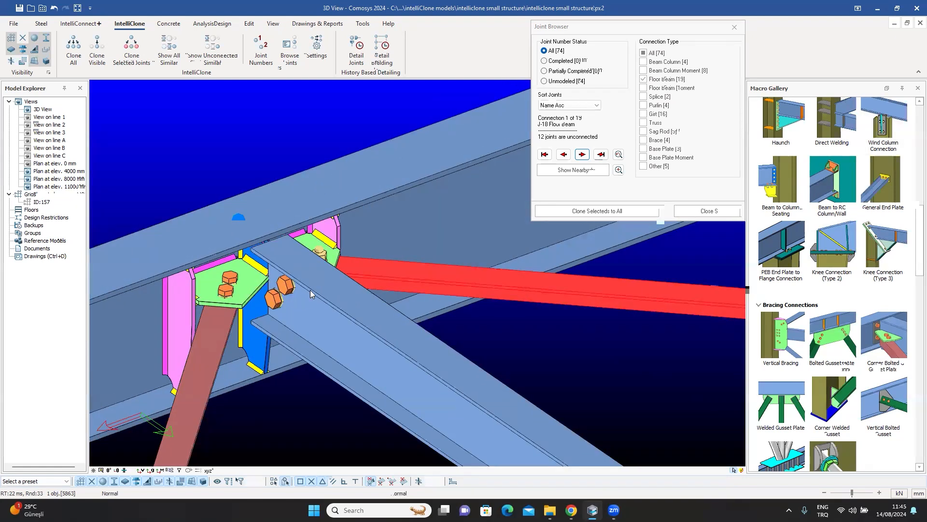
Select the node of the detailed joint and review its general properties.
left_click(238, 217)
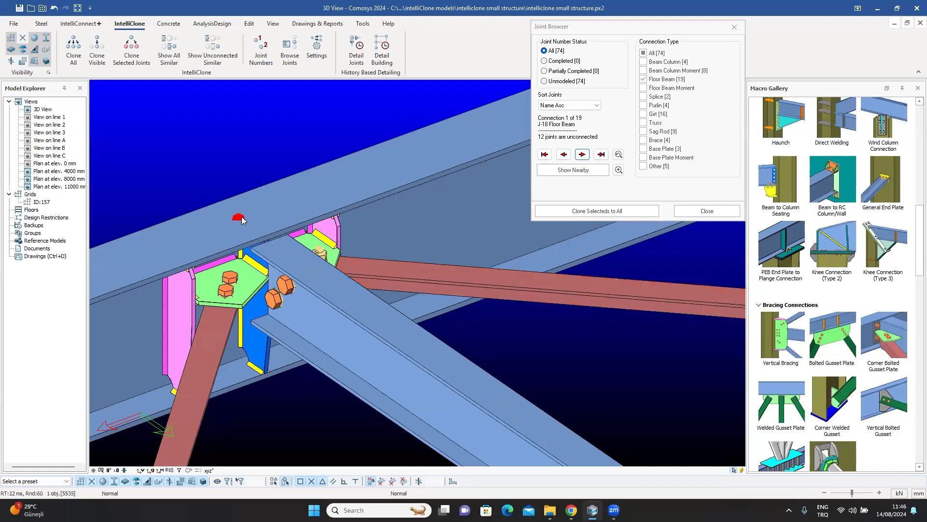
double_click(238, 218)
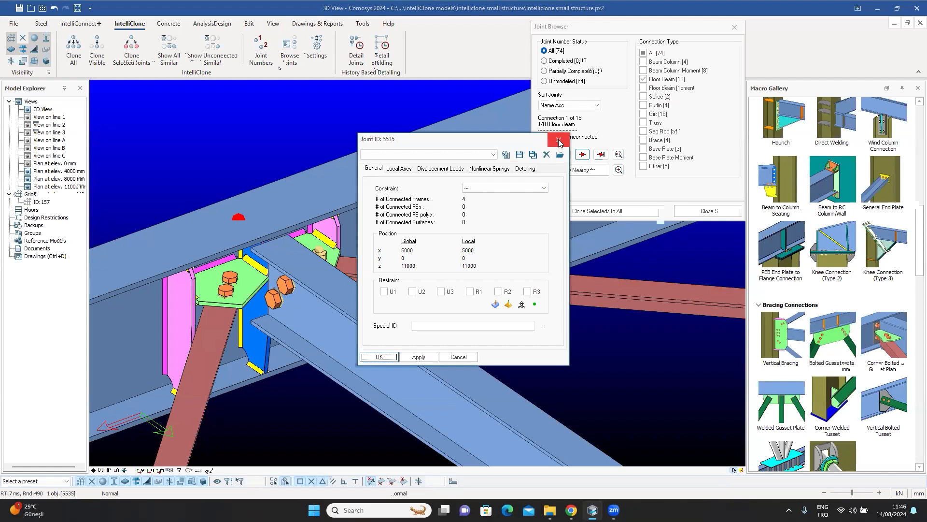
middle_click_drag(343, 130, 343, 128)
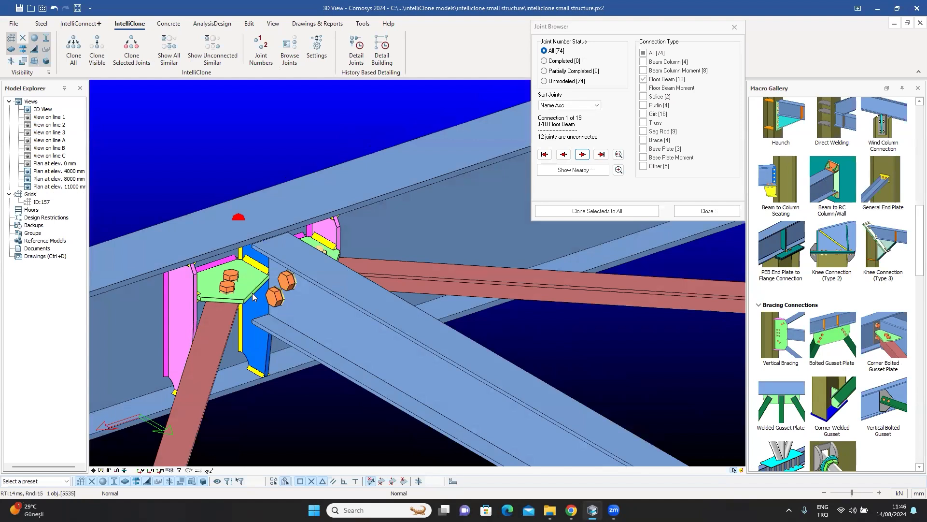
Add the near gusset plate, the fin plate and the far brace's stiffener plate to the selected joint node.
left_click(253, 297)
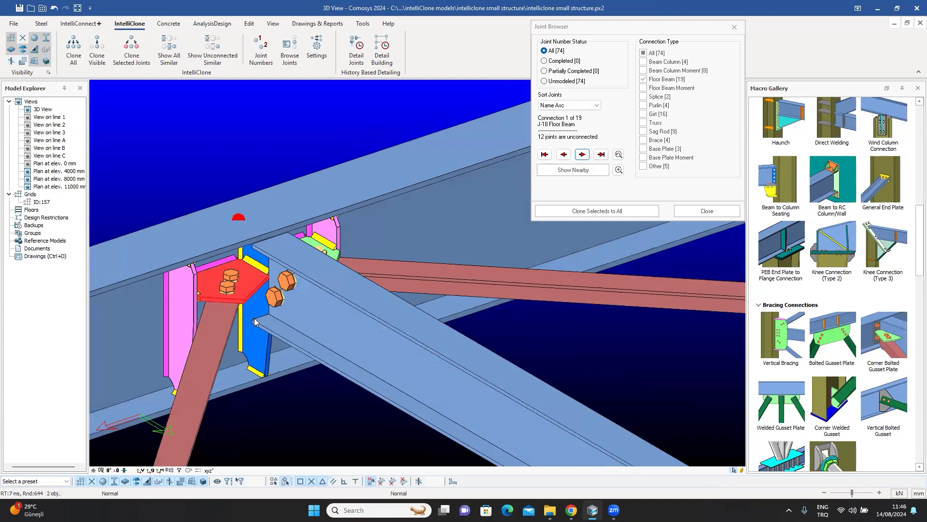
left_click(260, 351)
left_click(335, 233)
mouse_move(337, 248)
middle_mouse_down()
mouse_move(317, 242)
mouse_move(333, 245)
middle_mouse_up()
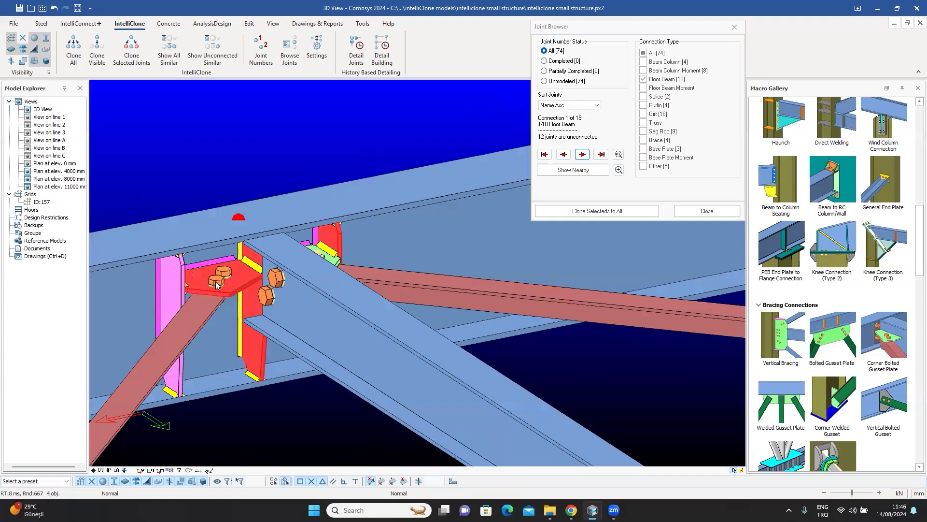
middle_click_drag(216, 281, 236, 281)
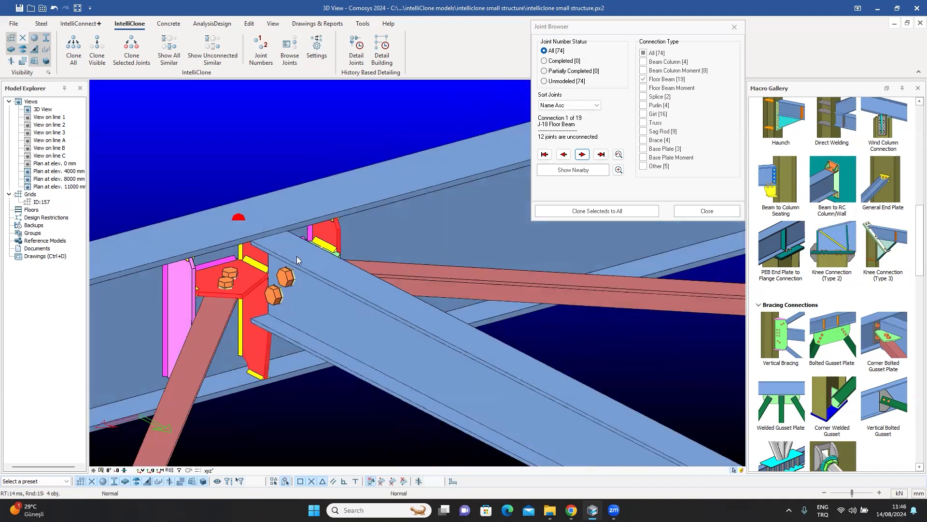
Start cloning the selected joint's connections to all similar J-18 floor beam joints with Clone Selecteds to All.
scroll(296, 263, "down", 5)
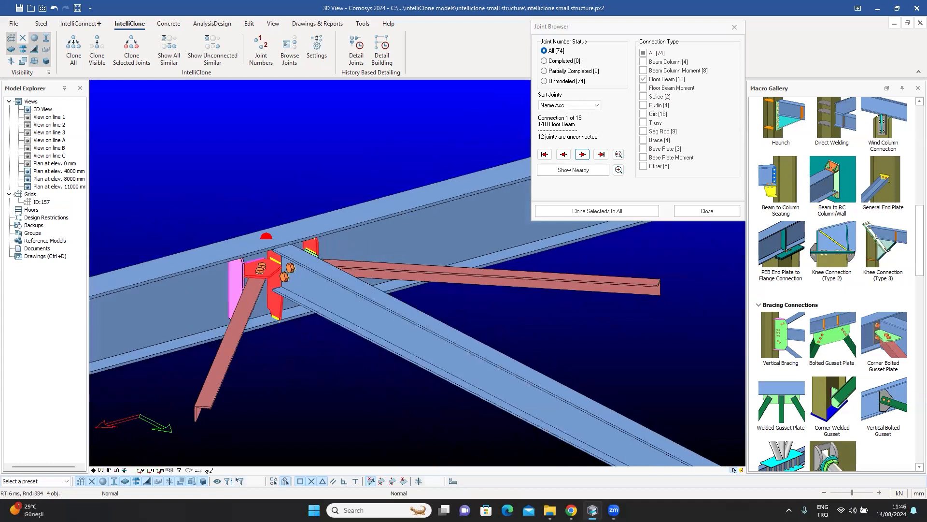
scroll(309, 262, "down", 2)
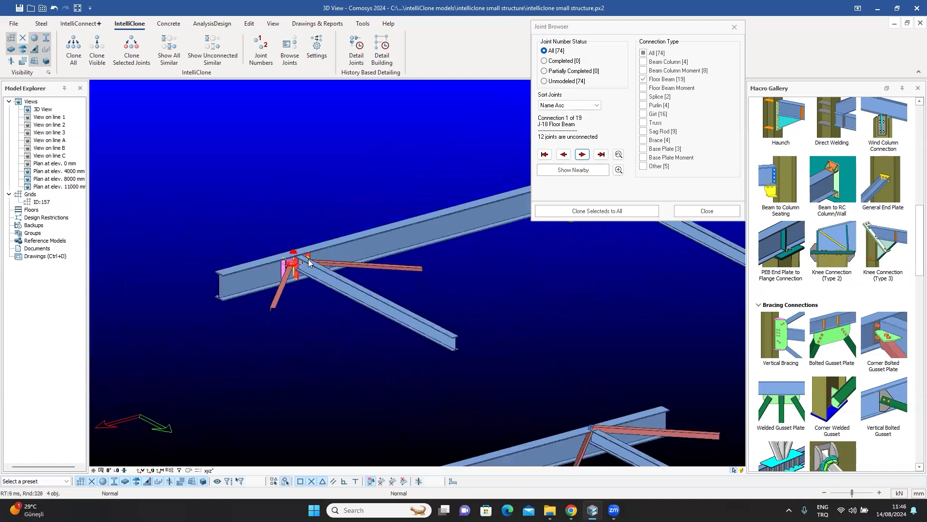
scroll(300, 265, "down", 3)
middle_click_drag(301, 265, 180, 194)
mouse_move(244, 236)
middle_mouse_down()
mouse_move(225, 209)
mouse_move(249, 242)
middle_mouse_up()
scroll(264, 212, "up", 2)
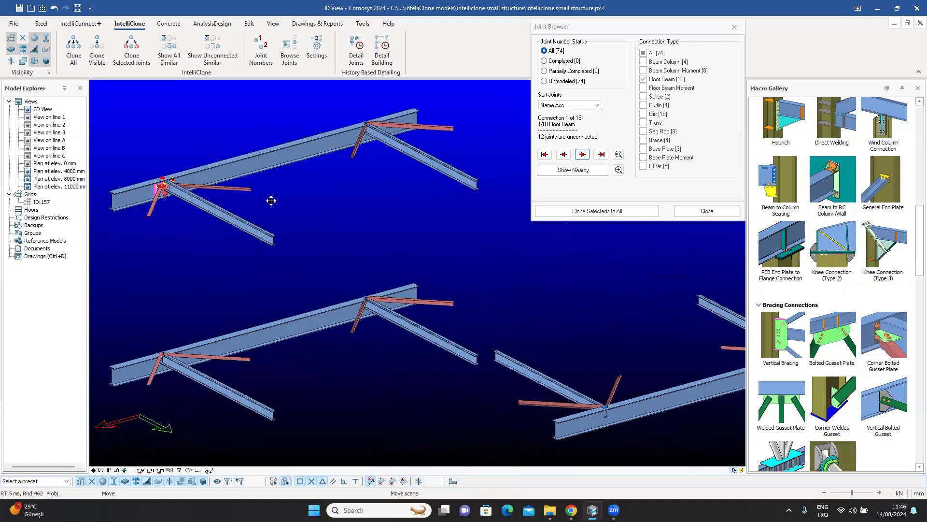
left_click(604, 217)
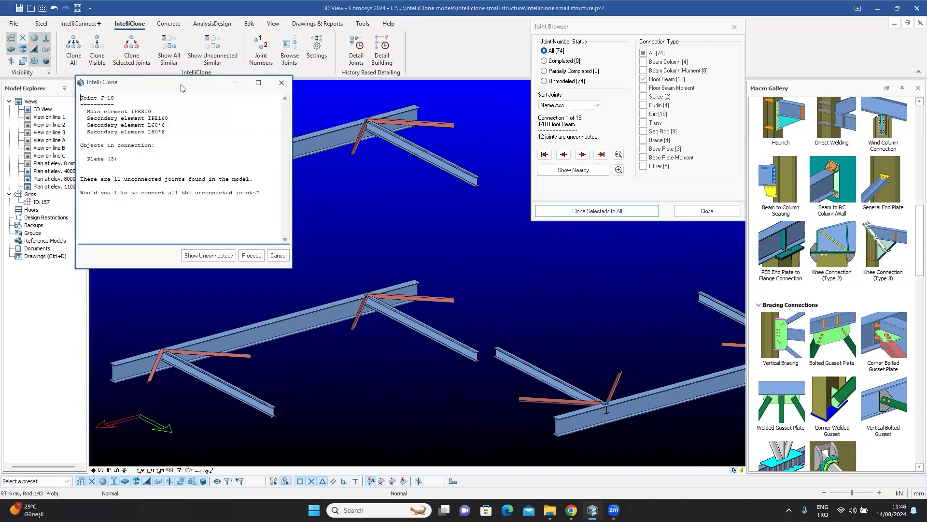
Proceed with cloning the J-18 connections to all unconnected similar joints in the model.
left_click_drag(183, 88, 707, 242)
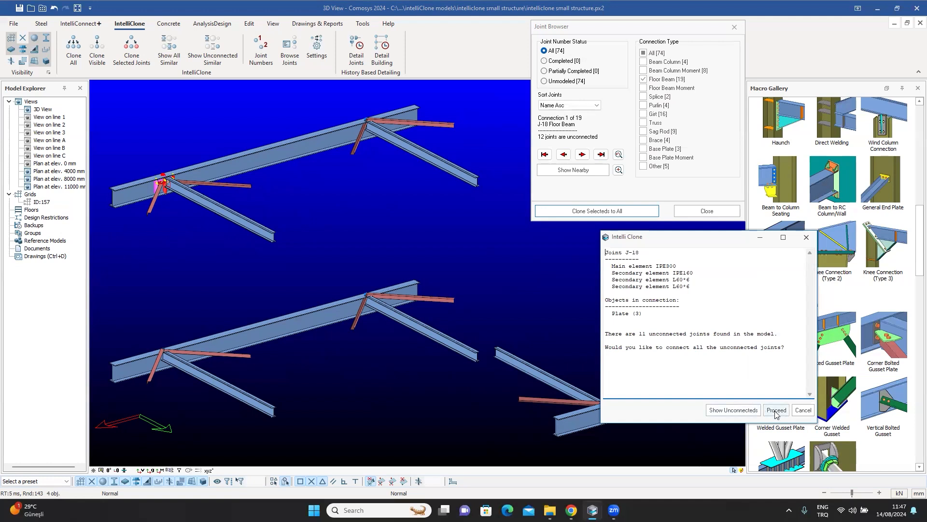
left_click(776, 412)
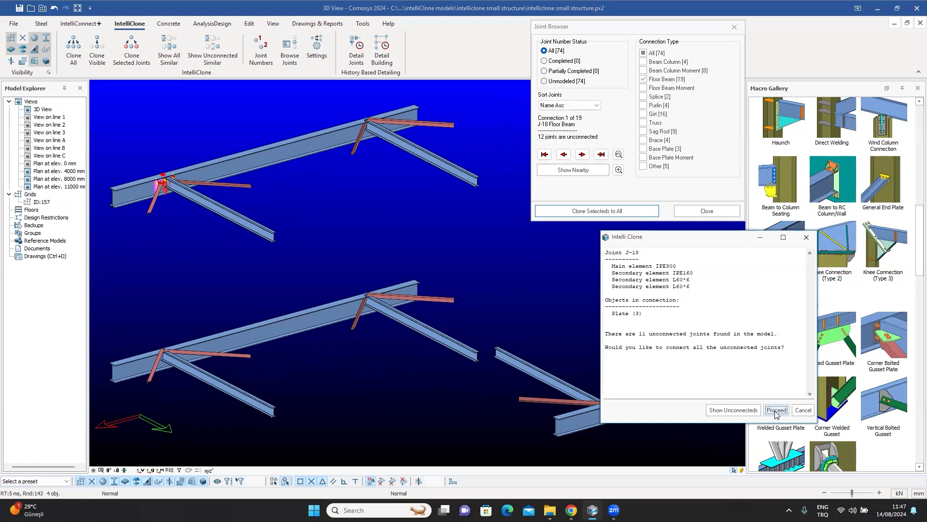
mouse_move(776, 414)
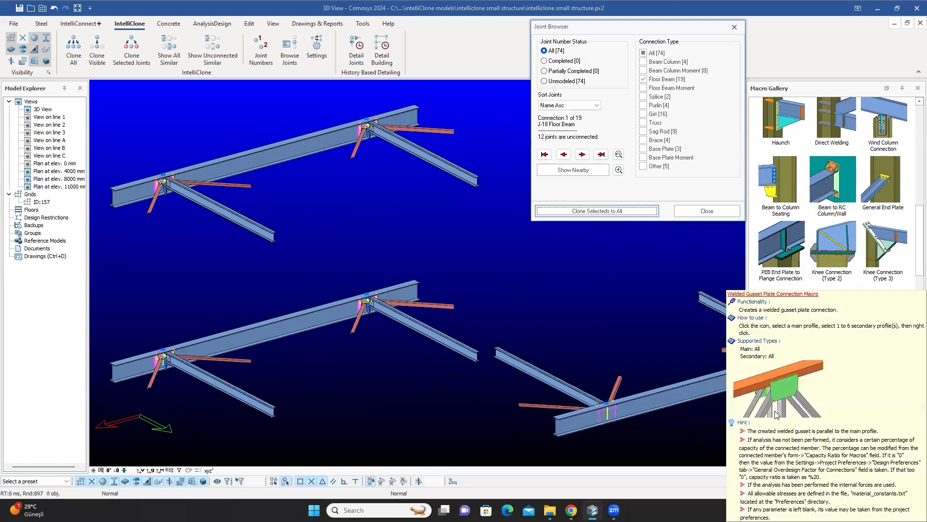
Examine the cloned fin plate and brace gusset connections at the joints on the upper floor beam.
scroll(302, 285, "down", 2)
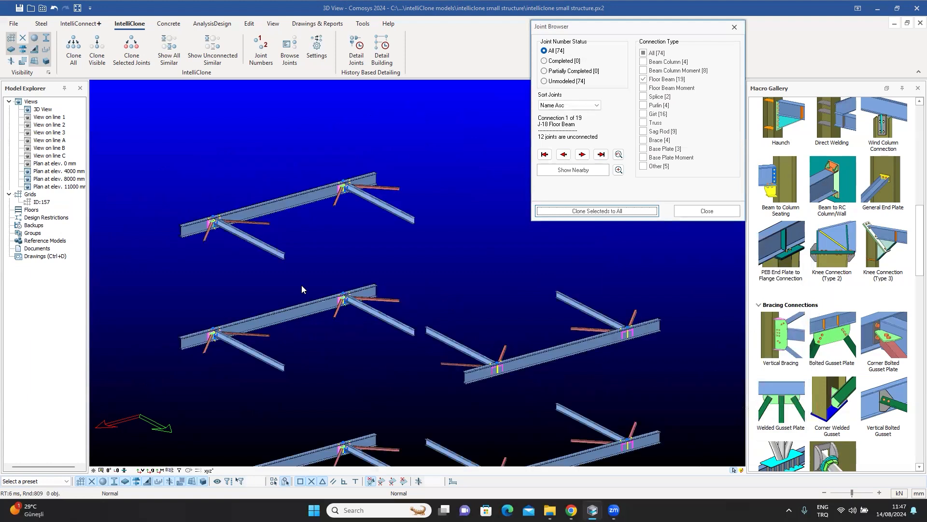
scroll(301, 289, "down", 1)
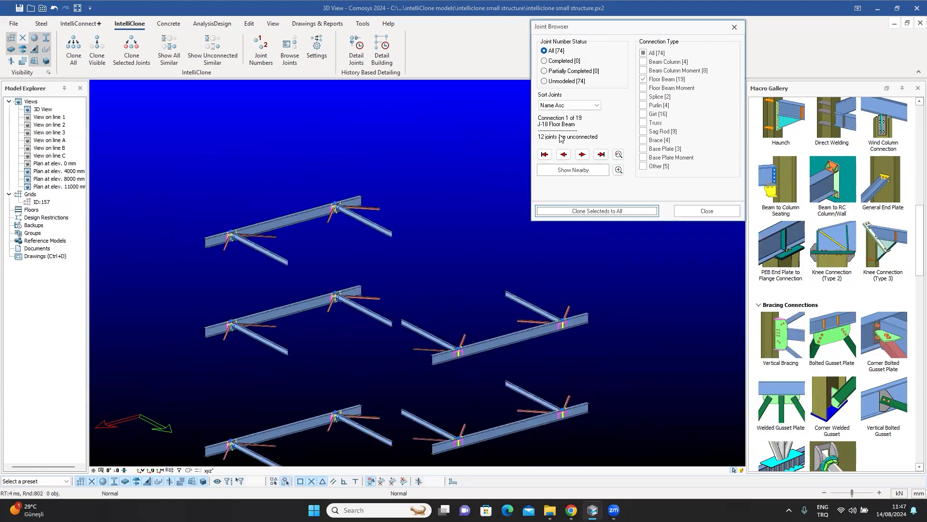
scroll(227, 235, "up", 3)
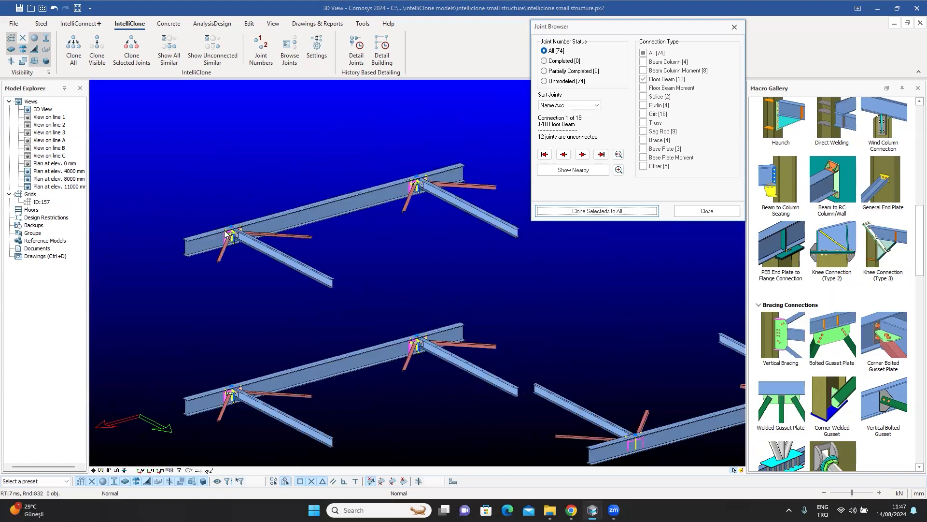
scroll(227, 234, "up", 5)
scroll(241, 222, "down", 3)
middle_click_drag(241, 222, 93, 288)
middle_click_drag(420, 213, 343, 262)
scroll(425, 238, "up", 4)
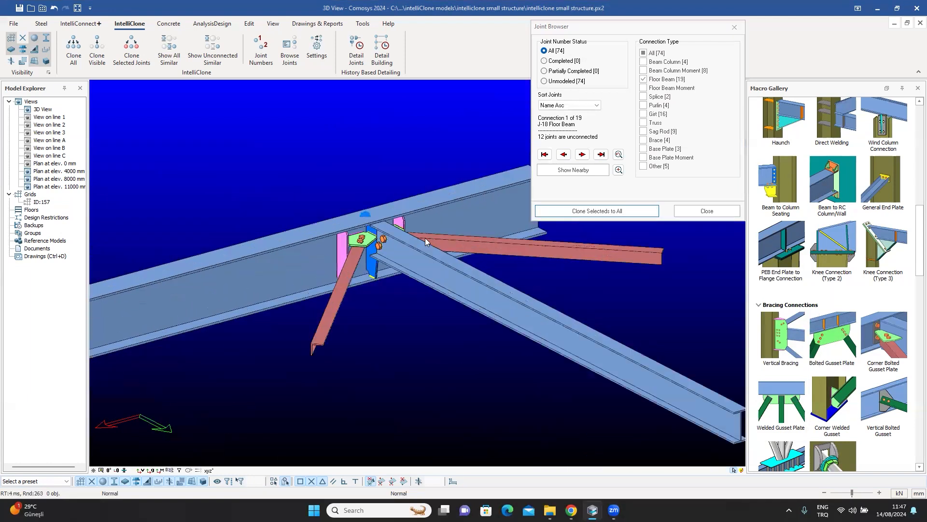
scroll(425, 237, "up", 2)
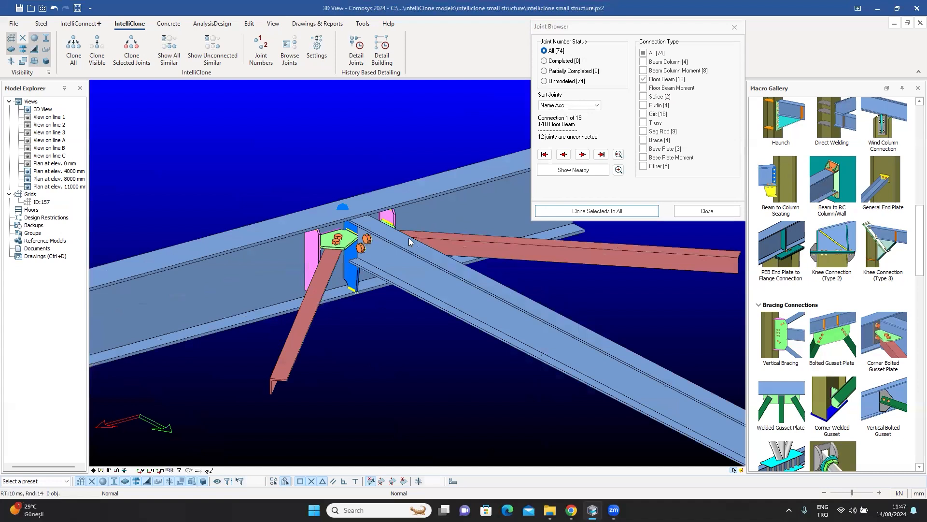
scroll(408, 238, "up", 2)
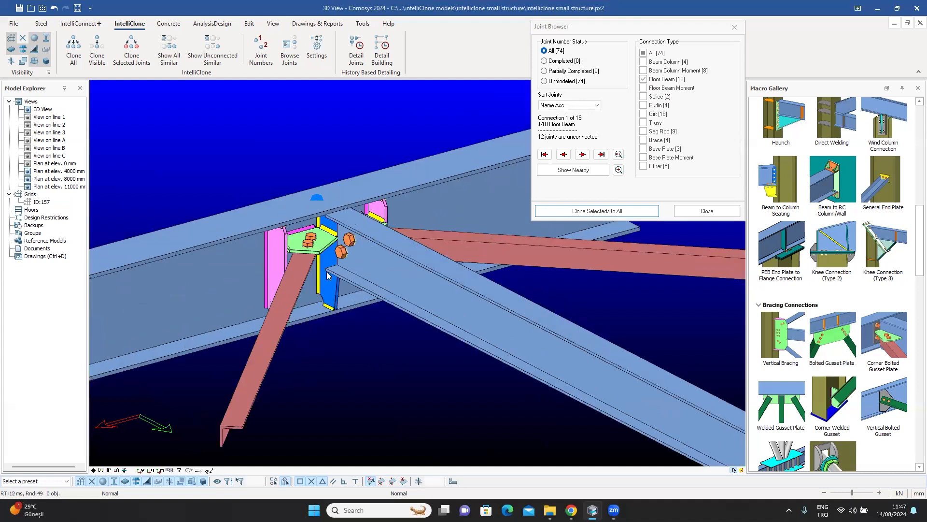
scroll(338, 261, "down", 5)
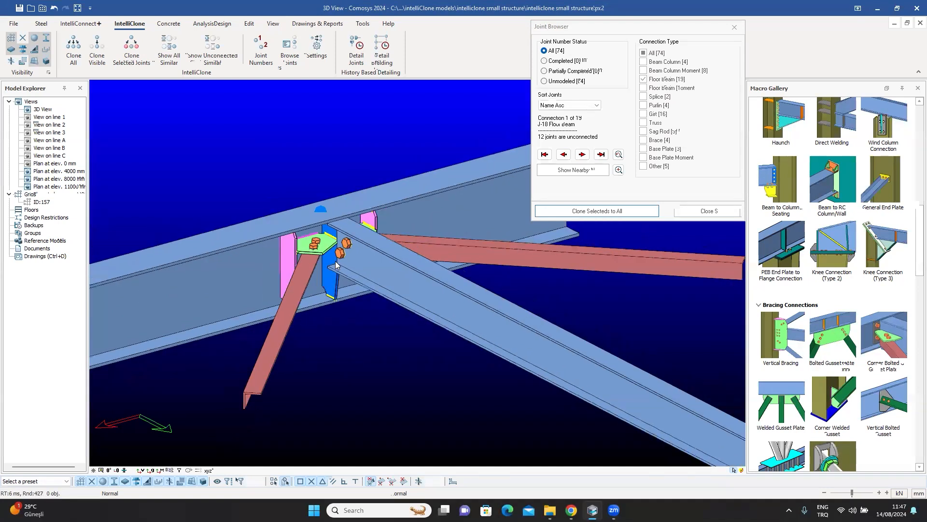
scroll(340, 259, "up", 3)
scroll(340, 259, "up", 3)
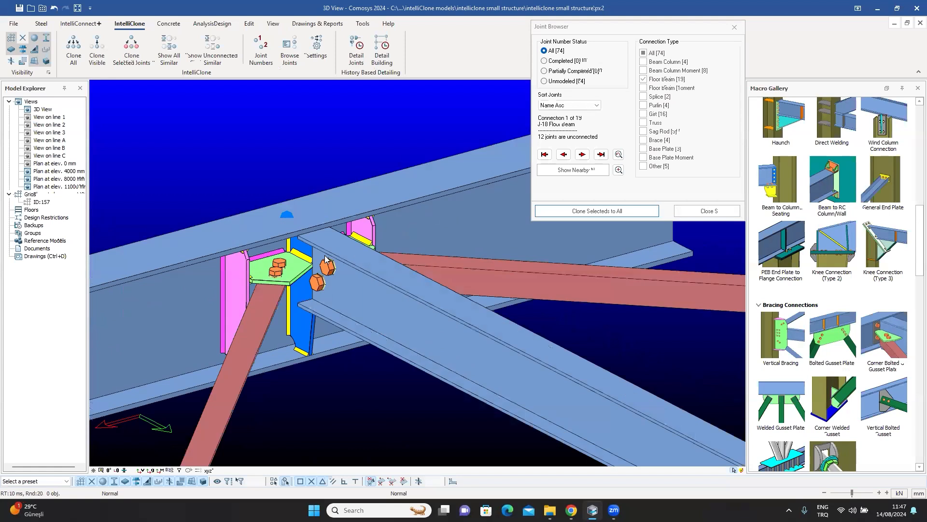
Inspect the cloned fin plate and gusset connections from the opposite side, including the joints across the whole structure.
left_click(303, 267)
mouse_move(303, 268)
middle_mouse_down()
mouse_move(206, 271)
mouse_move(291, 265)
middle_mouse_up()
scroll(291, 264, "down", 4)
scroll(286, 156, "down", 3)
middle_click_drag(286, 156, 246, 159)
middle_click_drag(435, 256, 450, 253)
middle_click_drag(523, 189, 380, 289)
scroll(453, 226, "up", 6)
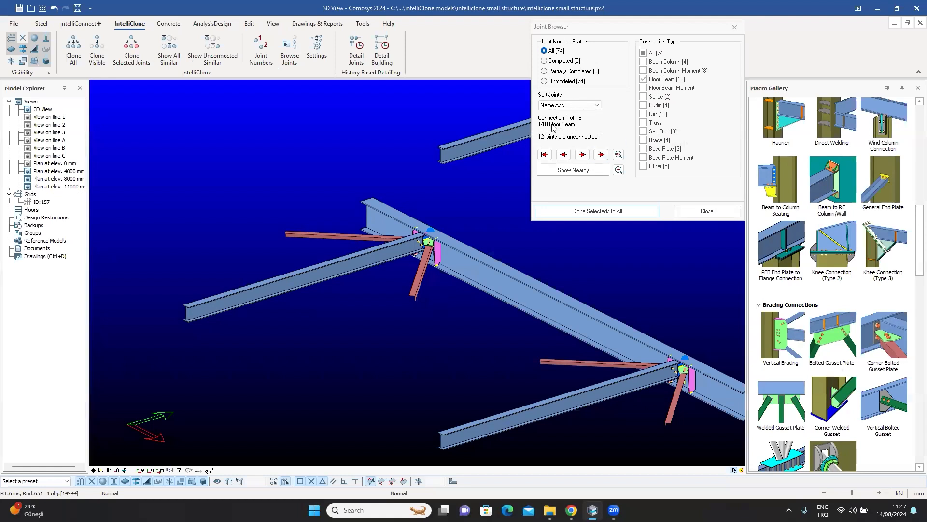
scroll(435, 245, "up", 5)
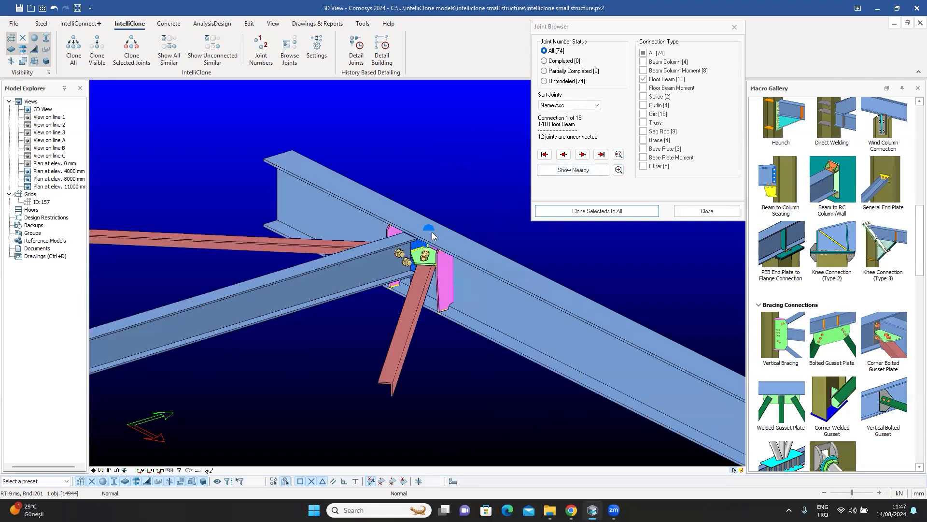
scroll(423, 238, "down", 10)
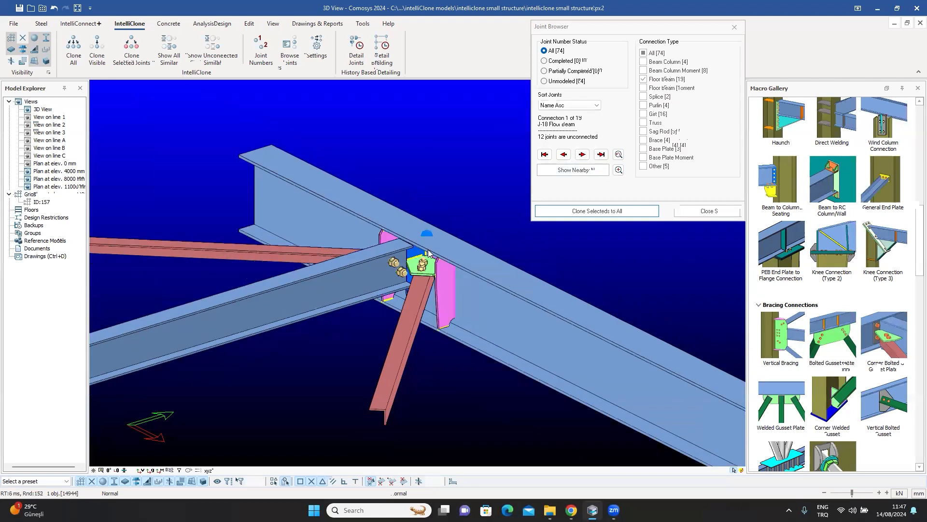
scroll(420, 291, "down", 2)
middle_click_drag(420, 293, 389, 289, "shift")
middle_click_drag(393, 229, 427, 189)
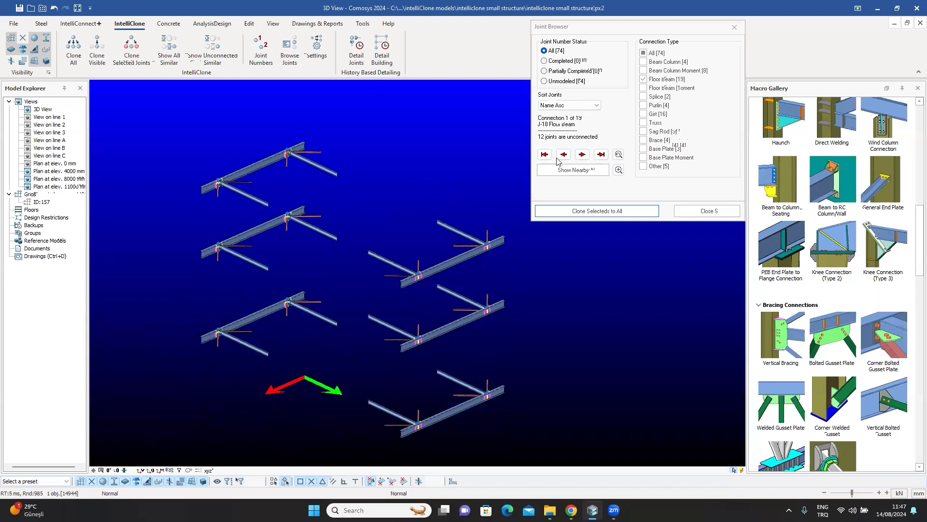
Go to the J-19 floor beam joint and add a Stiffened End Plate connection between its main and secondary beams.
left_click(583, 155)
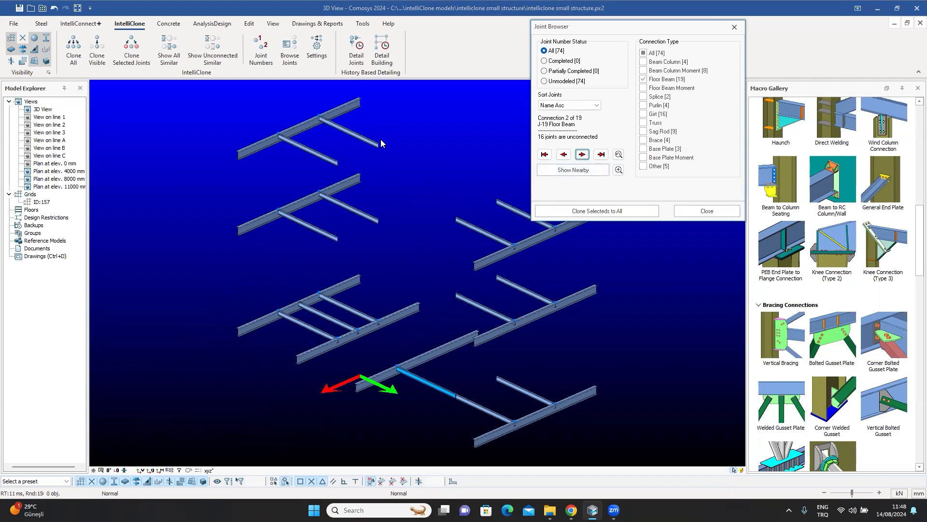
scroll(323, 114, "up", 5)
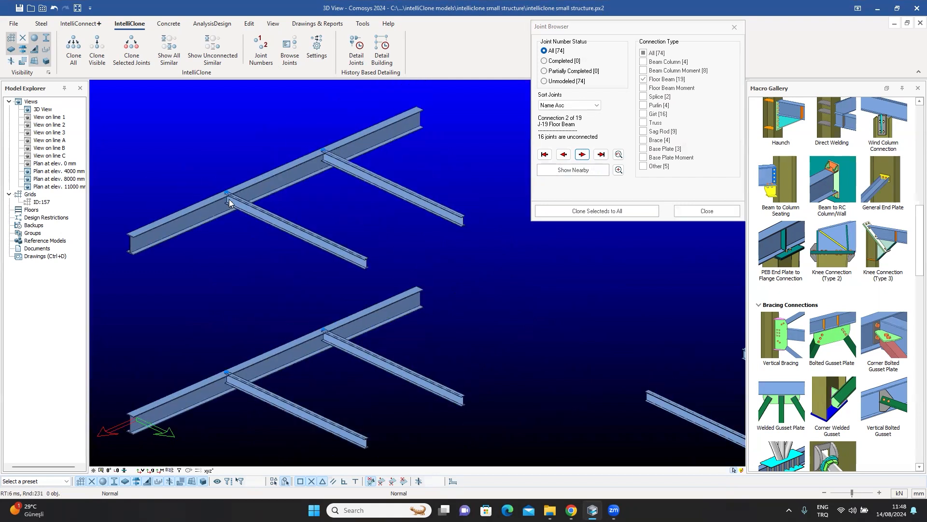
scroll(227, 207, "up", 3)
scroll(794, 200, "up", 5)
scroll(805, 189, "up", 5)
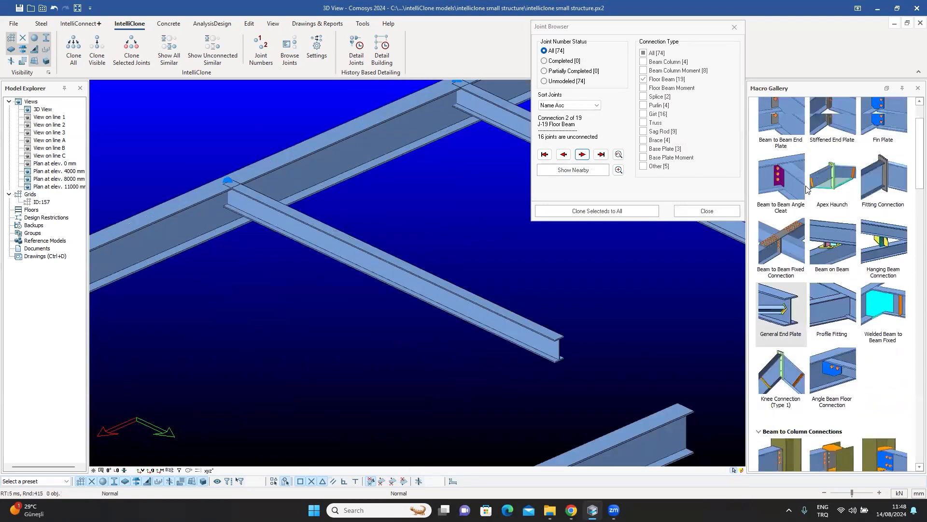
left_click(832, 170)
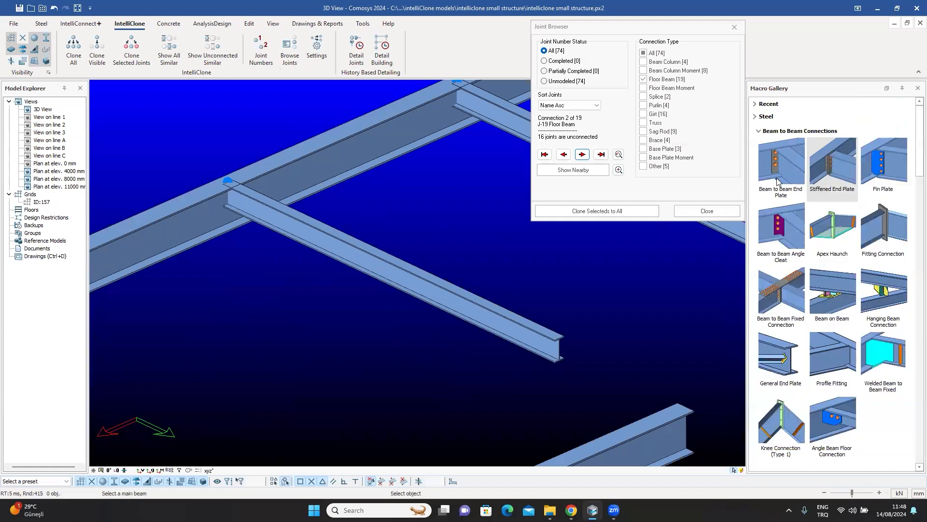
left_click(209, 220)
left_click(276, 214)
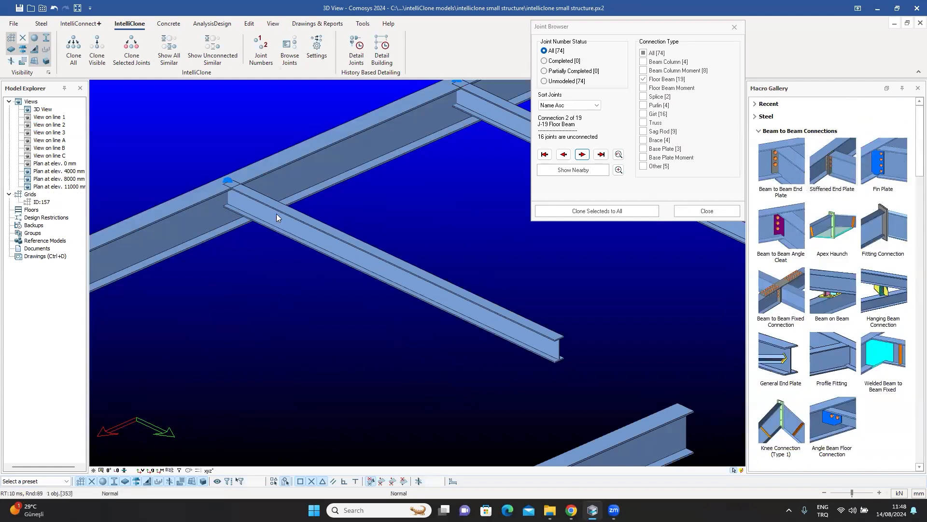
Review the bolt settings in the new stiffened end plate connection's macro properties and leave them as they are.
scroll(243, 201, "up", 4)
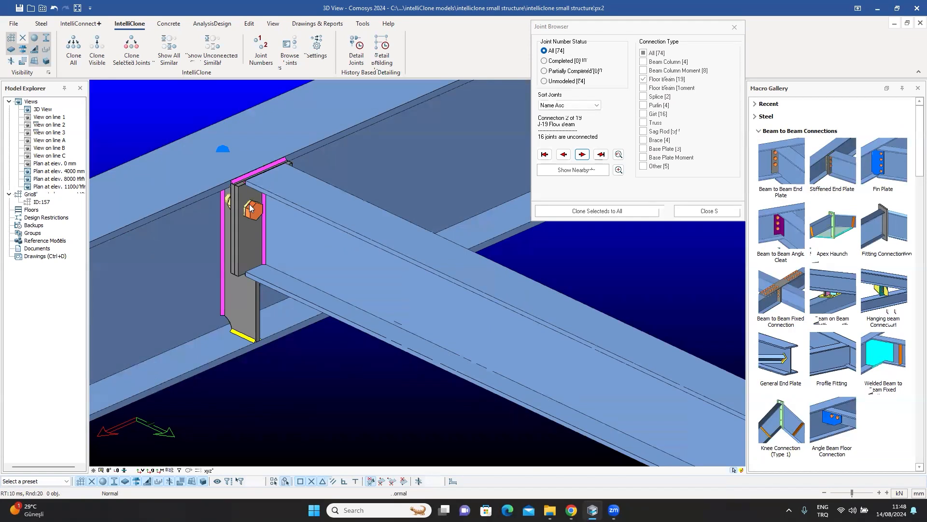
left_click(248, 258)
left_click(248, 257)
double_click(249, 257)
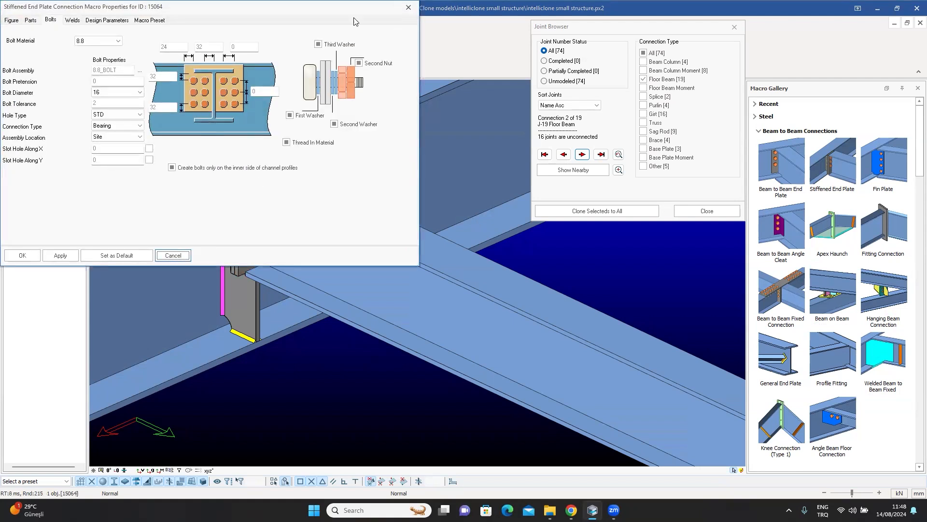
left_click(442, 76)
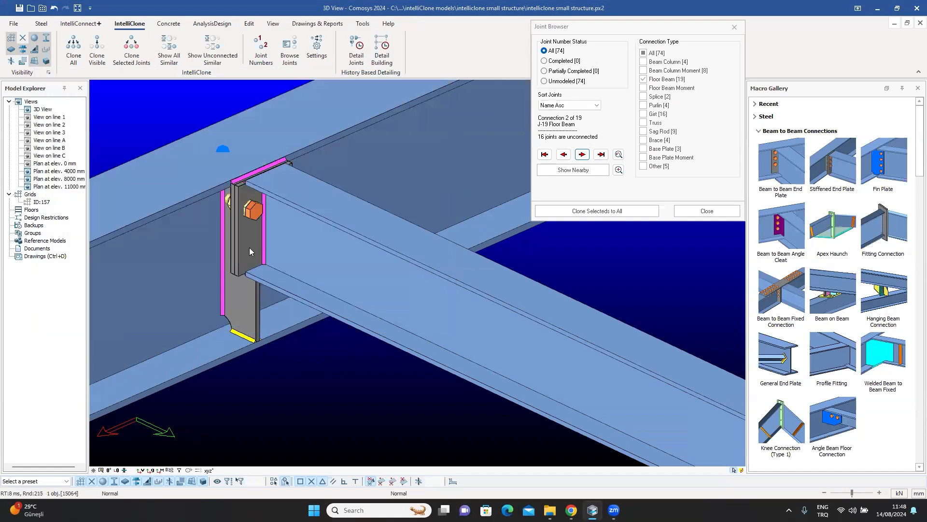
Explode the stiffened end plate macro so its plates can be edited as individual objects.
left_click(249, 247)
left_click(249, 248)
right_click(249, 247)
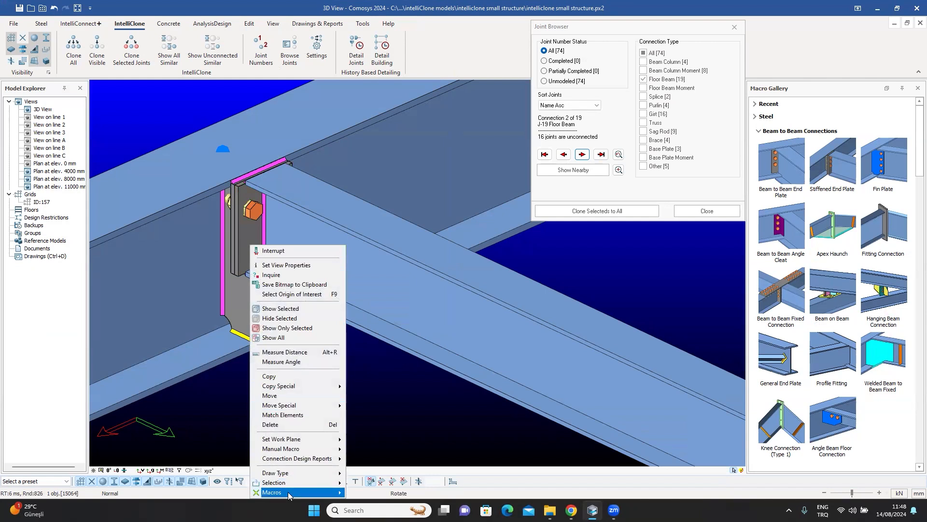
mouse_move(313, 492)
left_click(384, 439)
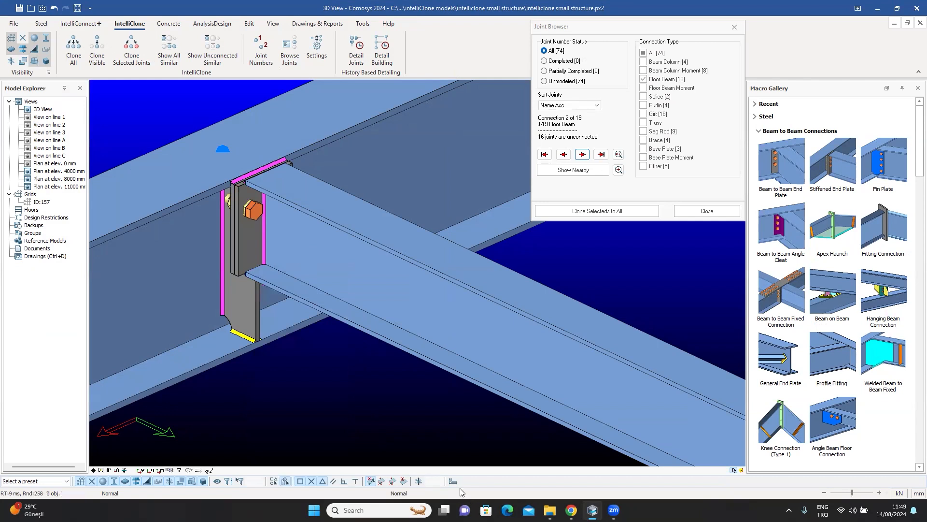
Round all four corners of the end plate with a Type 3 chamfer of radius 20.
left_click(244, 249)
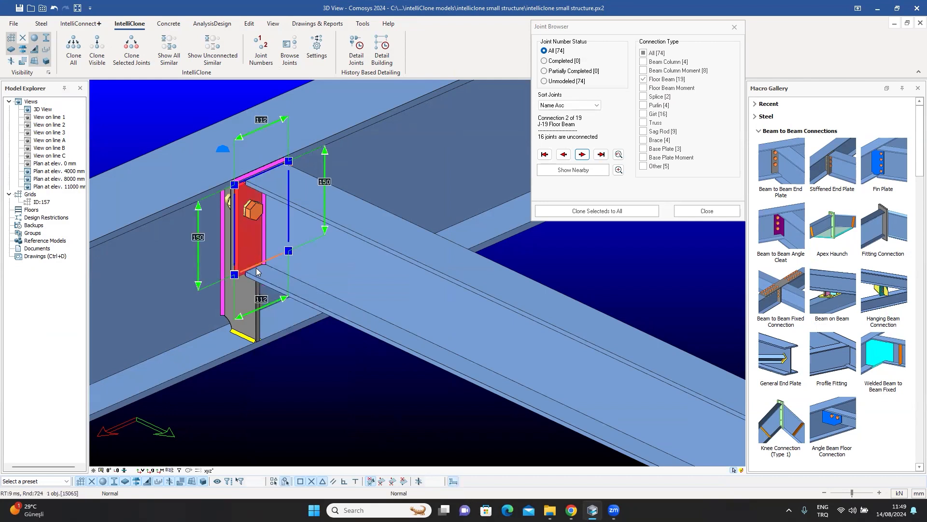
left_click(237, 278)
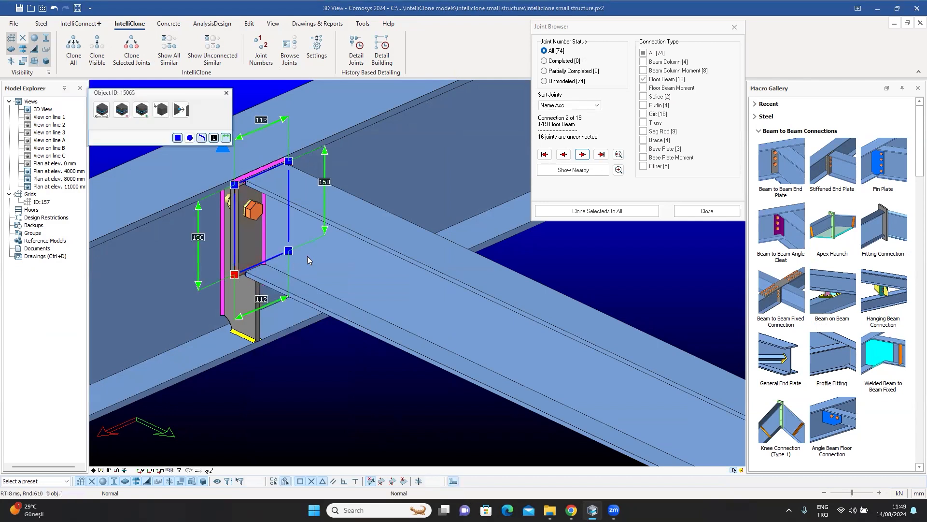
left_click(278, 164)
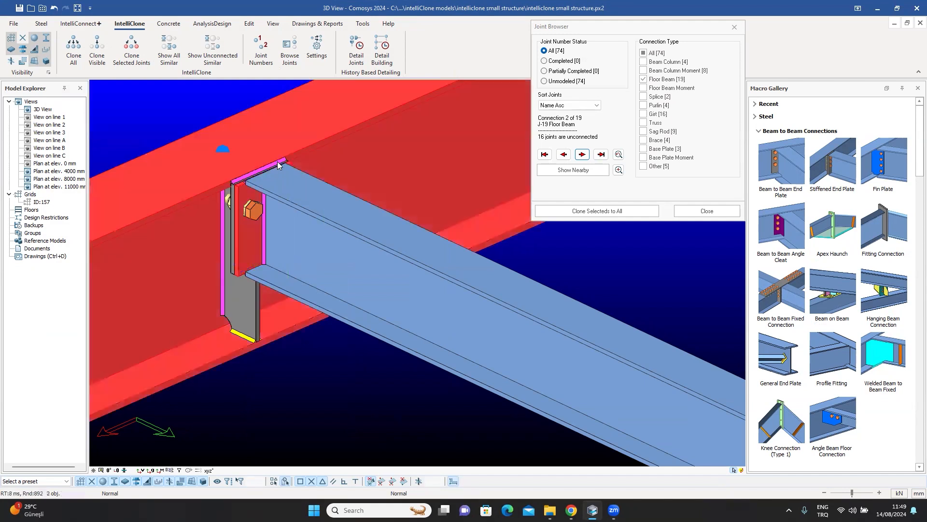
left_click(161, 90)
left_click(248, 235)
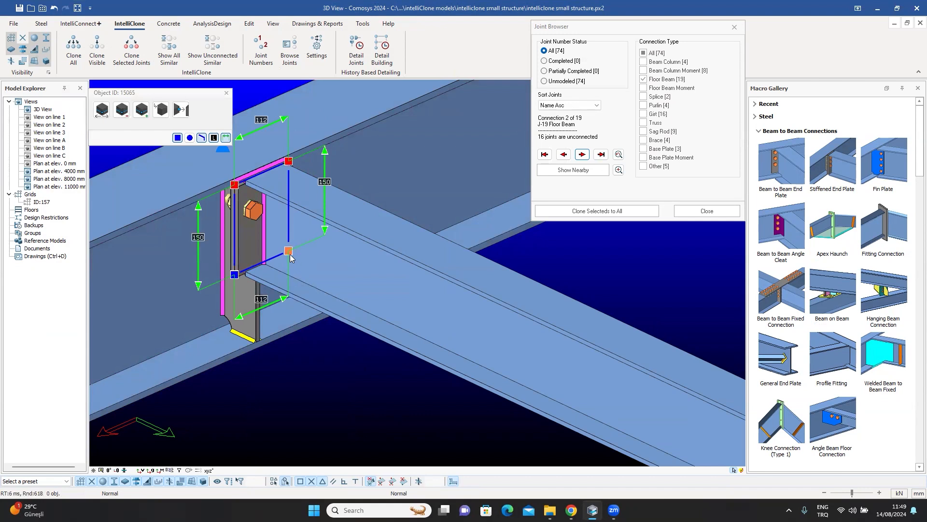
left_click(165, 113)
left_click(156, 145)
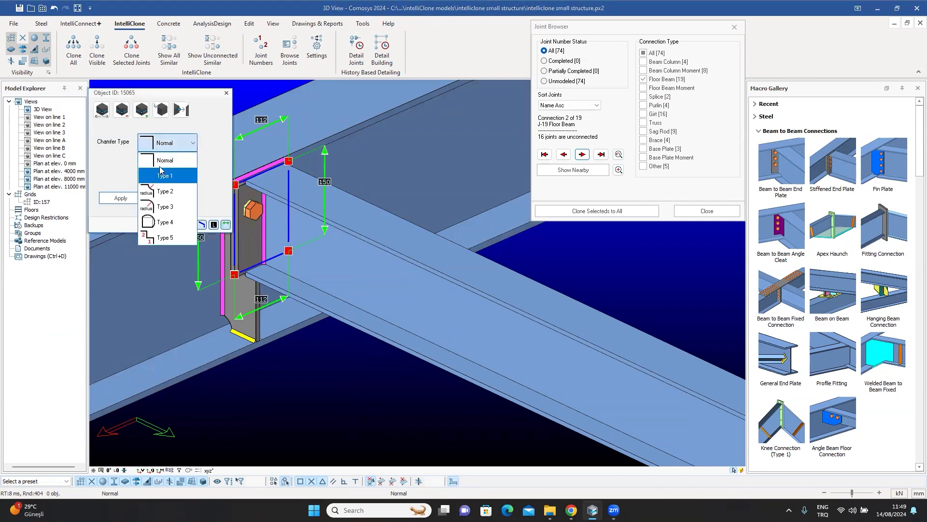
left_click(159, 201)
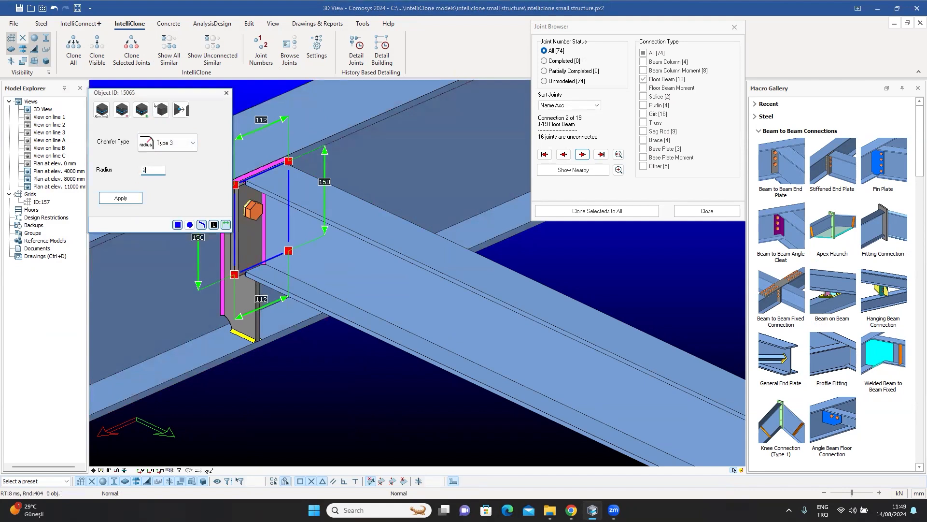
left_click(121, 198)
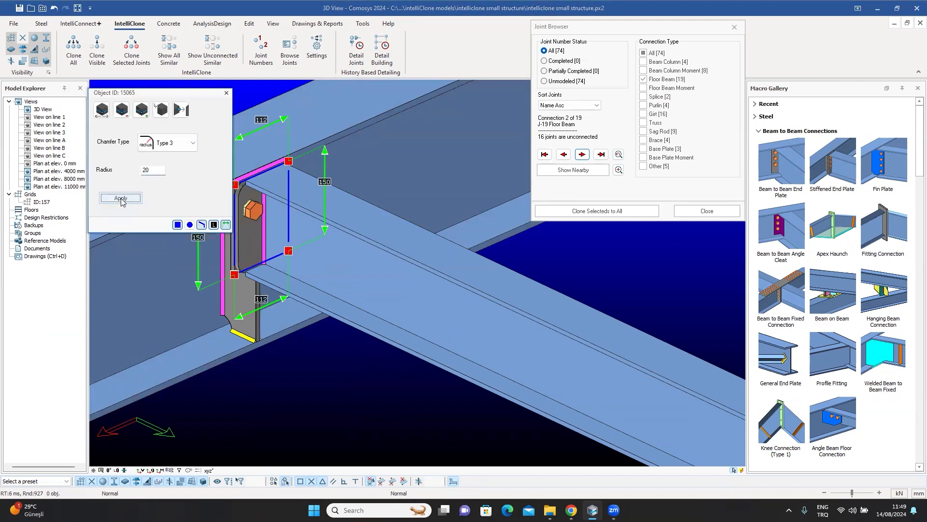
left_click(227, 93)
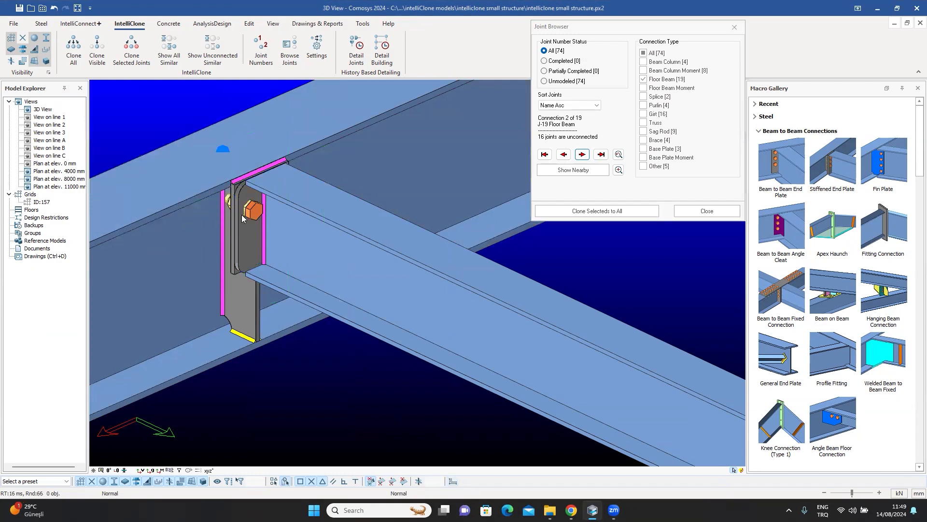
scroll(251, 201, "up", 2)
scroll(238, 187, "up", 2)
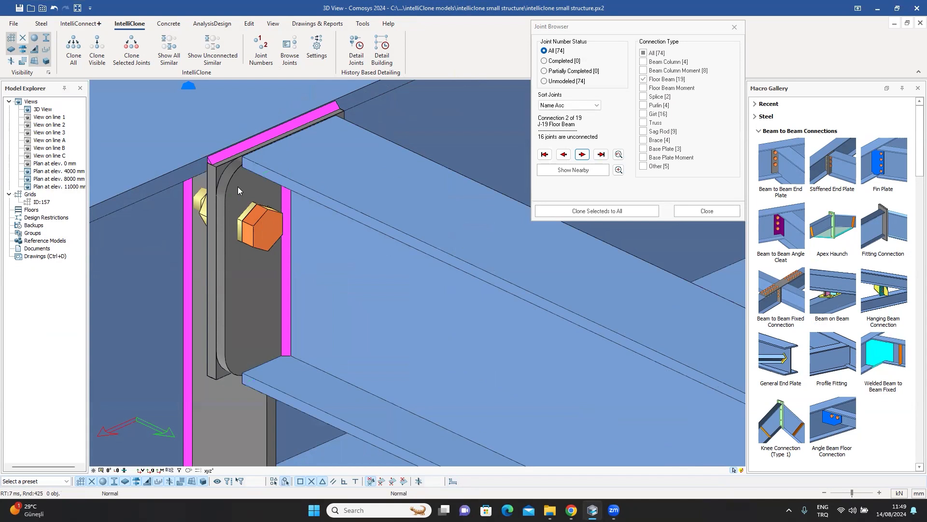
scroll(258, 203, "down", 5)
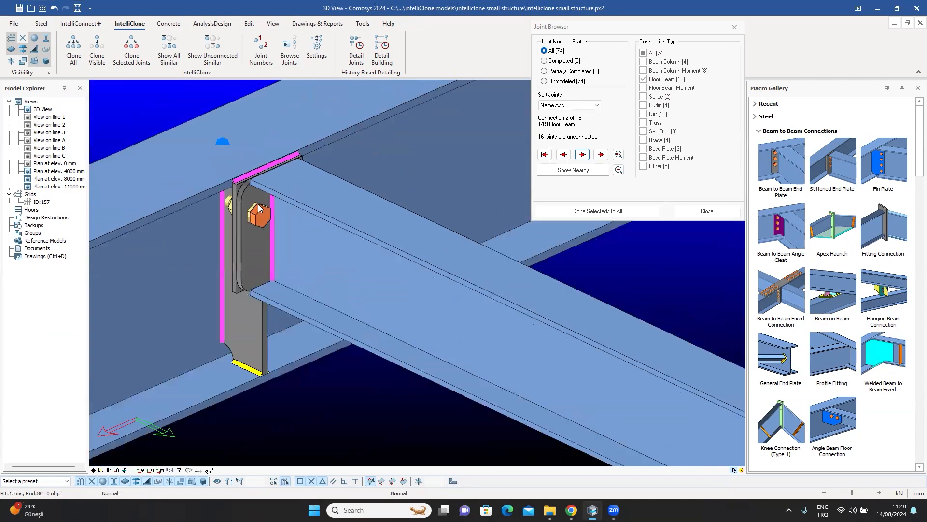
Select all the J-19 connection objects and clone them to all unconnected similar floor beam joints.
middle_click_drag(258, 209, 278, 215)
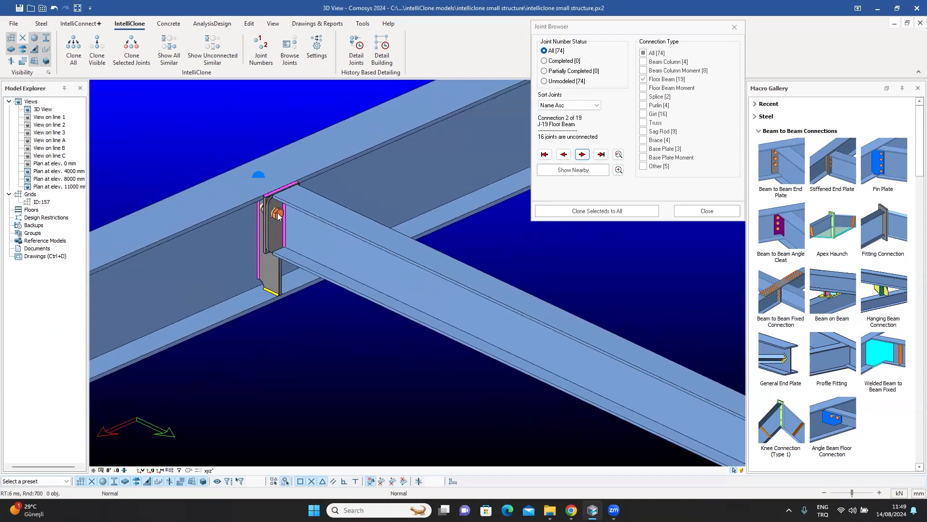
left_click_drag(219, 143, 362, 346)
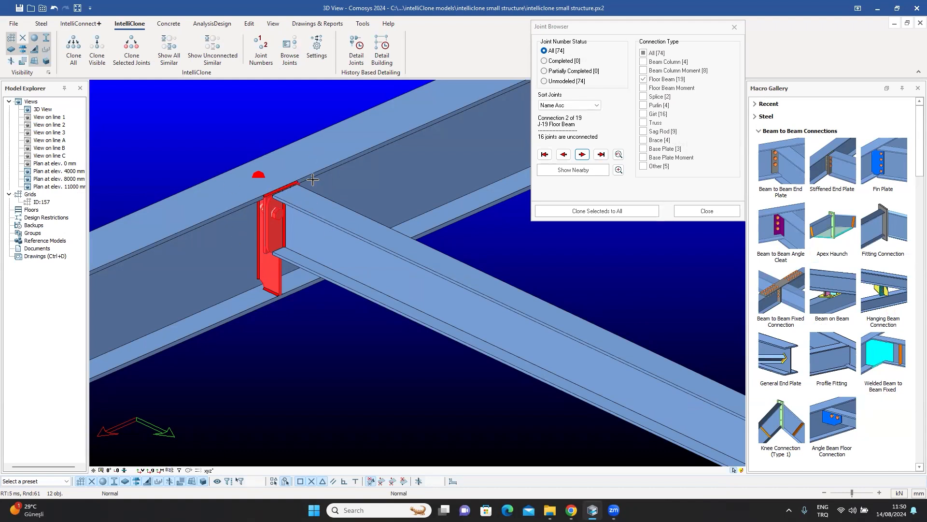
left_click(251, 122)
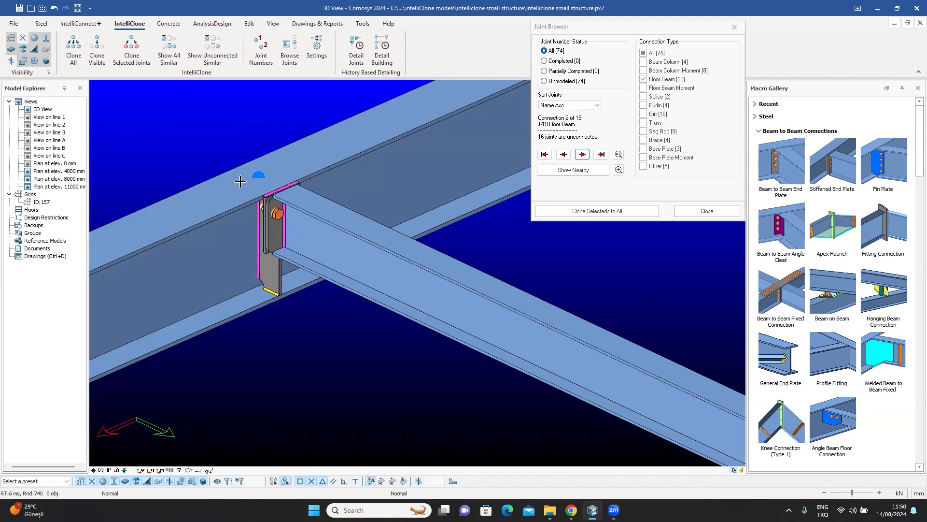
left_click_drag(232, 141, 333, 341)
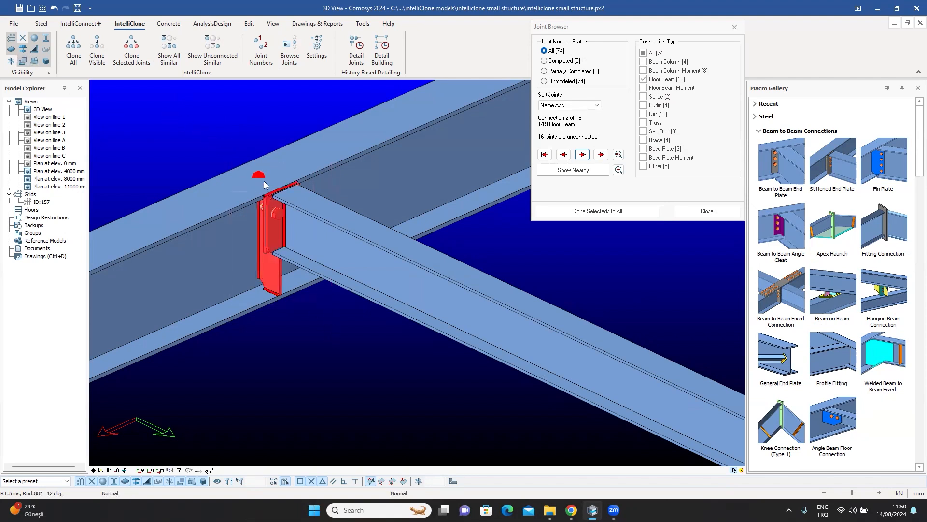
scroll(258, 178, "down", 10)
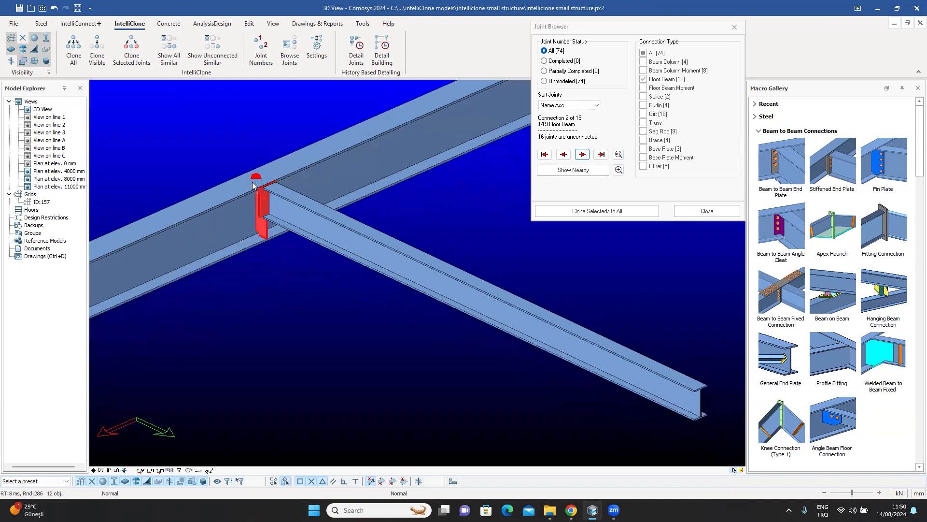
middle_click_drag(281, 252, 236, 217)
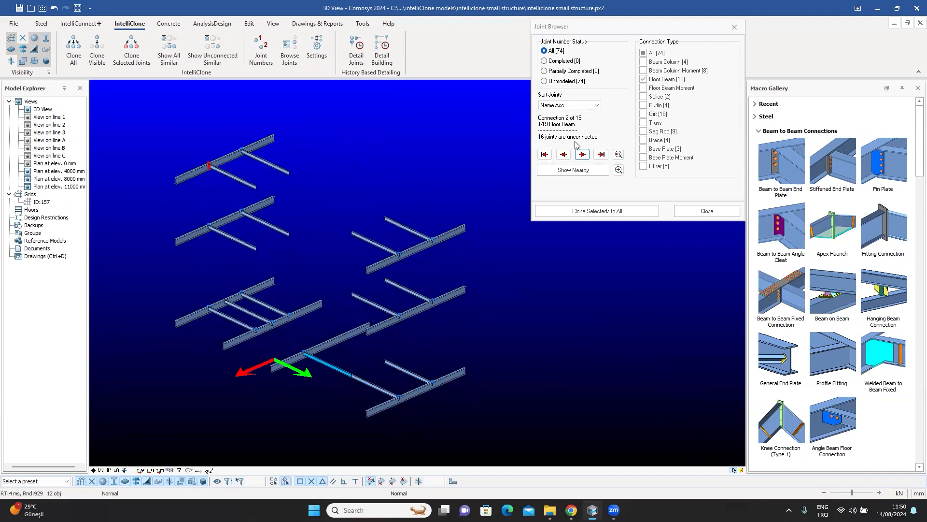
left_click(592, 215)
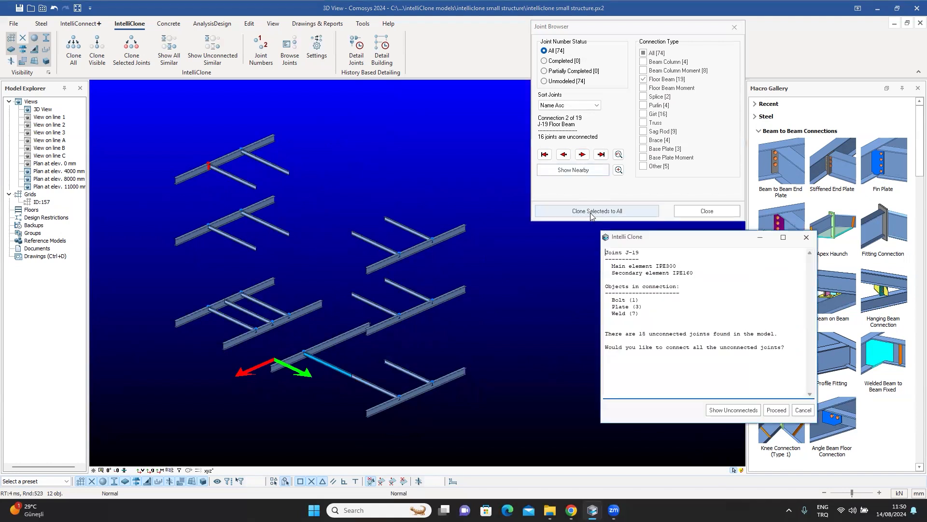
left_click(776, 410)
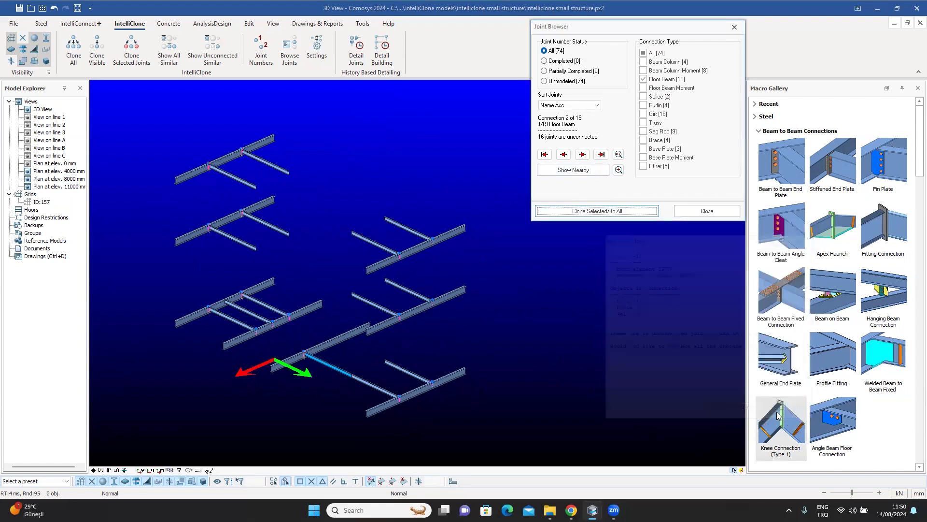
Examine the cloned stiffened end plate connections on the floor beams from both sides of the main beams.
scroll(246, 287, "up", 10)
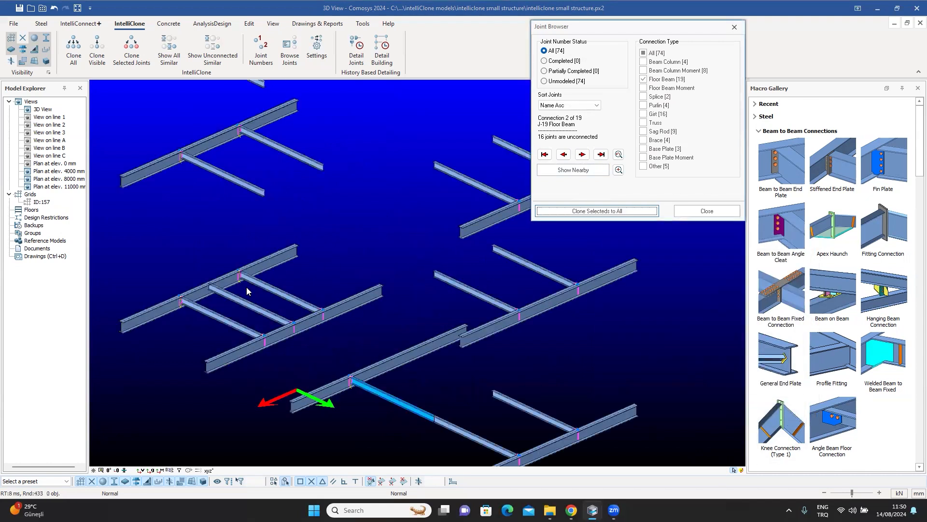
scroll(238, 216, "up", 3)
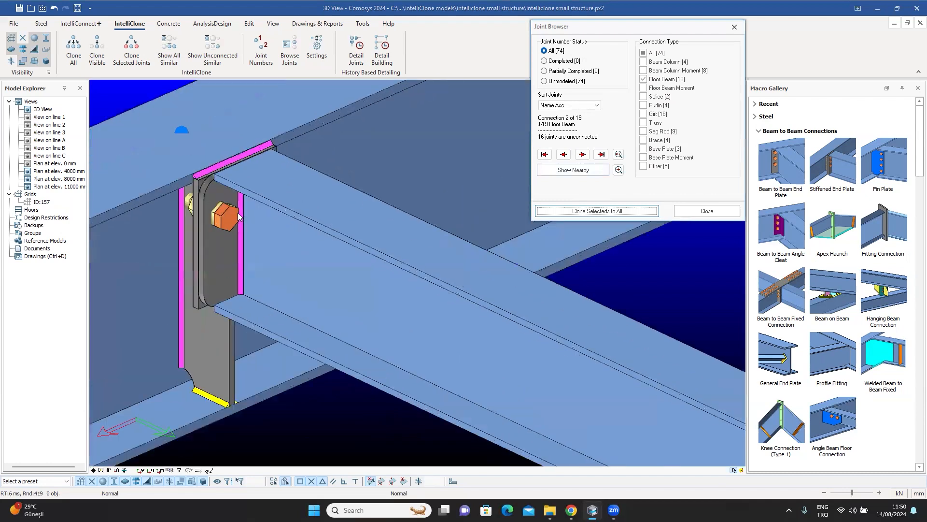
scroll(244, 204, "down", 6)
scroll(170, 242, "down", 6)
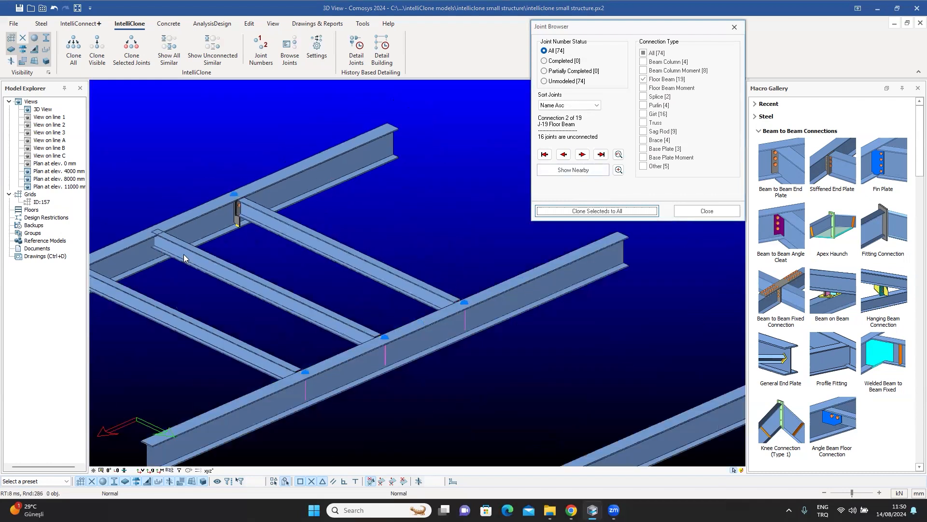
middle_click_drag(268, 319, 315, 164)
scroll(300, 157, "up", 6)
scroll(402, 252, "down", 10)
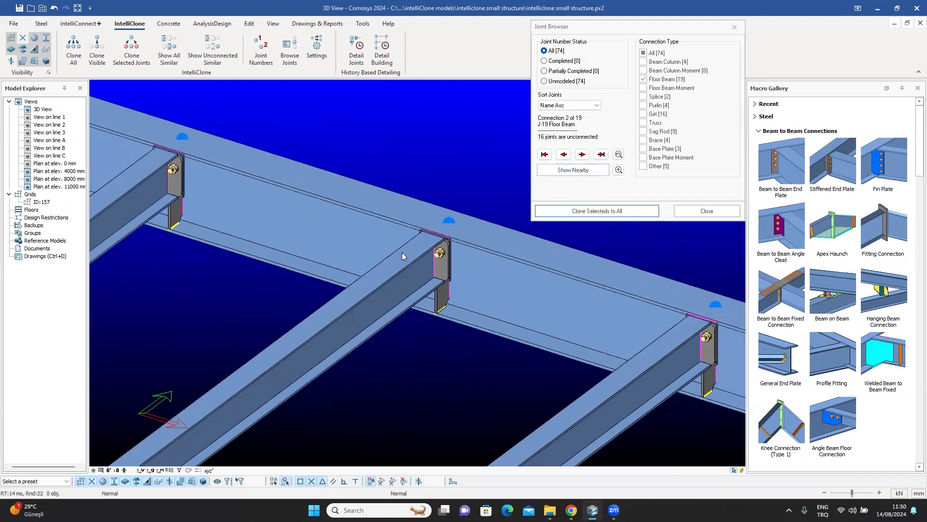
scroll(229, 267, "down", 4)
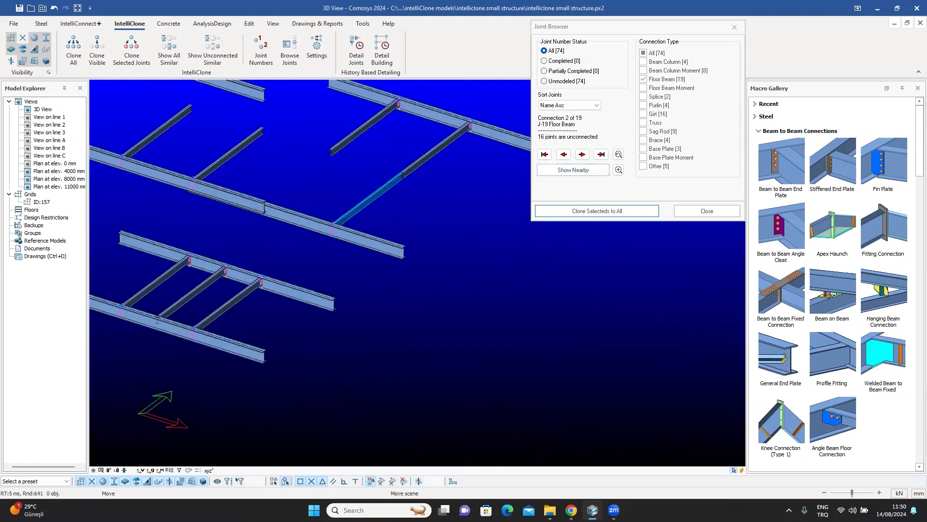
scroll(327, 314, "up", 10)
scroll(365, 258, "down", 10)
middle_click_drag(360, 274, 389, 225)
Go to the J-22 floor beam joint and add a Beam to Beam End Plate connection between its main and secondary beams.
left_click(582, 154)
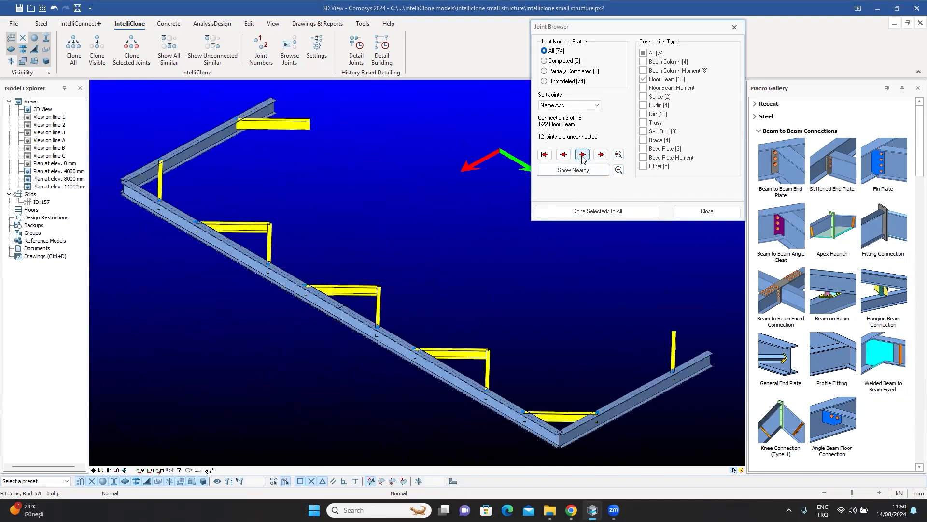
middle_click_drag(437, 248, 390, 249)
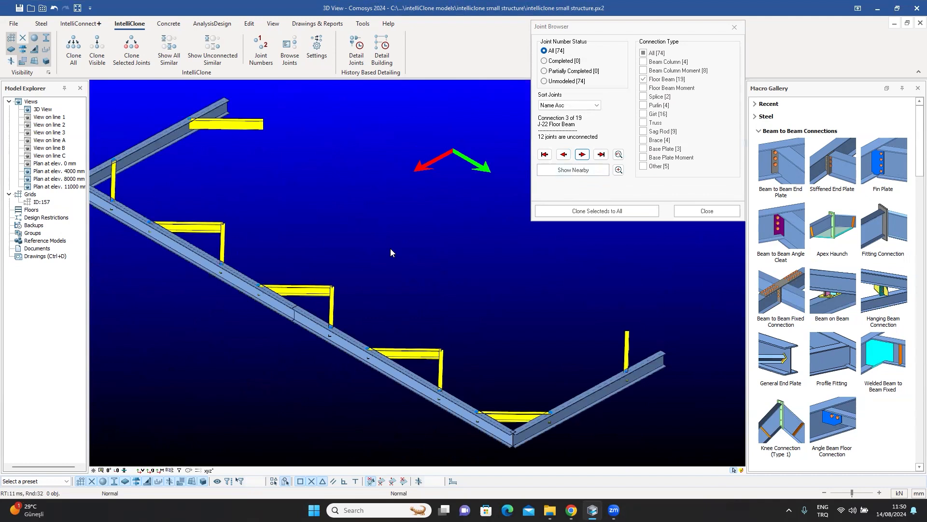
left_click(246, 126)
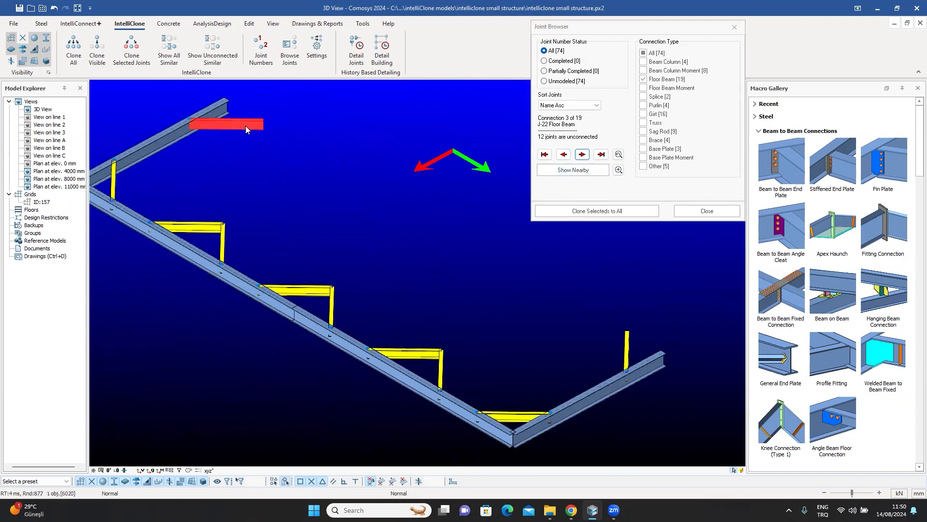
middle_click_drag(291, 183, 341, 348)
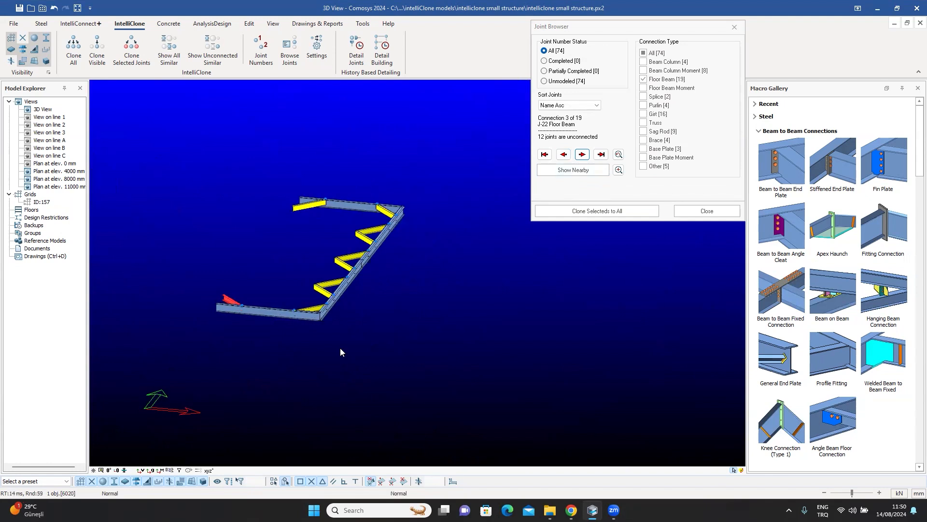
left_click(291, 245)
scroll(336, 189, "up", 5)
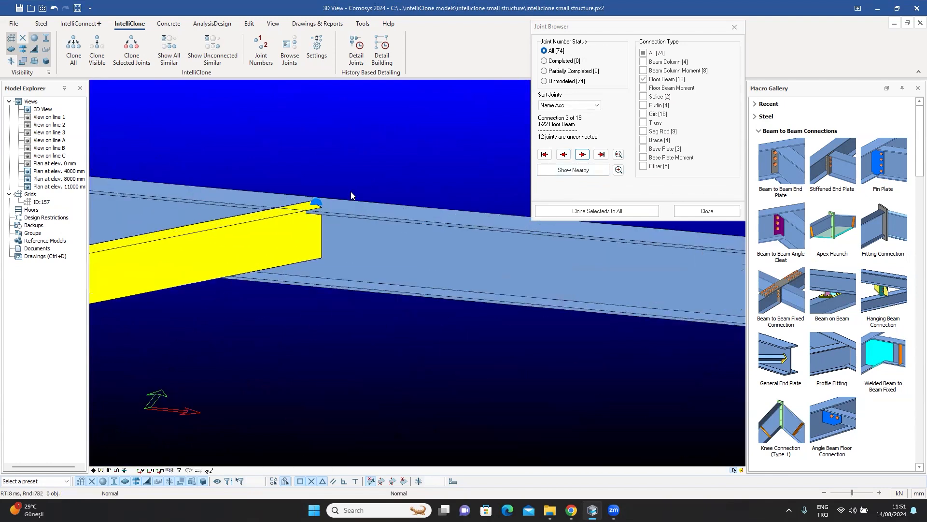
left_click(782, 169)
left_click(376, 238)
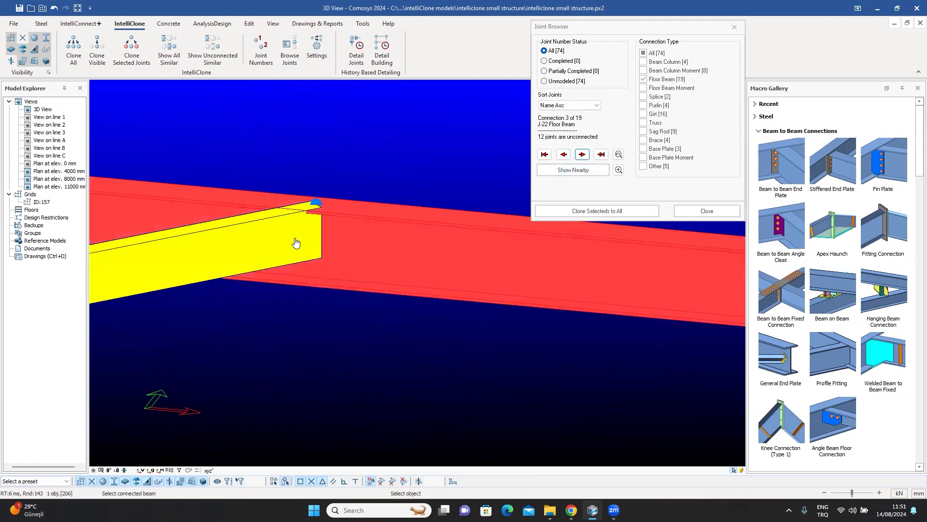
left_click(296, 243)
right_click(314, 150)
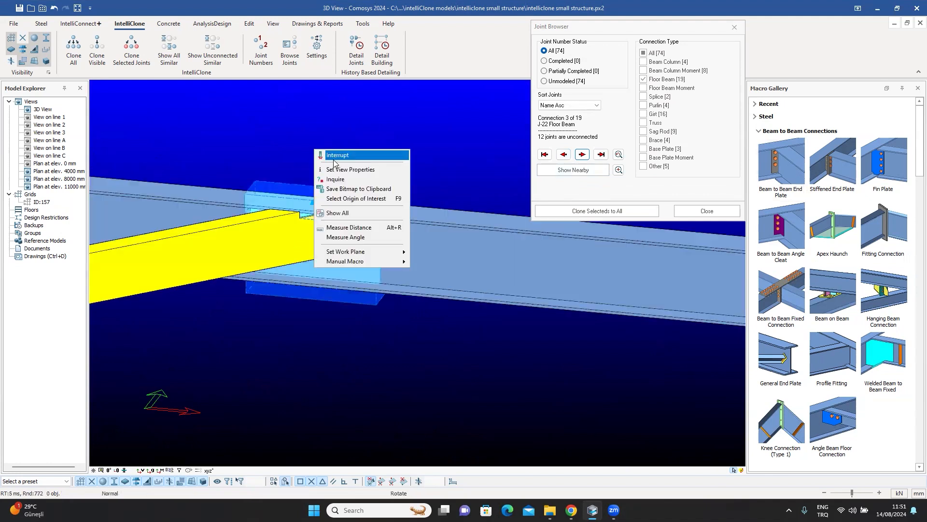
left_click(338, 153)
Set the new end plate connection's first-side bolt spacing to 60 horizontally and 2*50 vertically.
scroll(354, 218, "up", 3)
left_click(324, 232)
mouse_move(317, 236)
middle_mouse_down()
mouse_move(387, 237)
mouse_move(325, 230)
middle_mouse_up()
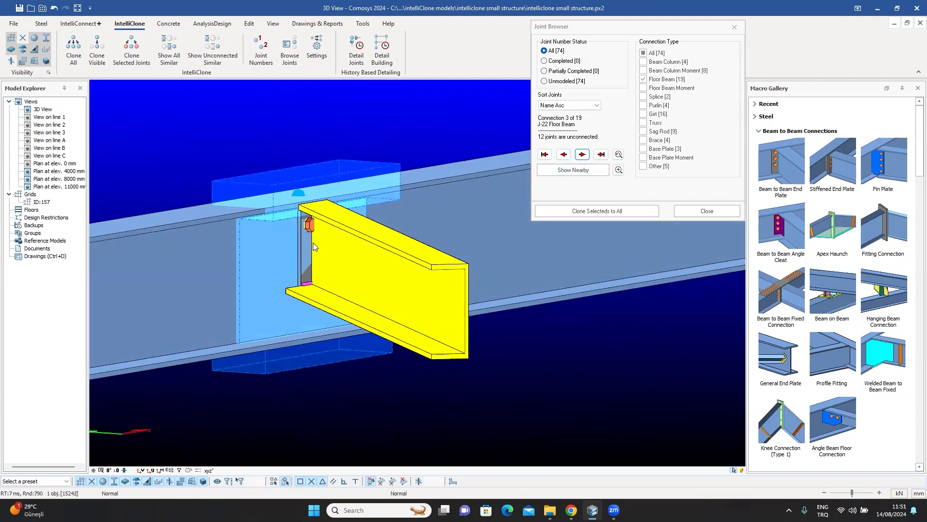
double_click(313, 242)
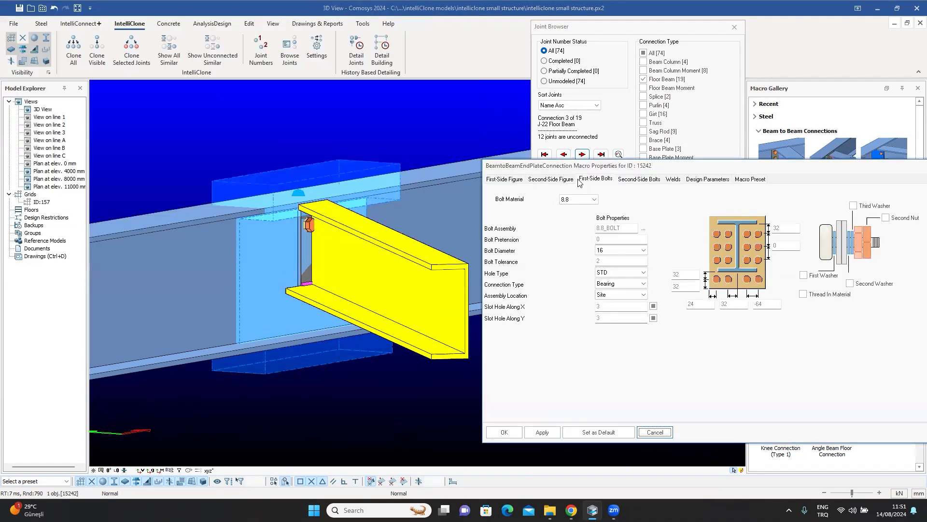
left_click(594, 180)
double_click(736, 303)
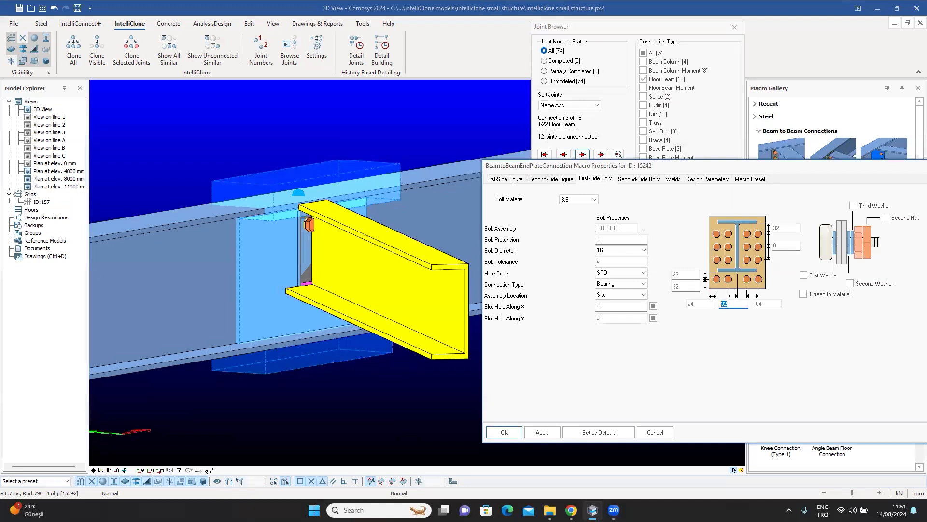
left_click(543, 432)
double_click(786, 246)
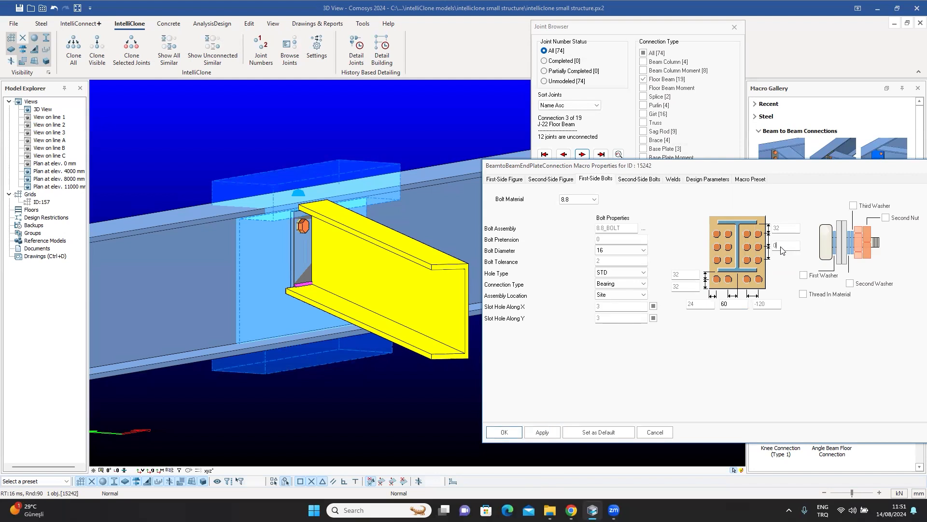
type("2*50")
left_click(542, 432)
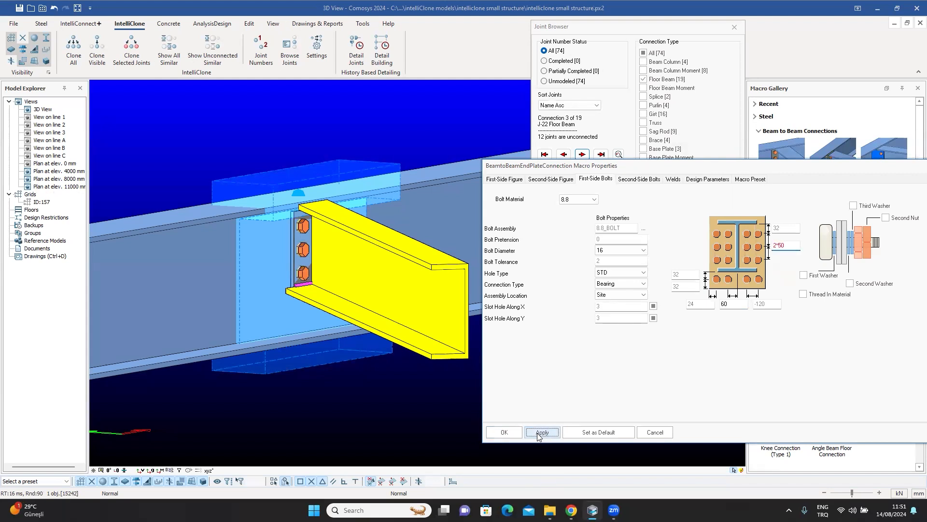
left_click(504, 433)
Explode the J-22 end plate macro so its bolts and plate can be edited individually.
middle_click_drag(412, 404, 387, 313)
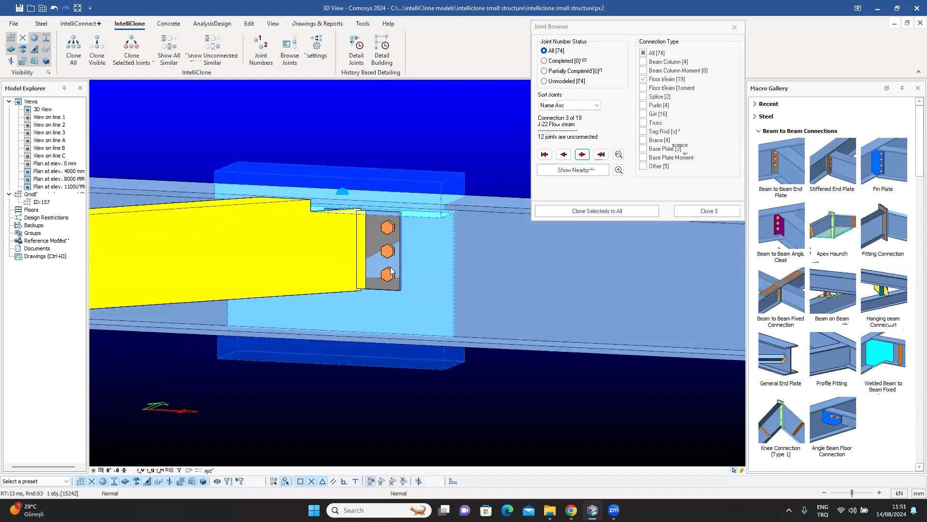
right_click(381, 290)
mouse_move(408, 281)
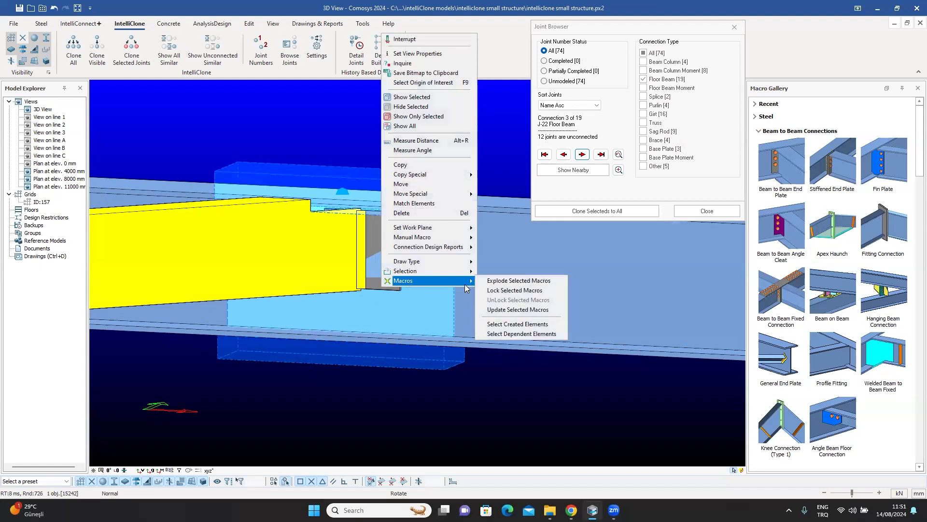
left_click(506, 284)
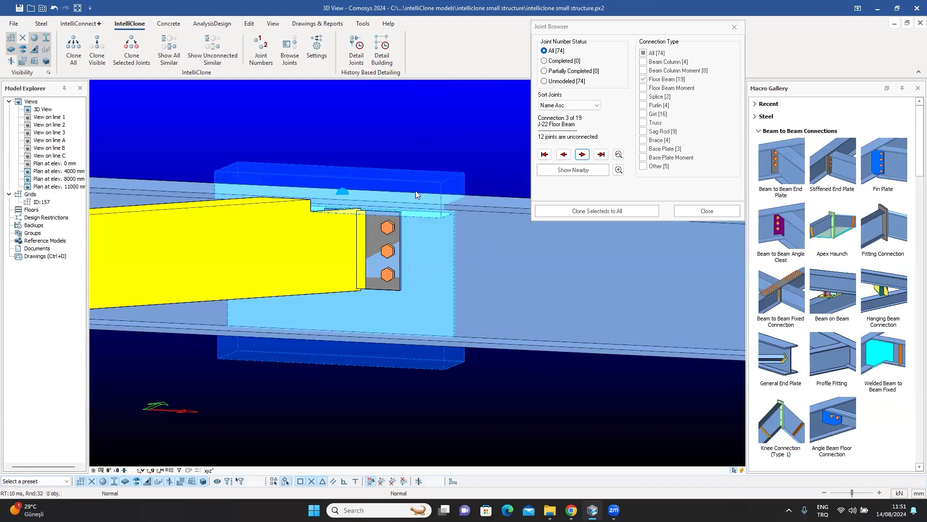
Move the three end plate bolts linearly in the negative X direction, closer to the secondary beam's web.
left_click(388, 230)
left_click(388, 251, "ctrl")
left_click(388, 275, "ctrl")
middle_click_drag(389, 278, 364, 128)
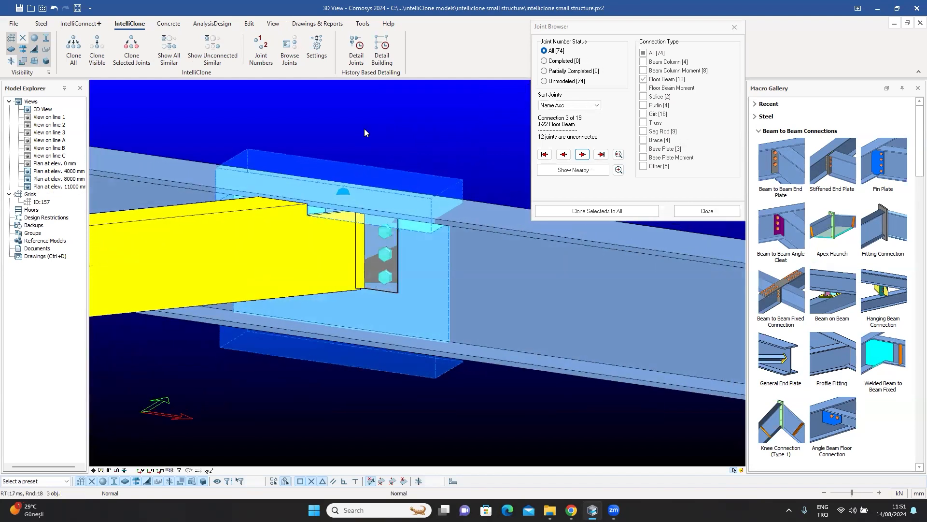
right_click(364, 129)
mouse_move(411, 289)
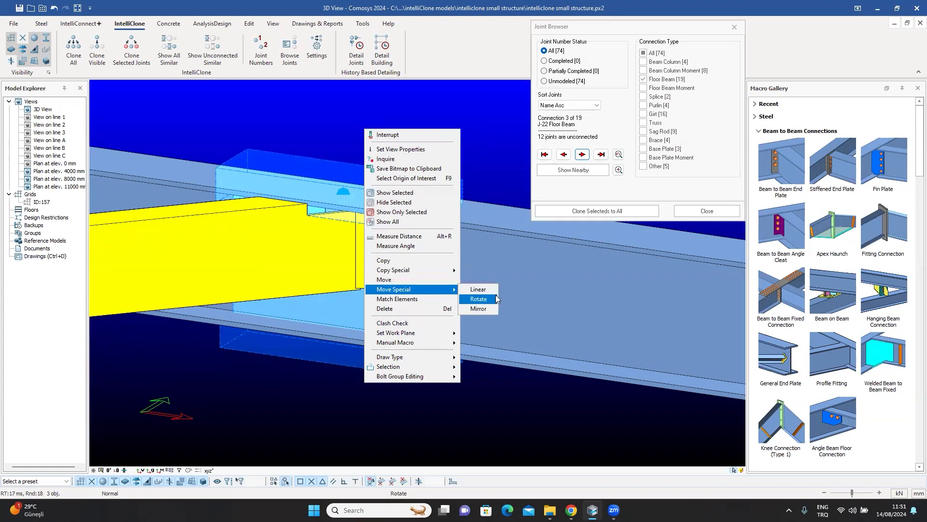
left_click(477, 289)
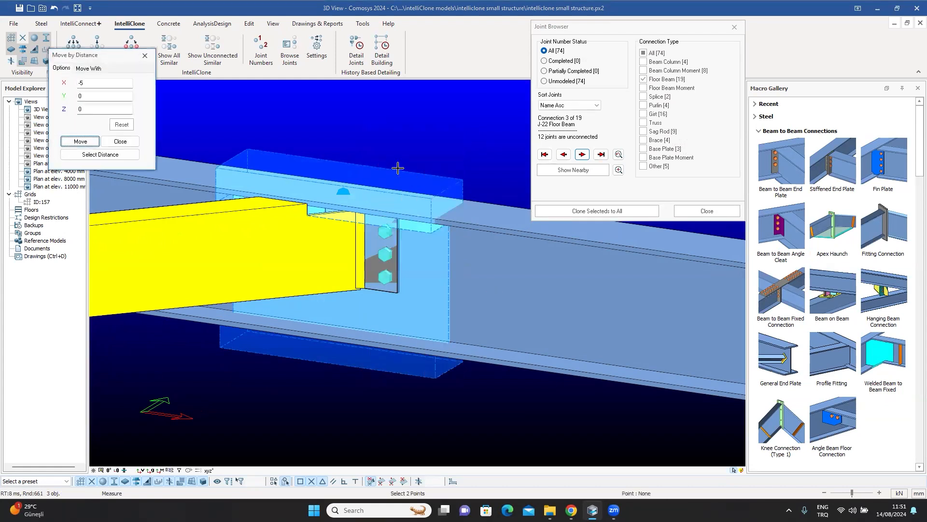
double_click(109, 86)
type("-2")
left_click(81, 141)
left_click(120, 141)
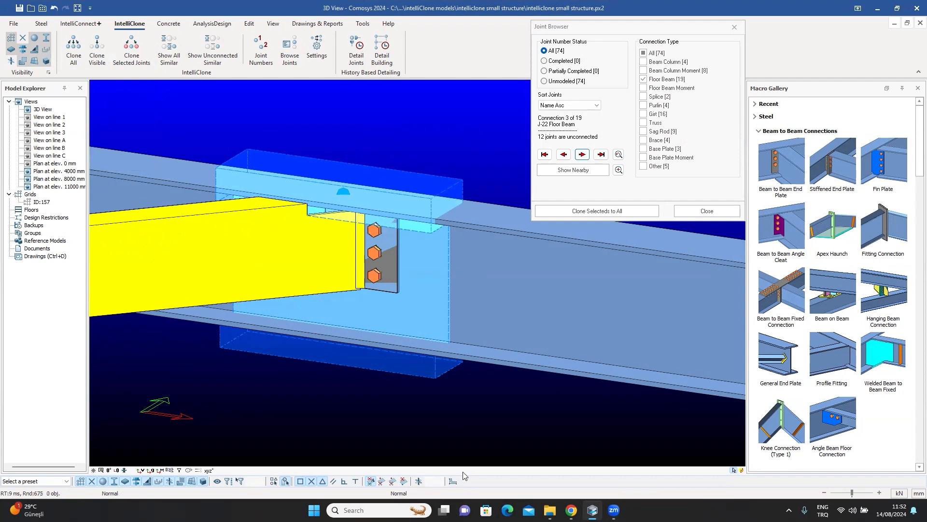
Narrow the end plate by moving its two outer corner points -25 in X, and turn off the point editing display.
left_click(400, 298)
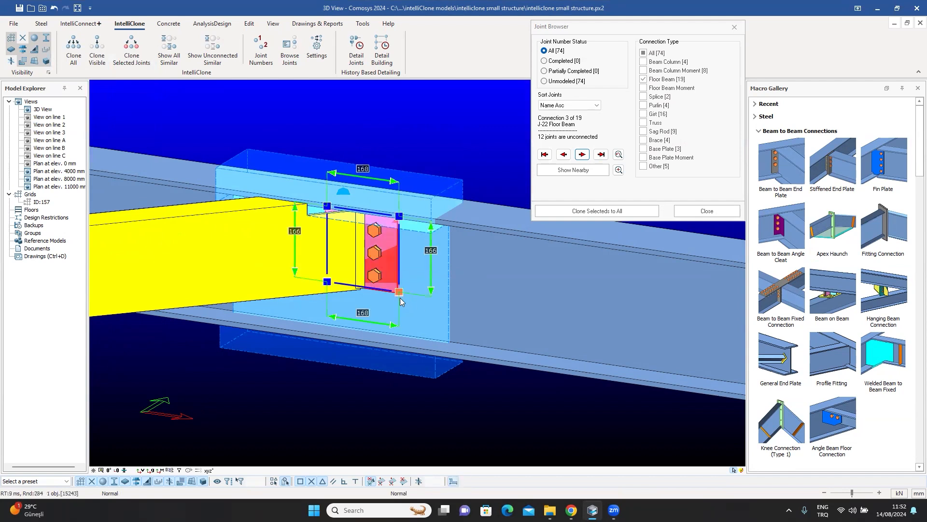
left_click(400, 296)
left_click(400, 218, "shift")
left_click(102, 110)
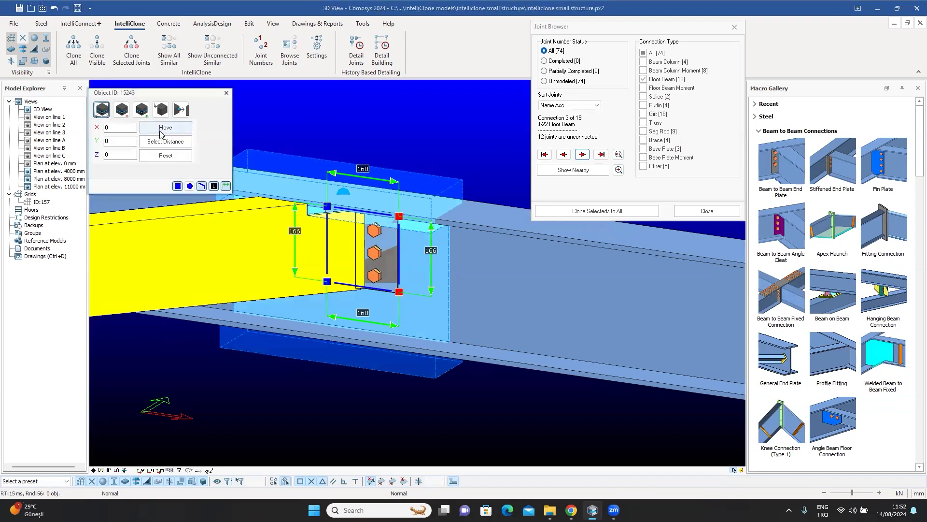
left_click(126, 127)
type("-25")
left_click(161, 128)
left_click(226, 93)
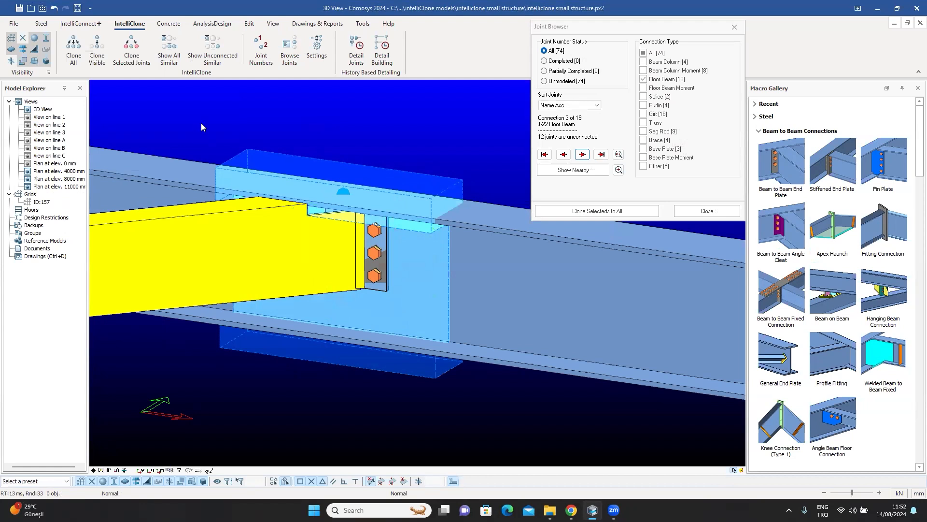
left_click(456, 482)
Select all the J-22 connection objects and clone them to all unconnected similar joints.
left_click_drag(181, 111, 496, 416)
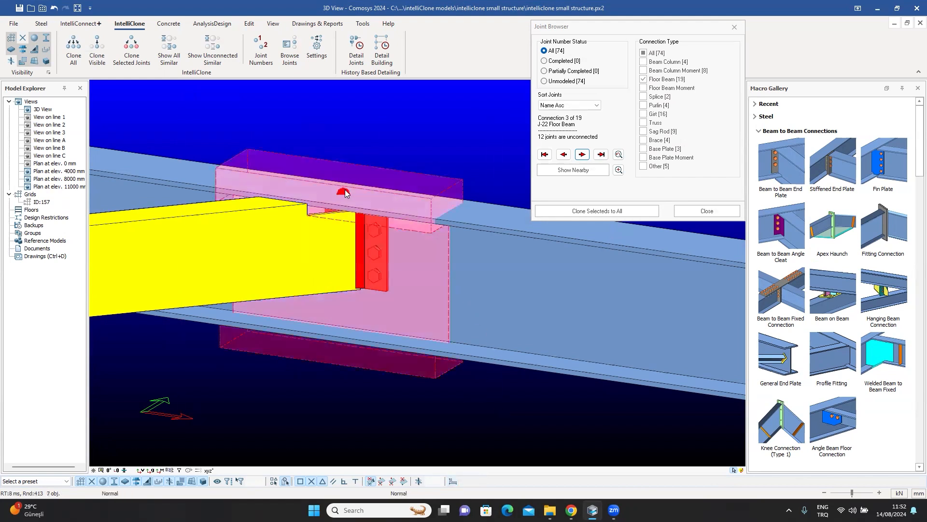
scroll(345, 191, "down", 5)
middle_click_drag(345, 216, 263, 247)
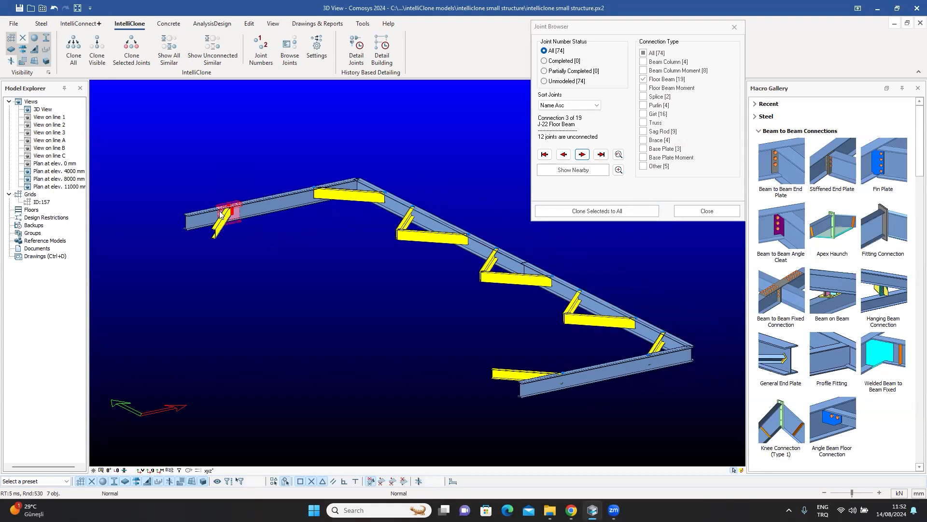
left_click(603, 212)
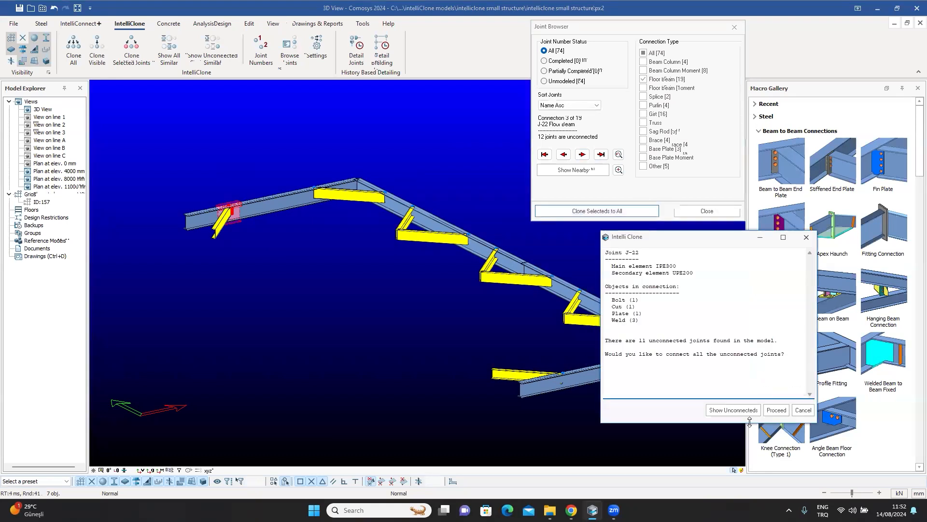
left_click(776, 410)
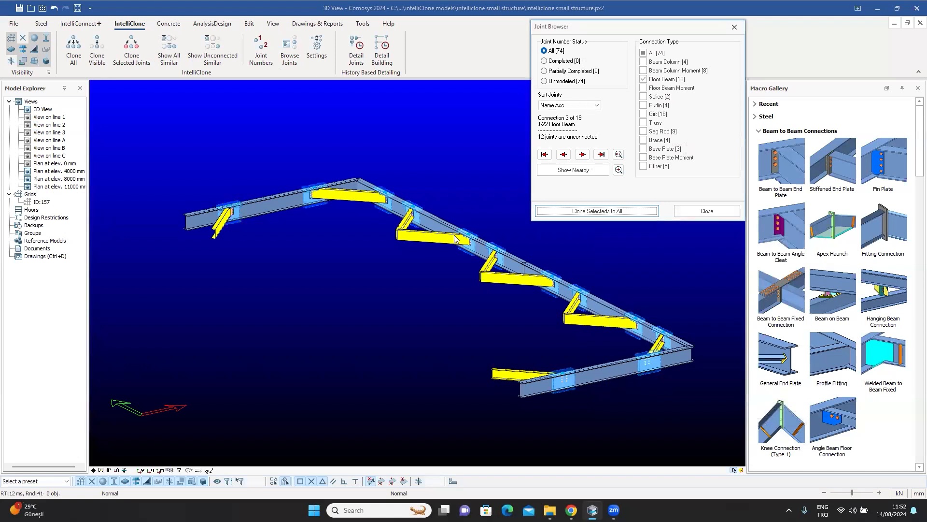
Advance the Joint Browser from the cloned floor beam joints to the next one, J-24 Floor Beam.
scroll(393, 193, "up", 5)
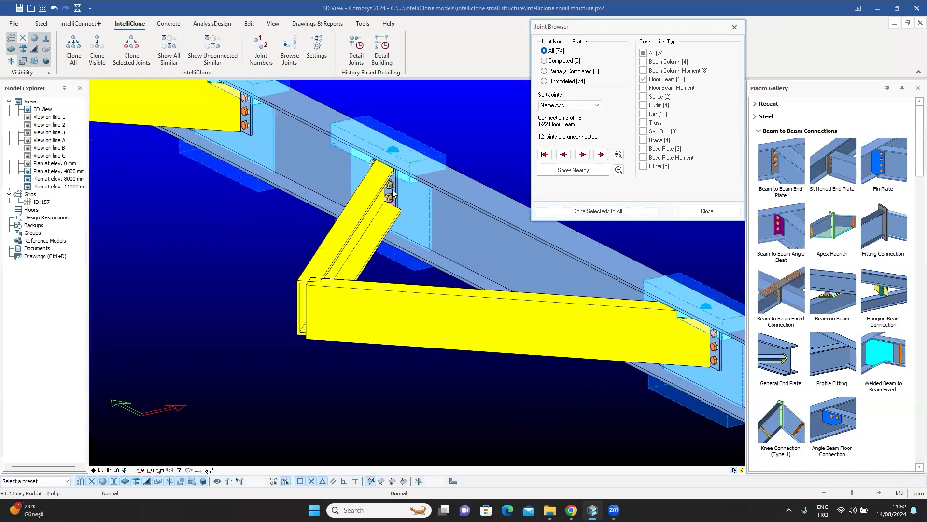
scroll(393, 194, "down", 8)
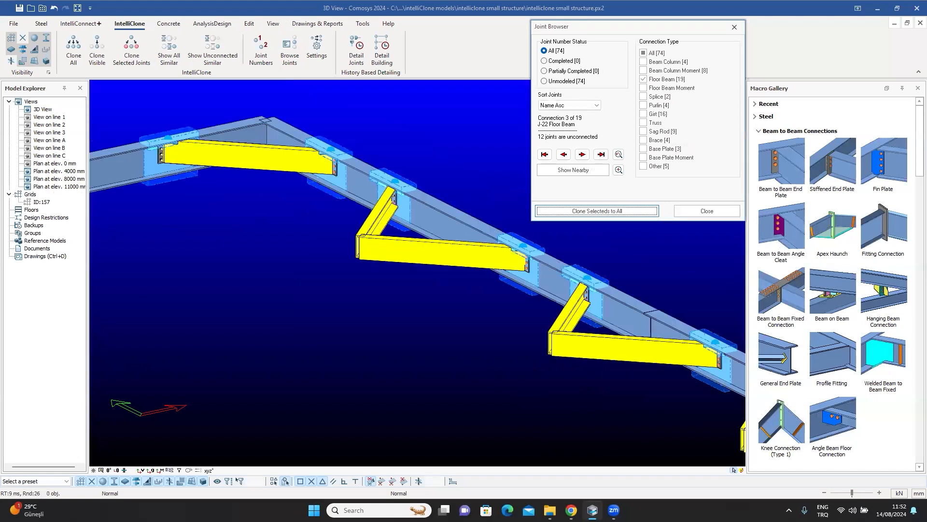
middle_click_drag(418, 245, 499, 260)
left_click(583, 155)
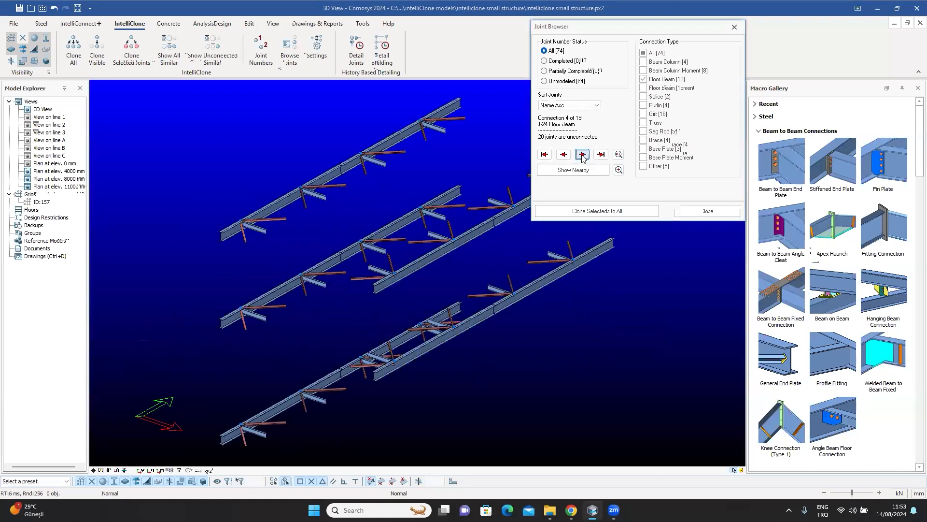
middle_click_drag(364, 296, 296, 247)
middle_click_drag(254, 205, 288, 247)
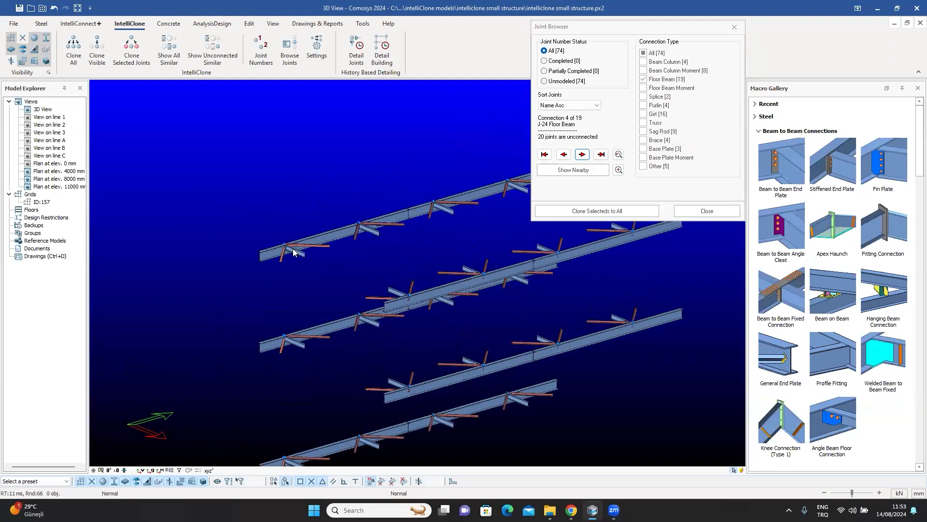
Rotate the section of the angle brace that runs from the joint along the main beam.
scroll(285, 244, "up", 10)
scroll(207, 260, "down", 4)
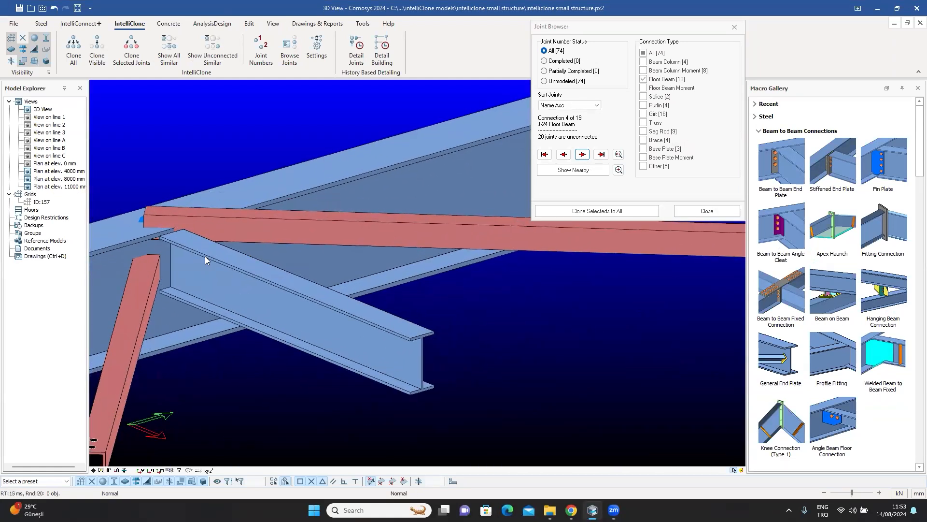
scroll(488, 247, "up", 6)
scroll(488, 258, "down", 6)
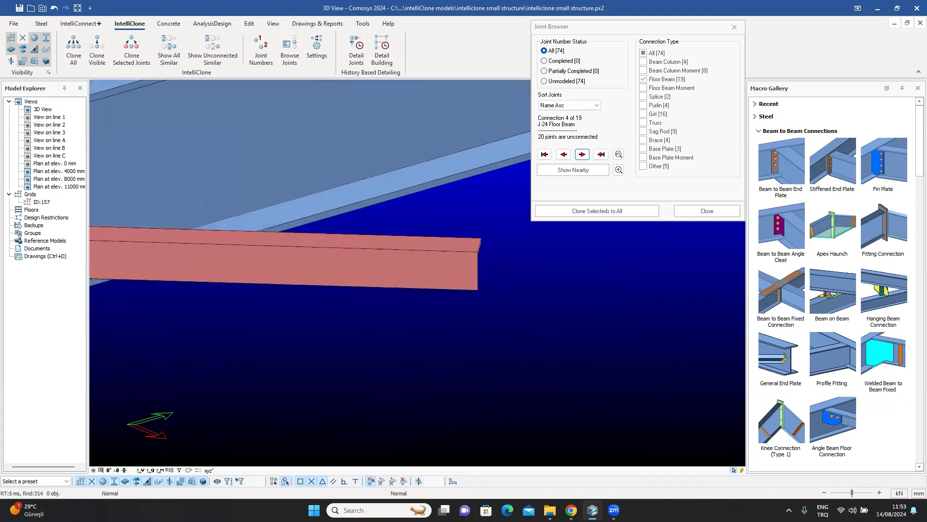
middle_click_drag(387, 254, 452, 264)
left_click(375, 264)
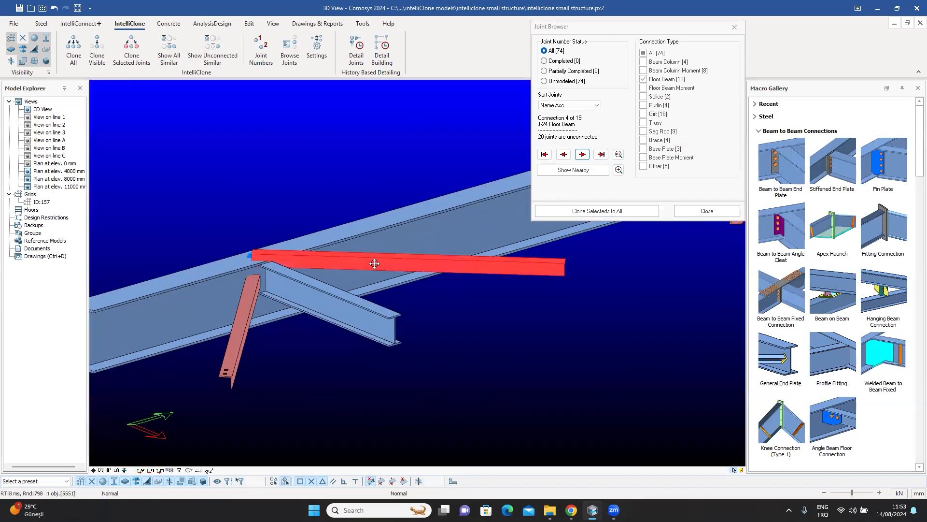
scroll(586, 280, "up", 4)
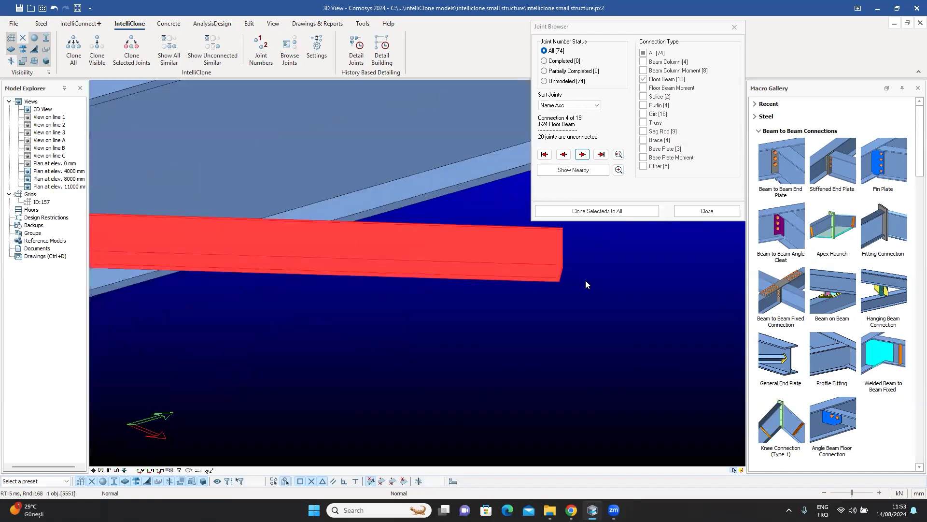
scroll(573, 295, "down", 4)
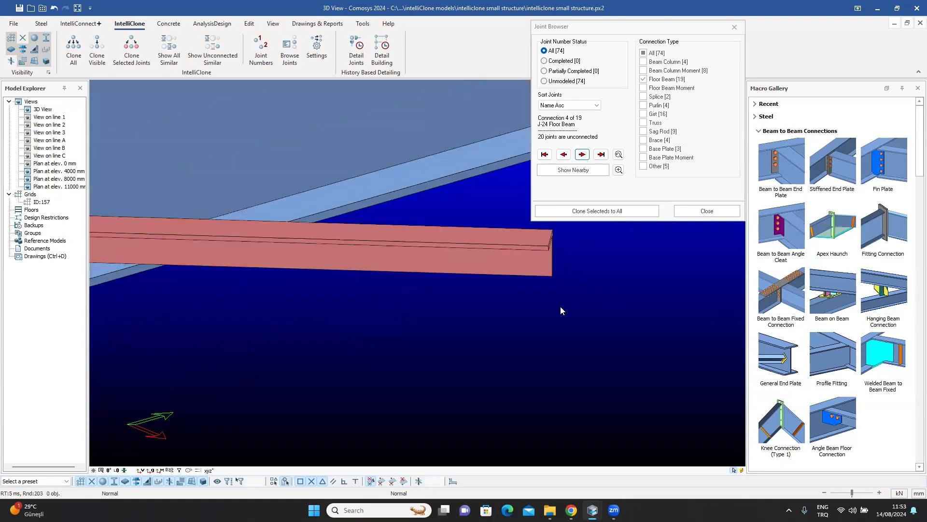
left_click(511, 333)
Change the out-of-plane offset of the L60*6 angle bracing at the joint so it sits below the main beam's top flange.
scroll(485, 314, "down", 5)
middle_click_drag(373, 311, 380, 302)
left_click(367, 288)
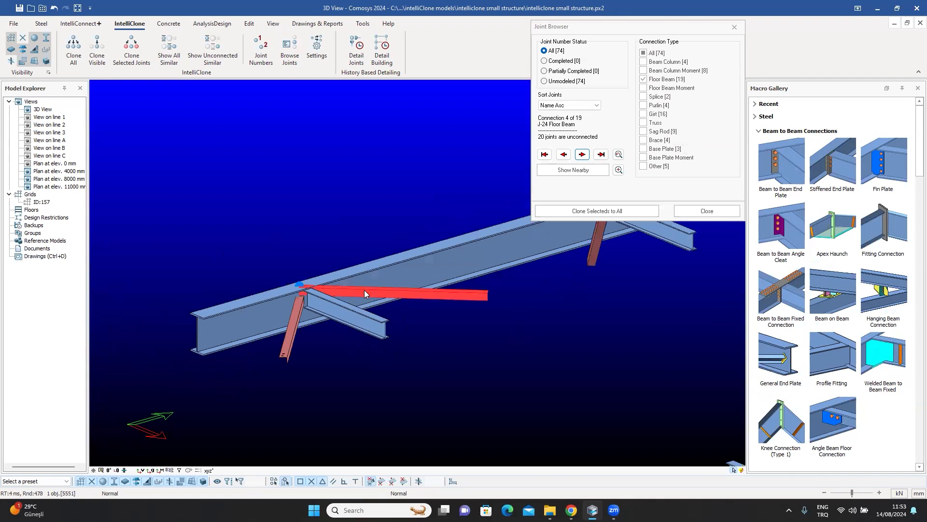
double_click(389, 284)
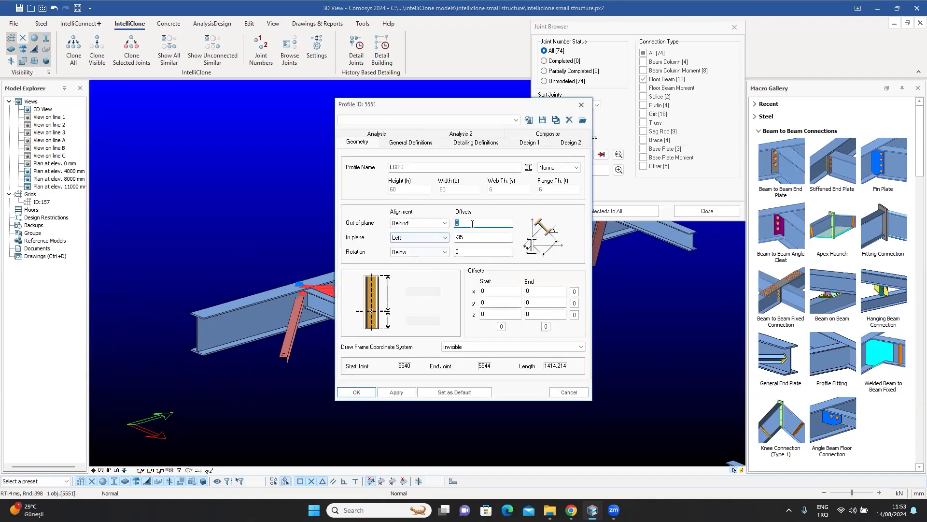
left_click(356, 392)
scroll(304, 297, "up", 3)
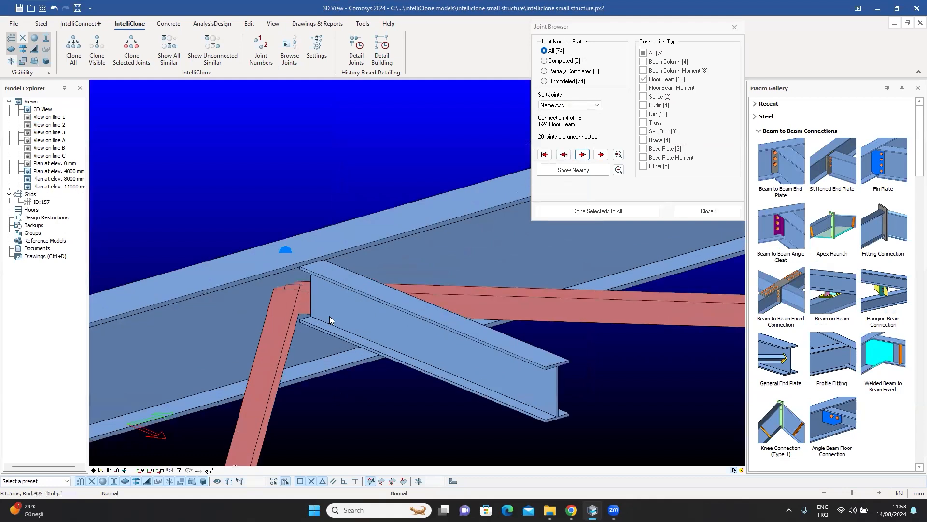
scroll(311, 233, "up", 2)
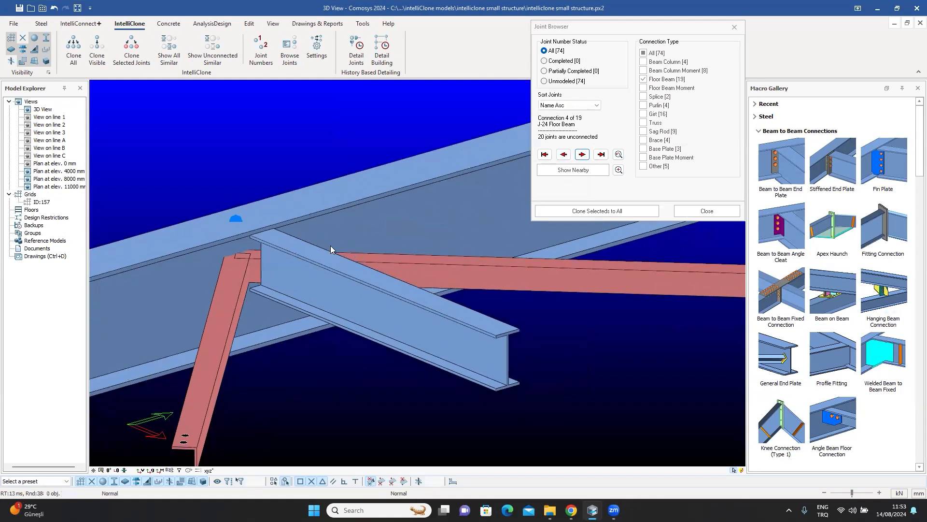
Connect the short floor beam to the main beam's web with a bolted plate connection macro.
left_click(844, 206)
left_click(178, 253)
left_click(305, 273)
key("Escape")
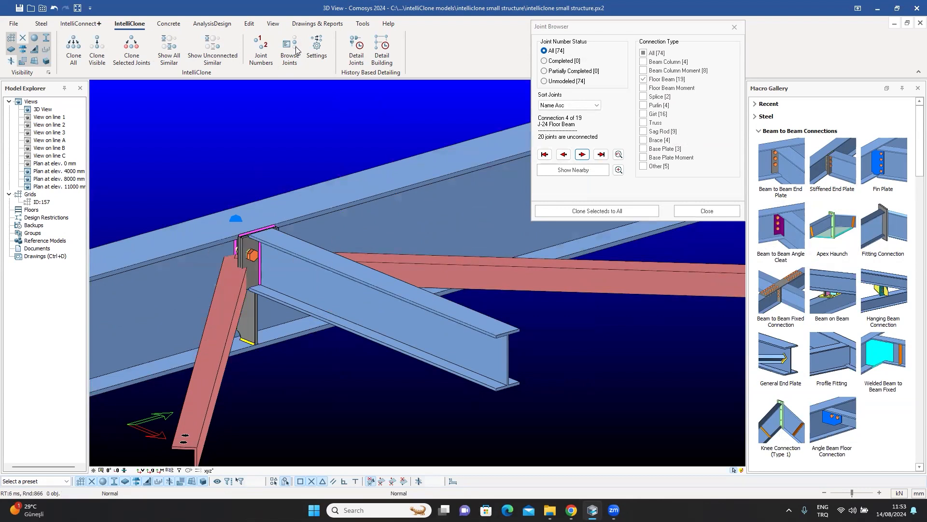
Try Offset Frame End Point on the left brace's joint end with a value of 120, and undo it.
left_click(41, 24)
left_click(604, 30)
left_click_drag(604, 31, 742, 123)
left_click(674, 62)
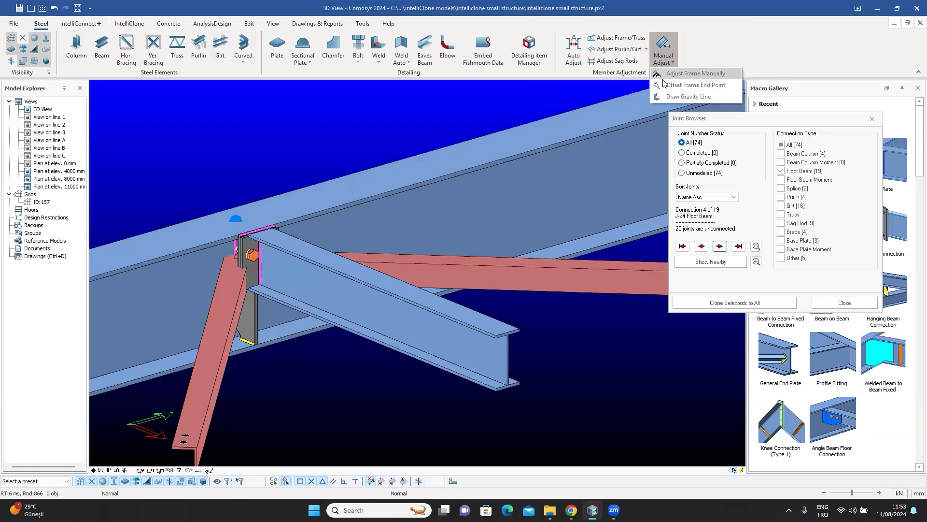
left_click(676, 84)
left_click(224, 299)
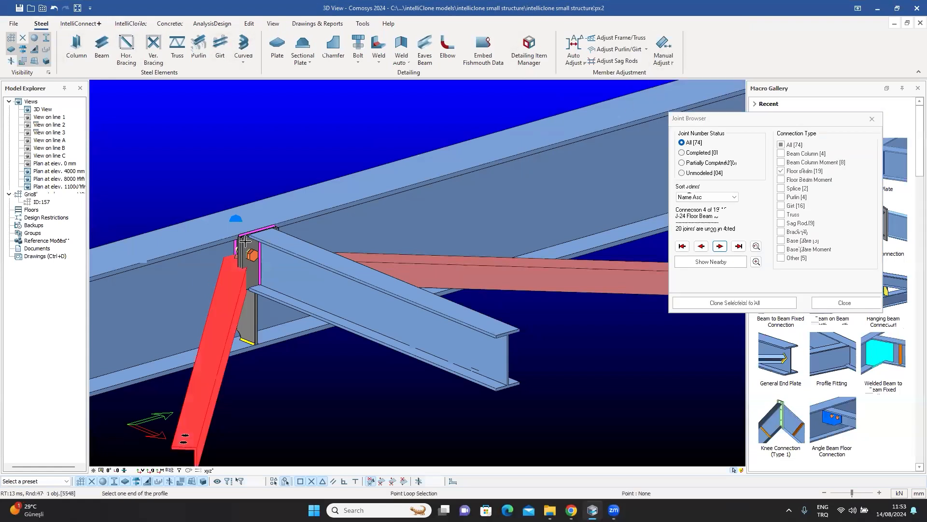
left_click(236, 218)
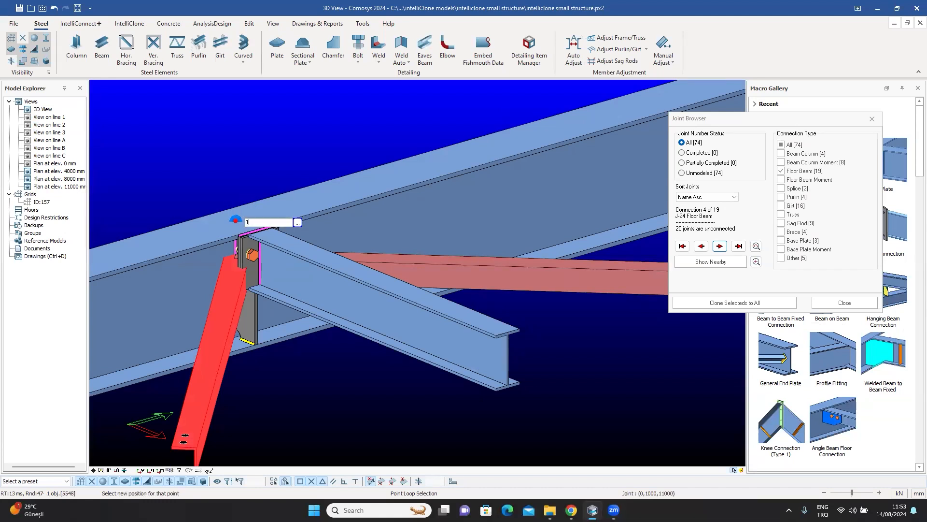
type("120")
key("Return")
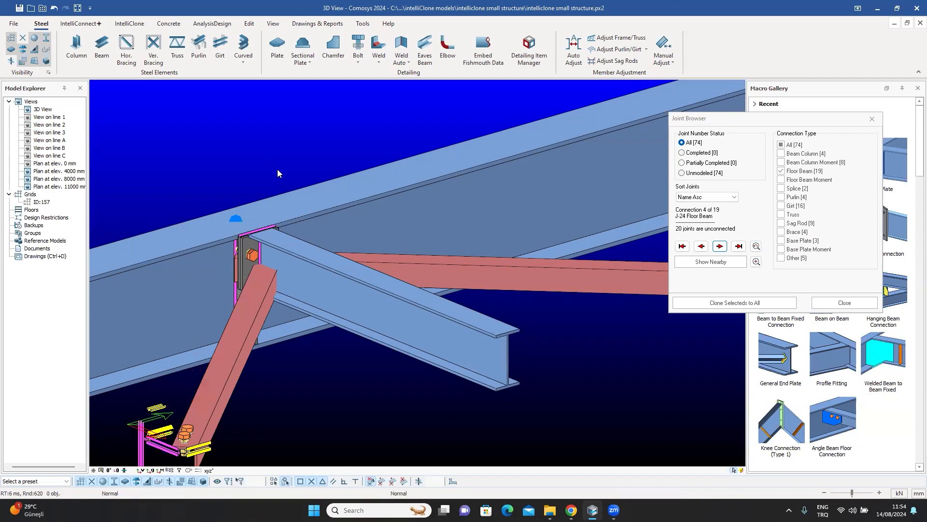
key("ctrl+z")
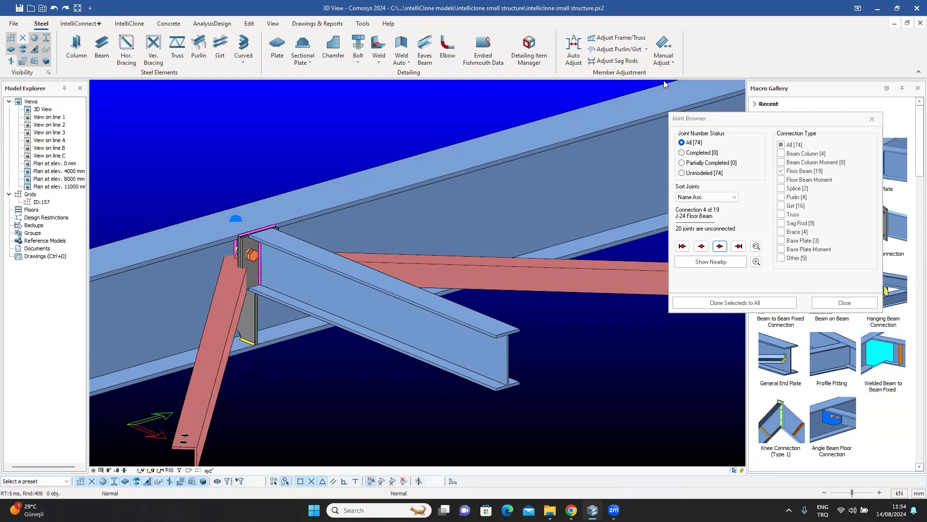
Offset the left brace's end point from the joint by dy-120.
left_click(220, 291)
left_click(236, 218)
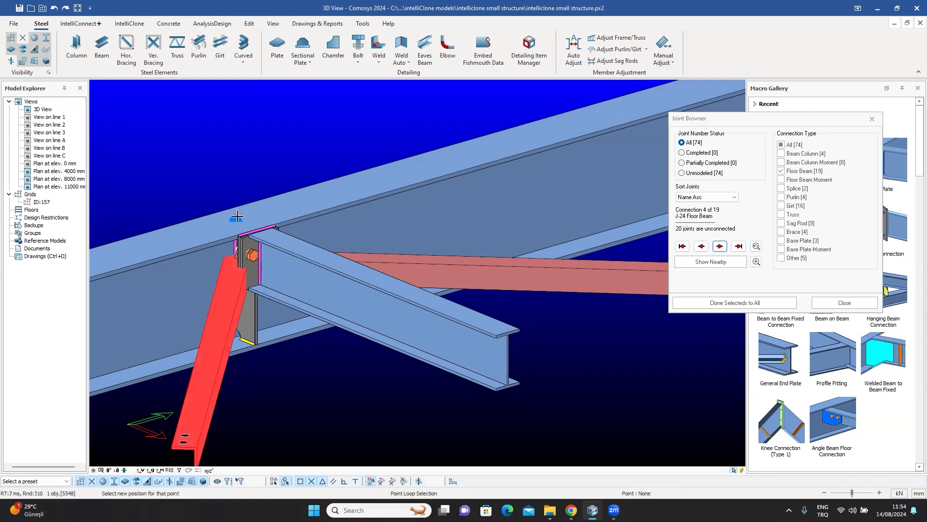
key("Return")
type("dy-1")
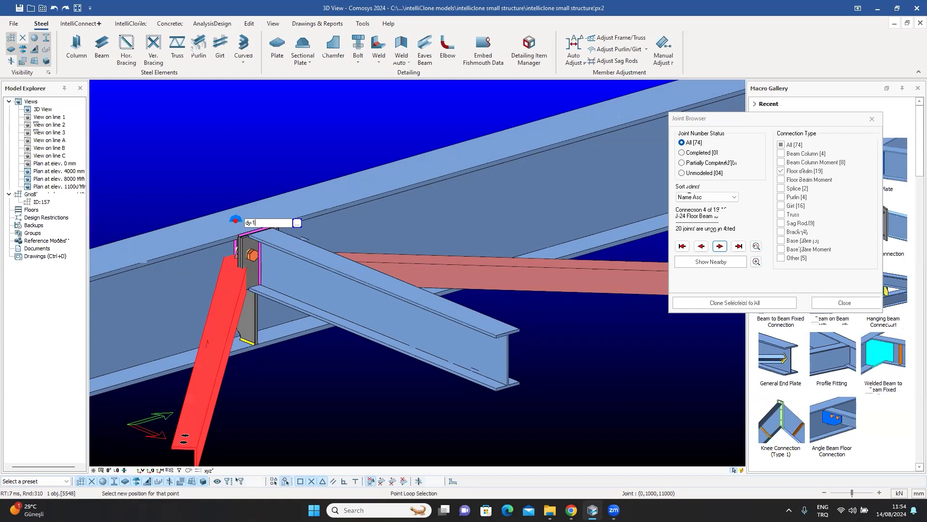
type("20")
key("Return")
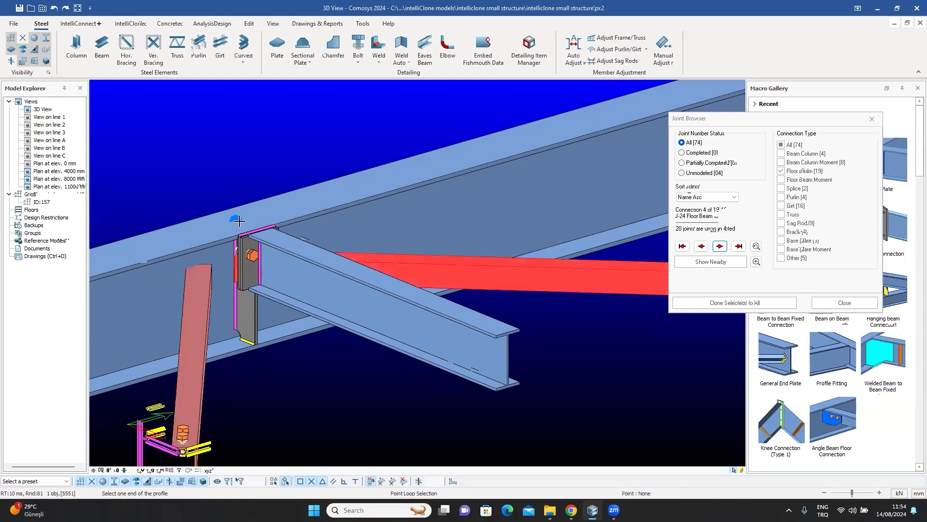
Offset the right brace's end point from the same joint by dy120.
left_click(236, 218)
key("Return")
type("dy")
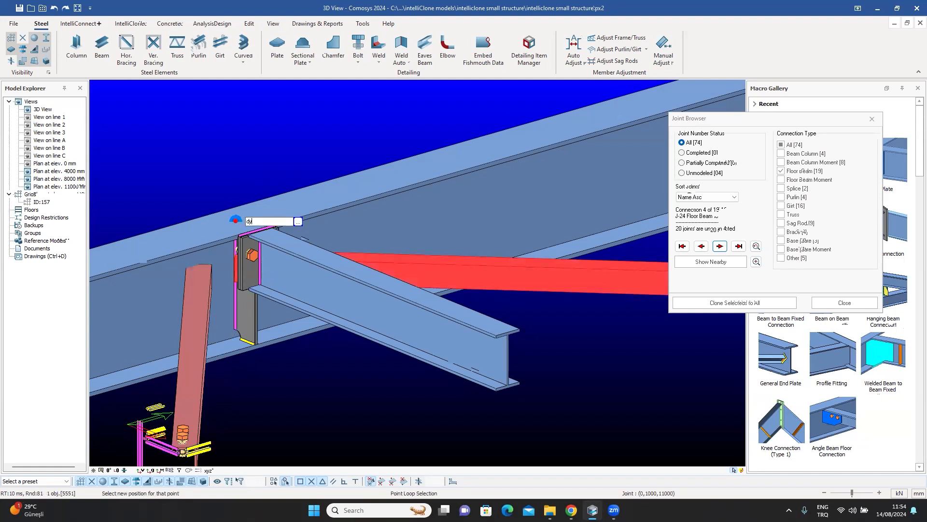
type("120")
key("Return")
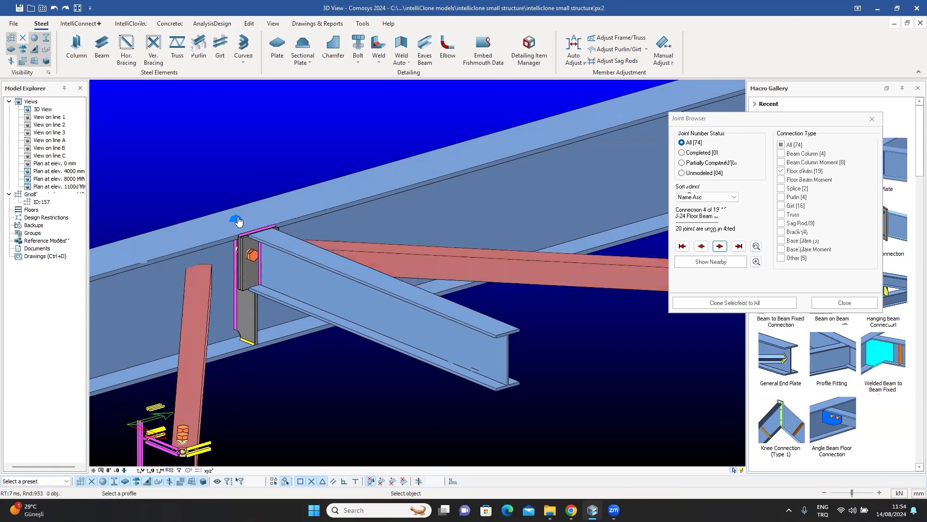
left_click(233, 217)
Connect both angle braces to the main beam's web with Bolted Gusset Plate connections, one on each side of the floor beam.
middle_click_drag(232, 216, 218, 224)
left_click_drag(745, 123, 581, 95)
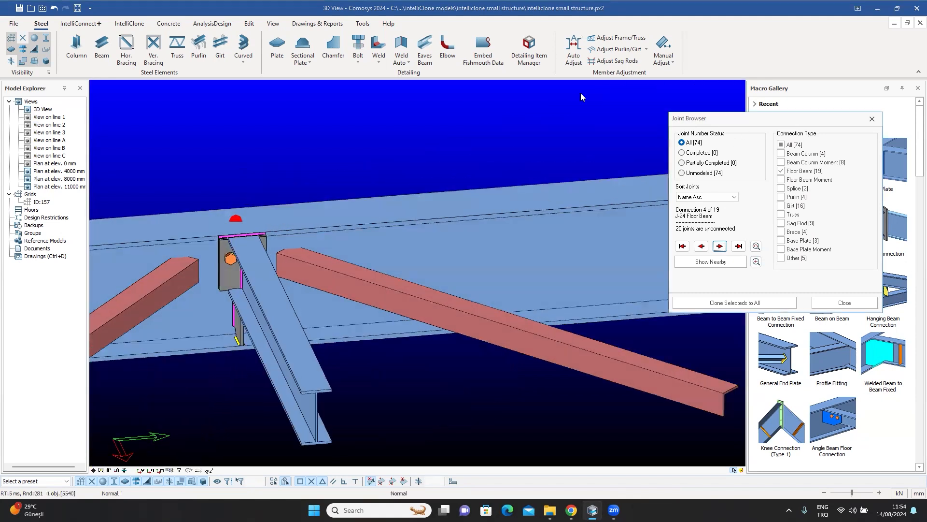
scroll(850, 363, "down", 8)
scroll(849, 360, "down", 1)
left_click(827, 285)
left_click(344, 248)
left_click(345, 279)
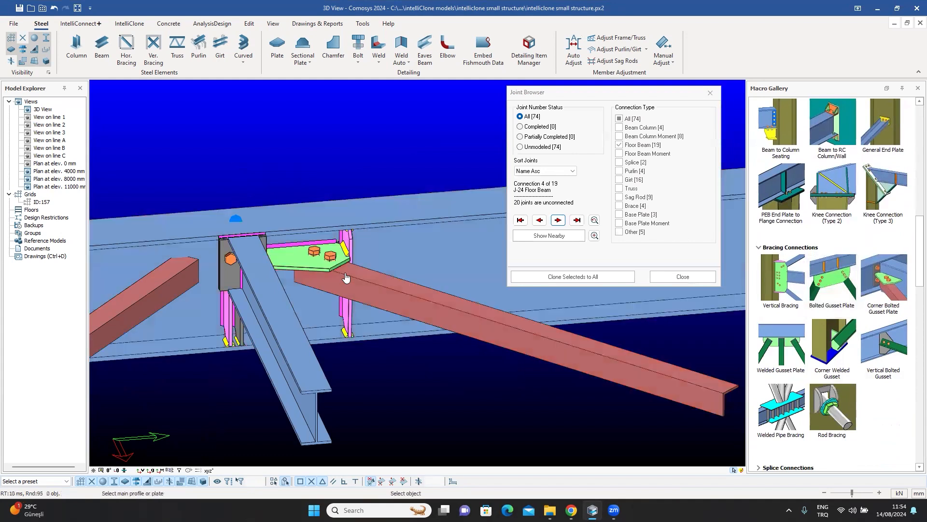
left_click(154, 244)
left_click(153, 294)
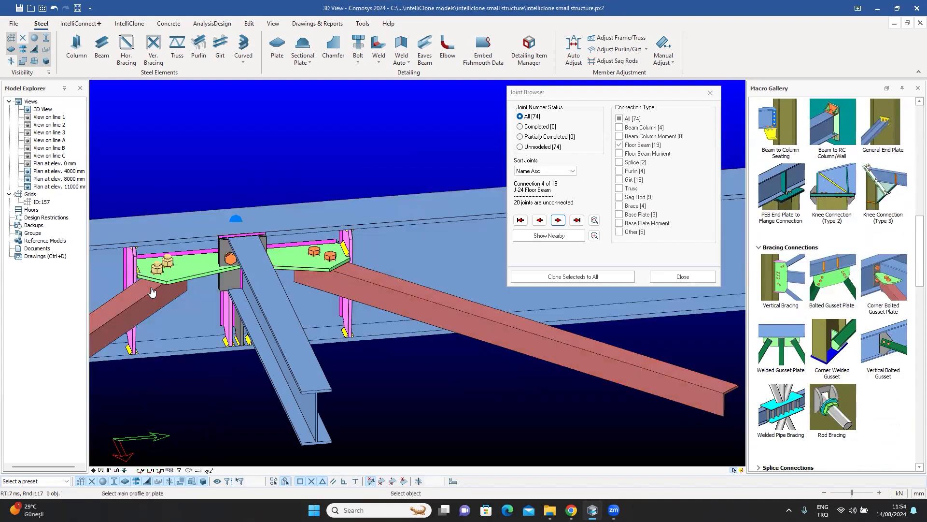
key("Escape")
Set the gusset corner dimension beside the brace to 50 in the right Bolted Gusset Plate's macro properties and apply it.
left_click(298, 261)
middle_click_drag(300, 261, 372, 304)
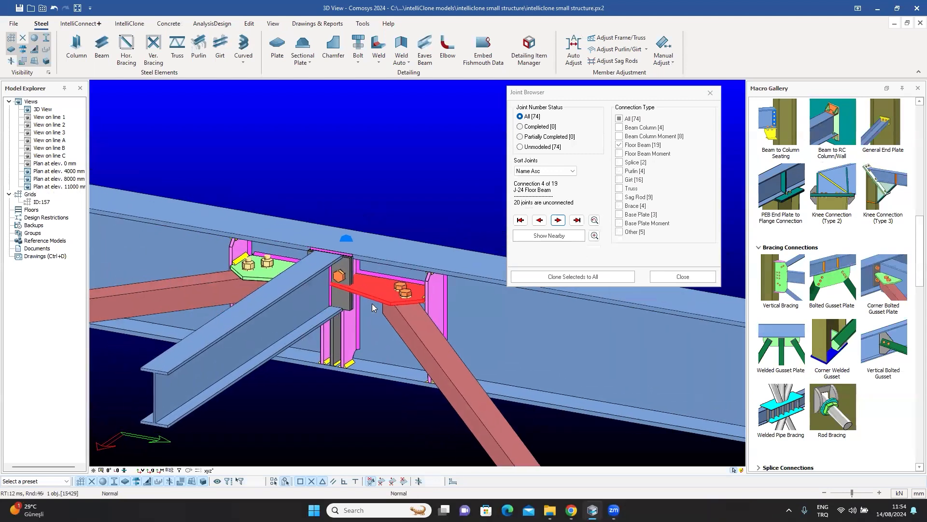
left_click(404, 293)
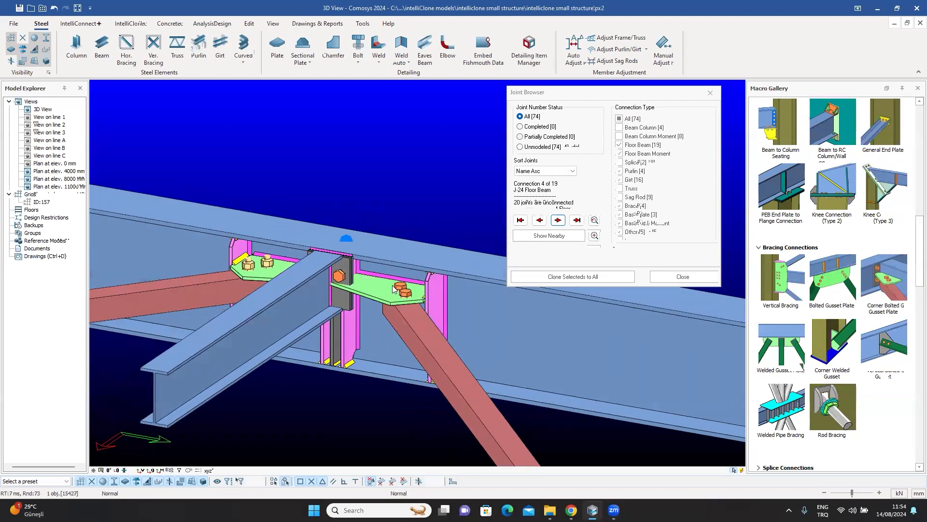
double_click(427, 265)
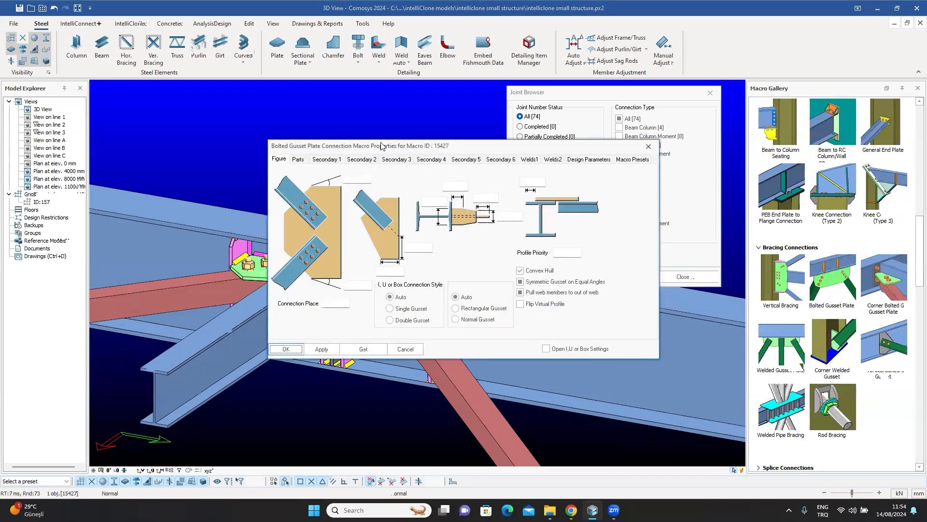
left_click_drag(382, 145, 652, 179)
left_click(688, 282)
type("55")
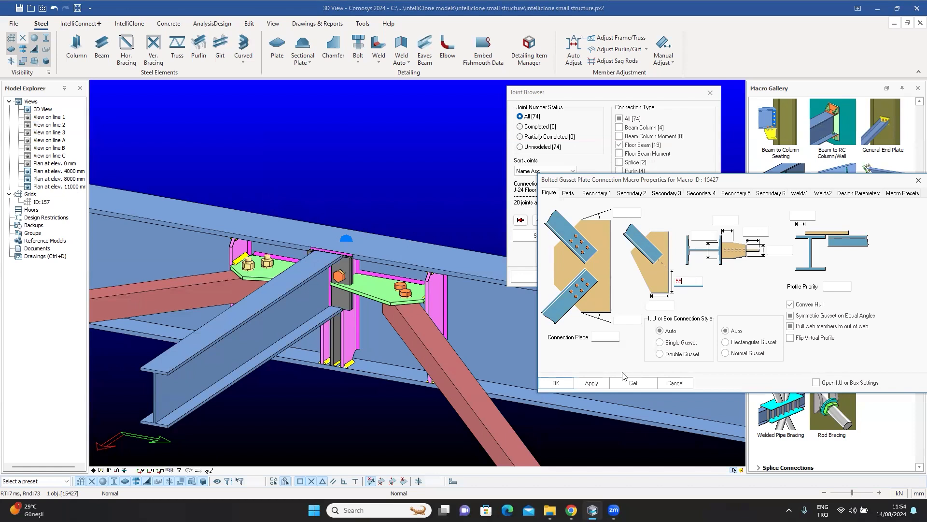
left_click(591, 383)
left_click(681, 281)
type("0")
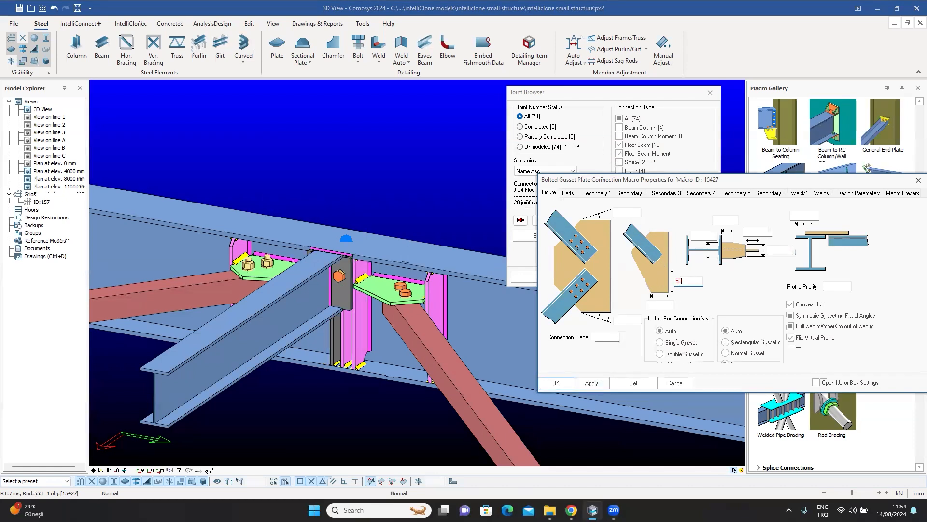
left_click(592, 383)
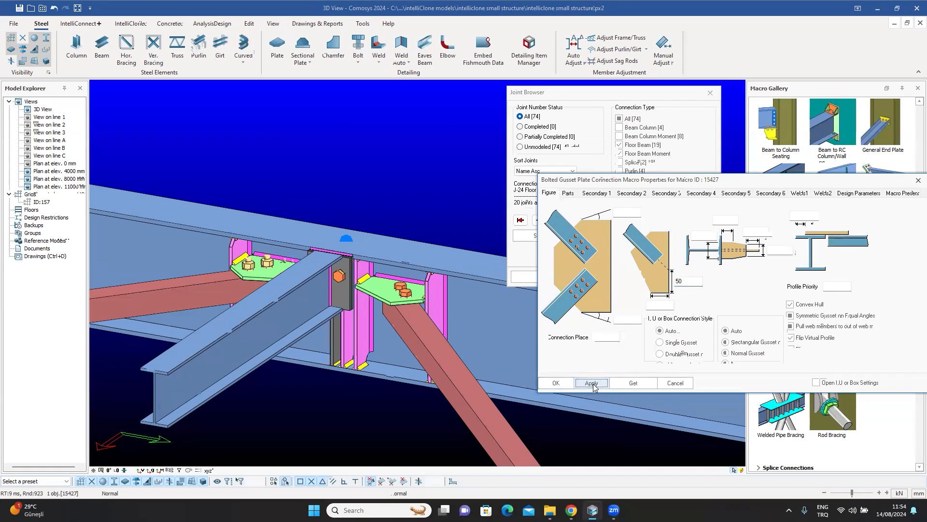
Turn off the left gusset stiffener of the right Bolted Gusset Plate connection and apply the change.
left_click(569, 193)
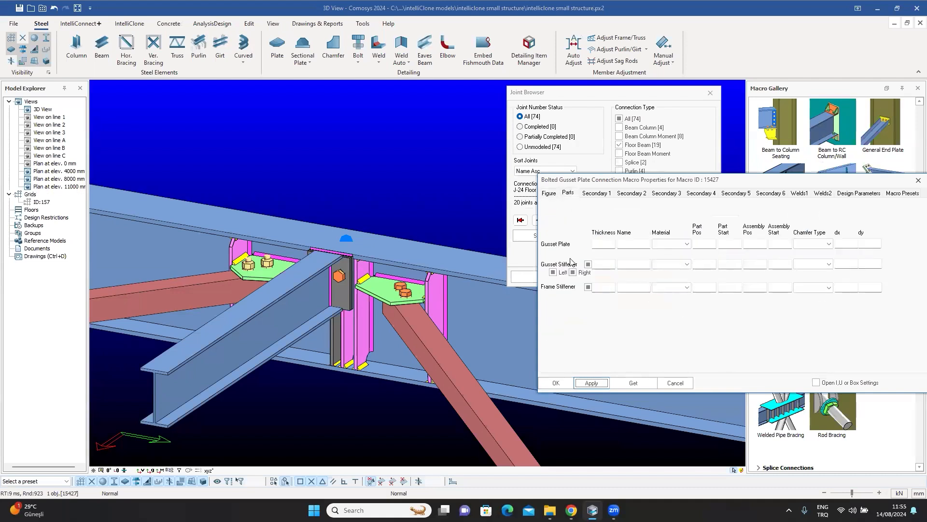
left_click(590, 383)
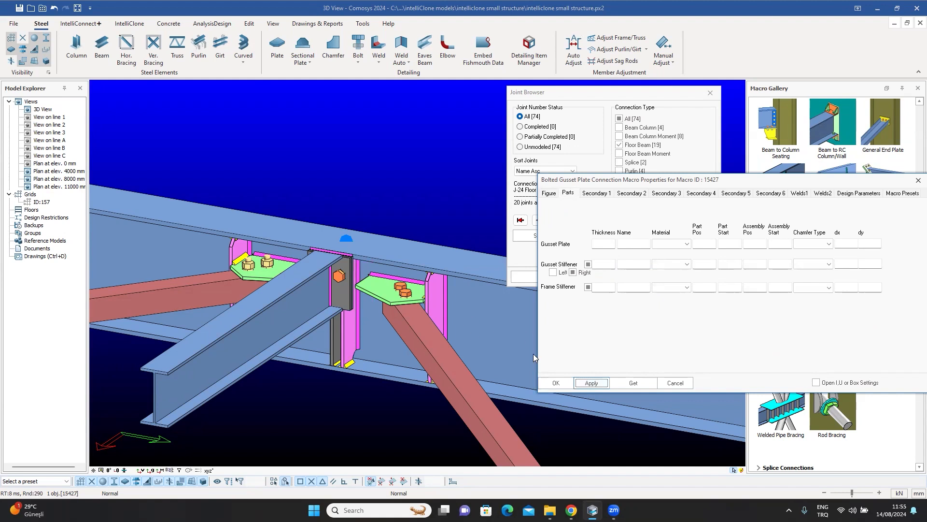
Set the gusset corner dimension beside the brace to 50 for the left Bolted Gusset Plate connection and apply it.
left_click(679, 382)
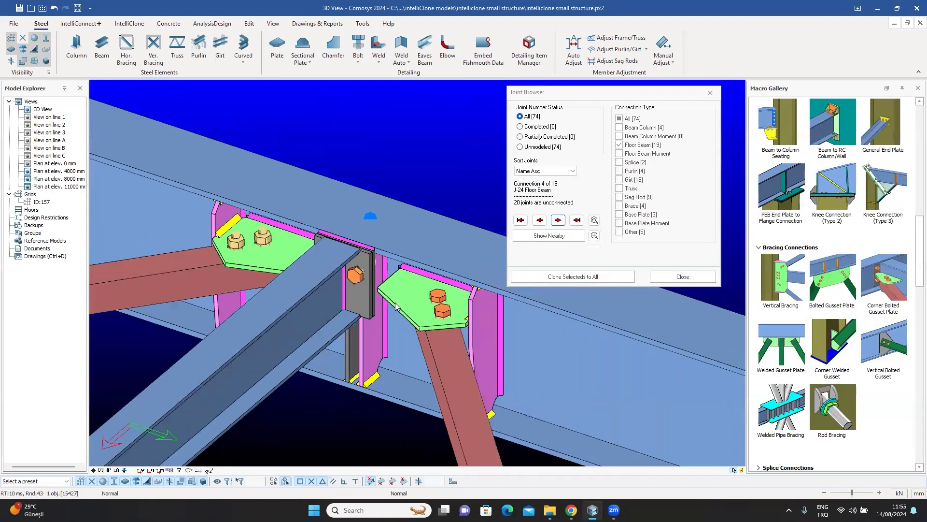
scroll(395, 305, "down", 5)
scroll(384, 319, "up", 6)
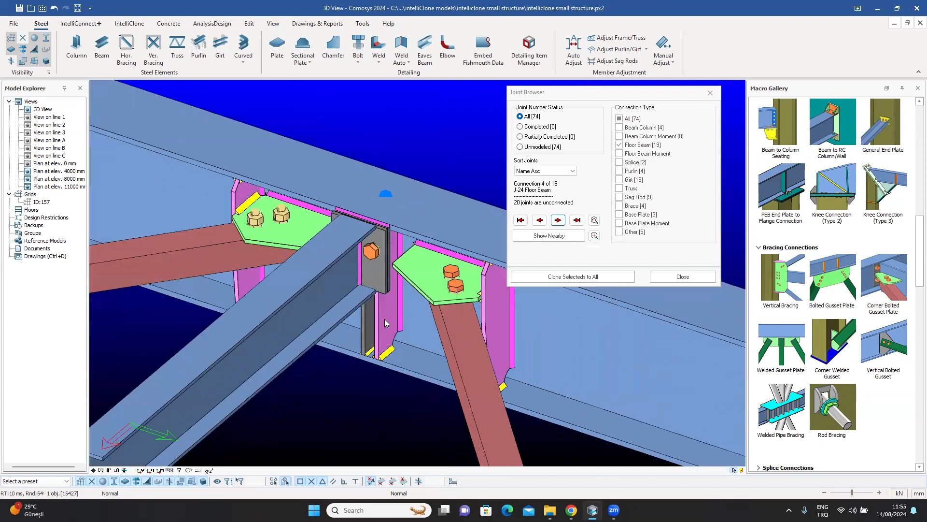
middle_click_drag(384, 320, 307, 315)
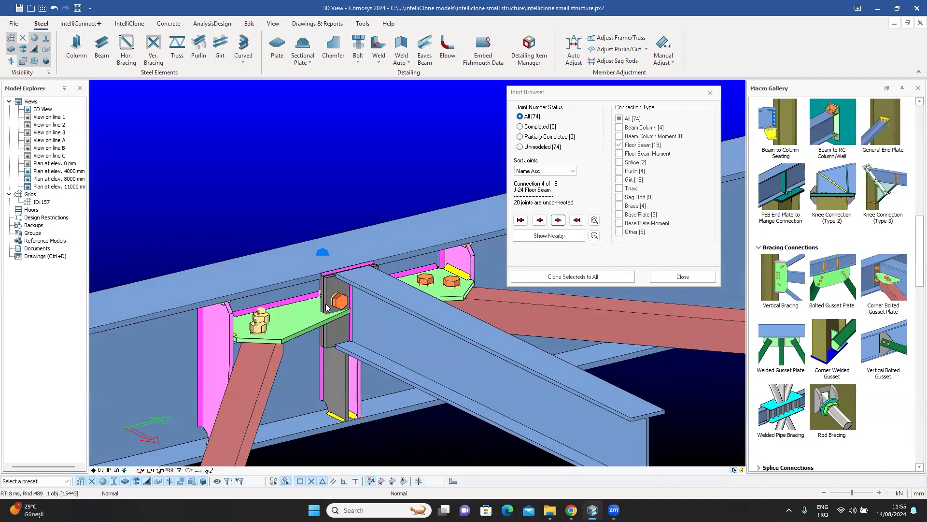
double_click(364, 304)
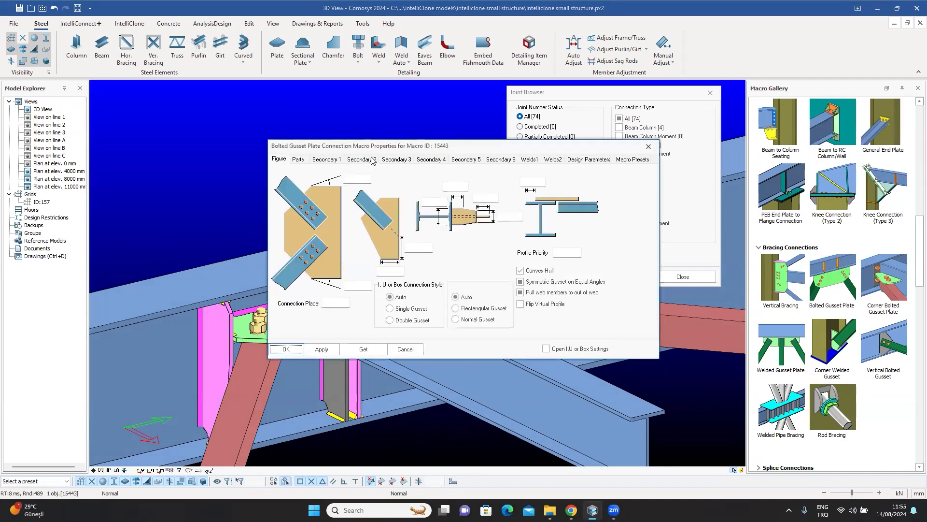
left_click(599, 282)
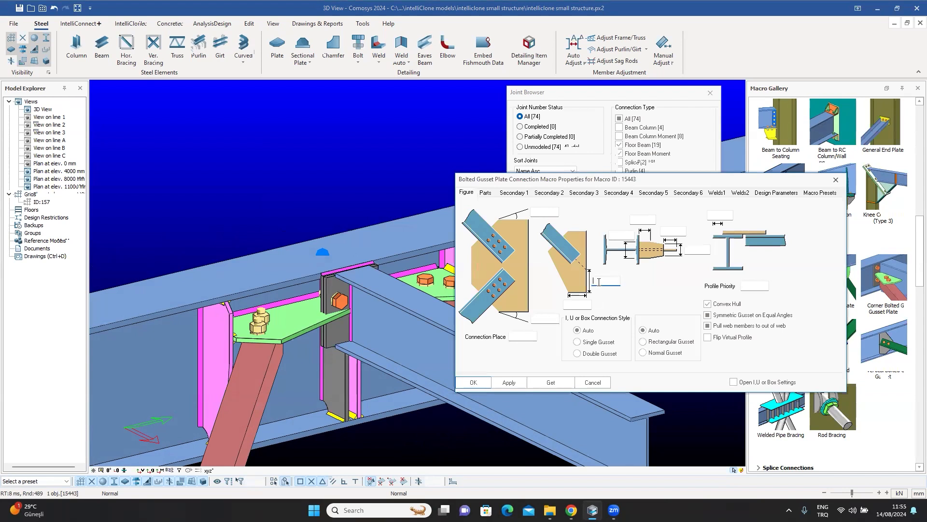
type("50")
left_click(509, 382)
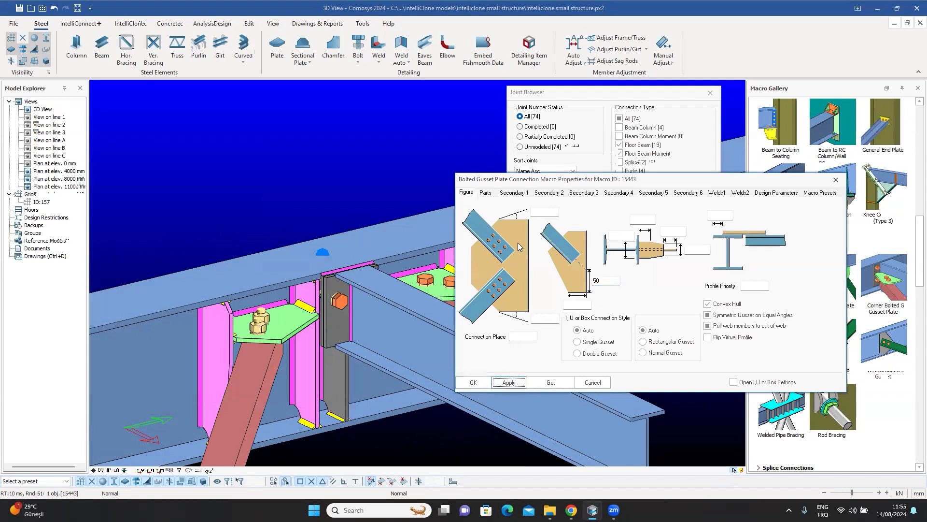
Turn off the left brace connection's gusset stiffener next to the floor beam, apply the change and close the macro properties.
left_click(485, 193)
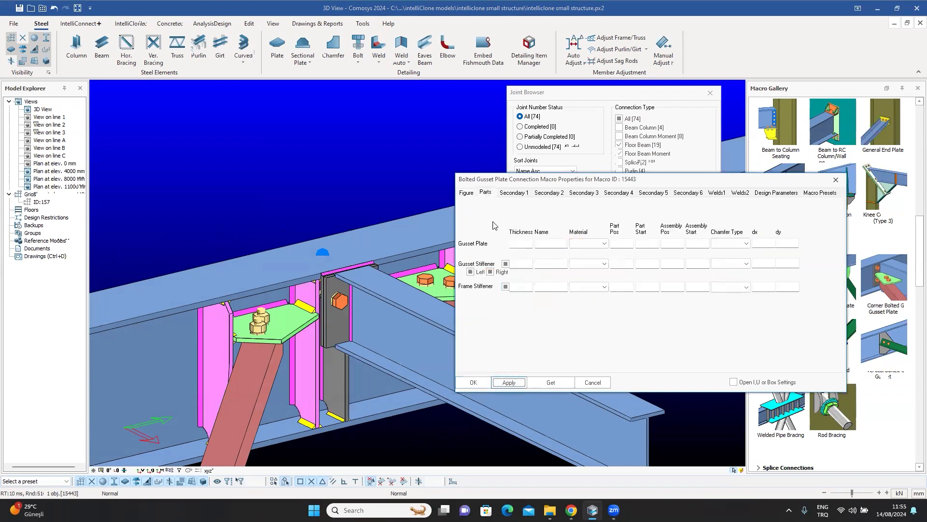
left_click(509, 382)
left_click(593, 382)
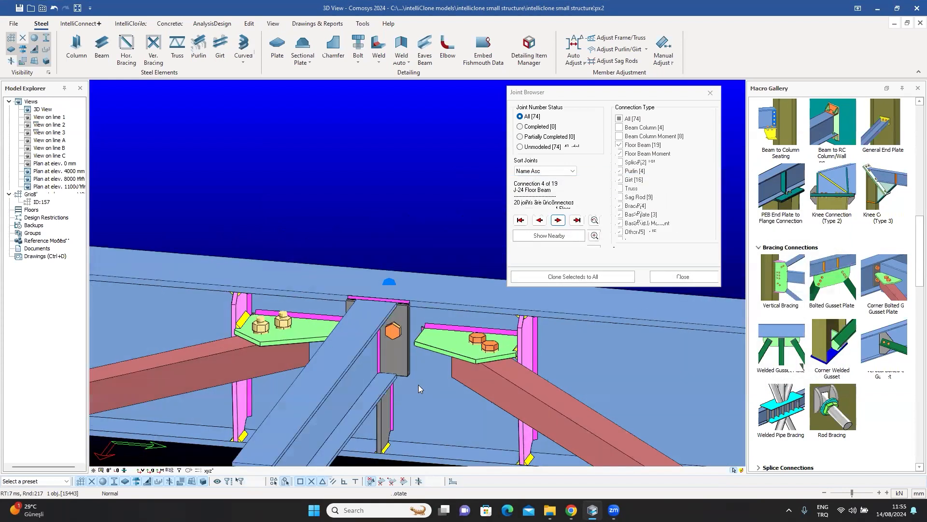
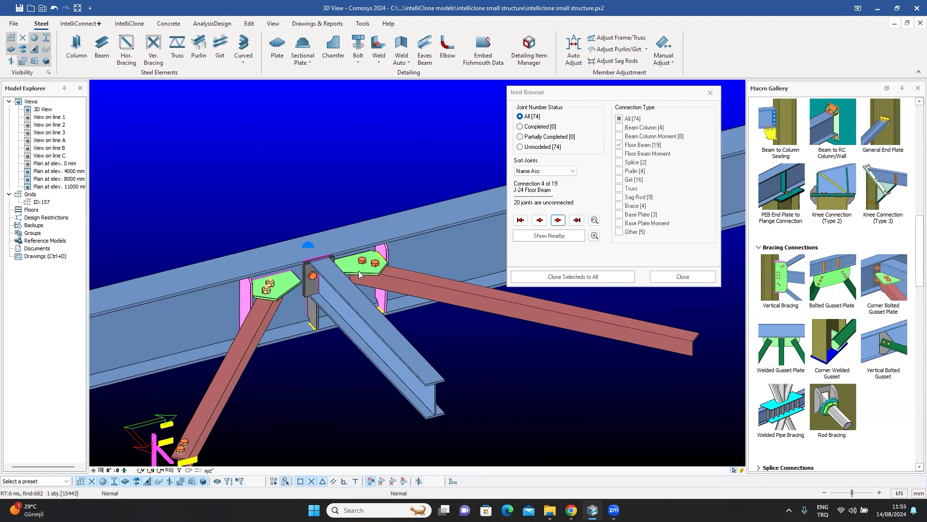
Examine the other unconnected floor beam joints and compare them with the finished connection at joint J-24.
scroll(307, 239, "down", 5)
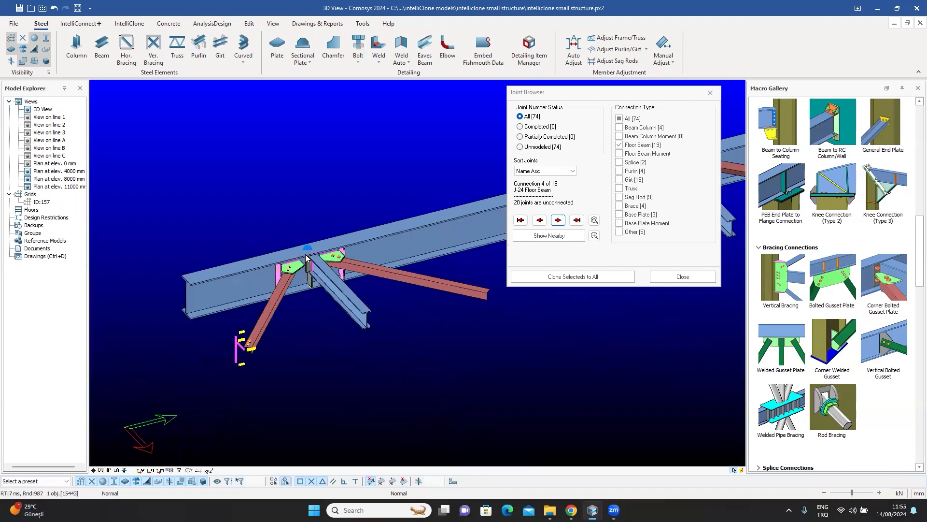
middle_click_drag(319, 270, 250, 300)
middle_click_drag(362, 275, 261, 257)
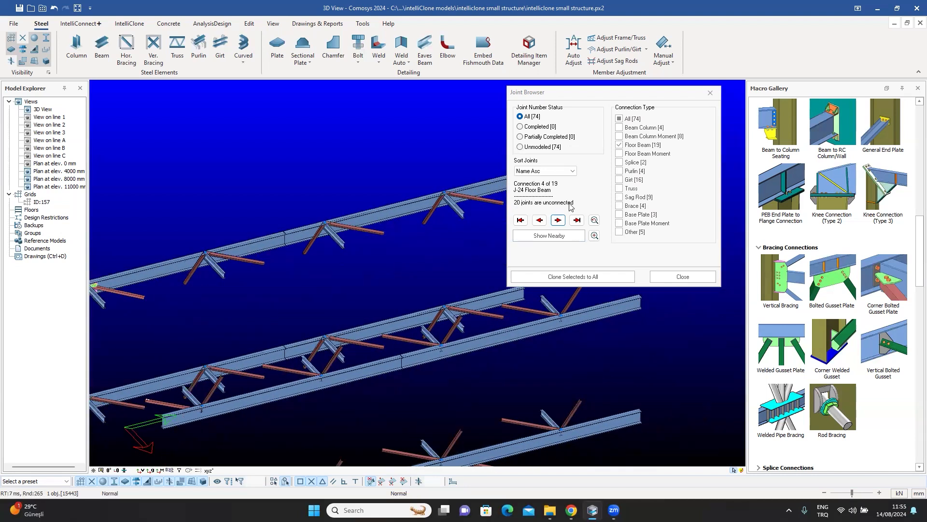
scroll(314, 232, "up", 6)
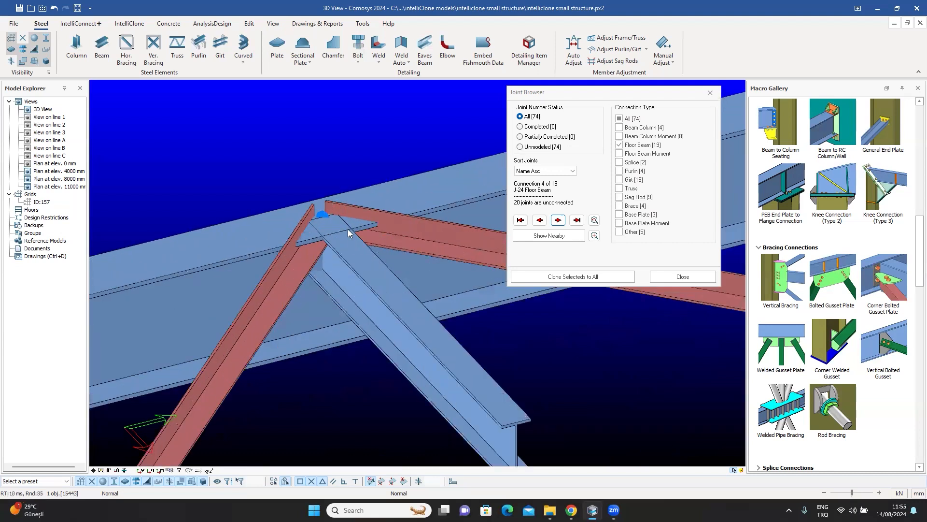
scroll(332, 211, "down", 6)
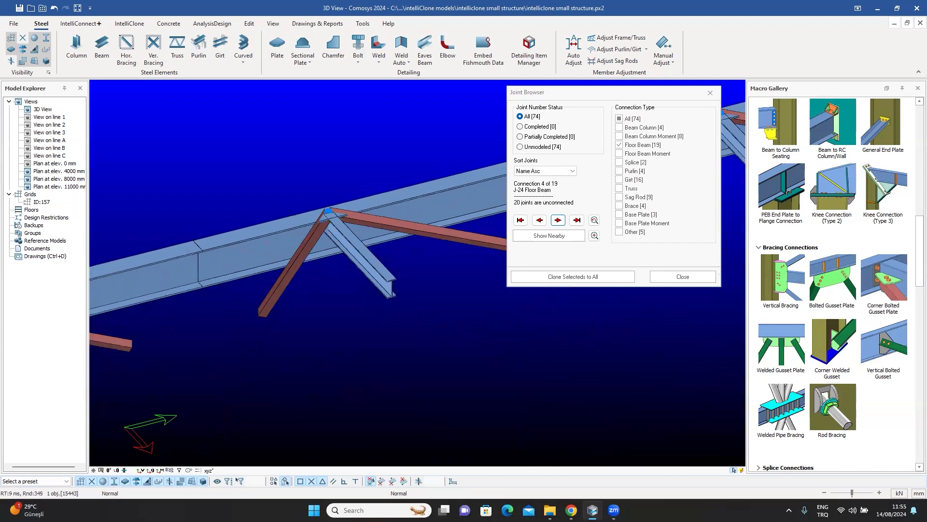
scroll(455, 297, "up", 4)
scroll(356, 294, "down", 8)
Clone joint J-24's two brace gusset plates and its floor beam connection plate to all matching unconnected joints.
scroll(290, 292, "up", 8)
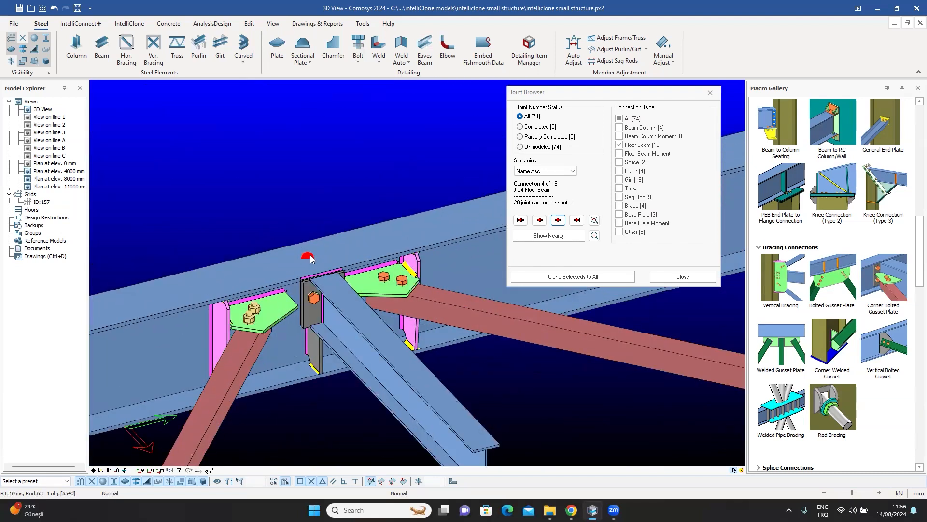
left_click(283, 318)
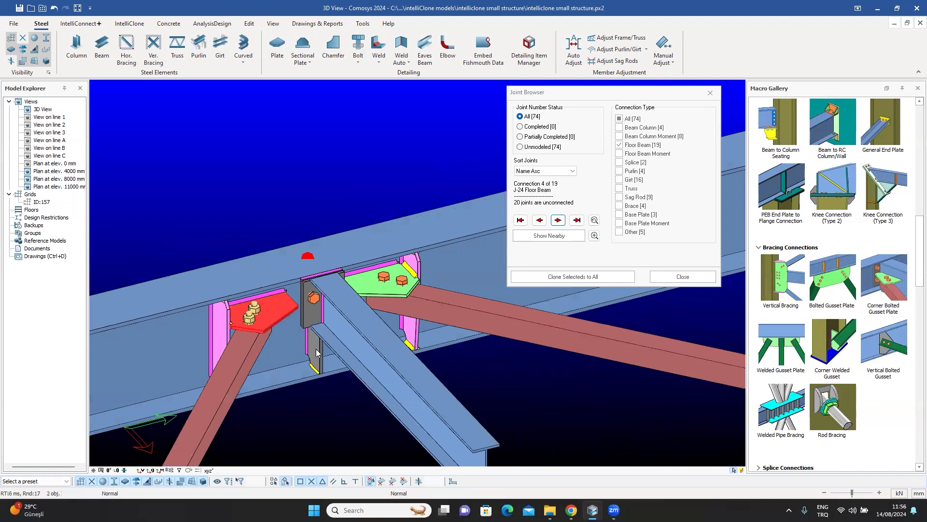
left_click(317, 358)
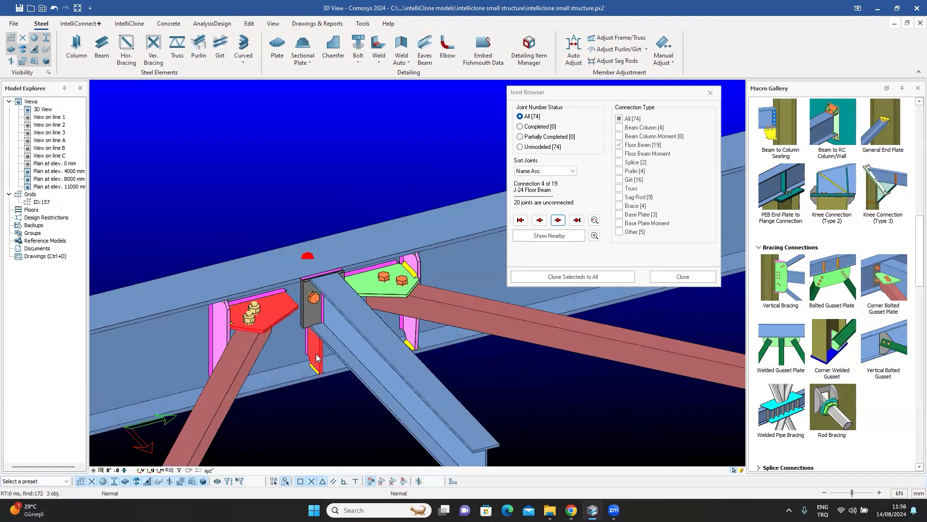
left_click(384, 290)
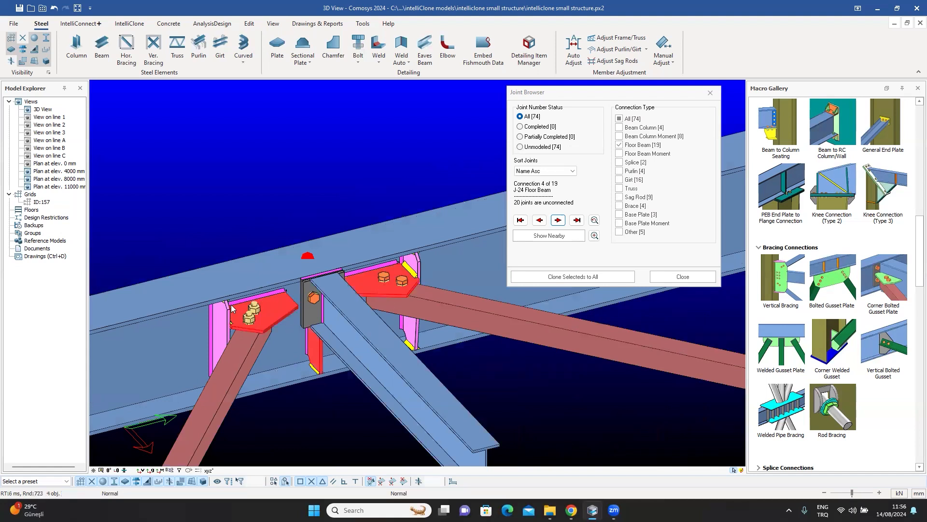
scroll(367, 245, "down", 8)
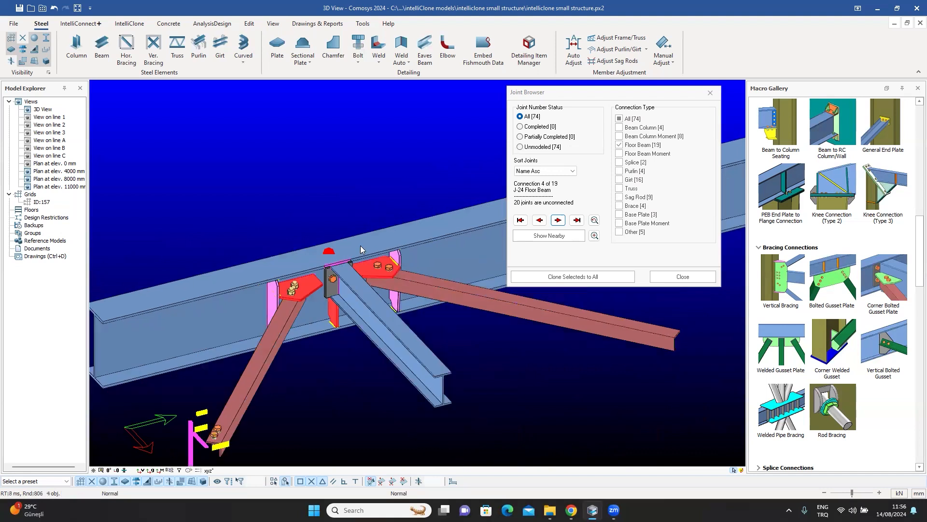
scroll(290, 233, "up", 5)
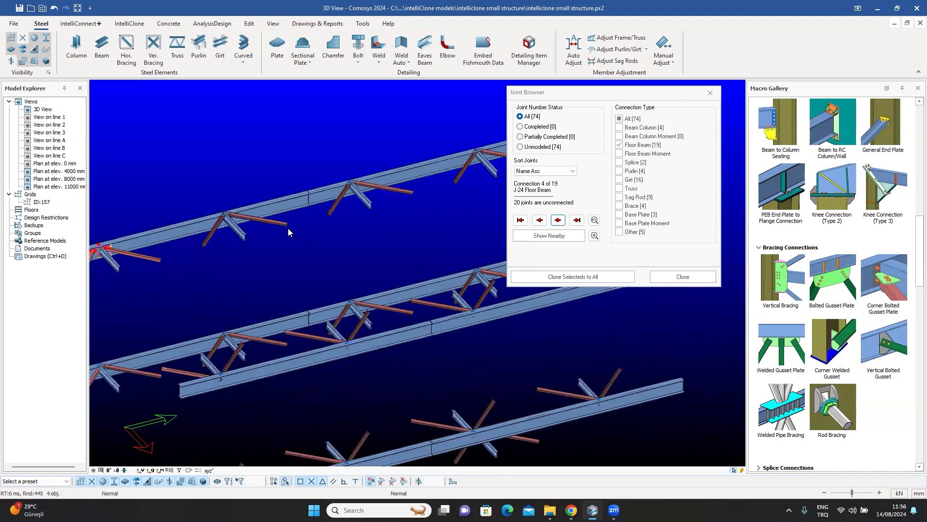
scroll(303, 234, "up", 3)
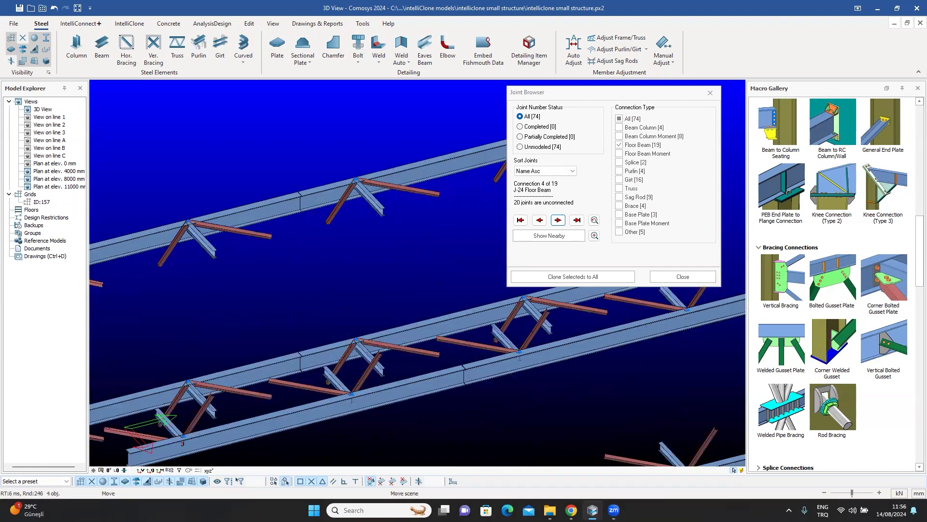
left_click(571, 278)
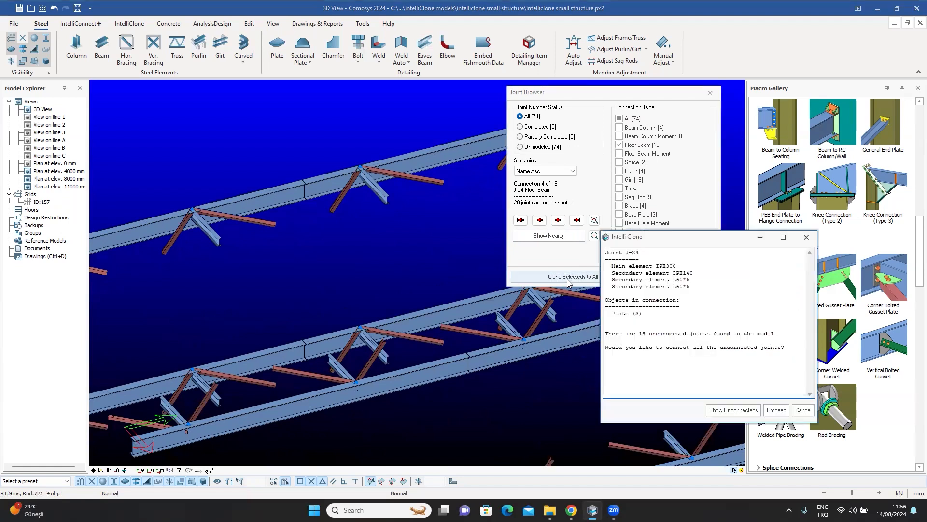
left_click(777, 411)
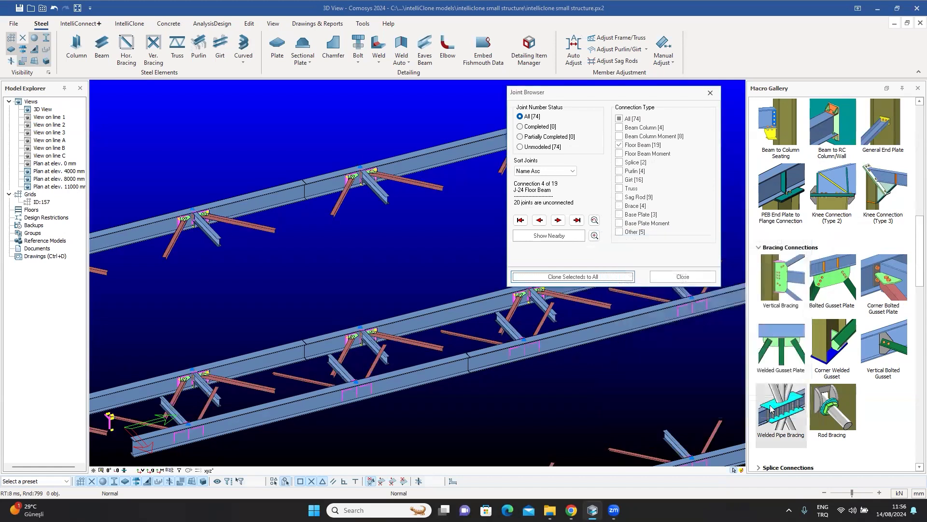
Inspect the cloned floor beam and bracing connections along the main beams, close up and from several directions.
scroll(376, 207, "up", 3)
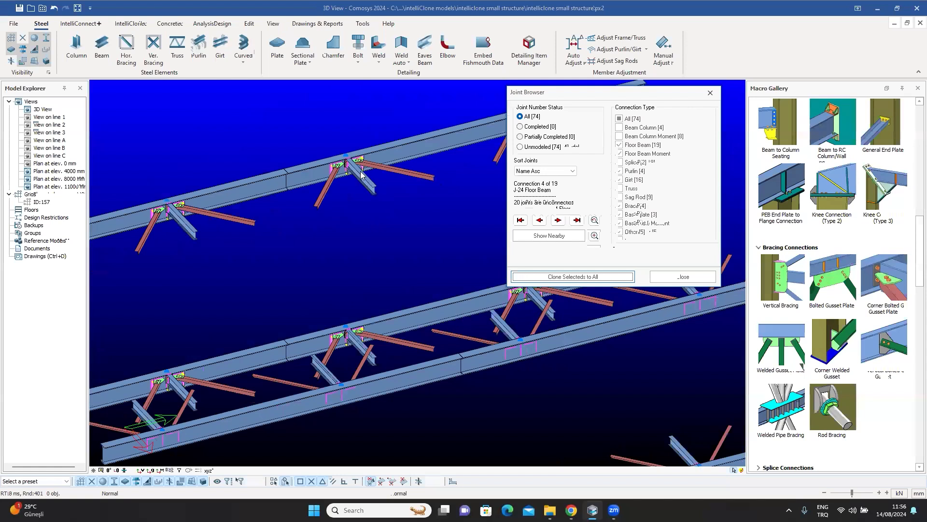
scroll(362, 174, "up", 3)
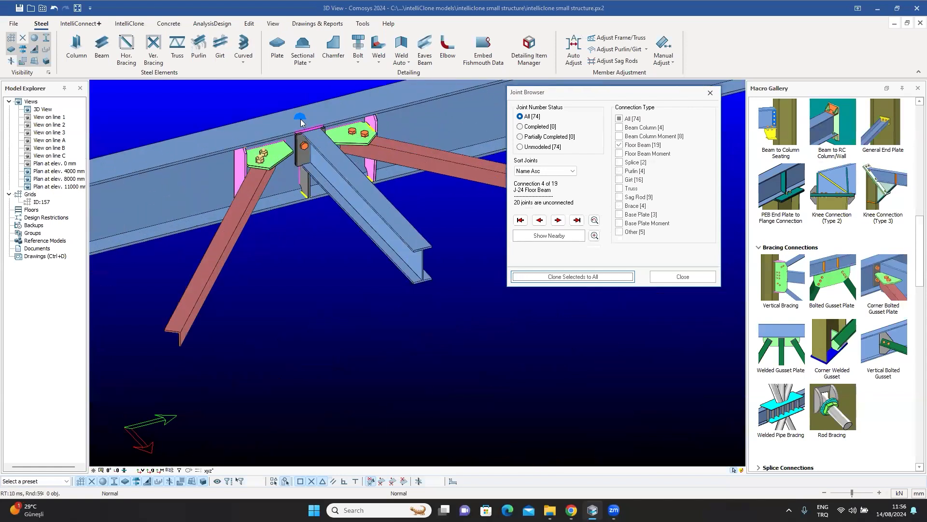
scroll(299, 121, "up", 2)
scroll(373, 153, "down", 8)
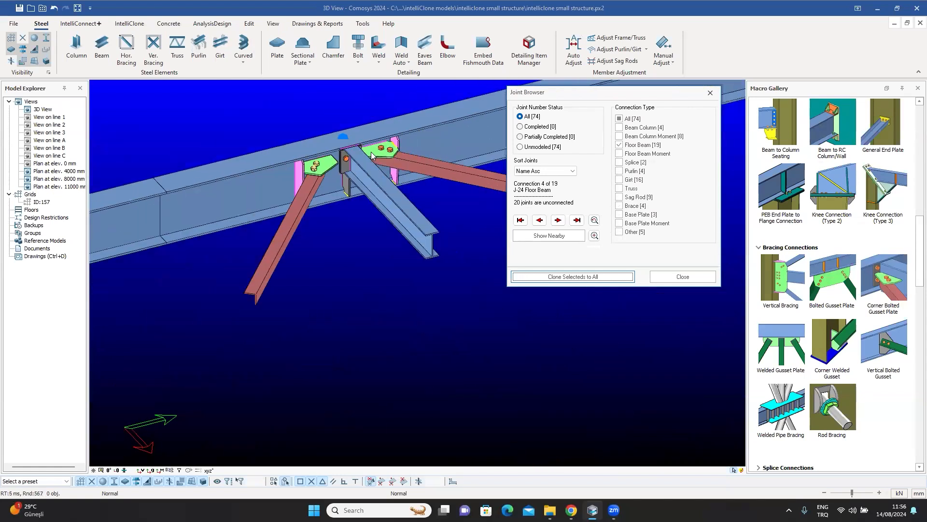
middle_click_drag(387, 377, 346, 275)
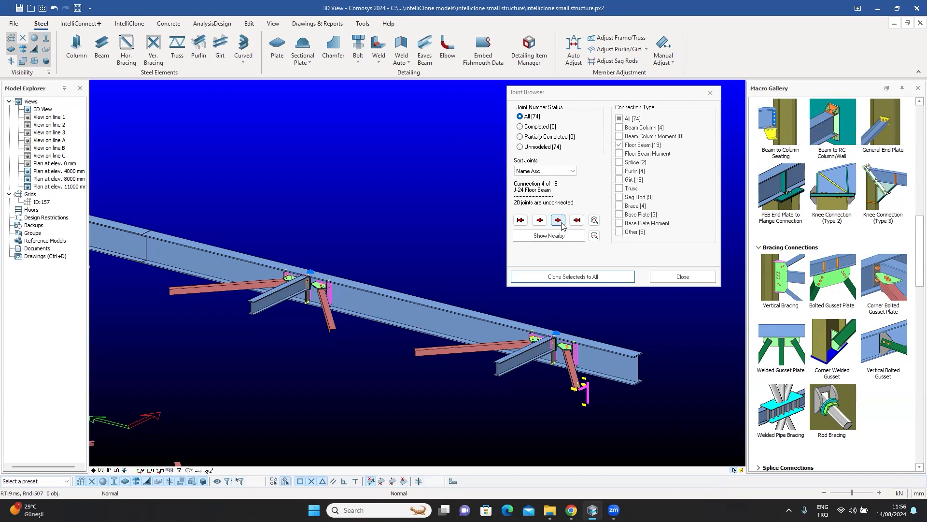
scroll(568, 347, "up", 3)
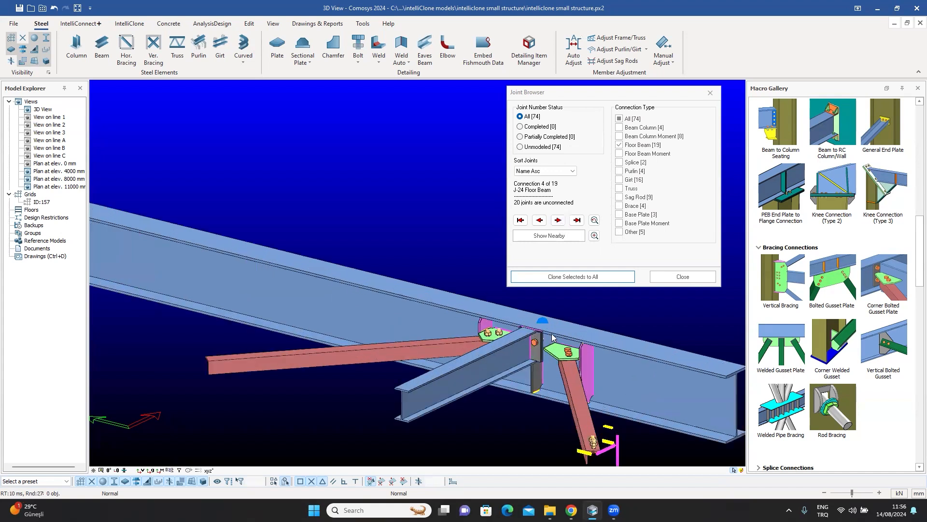
scroll(553, 336, "up", 2)
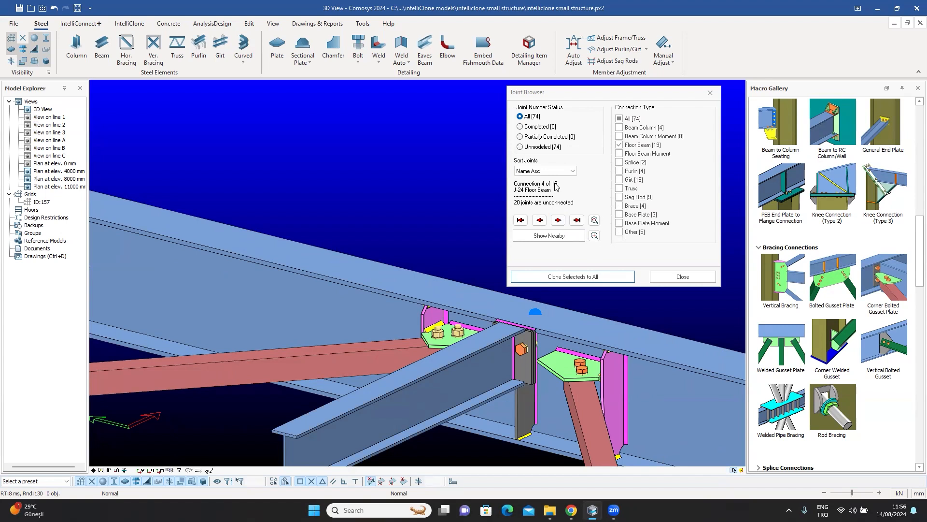
scroll(322, 229, "down", 10)
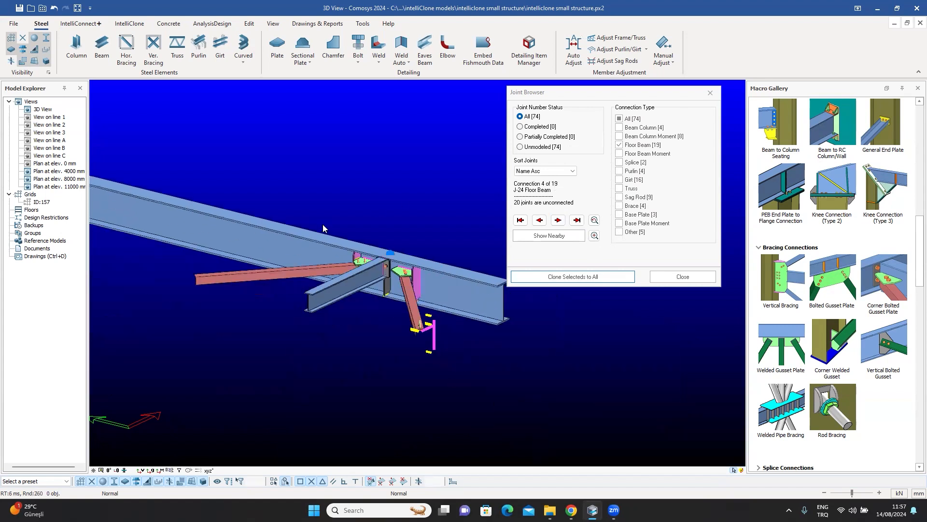
mouse_move(355, 276)
middle_mouse_down()
mouse_move(315, 277)
mouse_move(256, 195)
middle_mouse_up()
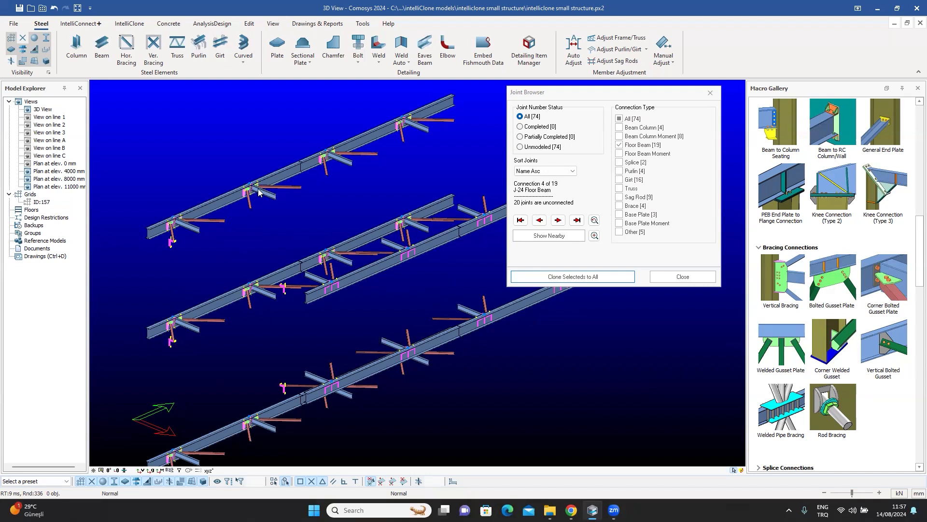
scroll(235, 180, "up", 5)
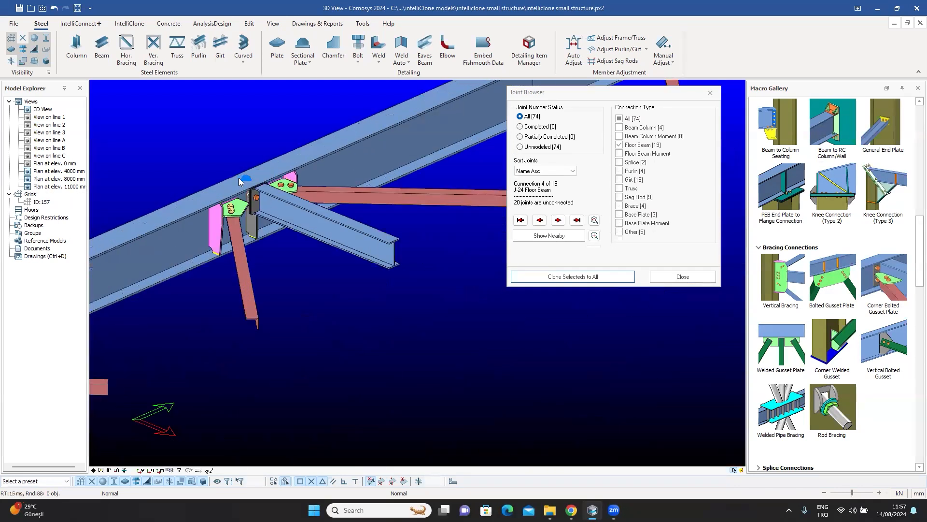
scroll(239, 181, "down", 5)
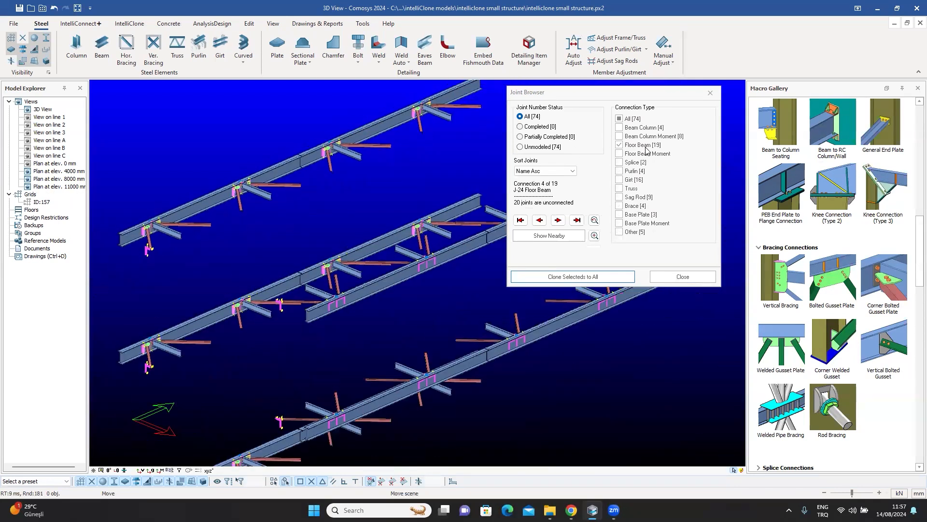
Switch the joint filter from Floor Beam to Beam Column Moment connections and bring the filtered frame into view.
left_click(620, 145)
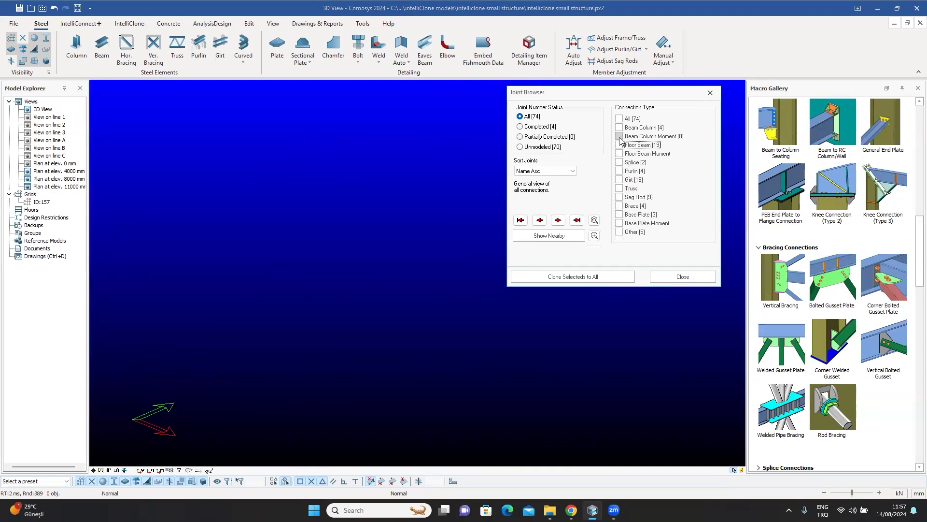
left_click(620, 137)
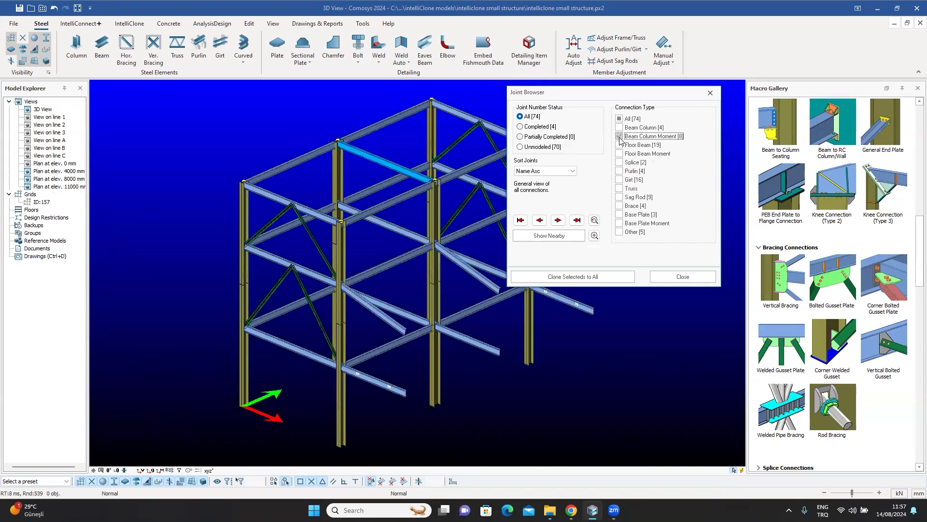
middle_click_drag(441, 245, 396, 231)
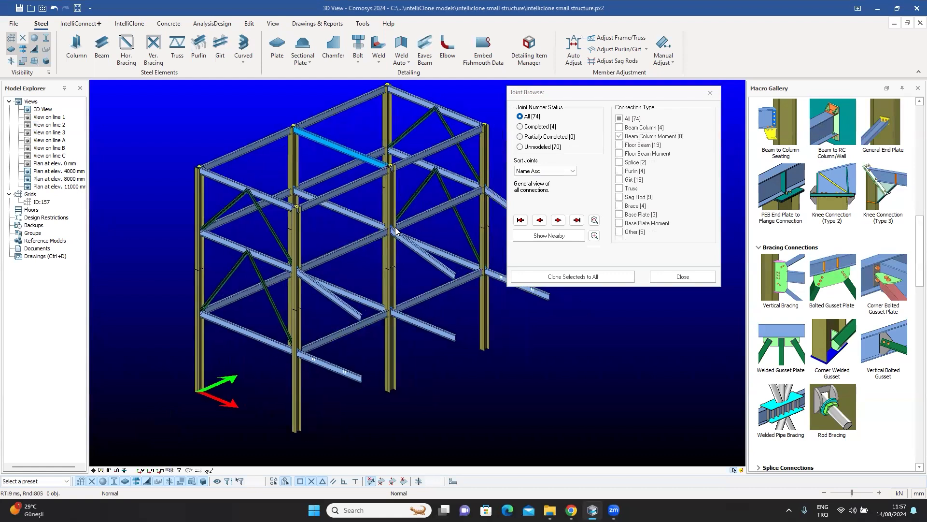
Examine the column, two beams and brace meeting at the lower corner column's unconnected beam column moment joint.
scroll(207, 313, "up", 10)
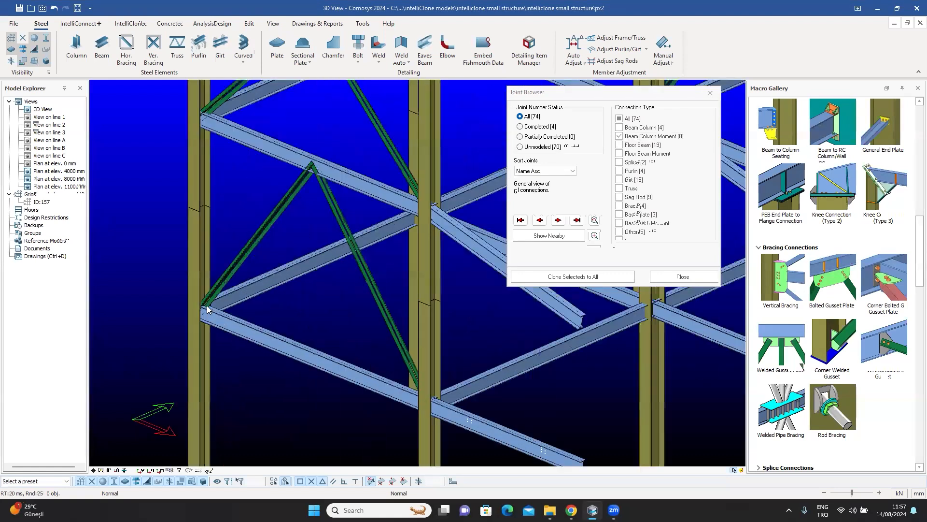
left_click(190, 195)
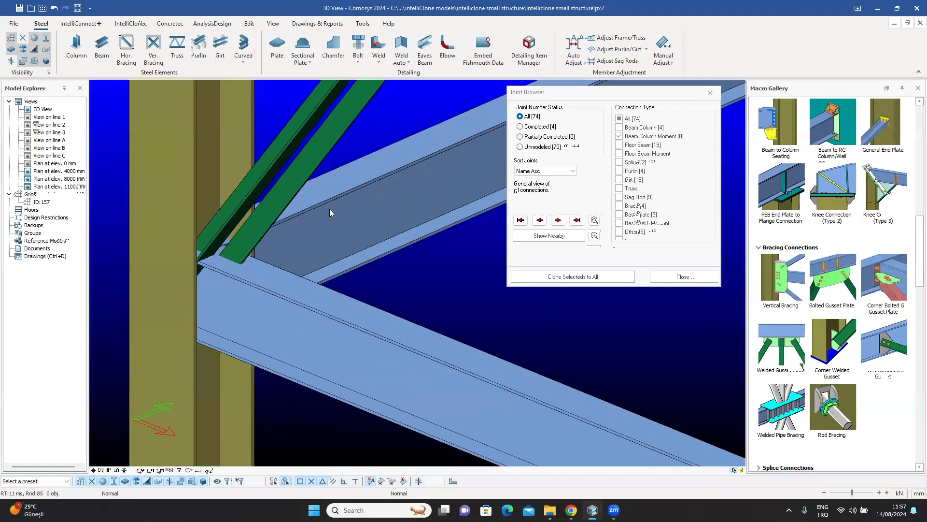
left_click(368, 195)
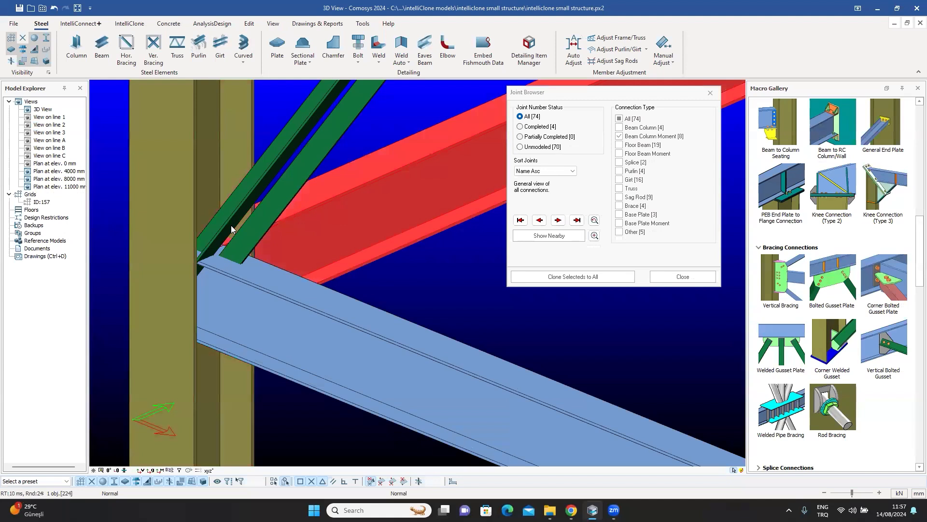
left_click(278, 317)
left_click(309, 159)
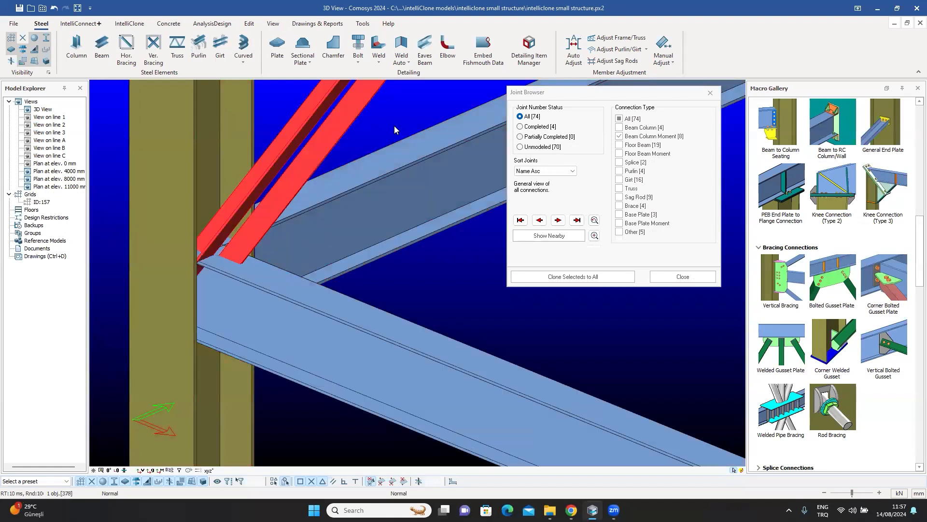
key("Escape")
Add a Haunch connection between the corner column and the rear beam, and check it from another direction.
scroll(816, 264, "up", 5)
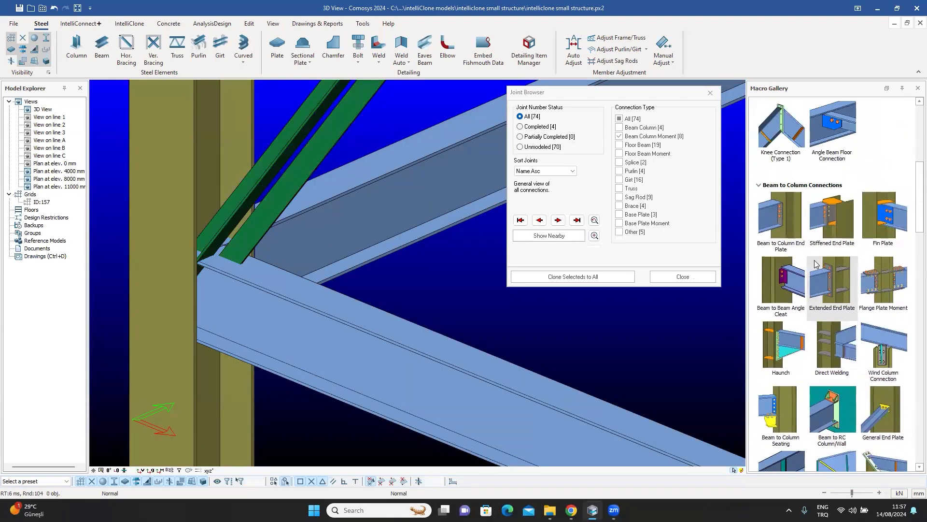
scroll(815, 263, "down", 3)
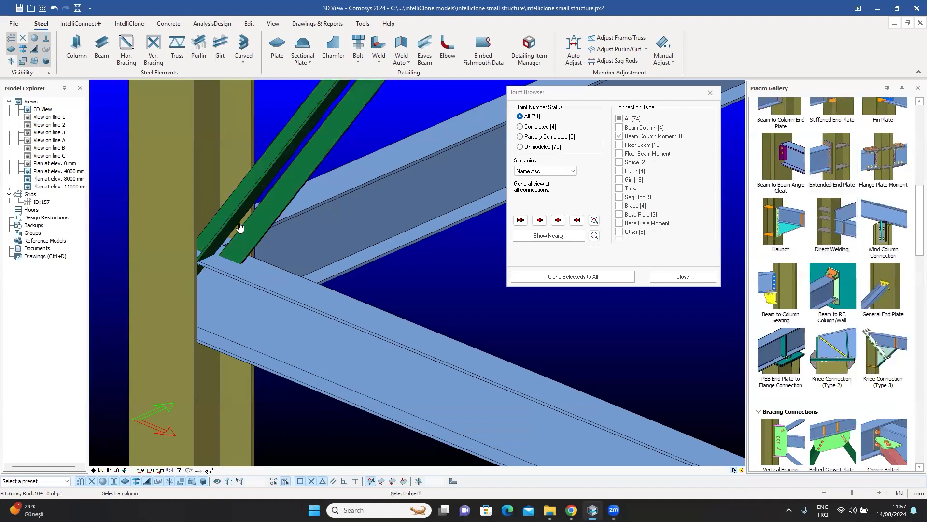
left_click(188, 181)
left_click(377, 170)
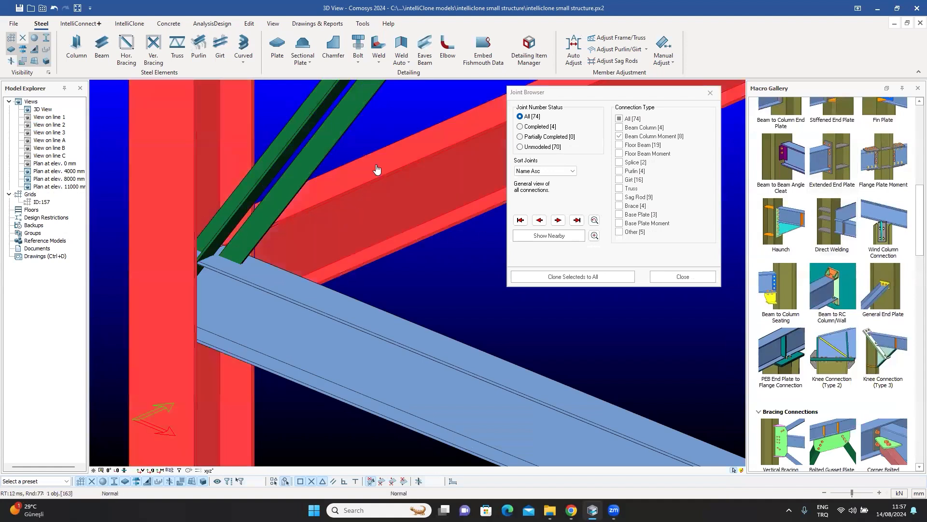
right_click(373, 122)
right_click(374, 122)
left_click(381, 278)
left_click(381, 279)
double_click(381, 279)
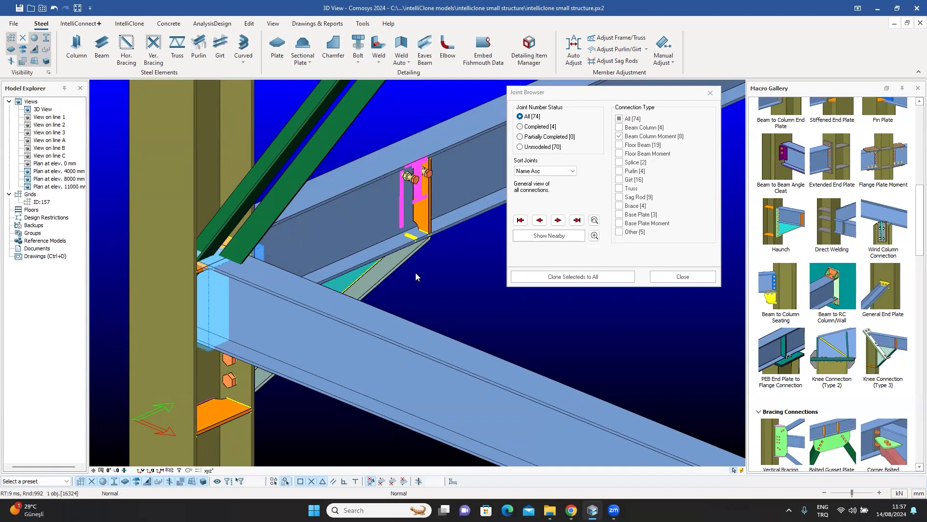
double_click(391, 267)
left_click(291, 159)
left_click(273, 354)
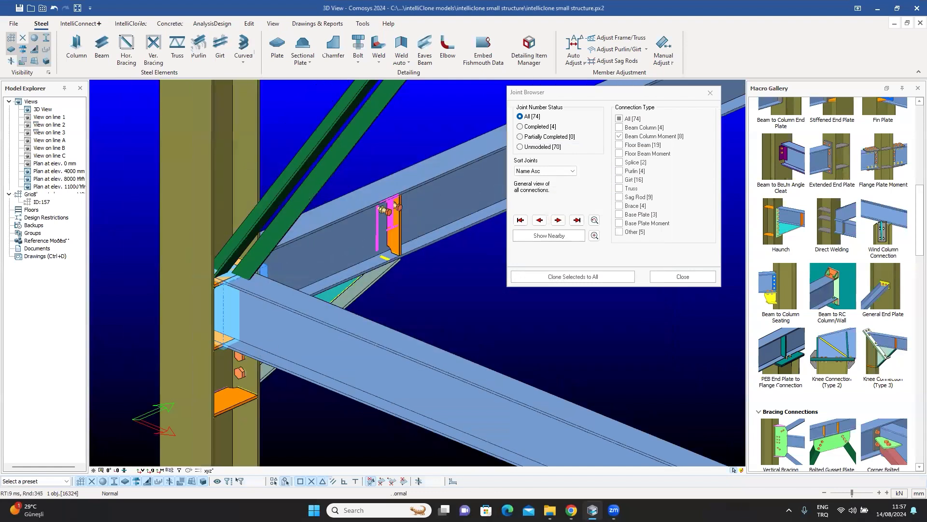
scroll(286, 305, "down", 2)
middle_click_drag(328, 324, 411, 336)
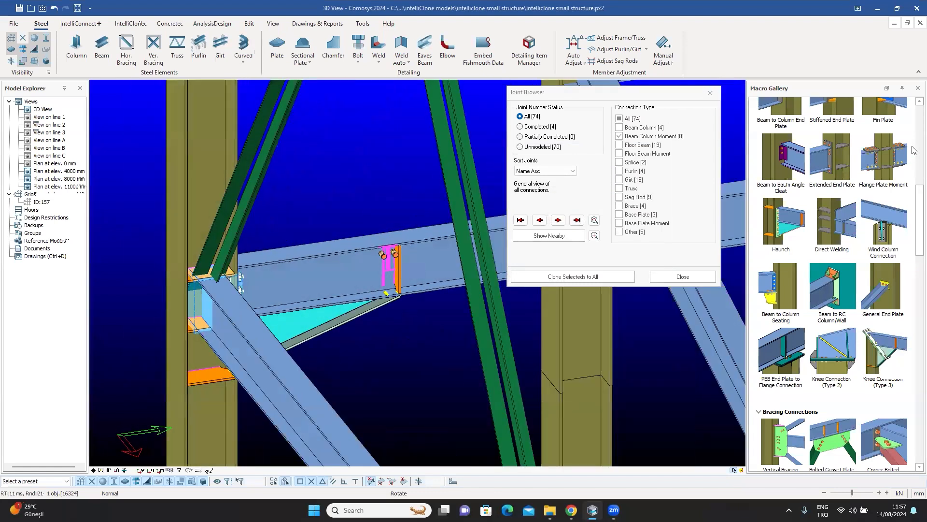
Add a Stiffened End Plate connection joining the front beam to the corner column, using the column's upper and lower stiffener plates.
scroll(831, 319, "up", 4)
left_click(834, 314)
scroll(221, 238, "up", 2)
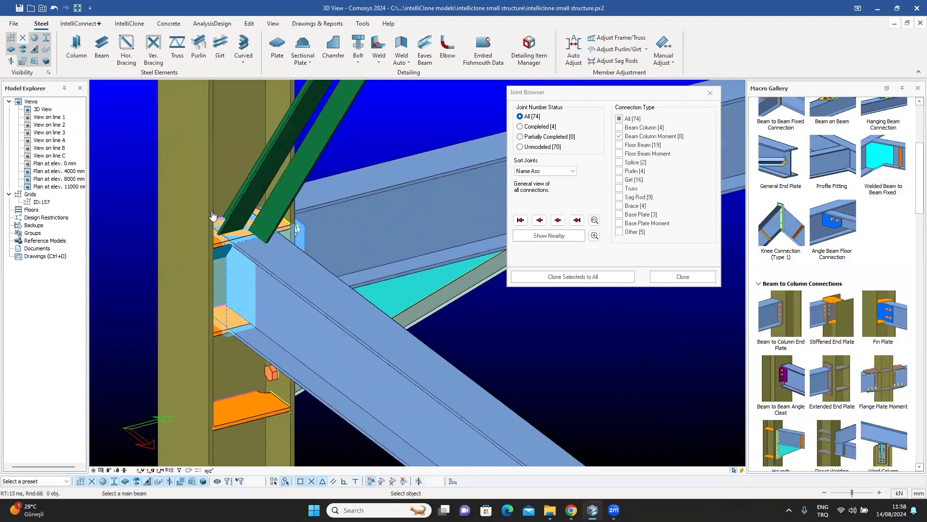
left_click(209, 187)
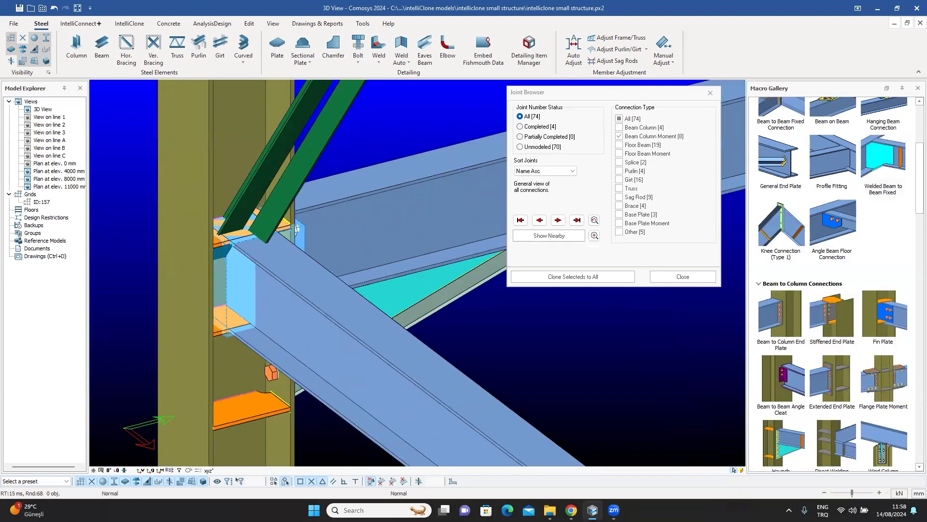
left_click(323, 311)
scroll(222, 189, "up", 3)
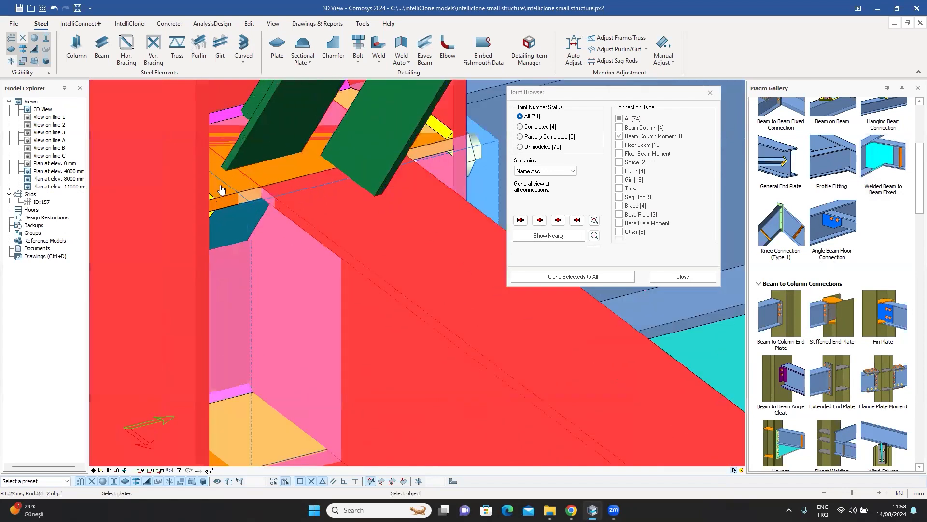
scroll(222, 190, "up", 1)
left_click(222, 189)
scroll(222, 189, "down", 3)
scroll(222, 339, "up", 2)
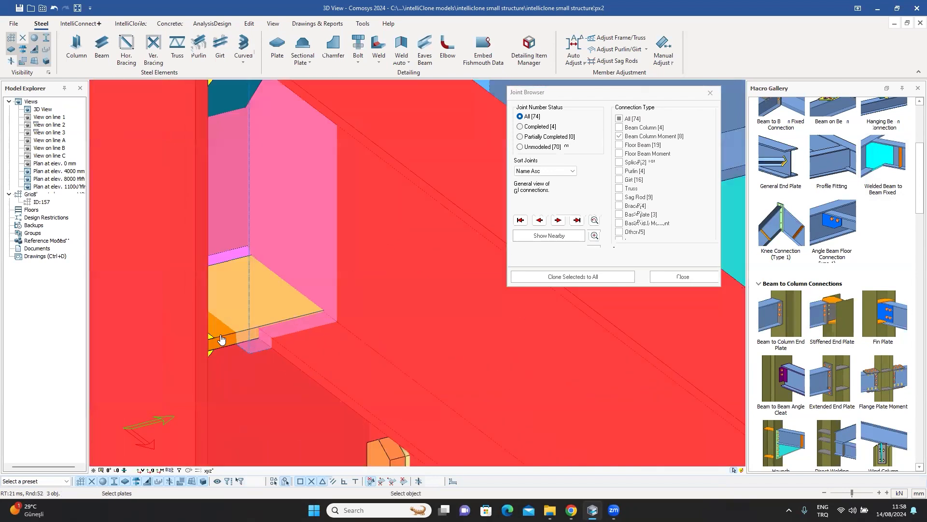
left_click(222, 340)
right_click(222, 340)
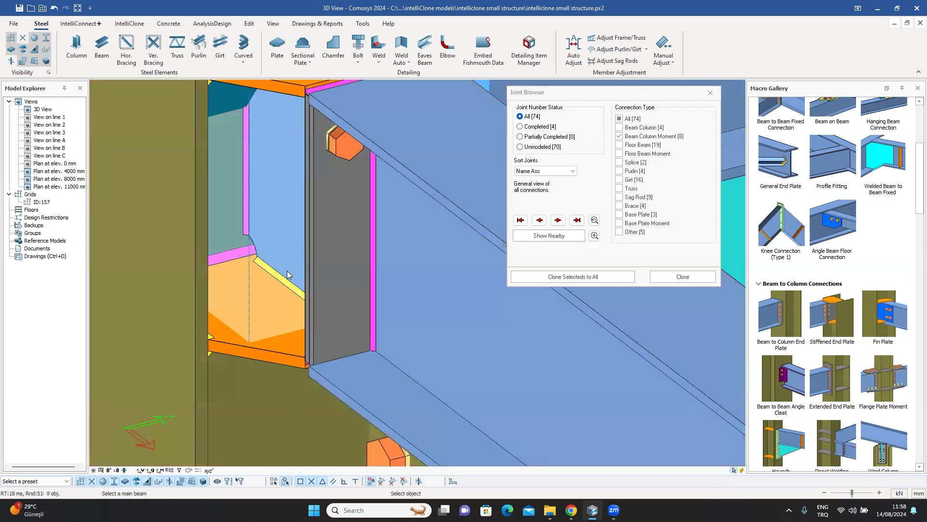
Turn off the display of the transparent cut volumes around the corner joint.
scroll(299, 277, "down", 4)
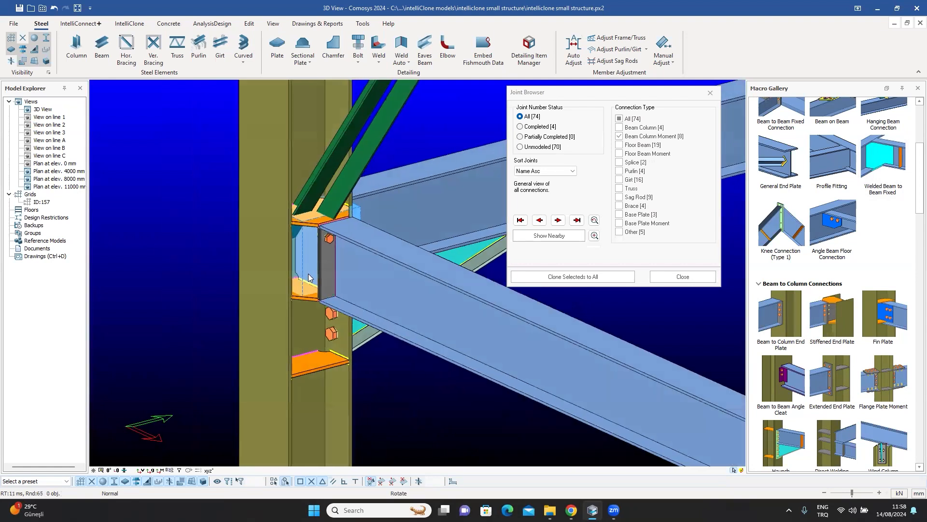
left_click(25, 62)
scroll(340, 244, "up", 2)
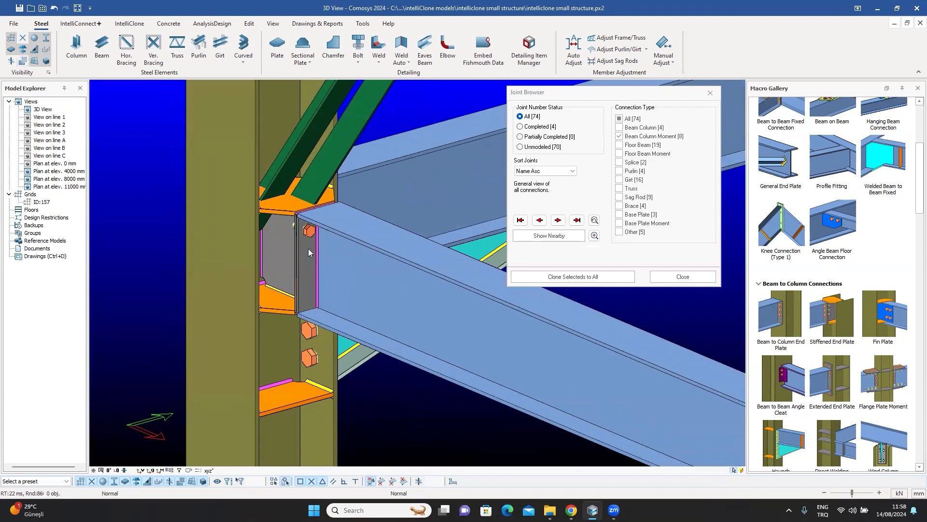
Set the stiffened end plate's vertical bolt spacing to three repeated intervals, for four bolt rows.
left_click(311, 235)
double_click(311, 234)
left_click(265, 91)
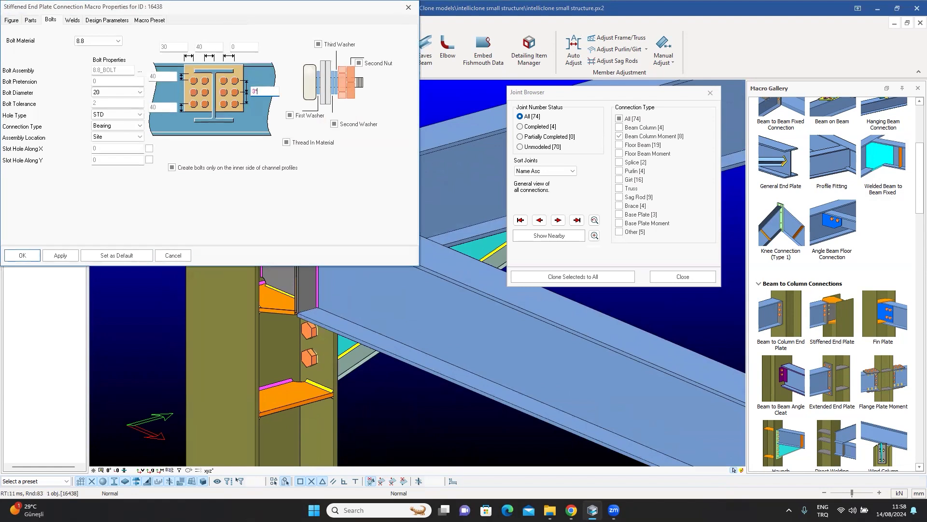
left_click(22, 255)
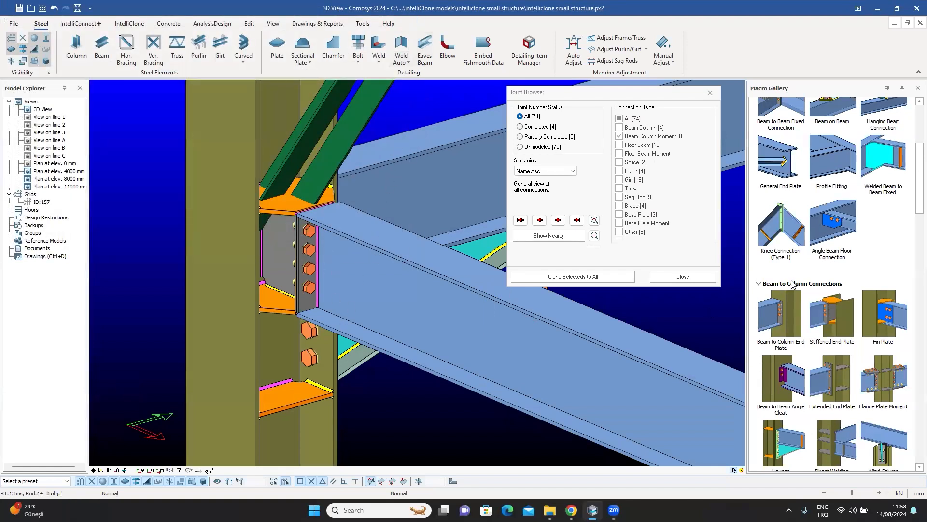
Add a Corner Bolted Gusset Plate connecting the brace to the corner column, with the upper stiffener plate as boundary member.
scroll(864, 324, "down", 5)
scroll(886, 329, "down", 1)
left_click(895, 301)
left_click(307, 133)
left_click(282, 213)
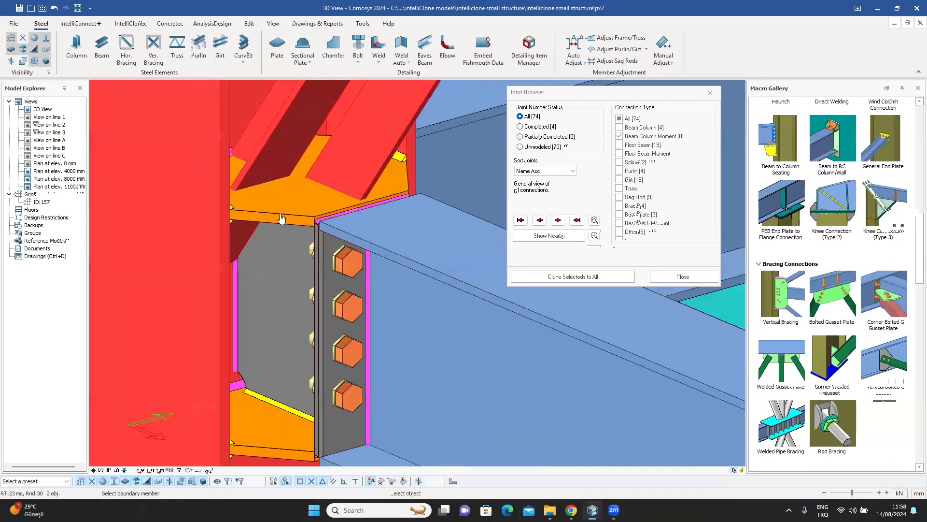
scroll(284, 218, "up", 3)
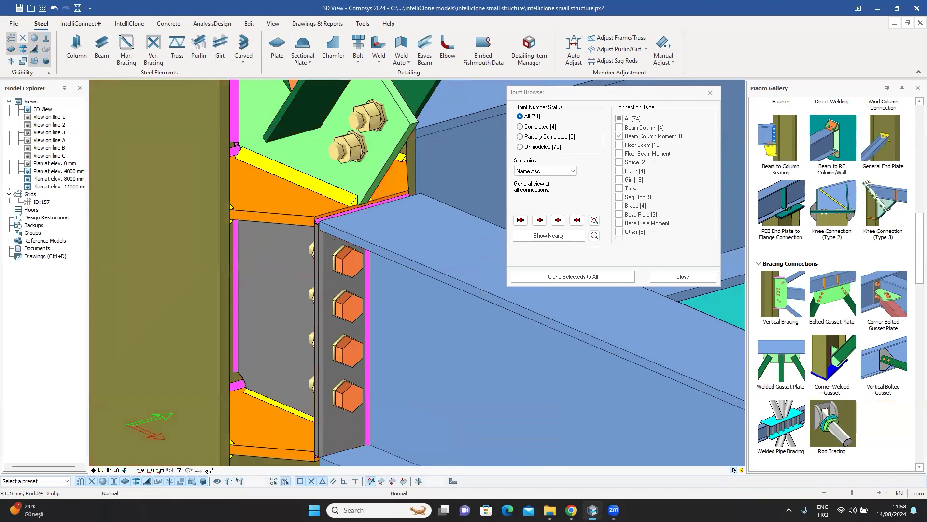
scroll(288, 231, "down", 4)
left_click(296, 218)
Bring up beam column moment joint J-17 together with its similar joints in the joint browser.
middle_click_drag(297, 219, 161, 313)
scroll(281, 247, "down", 8)
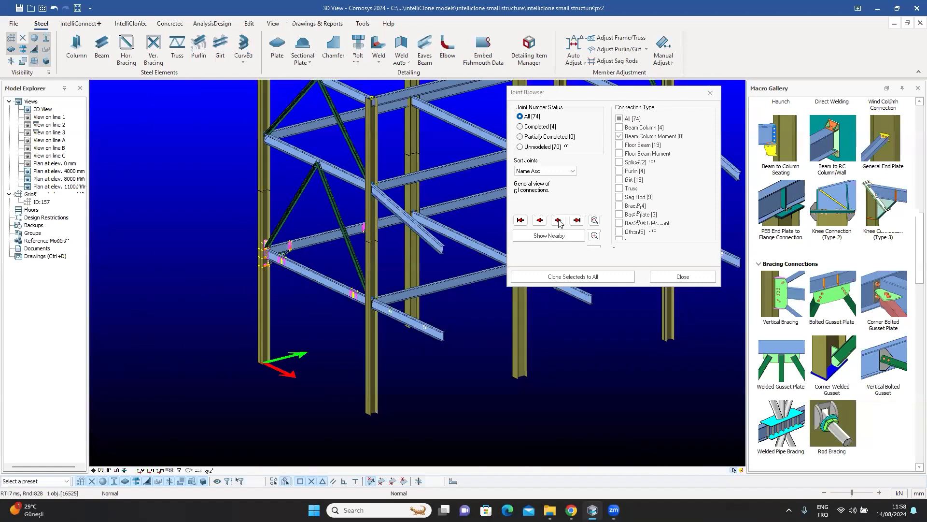
left_click(558, 221)
Examine the similar unconnected moment joints on both columns and compare them with the finished connection at joint J-17.
middle_click_drag(318, 272, 305, 264)
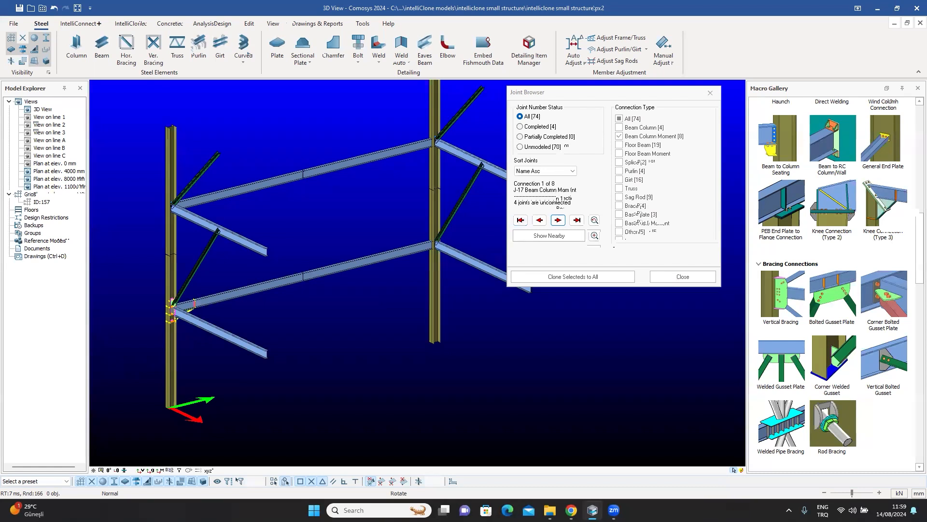
middle_click_drag(368, 300, 372, 296)
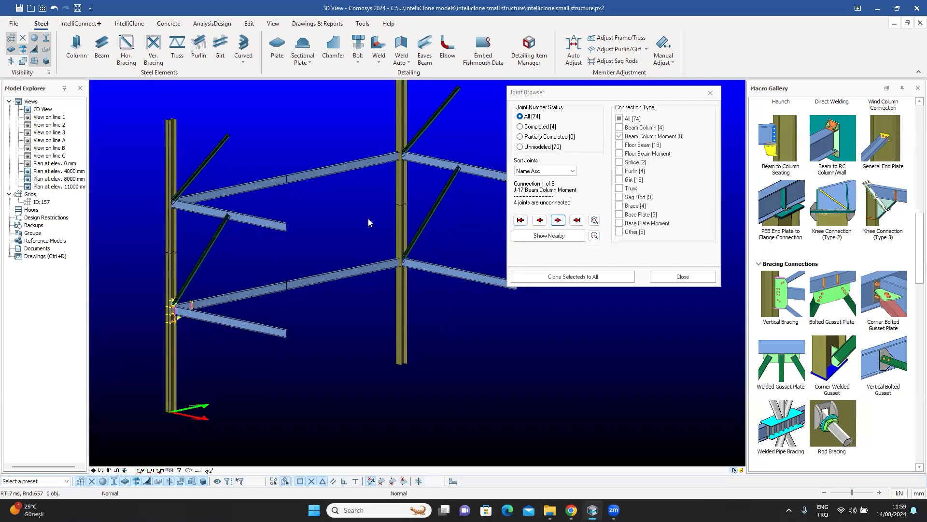
middle_click_drag(306, 270, 305, 266)
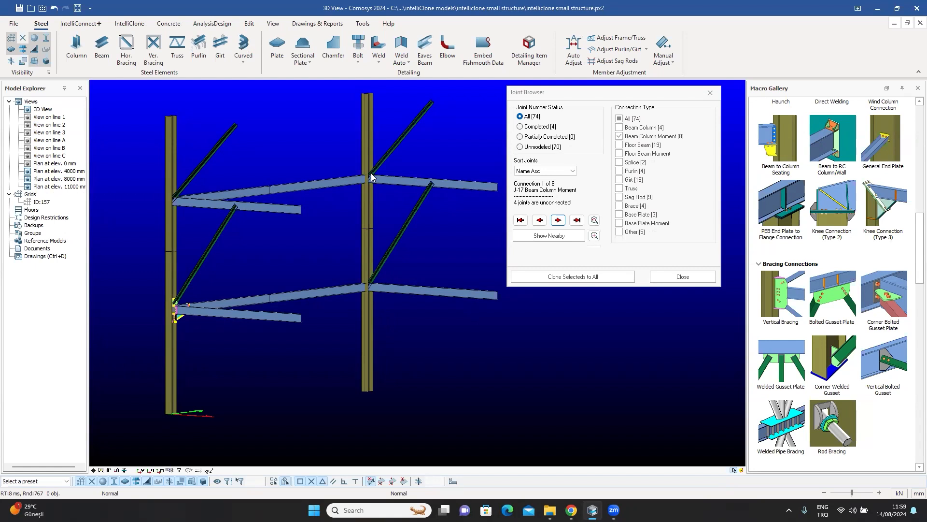
middle_click_drag(355, 208, 412, 227)
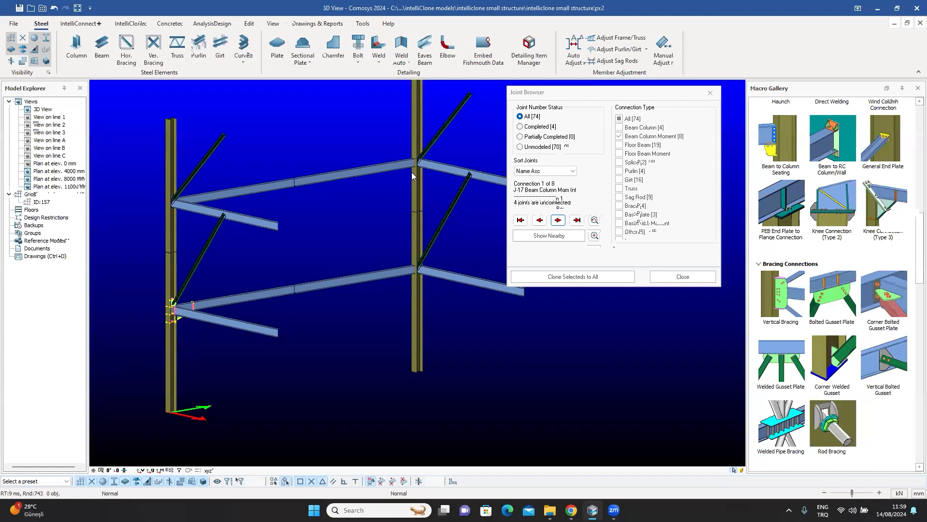
scroll(184, 291, "up", 5)
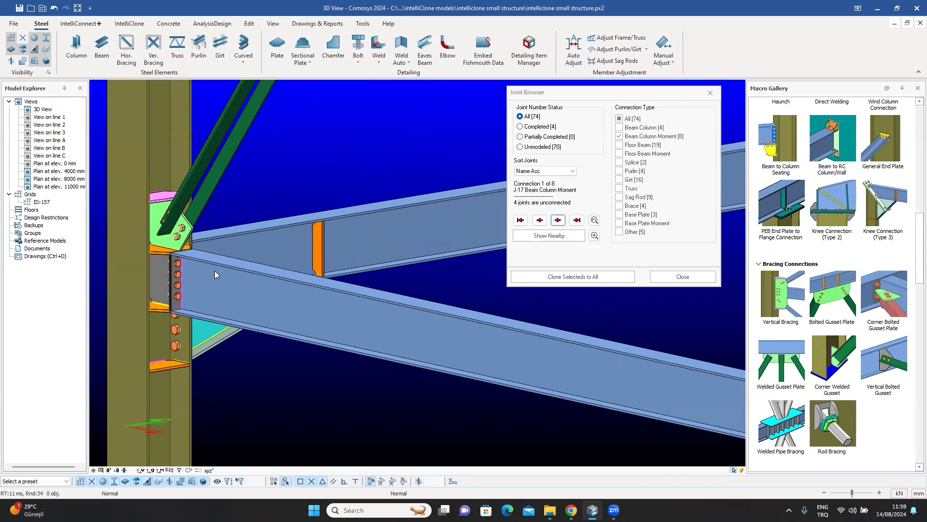
scroll(215, 270, "down", 5)
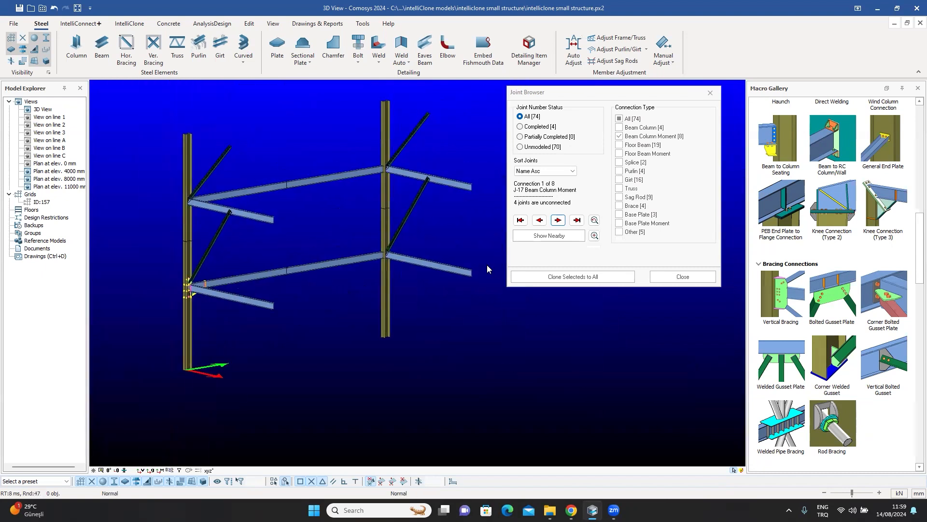
Select all the plates, bolt groups and welds of the finished connection at joint J-17.
scroll(187, 291, "up", 4)
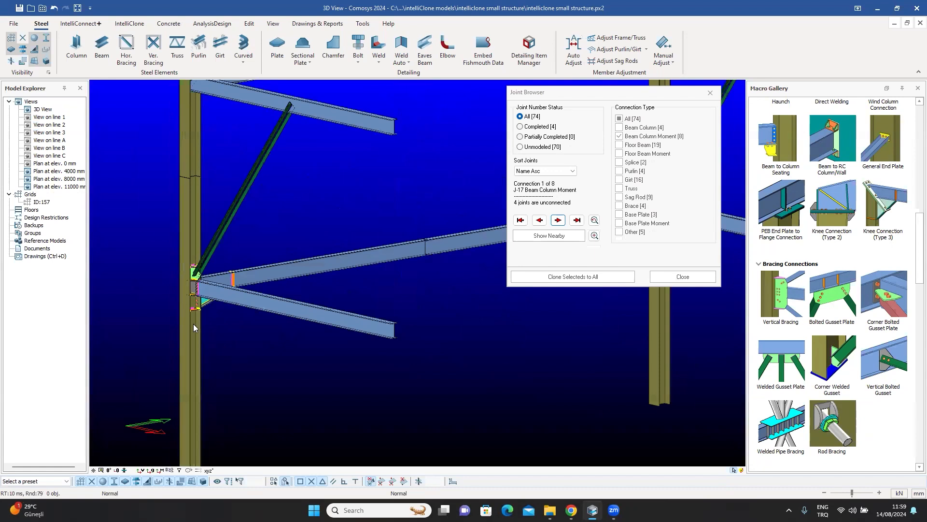
scroll(191, 310, "up", 2)
left_click_drag(162, 237, 282, 324)
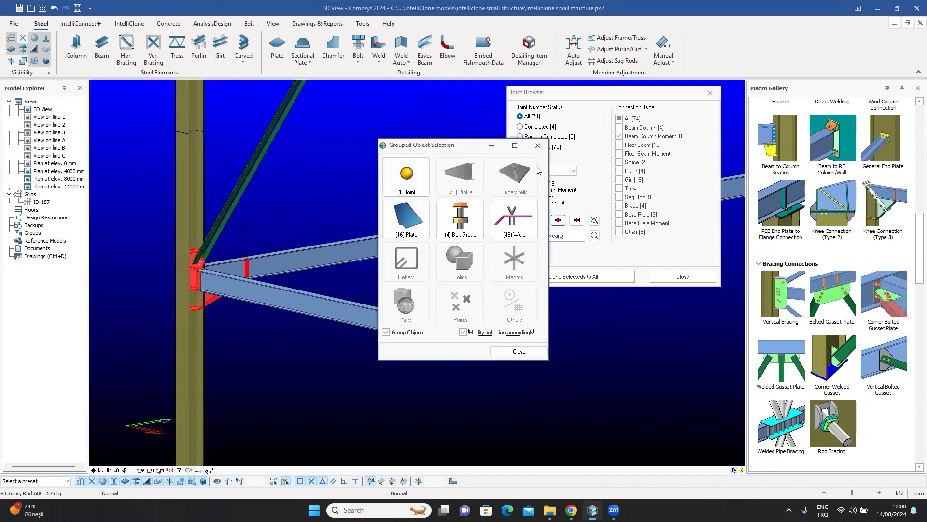
left_click(537, 146)
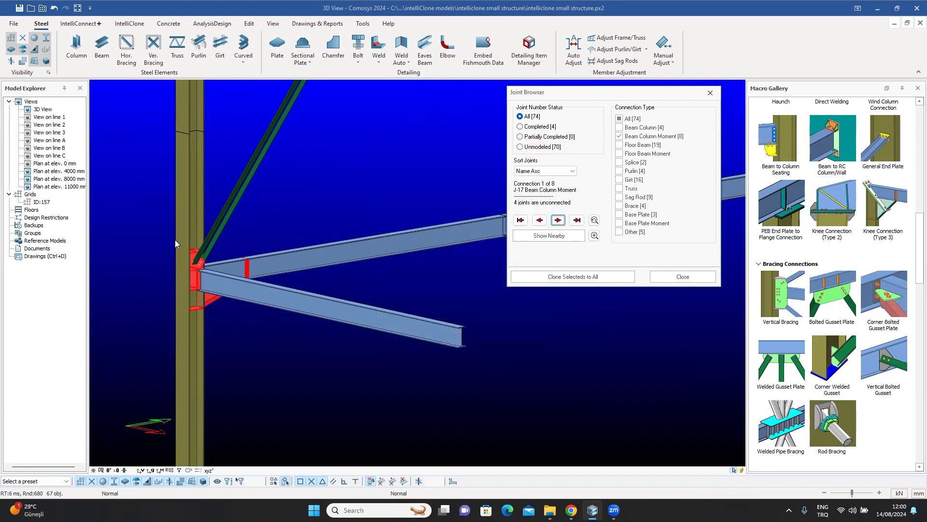
Clone the selected J-17 connection objects to all matching unconnected joints.
left_click(568, 277)
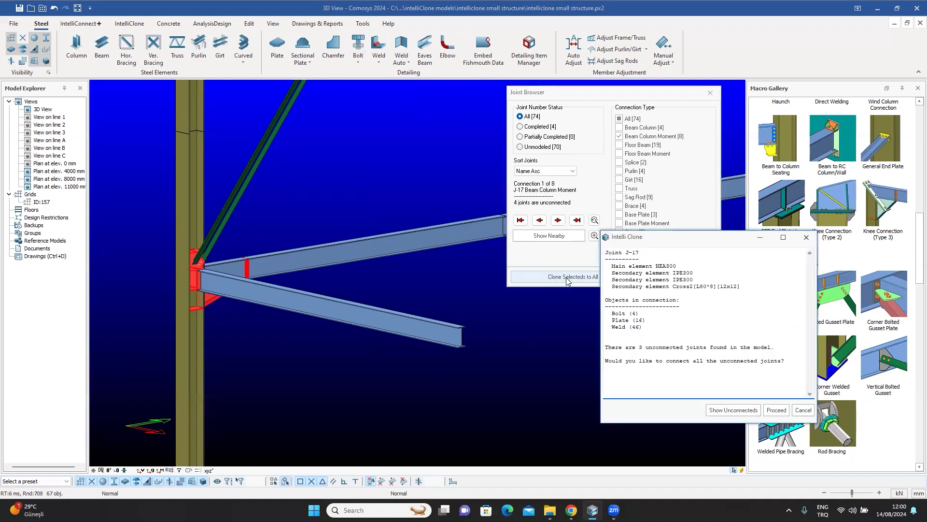
left_click(806, 237)
scroll(400, 306, "down", 6)
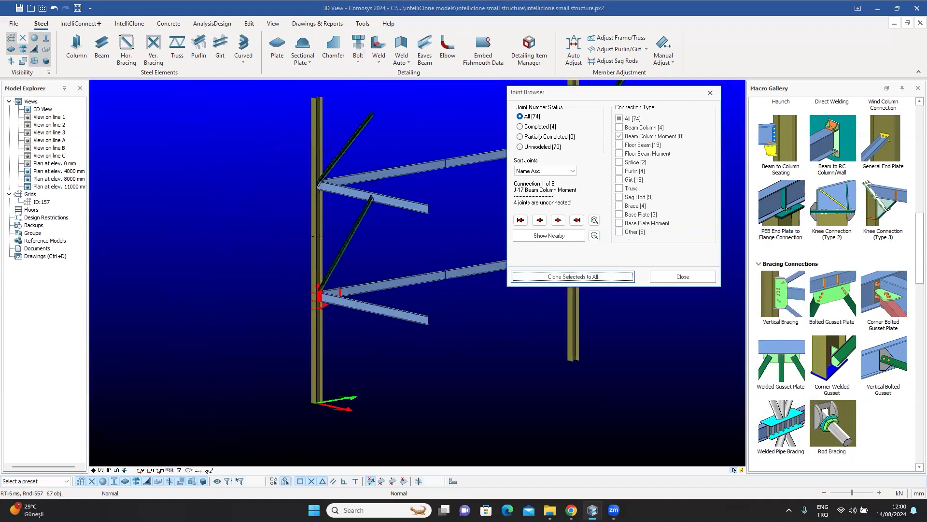
middle_click_drag(251, 302, 119, 301)
left_click(567, 277)
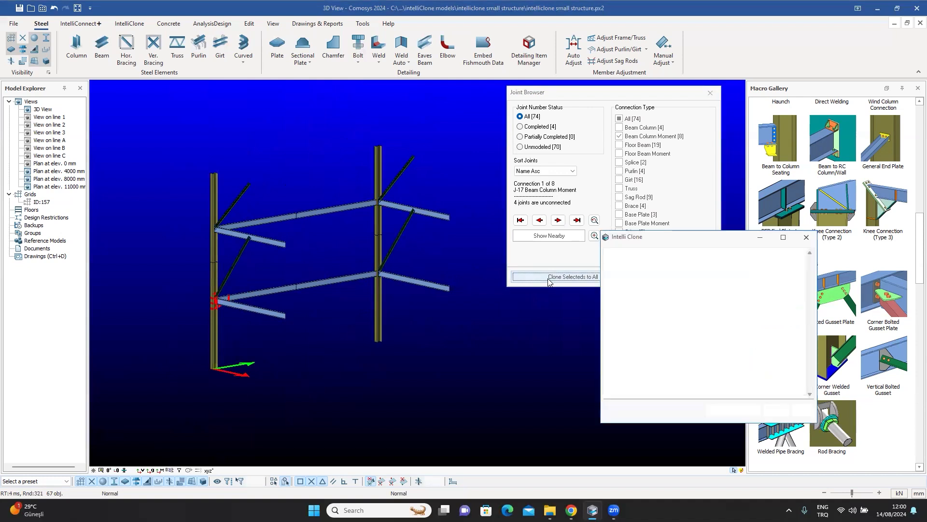
left_click(778, 413)
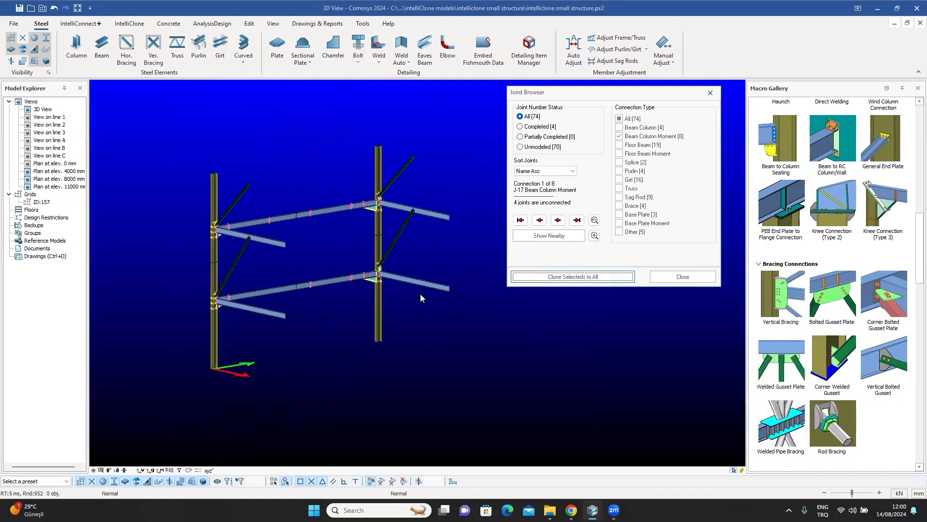
Examine the cloned moment connections at the matching joints on both columns.
scroll(219, 242, "up", 5)
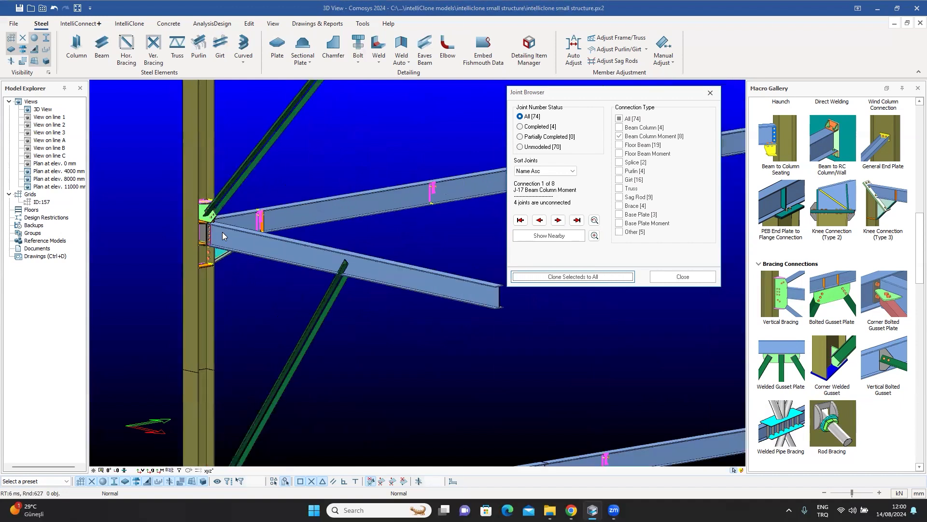
scroll(222, 232, "down", 5)
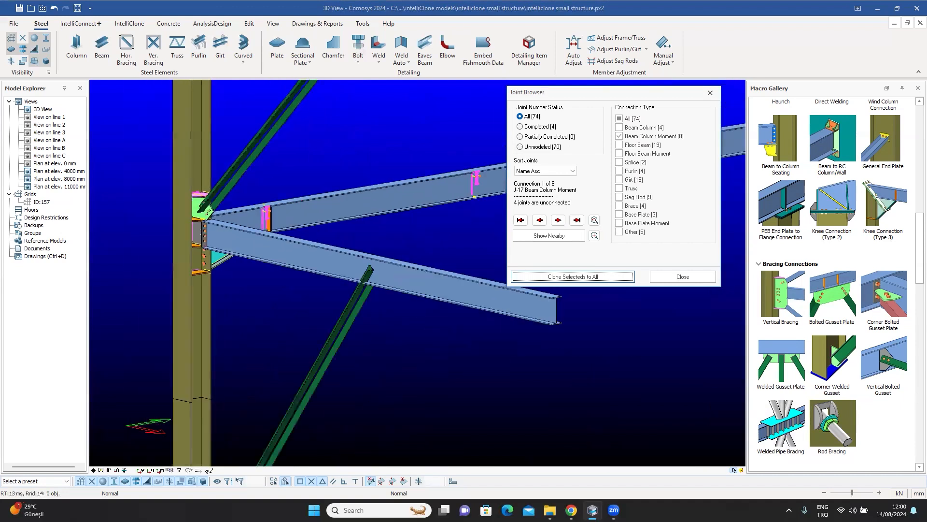
scroll(211, 375, "up", 5)
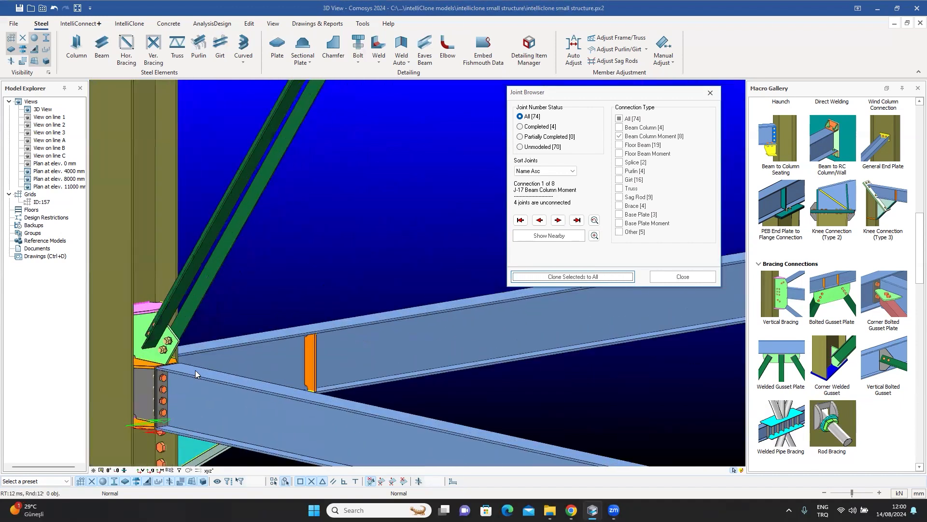
scroll(188, 183, "down", 3)
scroll(201, 193, "up", 6)
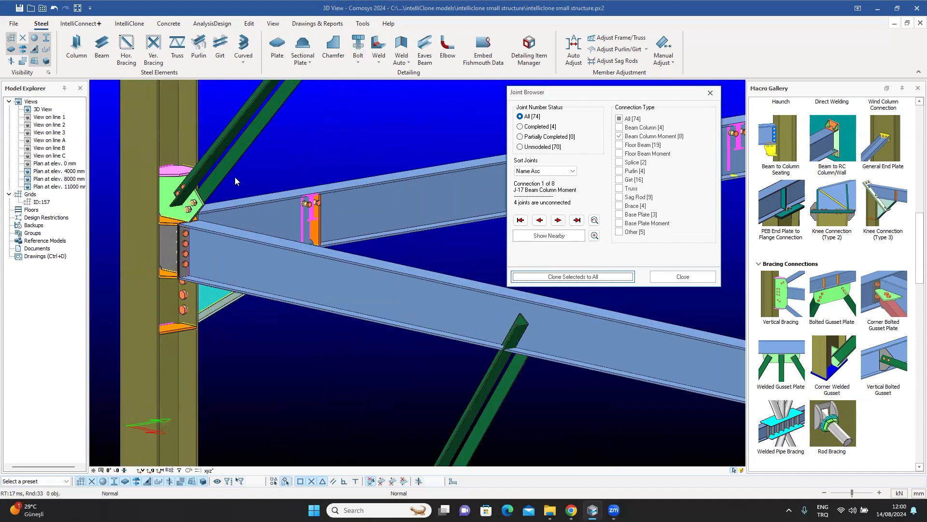
scroll(198, 224, "down", 6)
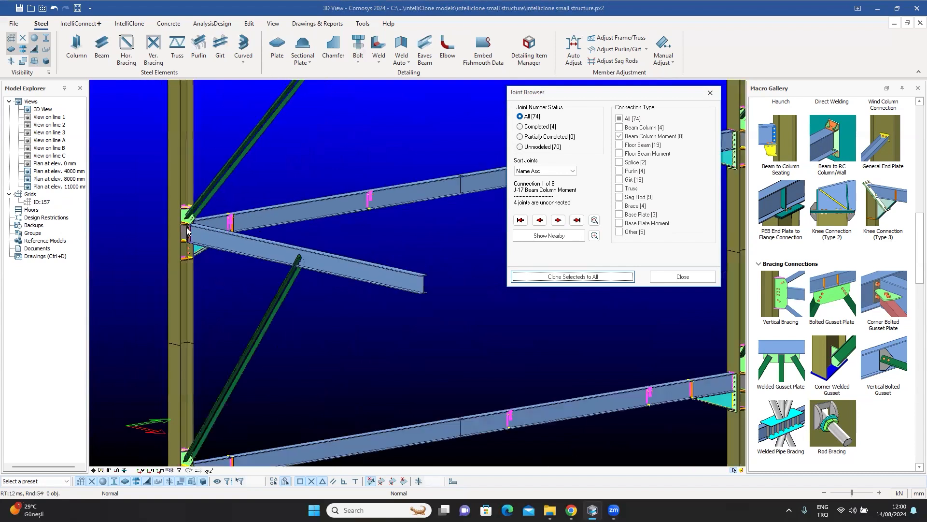
scroll(375, 190, "up", 3)
scroll(377, 194, "down", 5)
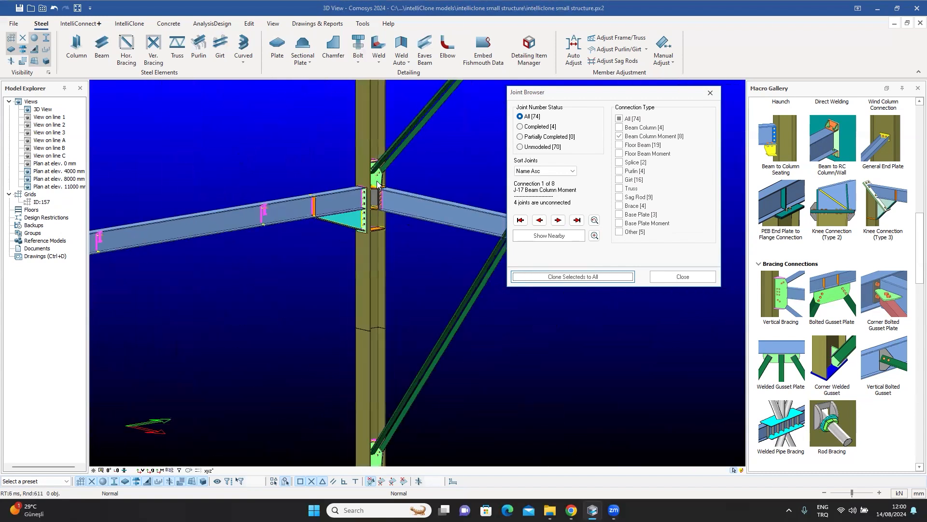
Filter the joint browser to base plate joints only and bring up joint J-1 with its similar joints.
left_click(620, 137)
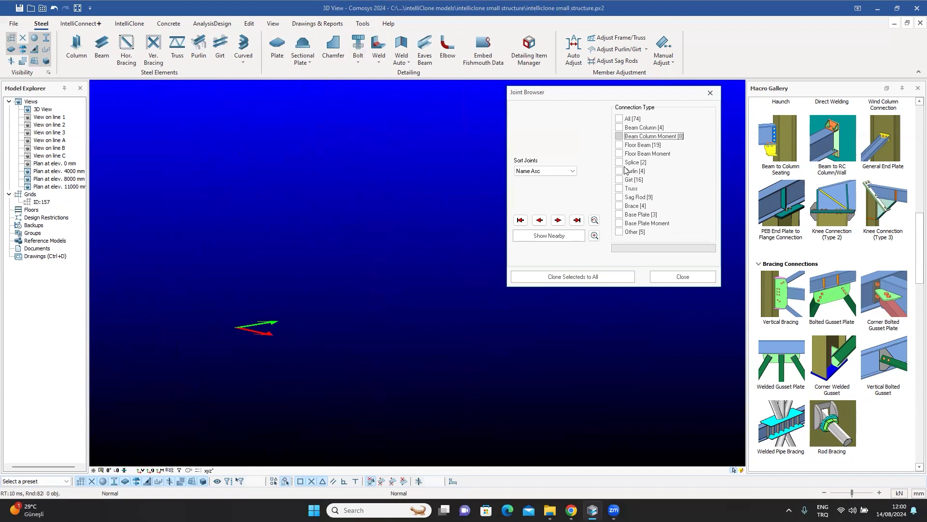
left_click(620, 214)
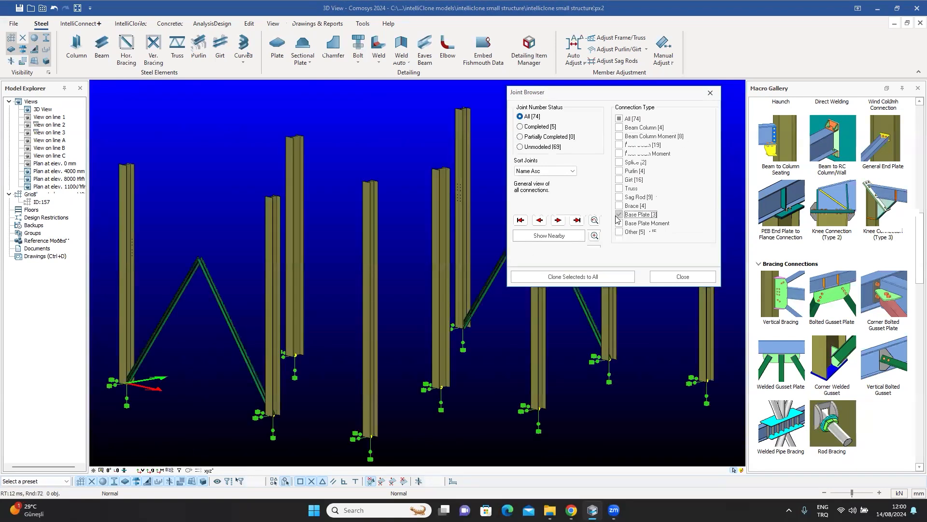
scroll(340, 271, "down", 3)
middle_click_drag(333, 287, 316, 314)
scroll(214, 335, "up", 3)
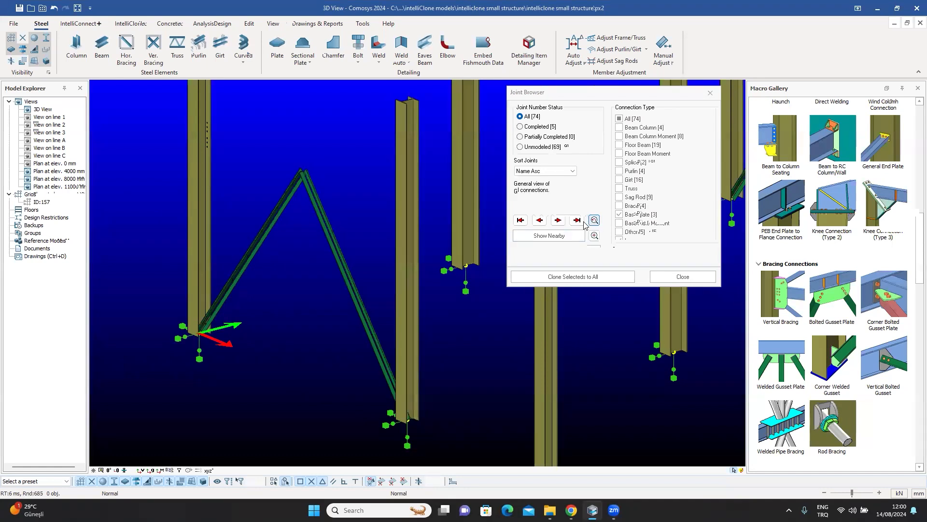
left_click(558, 219)
scroll(389, 259, "down", 3)
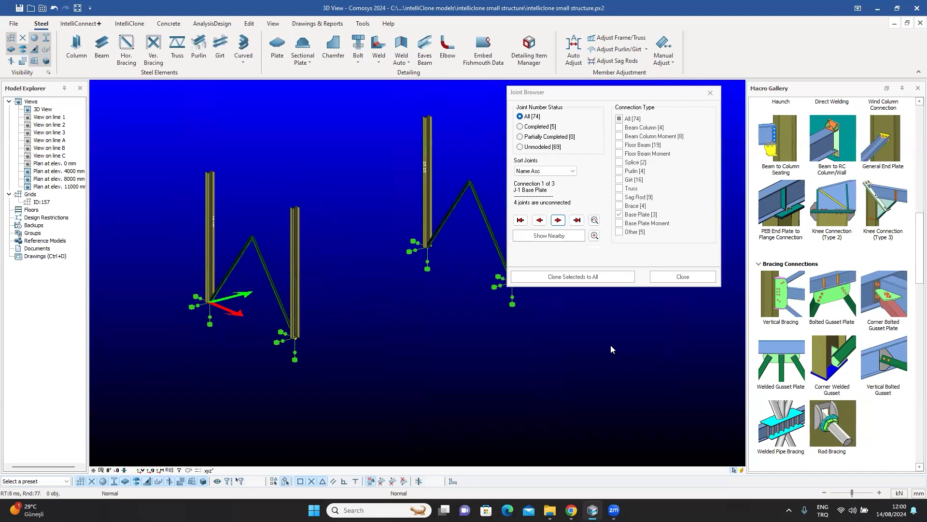
Add a stiffened base plate with the Base Plate macro to the foot of the column at joint J-1.
scroll(815, 327, "down", 10)
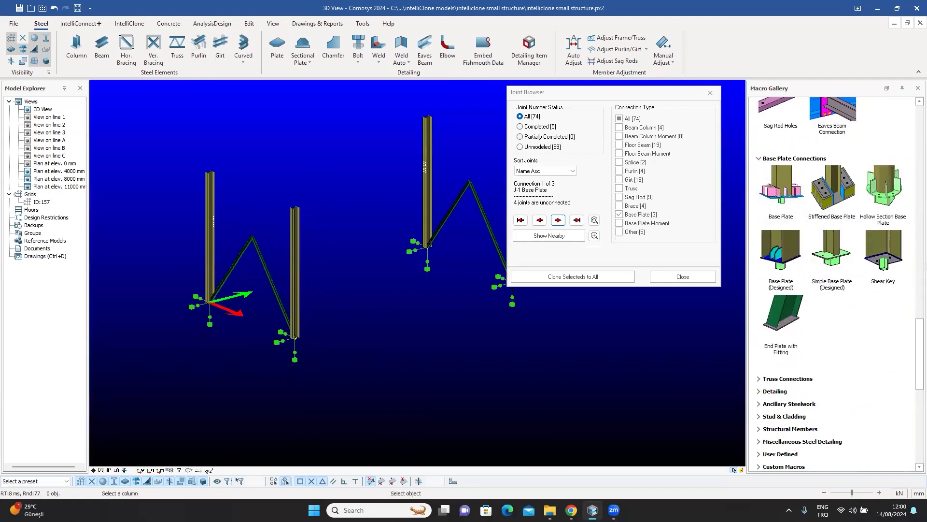
scroll(208, 294, "up", 5)
left_click(195, 283)
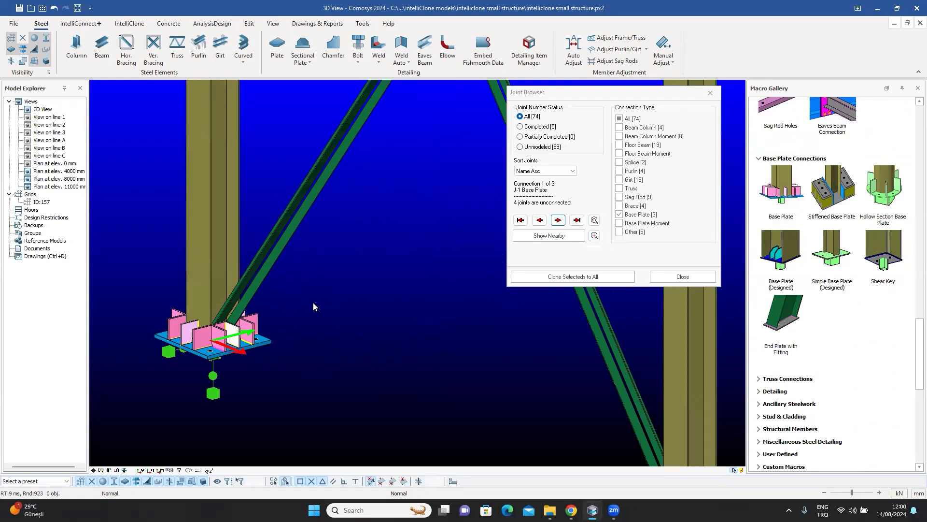
middle_click_drag(313, 302, 330, 296)
scroll(291, 319, "up", 3)
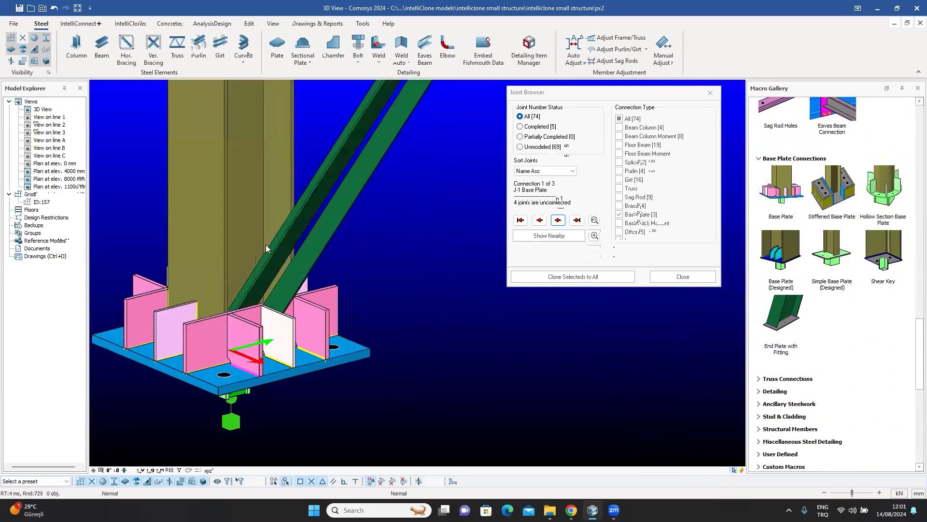
Delete the base plate stiffener that clashes with the brace, together with its weld.
left_click(286, 330)
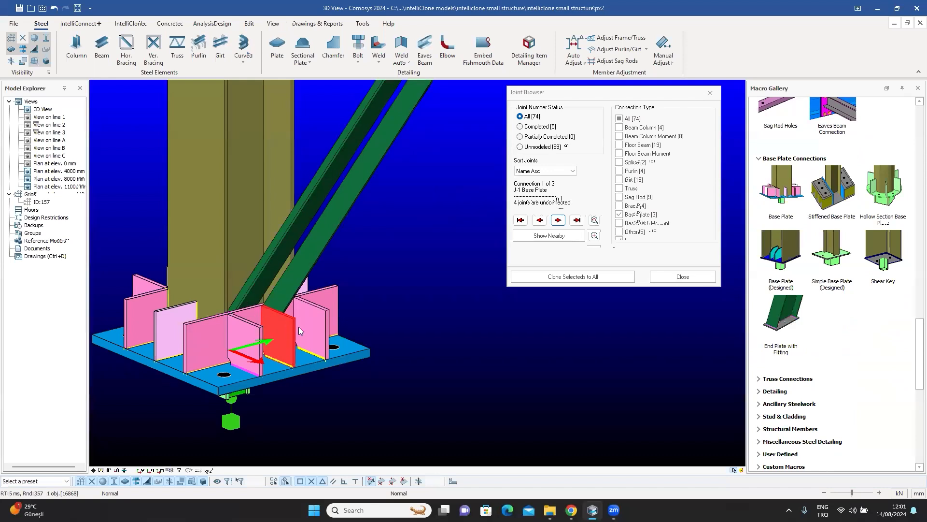
left_click(299, 326)
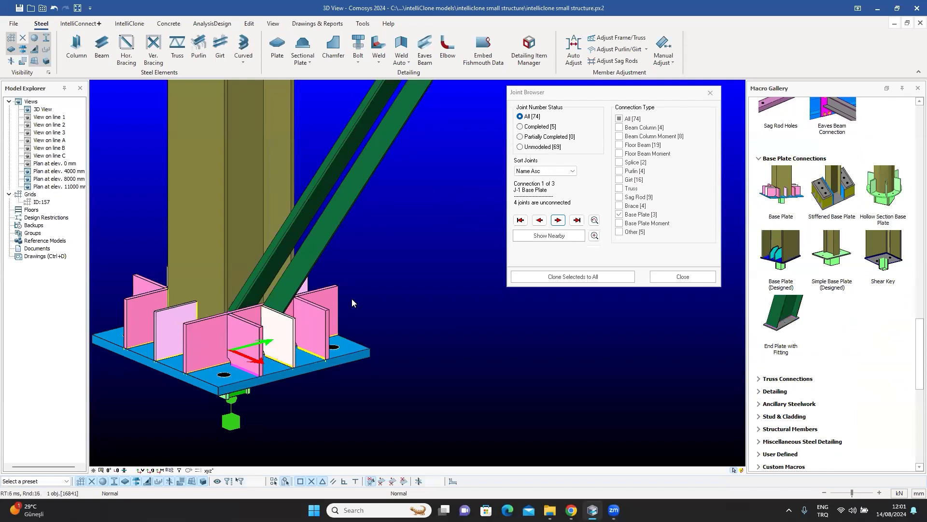
left_click(489, 229)
left_click(284, 375)
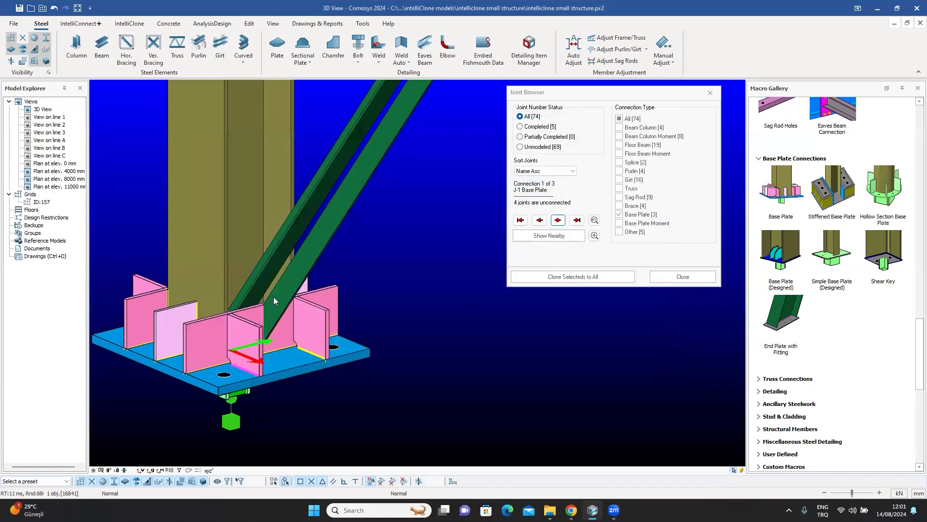
Add a Corner Bolted Gusset Plate connection joining the brace to the column and its base plate.
scroll(815, 254, "up", 8)
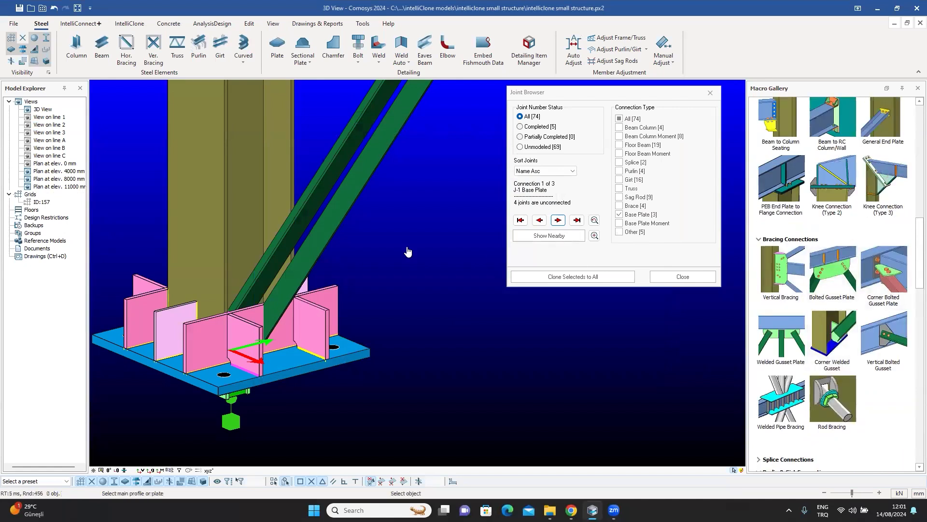
left_click(251, 182)
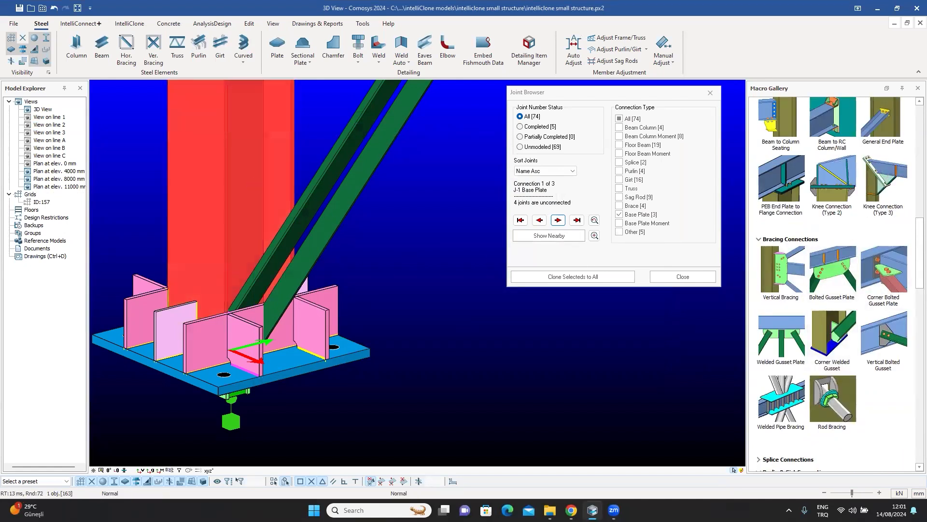
left_click(328, 219)
left_click(294, 366)
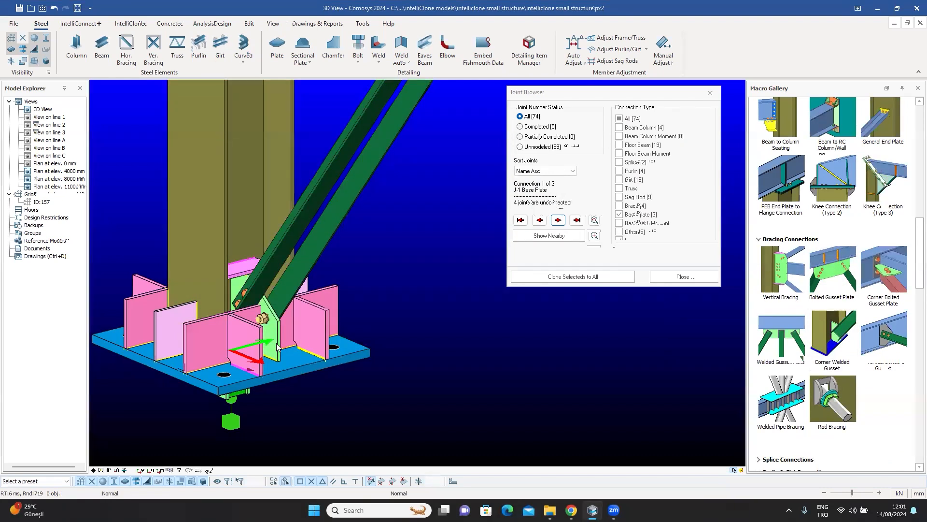
Set the uppermost distance in the corner gusset connection's bolt layout to 100.
left_click(266, 317)
scroll(266, 323, "up", 5)
scroll(256, 314, "up", 2)
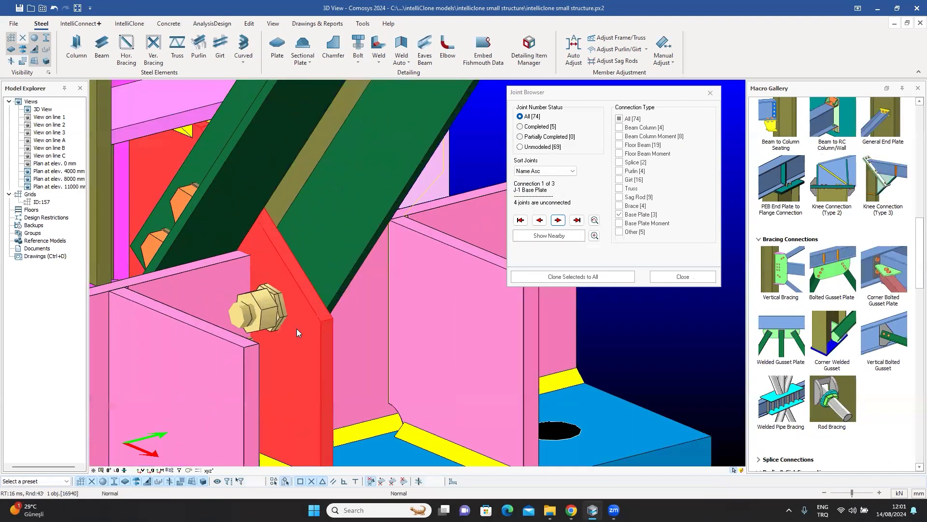
double_click(297, 329)
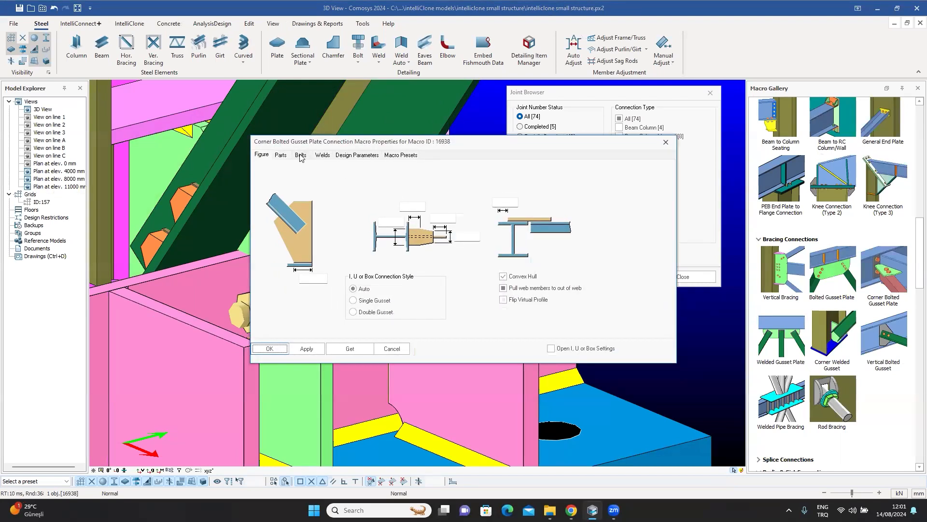
left_click(283, 155)
left_click(301, 155)
left_click(413, 196)
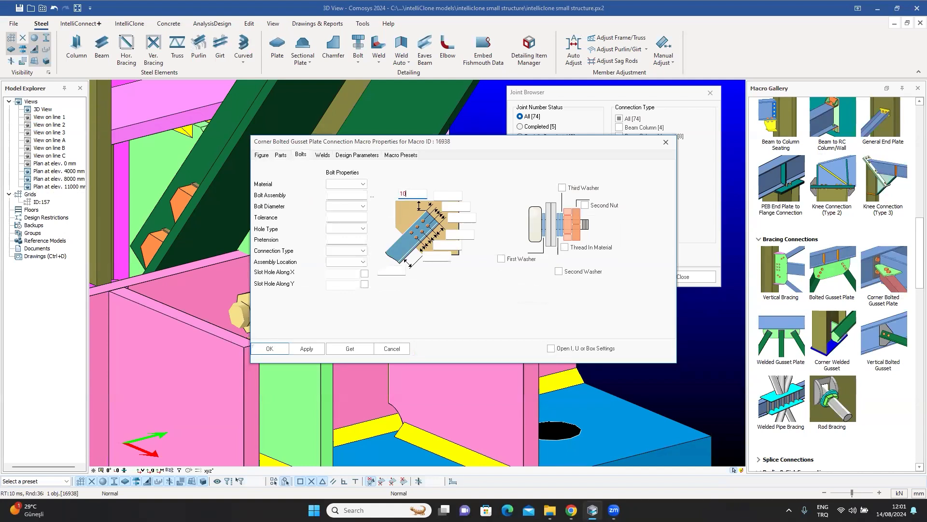
left_click(270, 348)
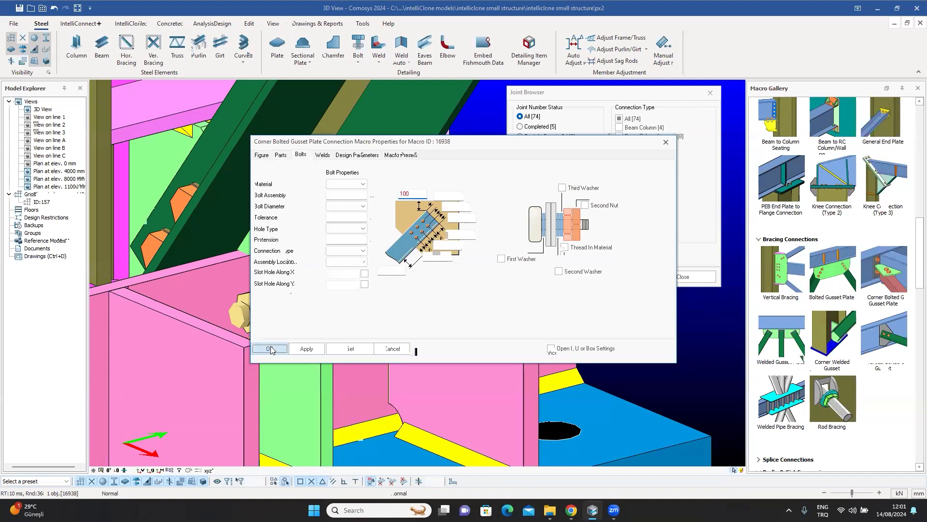
scroll(345, 324, "down", 5)
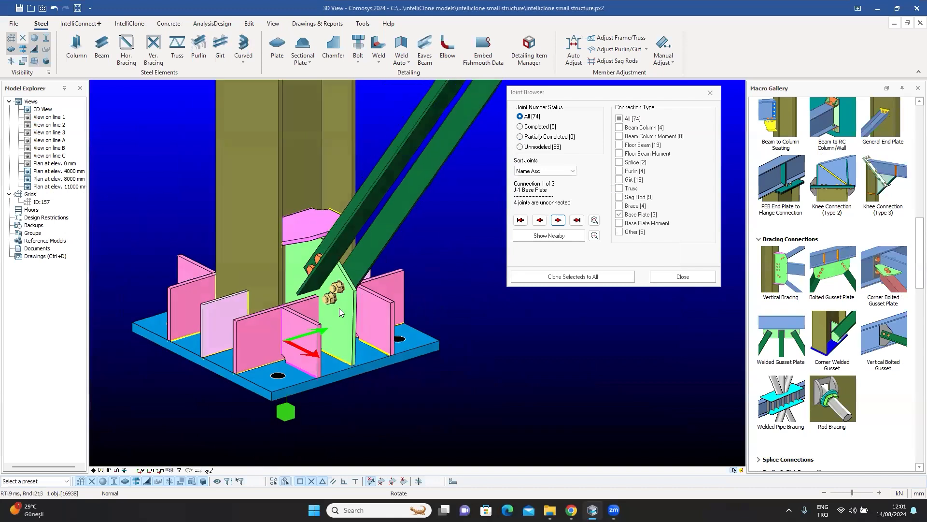
middle_click_drag(370, 299, 317, 300)
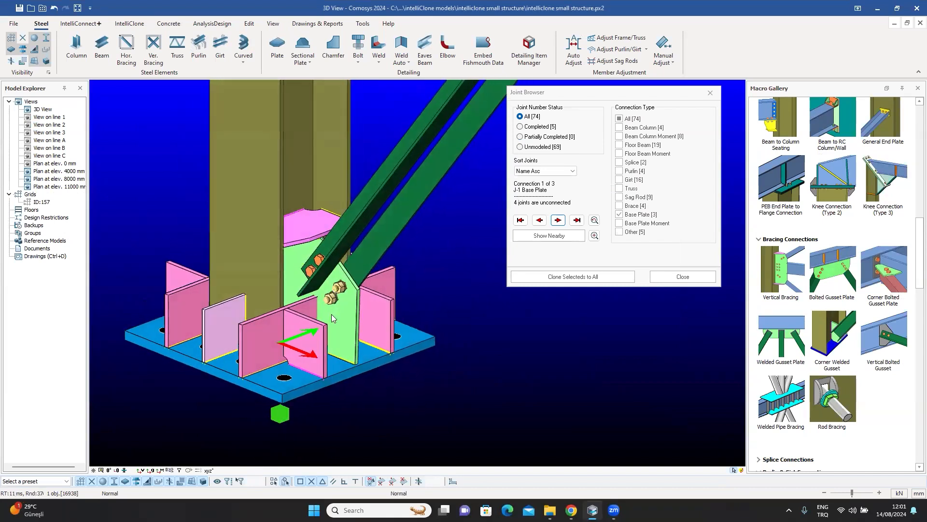
scroll(338, 315, "up", 2)
left_click(348, 316)
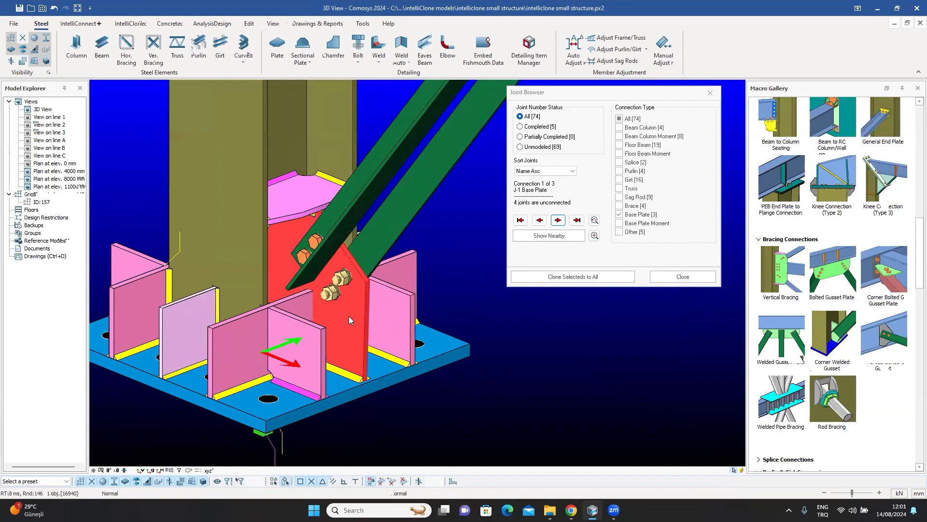
left_click(228, 330)
middle_click_drag(284, 343, 570, 326)
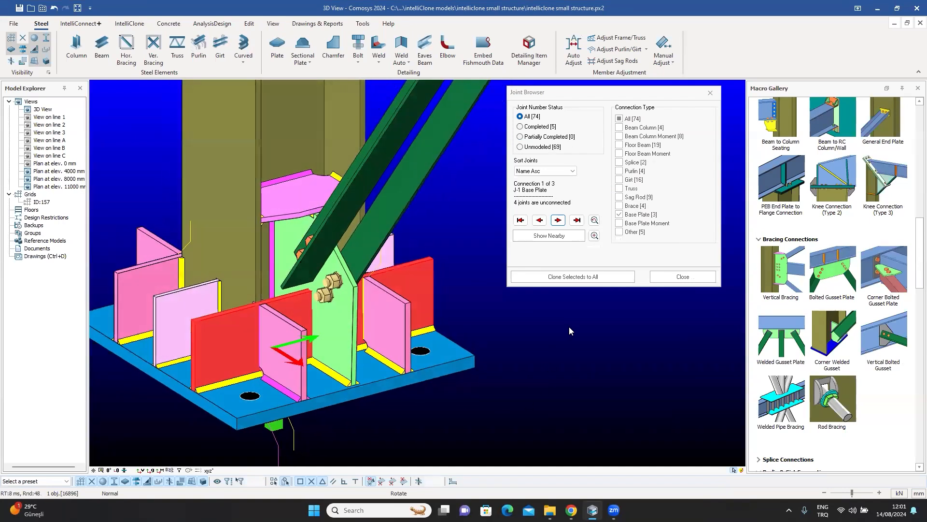
key("Escape")
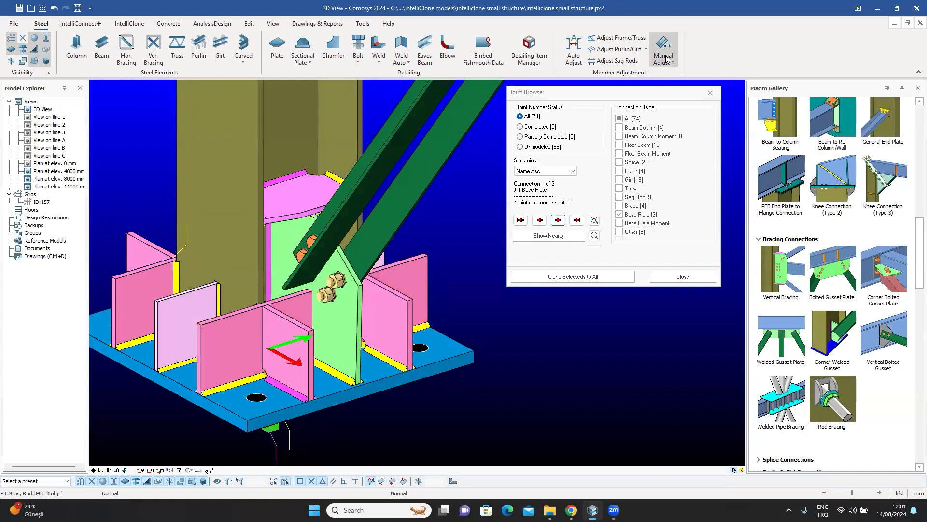
Explode the Corner Bolted Gusset Plate macro at the column foot.
left_click(249, 24)
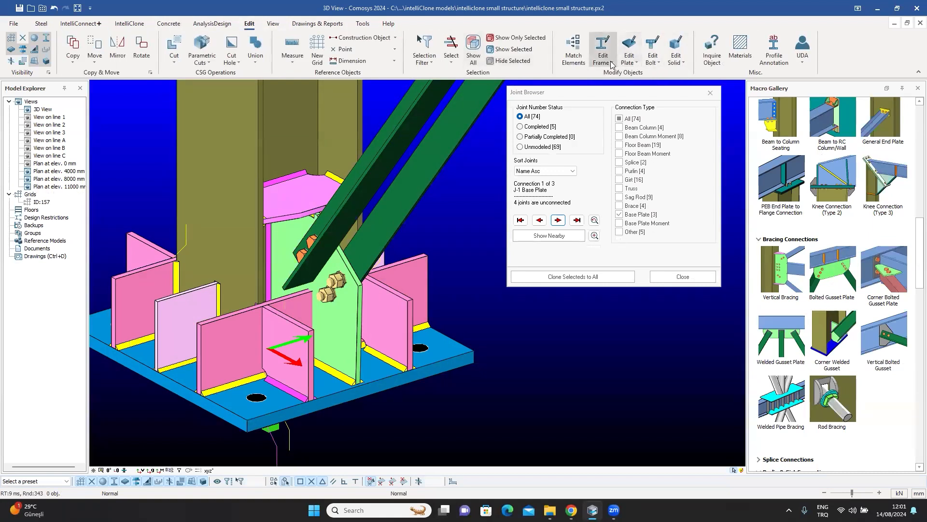
left_click(343, 331)
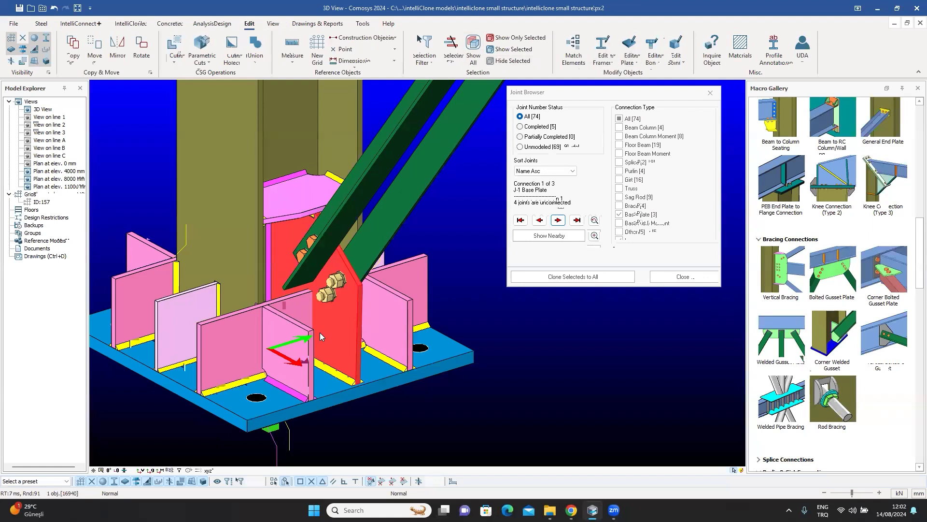
left_click(346, 371)
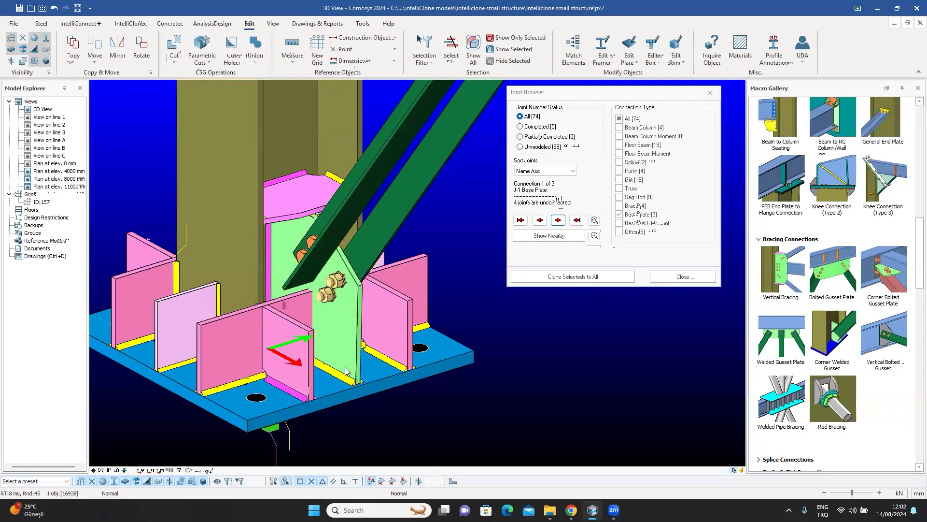
right_click(345, 358)
mouse_move(386, 344)
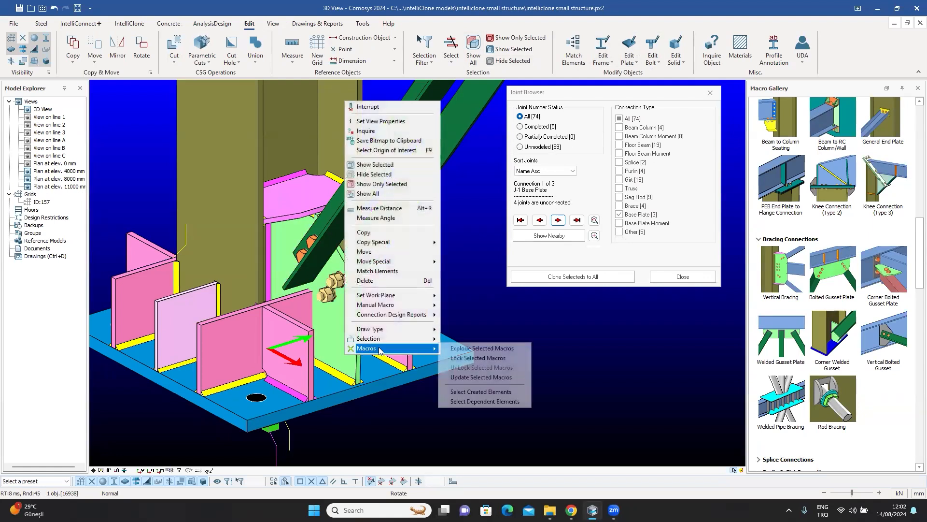
left_click(461, 348)
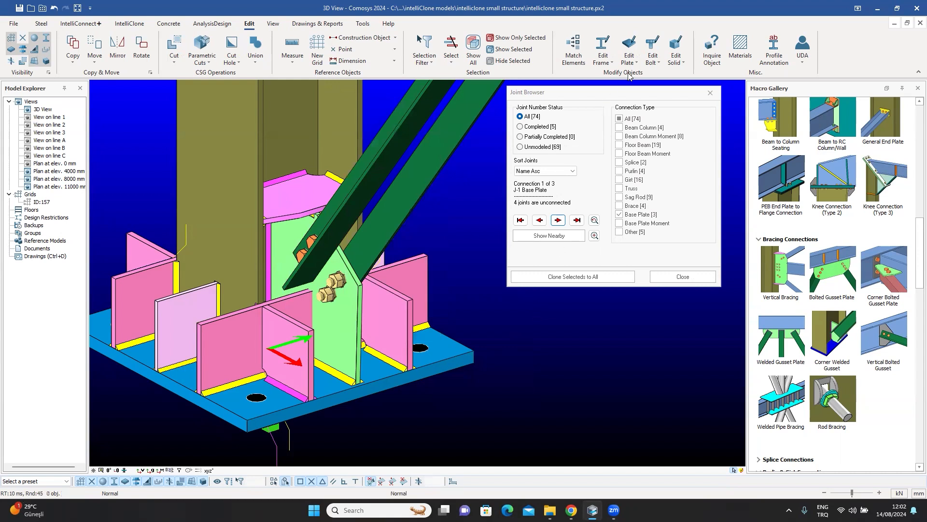
Edit the crossing plates at the column foot, taking the brace gusset as the main plate and the long base plate stiffener as the additional plate.
left_click(629, 53)
left_click(653, 130)
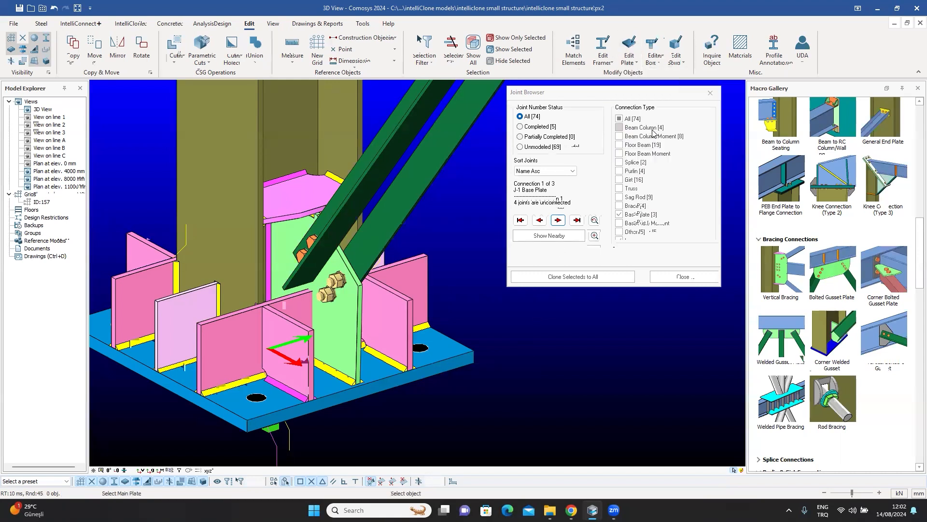
left_click(352, 333)
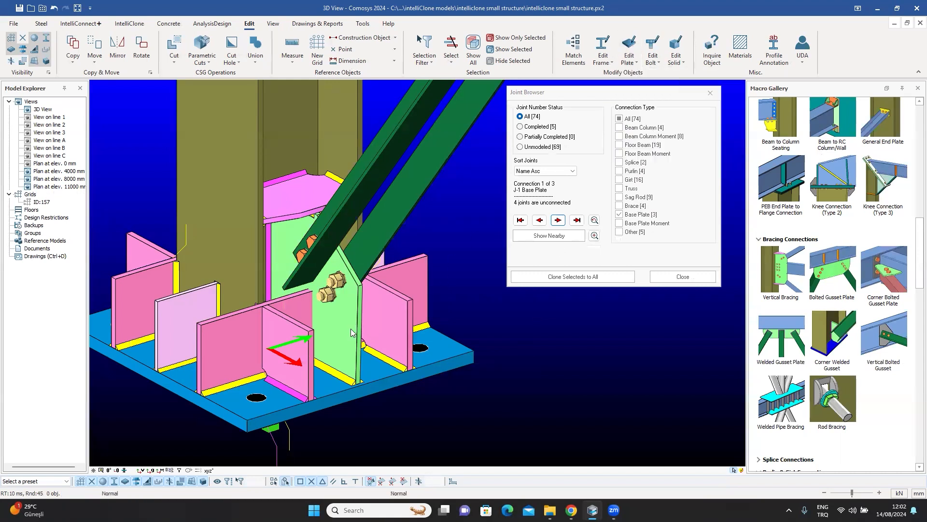
left_click(413, 279)
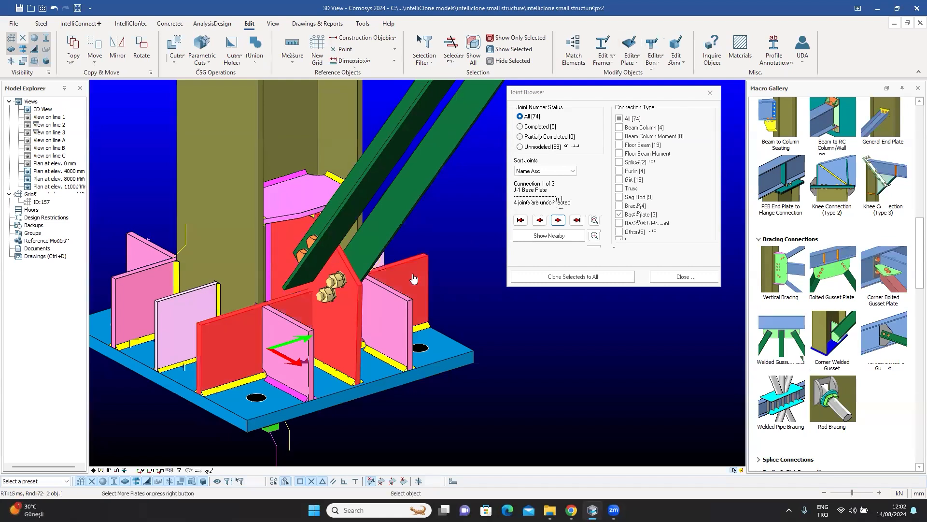
right_click(416, 277)
key("Escape")
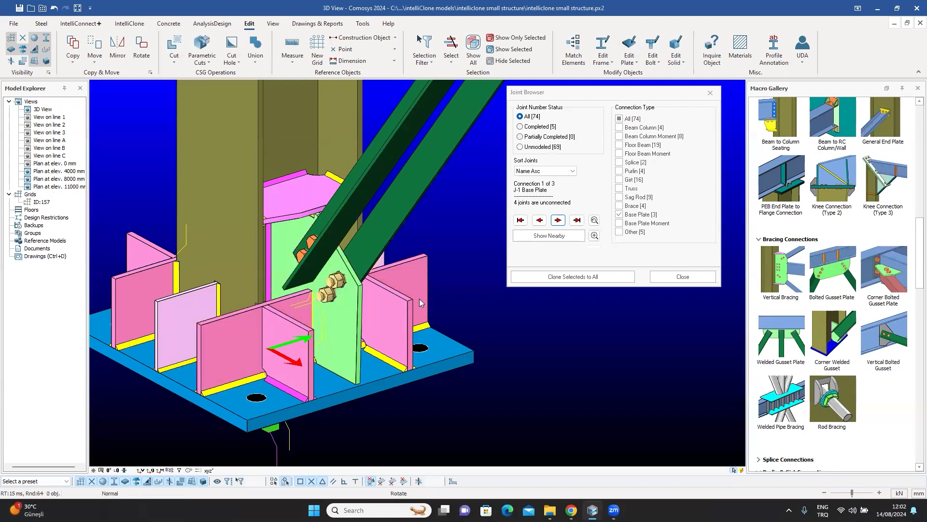
Examine the brace gusset plate where it meets the stiffener and the base plate.
middle_click_drag(381, 317, 377, 334)
scroll(339, 339, "up", 3)
scroll(339, 336, "down", 4)
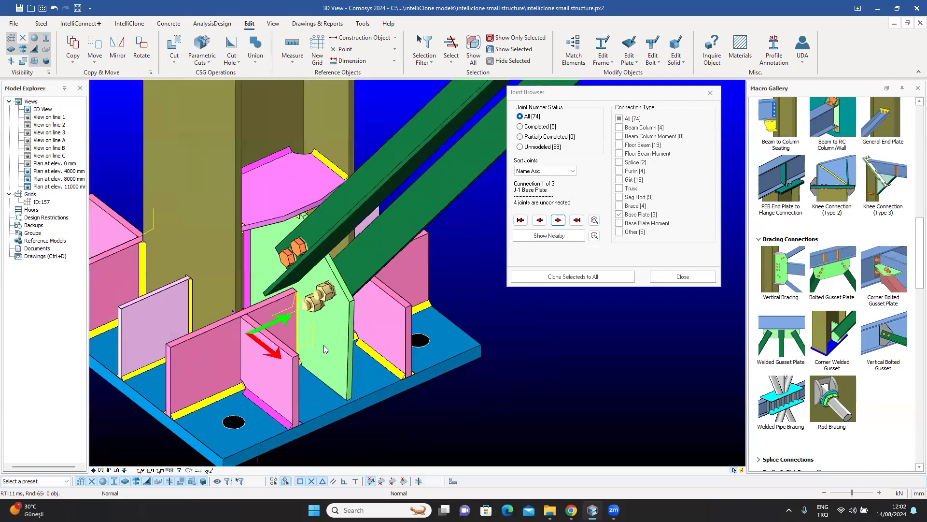
left_click(309, 361)
scroll(319, 357, "up", 4)
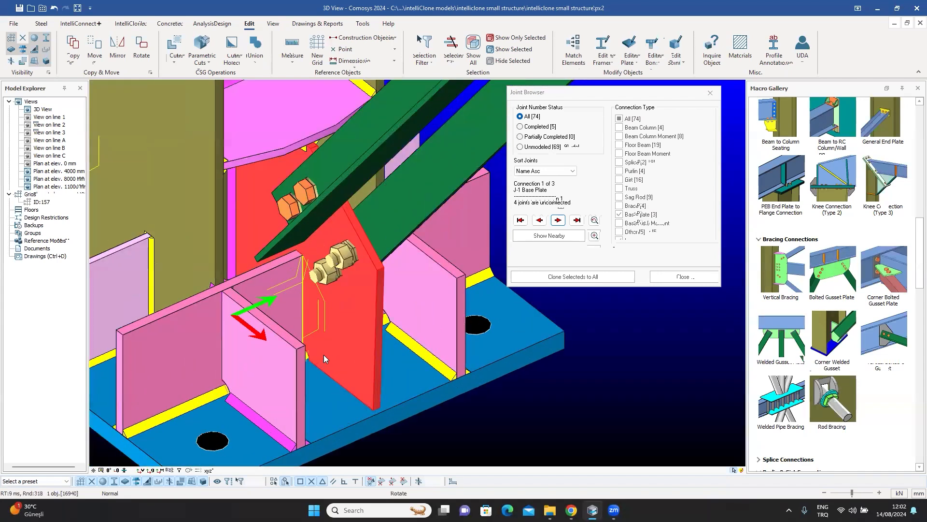
scroll(324, 356, "up", 4)
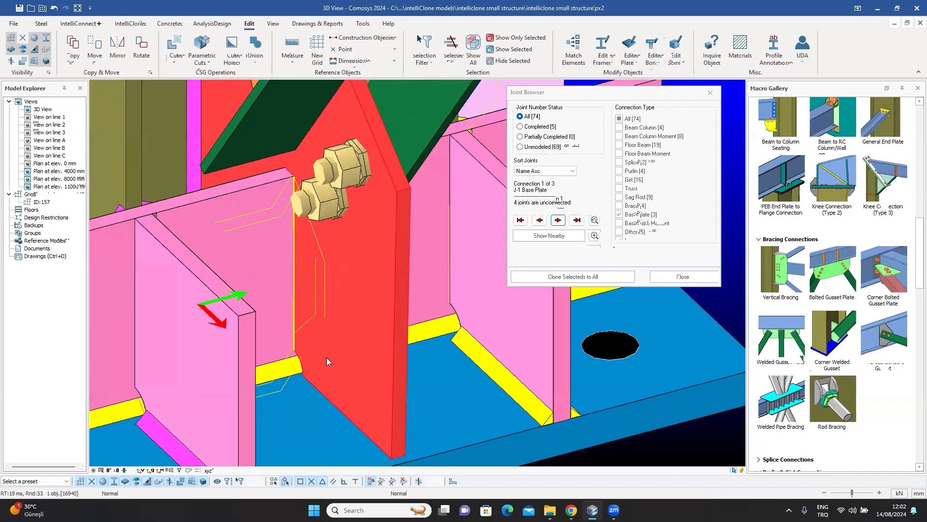
scroll(327, 358, "down", 3)
middle_click_drag(298, 314, 331, 393)
scroll(316, 320, "down", 5)
scroll(312, 342, "up", 8)
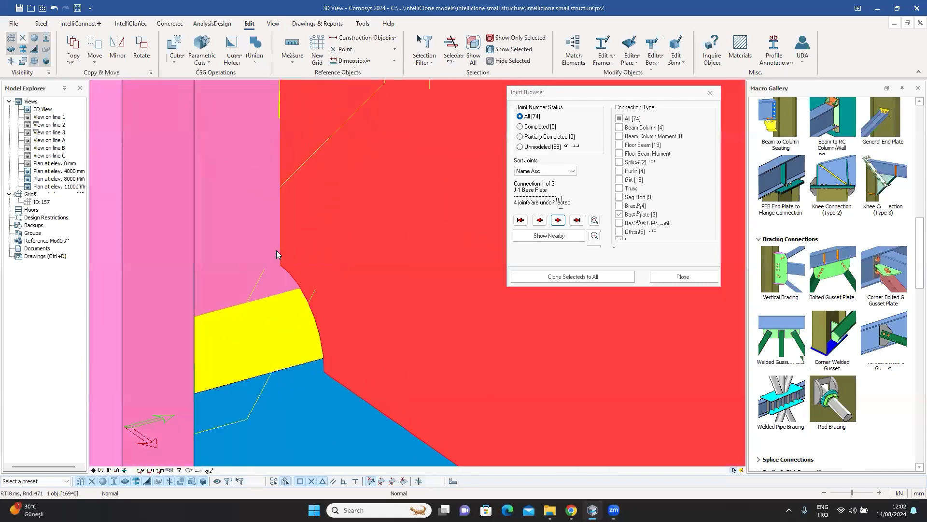
scroll(318, 285, "down", 8)
middle_click_drag(319, 285, 361, 148)
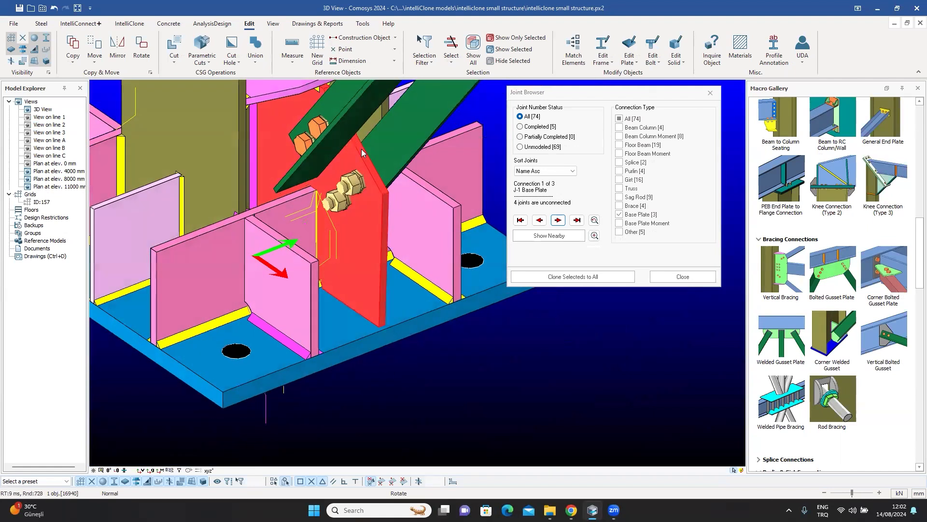
Add a weld along the bottom edge of the brace gusset plate, joining it to the base plate.
left_click(41, 23)
left_click(385, 66)
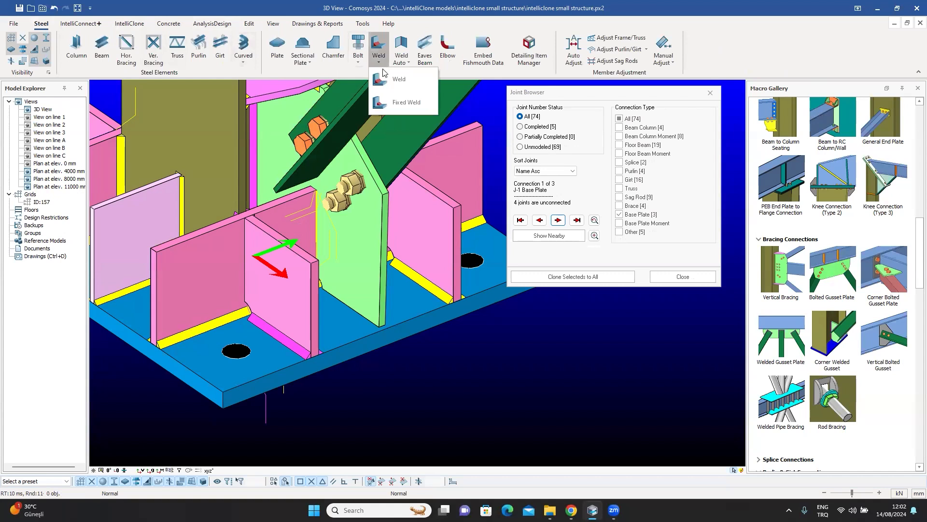
left_click(393, 81)
left_click(356, 314)
left_click(351, 305)
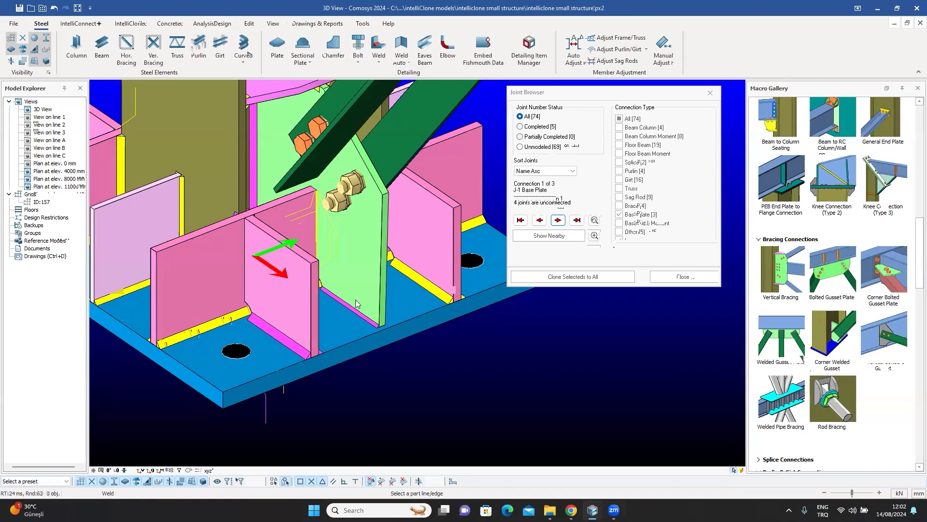
right_click(356, 315)
left_click(387, 313)
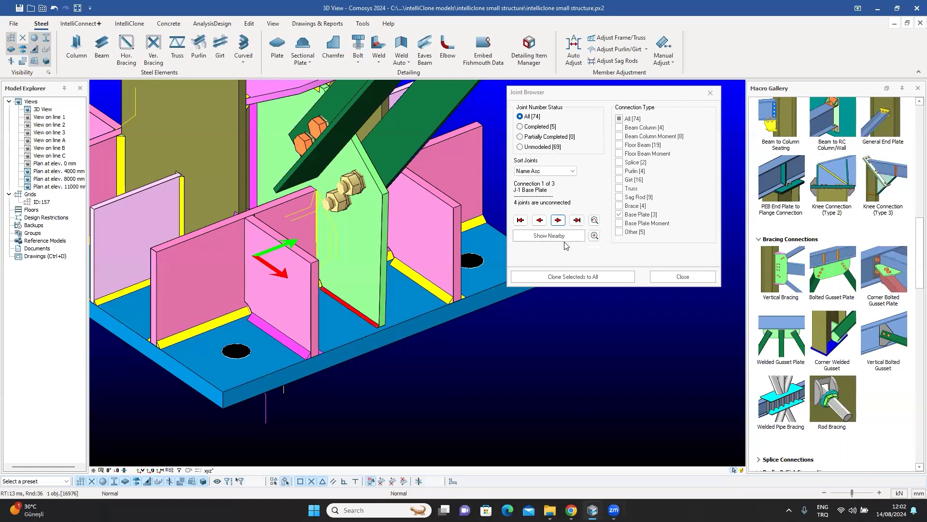
Set the weld type of the gusset-to-base-plate weld to Front & Back.
double_click(355, 317)
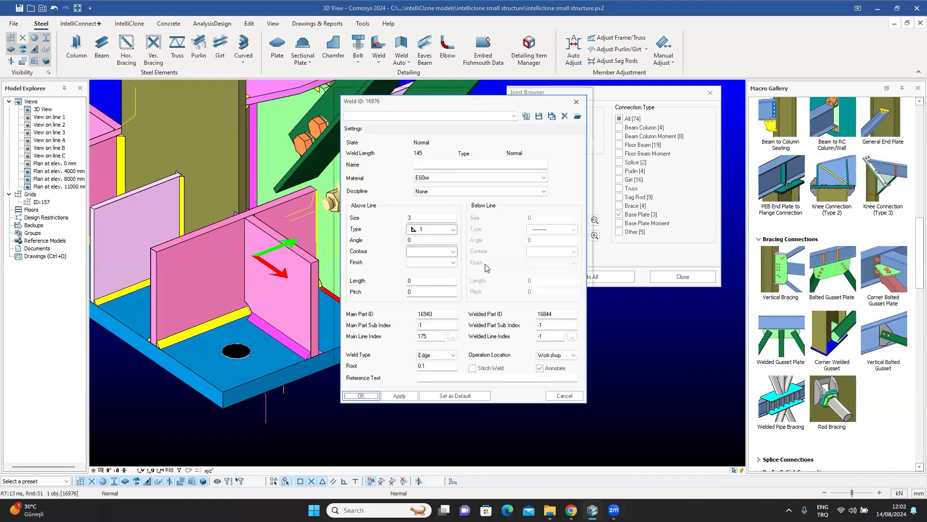
left_click(435, 361)
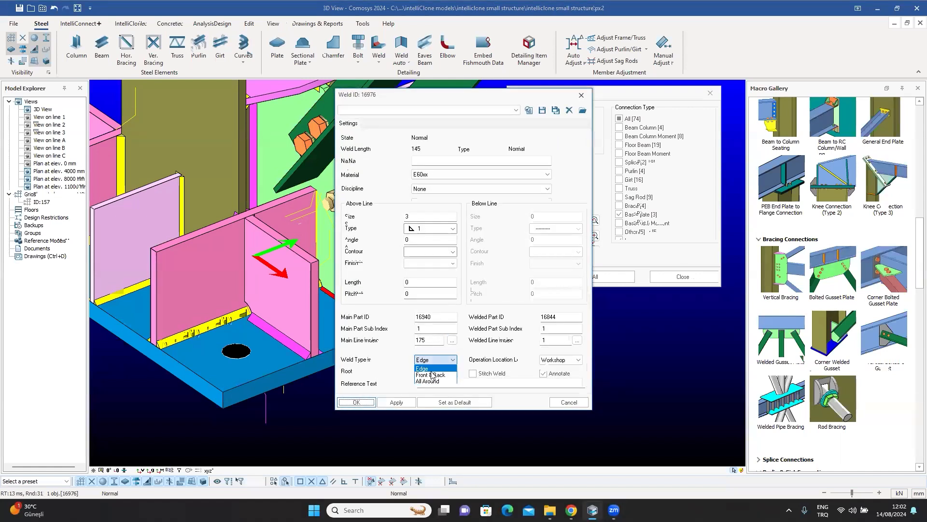
left_click(431, 375)
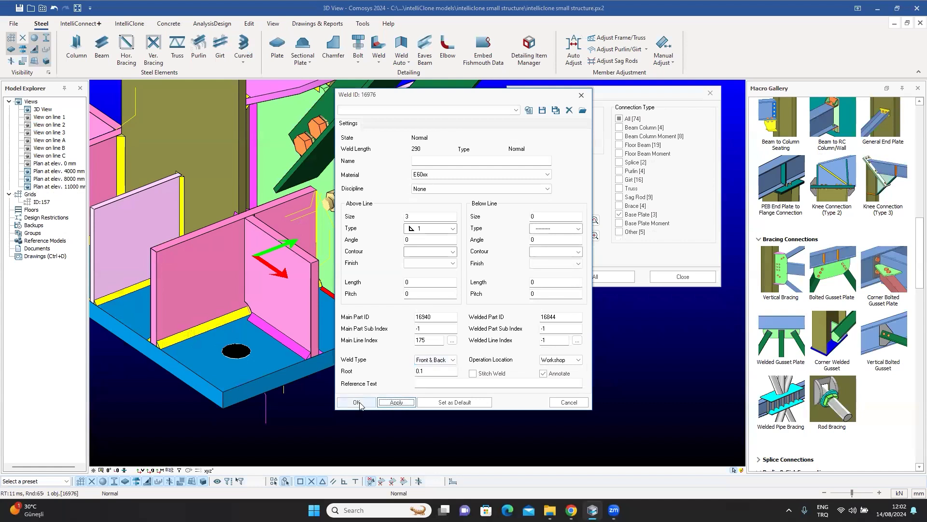
left_click(356, 402)
key("Escape")
Select all plates, bolts, welds and the joint of the base plate and brace gusset connection at J-1, and review the grouped object selection.
scroll(371, 348, "down", 3)
middle_click_drag(371, 349, 328, 345, "ctrl")
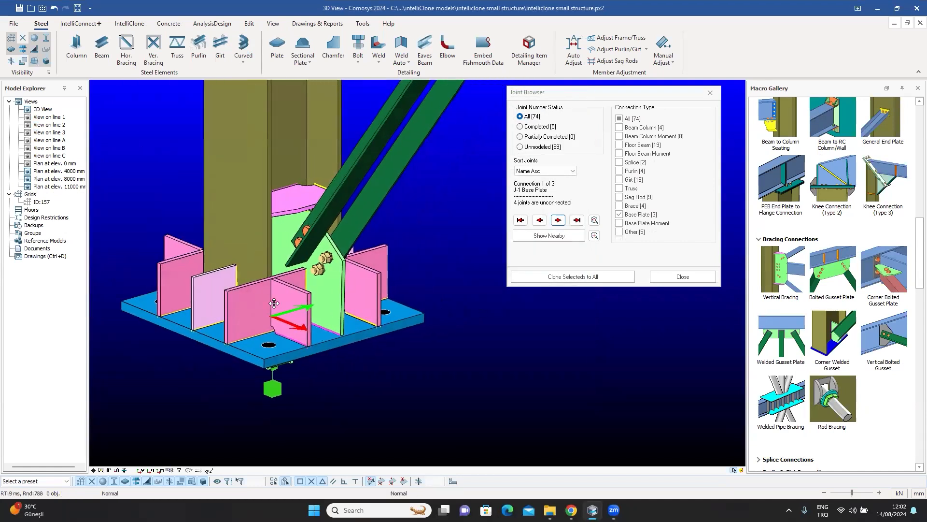
left_click_drag(107, 155, 471, 441)
key("Escape")
left_click_drag(106, 124, 472, 419)
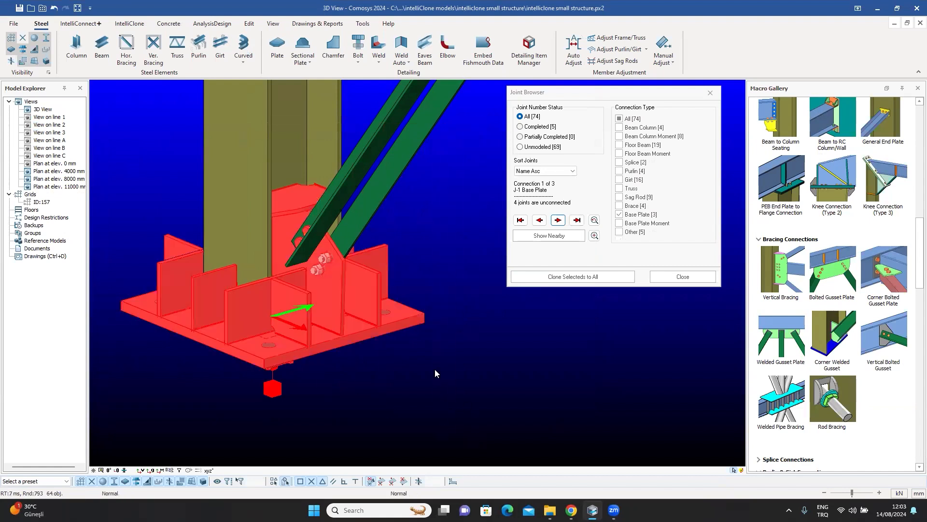
key("Return")
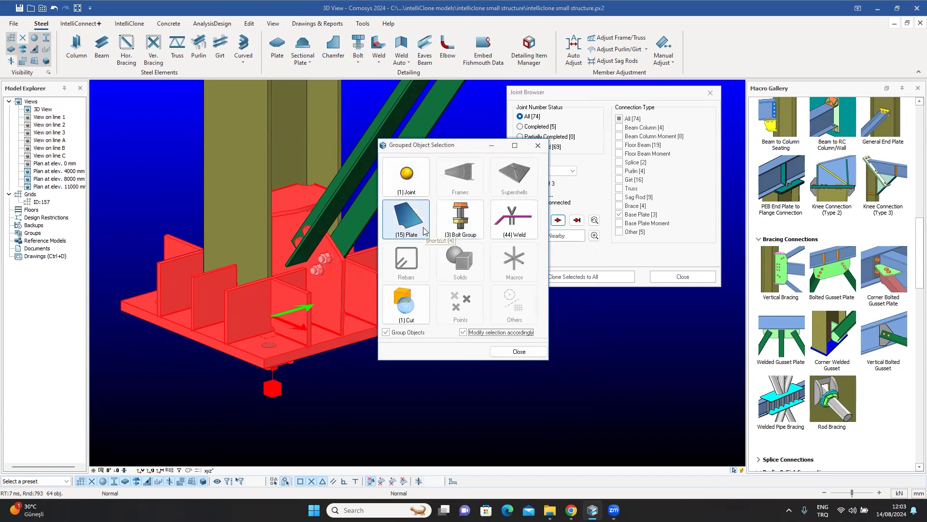
left_click(538, 146)
Clone the selected base plate and brace gusset connection from J-1 to all similar unconnected joints.
scroll(426, 212, "down", 3)
scroll(408, 241, "down", 6)
middle_click_drag(392, 255, 177, 315)
scroll(164, 315, "down", 2)
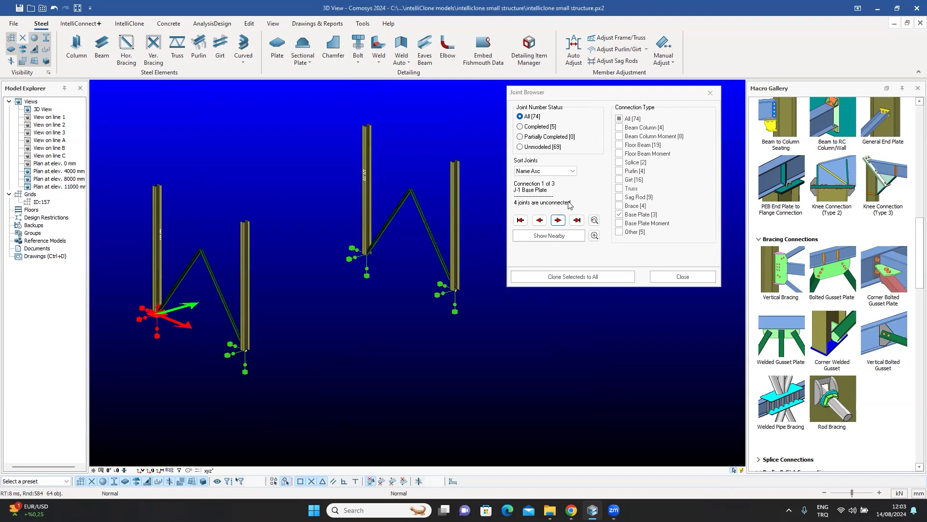
left_click(585, 277)
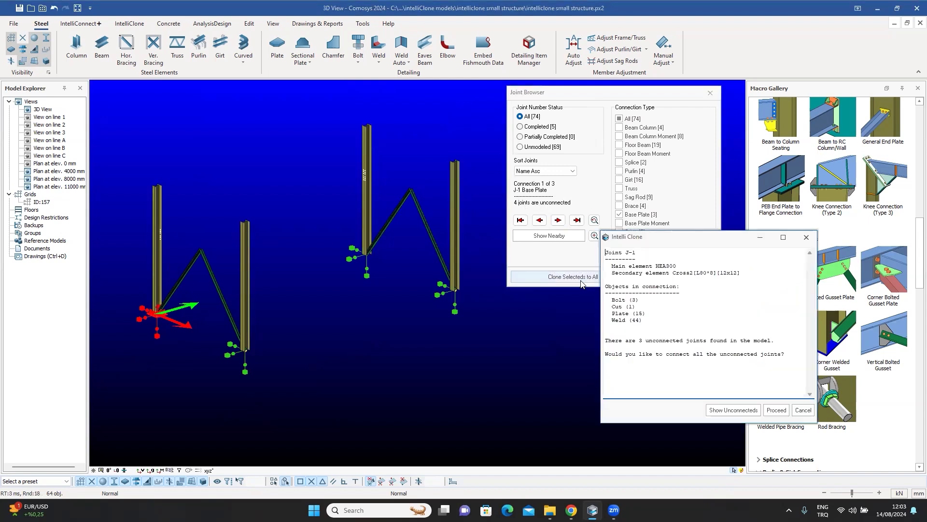
left_click(773, 412)
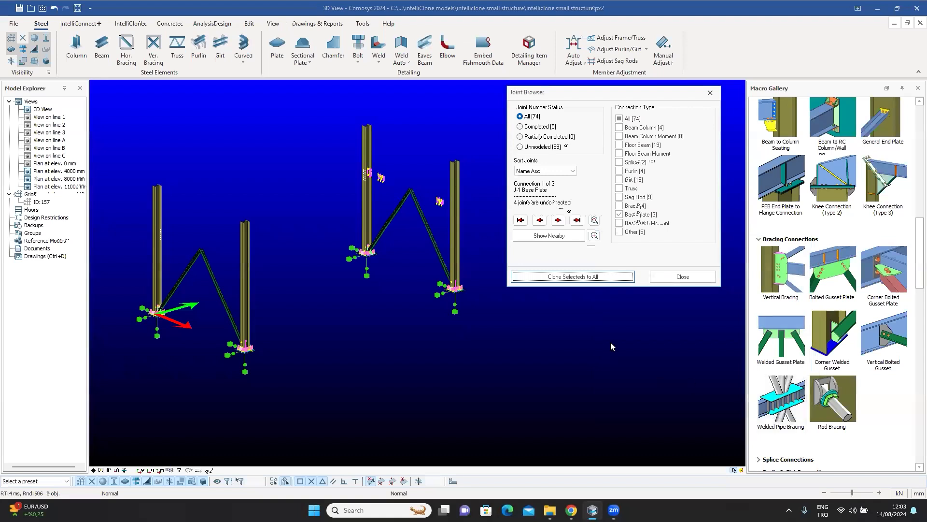
Examine the cloned base plate and brace gusset connections at the other column feet.
scroll(456, 296, "up", 3)
scroll(456, 295, "down", 2)
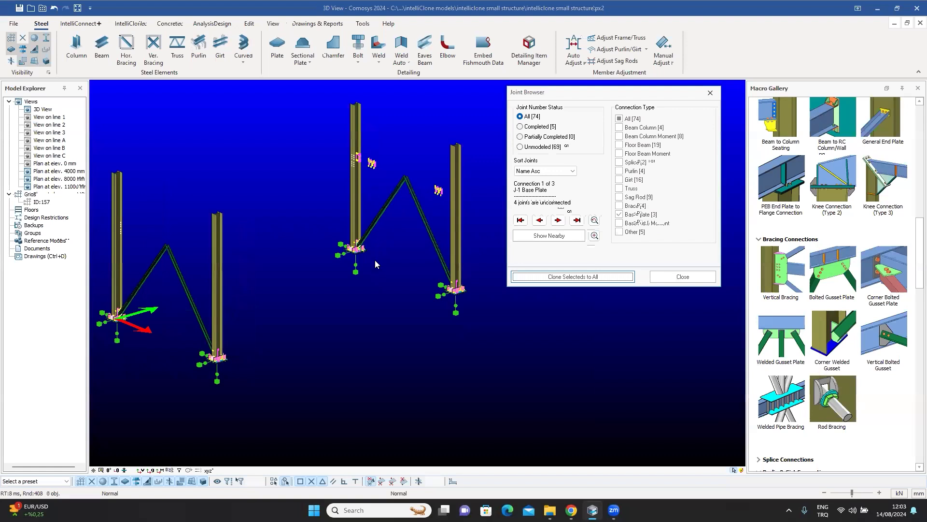
scroll(360, 259, "up", 5)
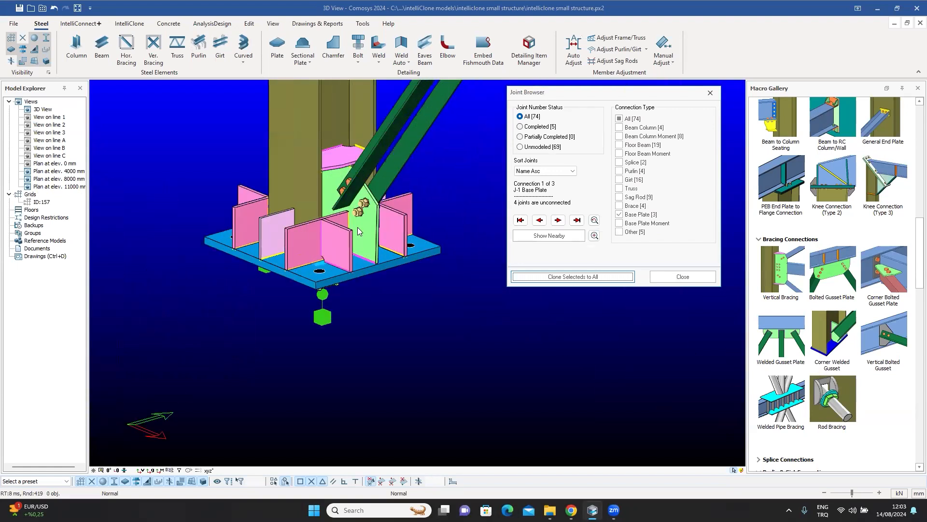
scroll(345, 207, "up", 1)
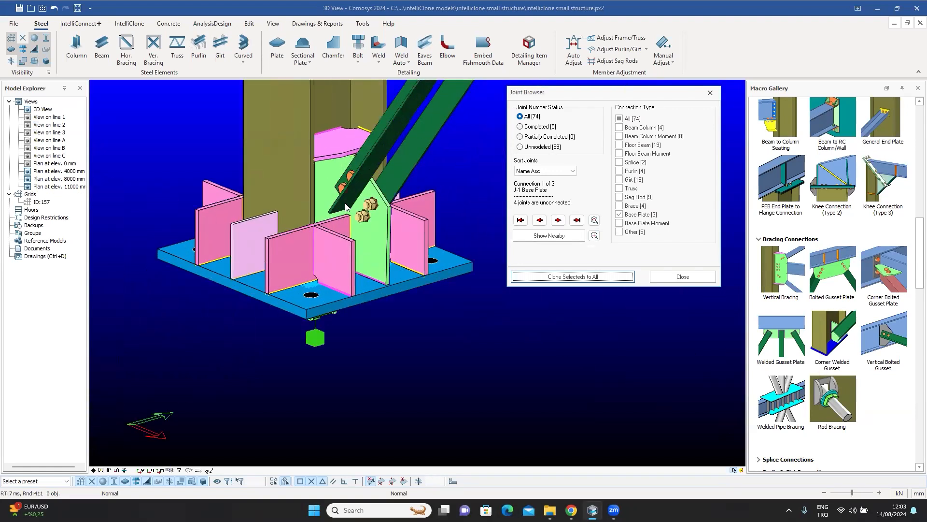
scroll(346, 207, "down", 6)
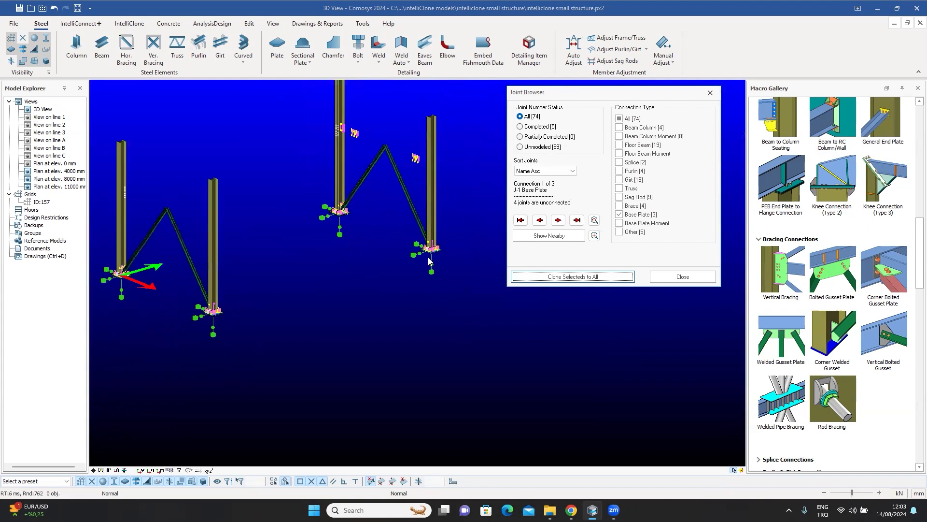
scroll(435, 256, "down", 2)
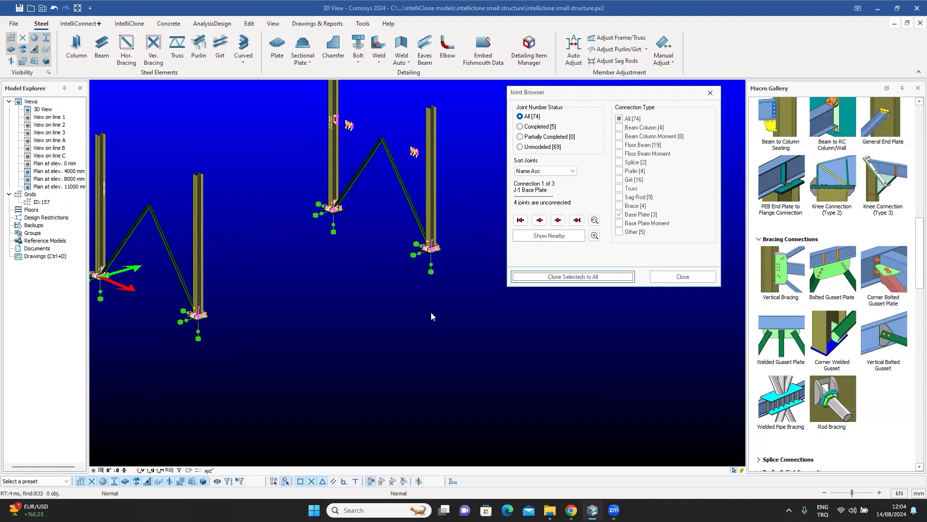
scroll(405, 304, "down", 3)
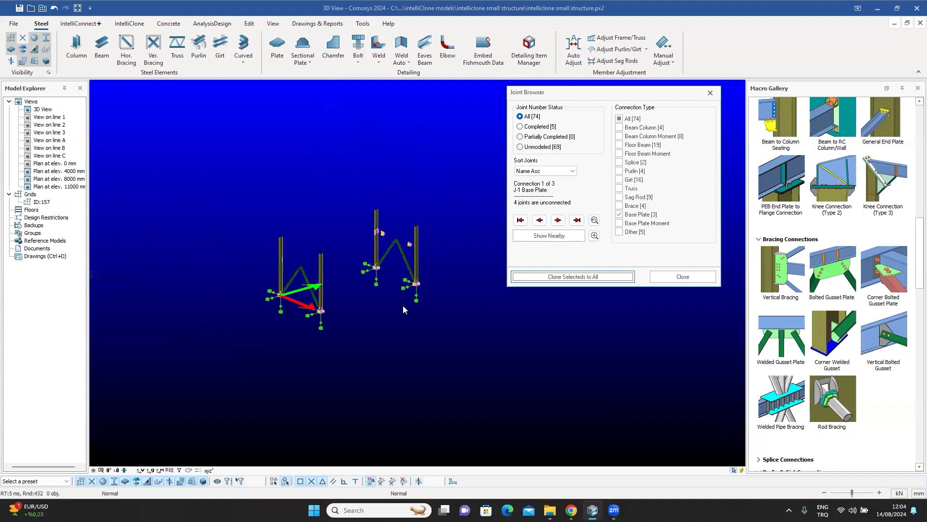
Change the connection type filter in the Joint Browser from Base Plate to Purlin.
left_click(620, 216)
left_click(621, 171)
scroll(444, 260, "down", 2)
middle_click_drag(419, 261, 338, 312)
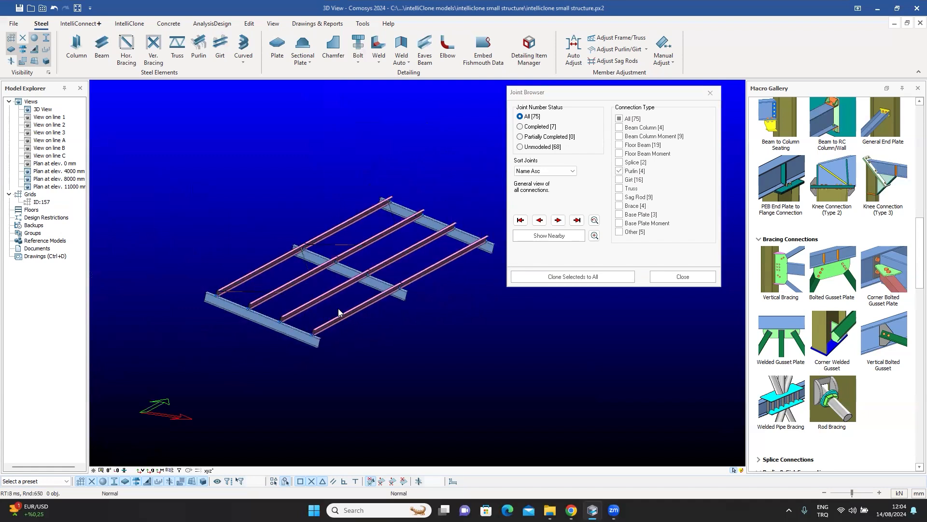
Examine the purlins and their supports on the rafters, checking individual purlin segments on both sides of the middle rafter.
scroll(331, 307, "up", 1)
scroll(257, 309, "up", 1)
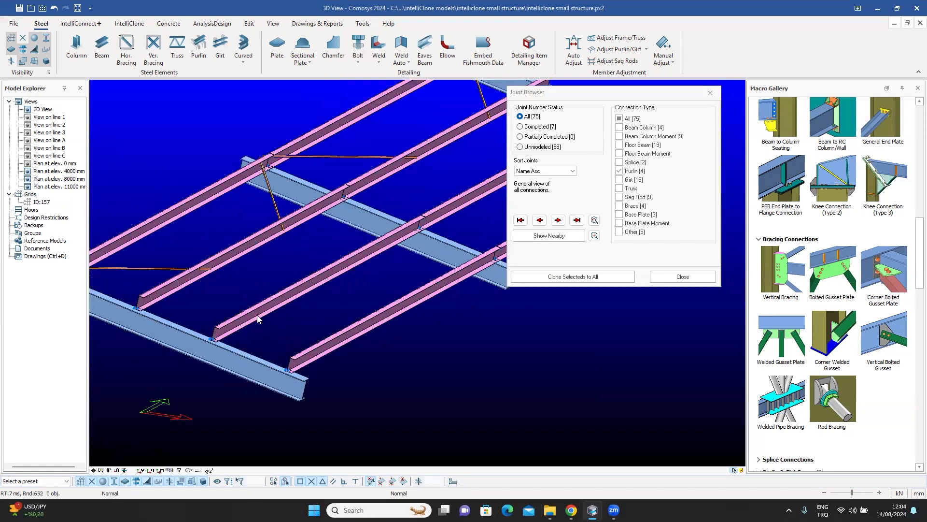
scroll(297, 372, "up", 1)
middle_click_drag(227, 304, 335, 298)
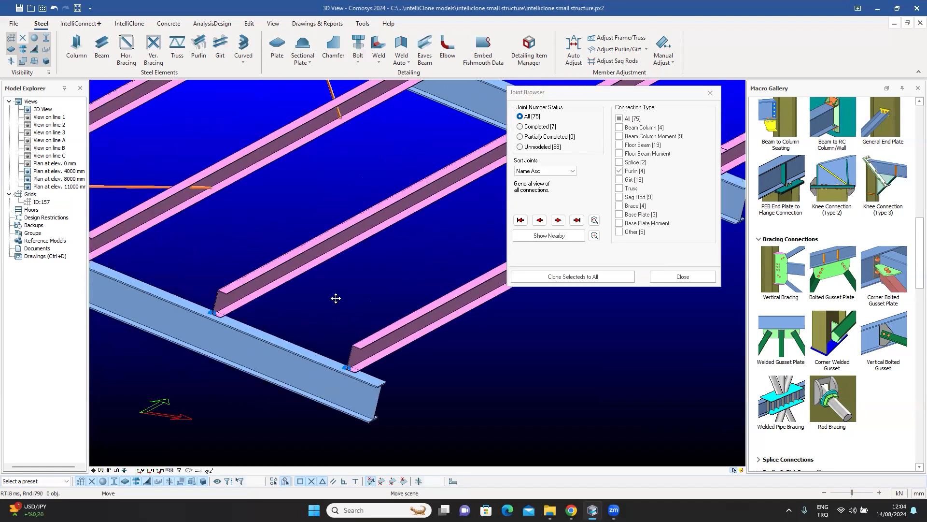
left_click(312, 275)
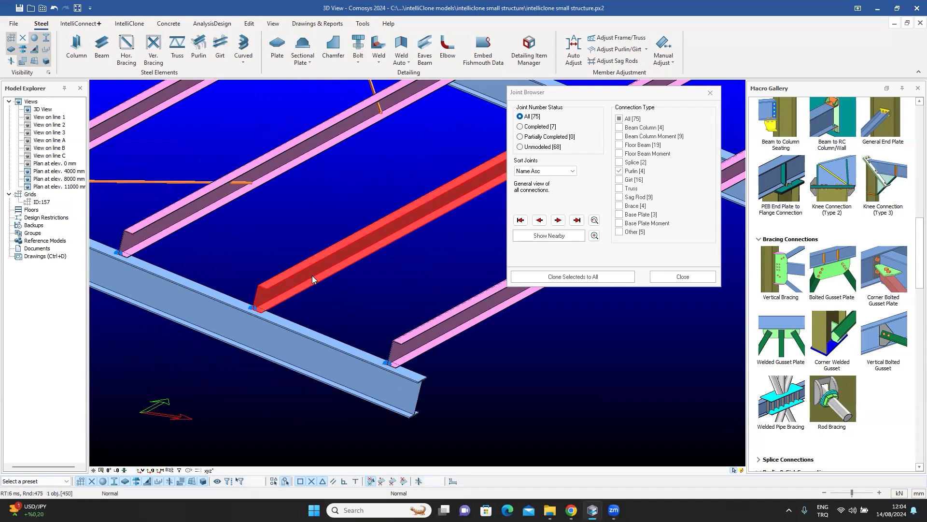
left_click(159, 224)
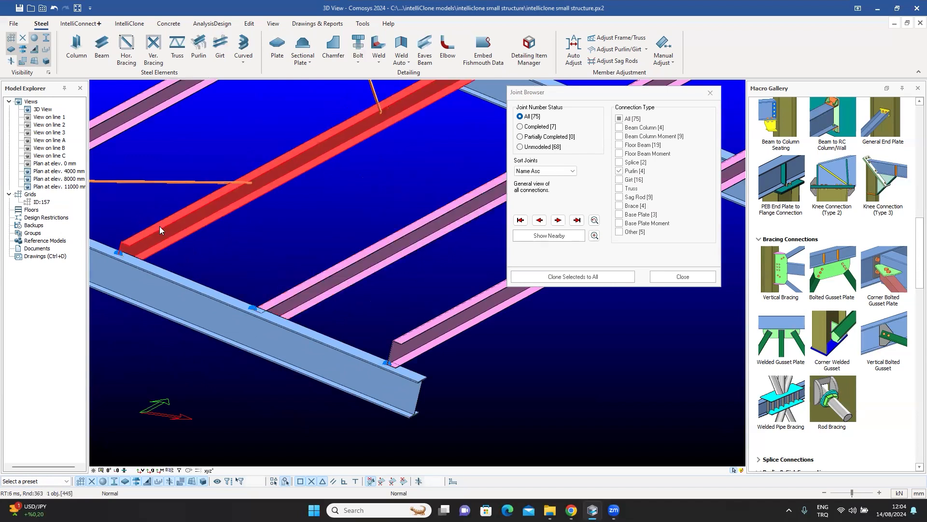
scroll(213, 272, "down", 4)
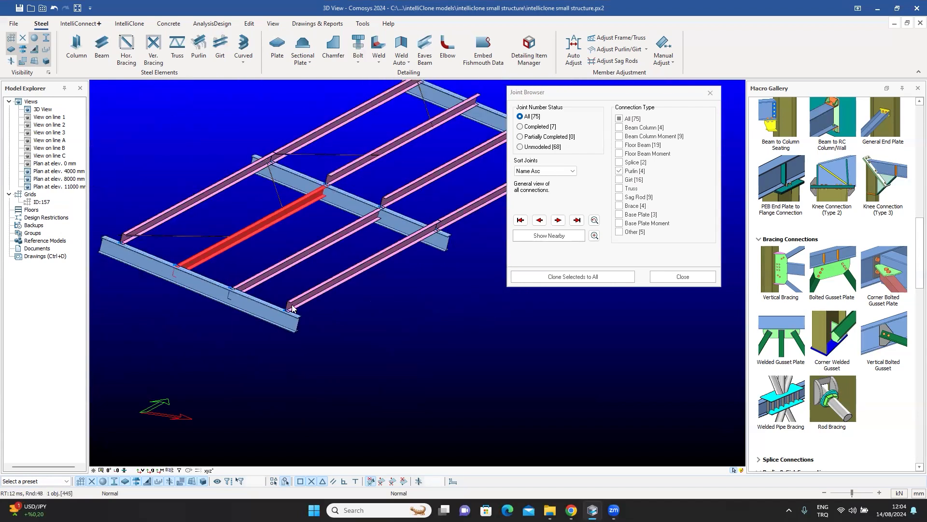
scroll(293, 307, "up", 4)
scroll(356, 222, "down", 5)
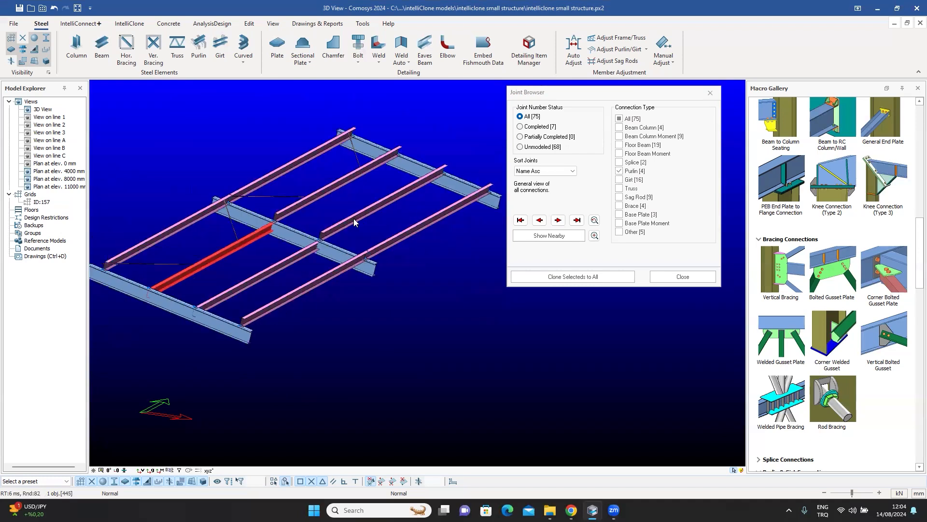
left_click(353, 218)
left_click(316, 199)
scroll(272, 307, "up", 5)
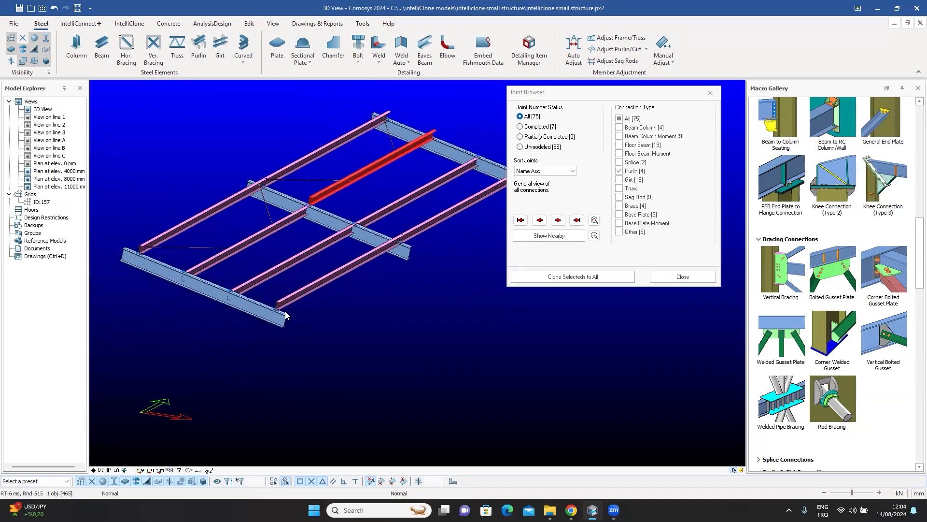
Add a Purlin Connection between the outermost purlin's end and the rafter beneath it.
scroll(346, 313, "up", 3)
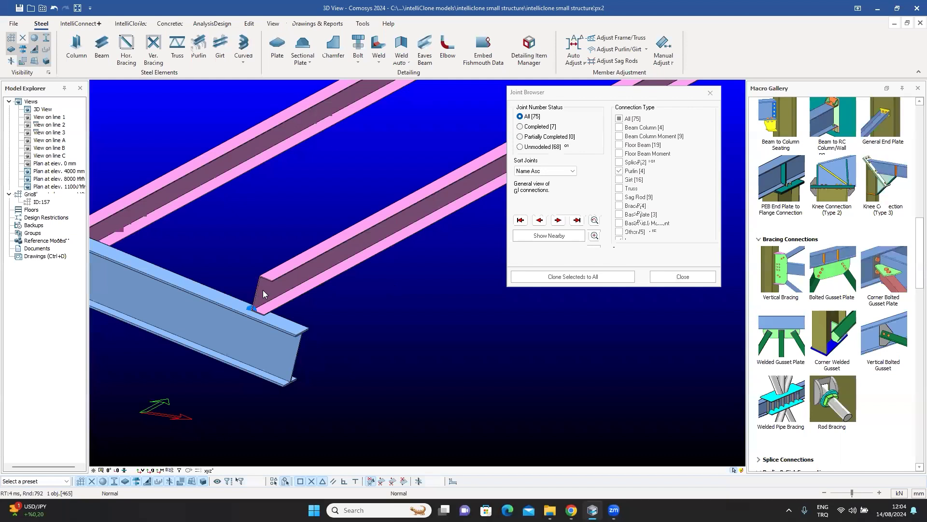
scroll(869, 198, "up", 4)
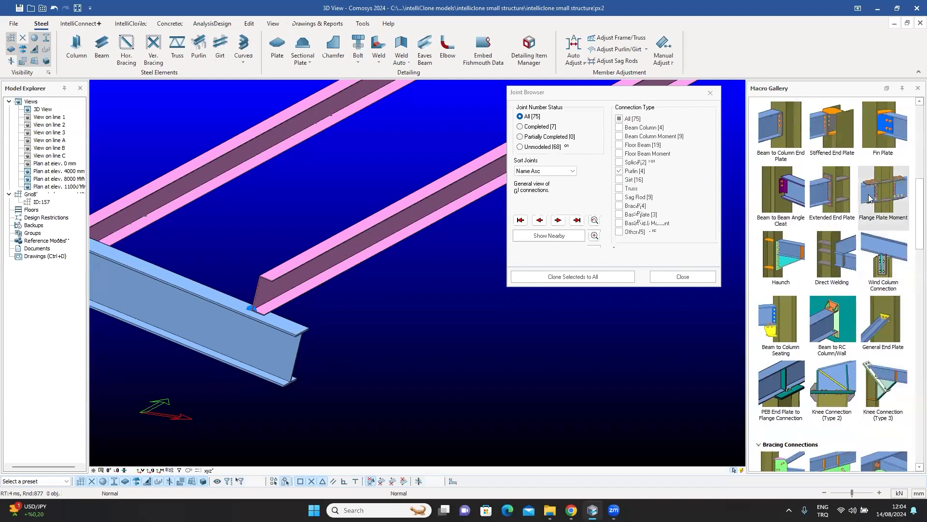
scroll(870, 198, "down", 8)
left_click(781, 241)
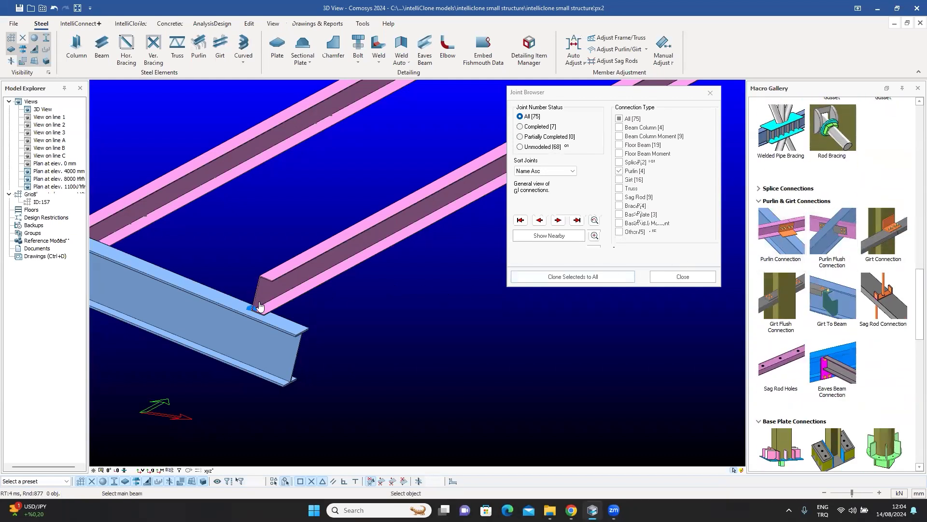
left_click(249, 346)
left_click(294, 286)
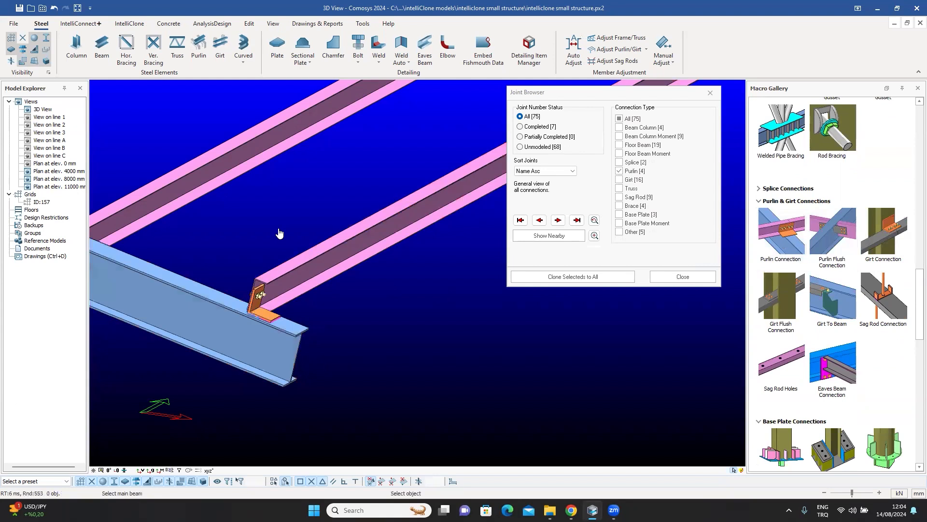
Turn on Reversed Cleat for the new purlin connection so its cleat sits on the other side of the purlin.
scroll(261, 305, "up", 5)
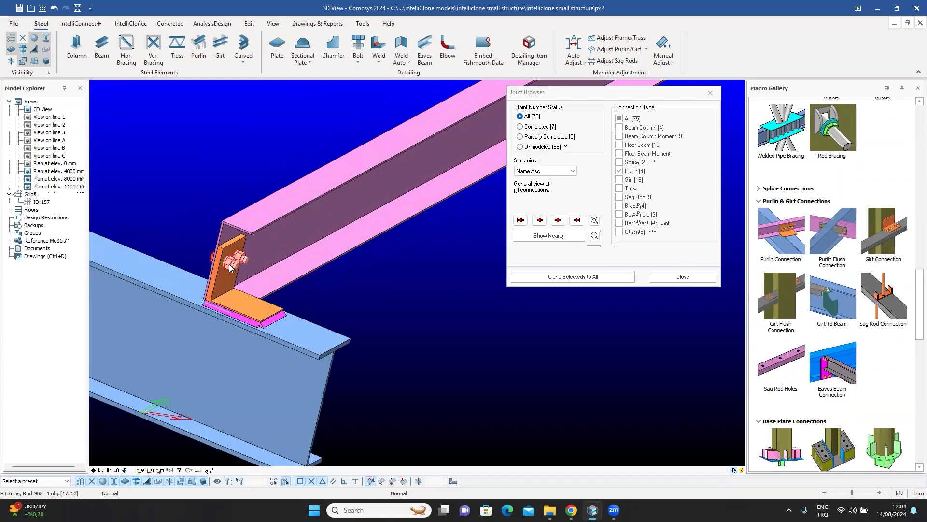
double_click(280, 254)
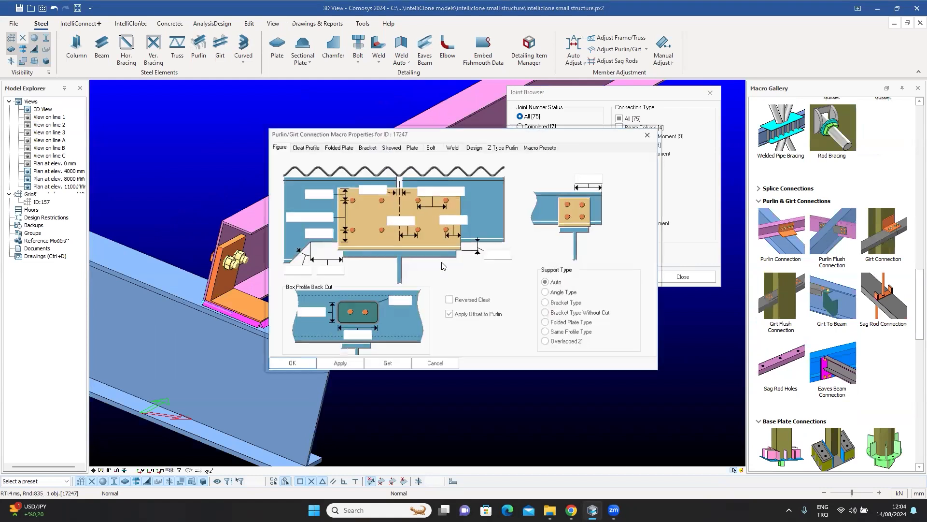
left_click(290, 364)
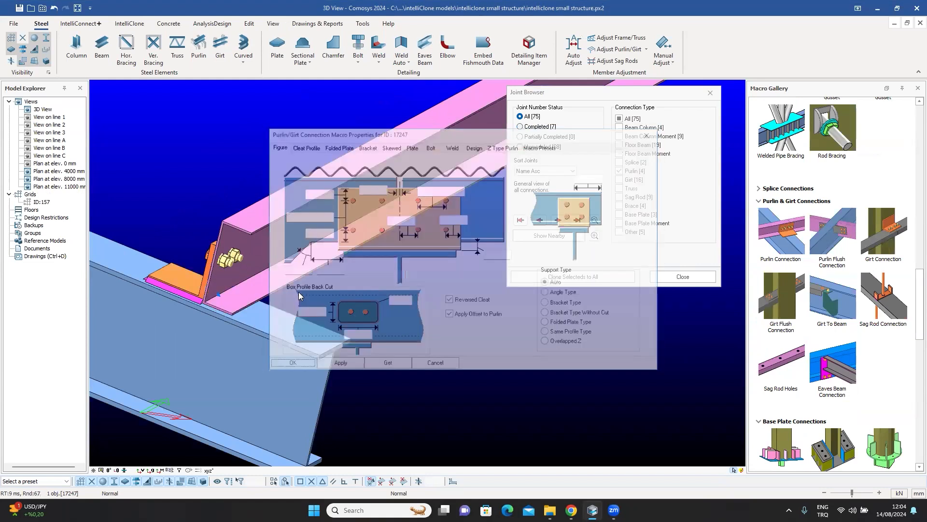
middle_click_drag(265, 280, 256, 290)
scroll(256, 290, "down", 5)
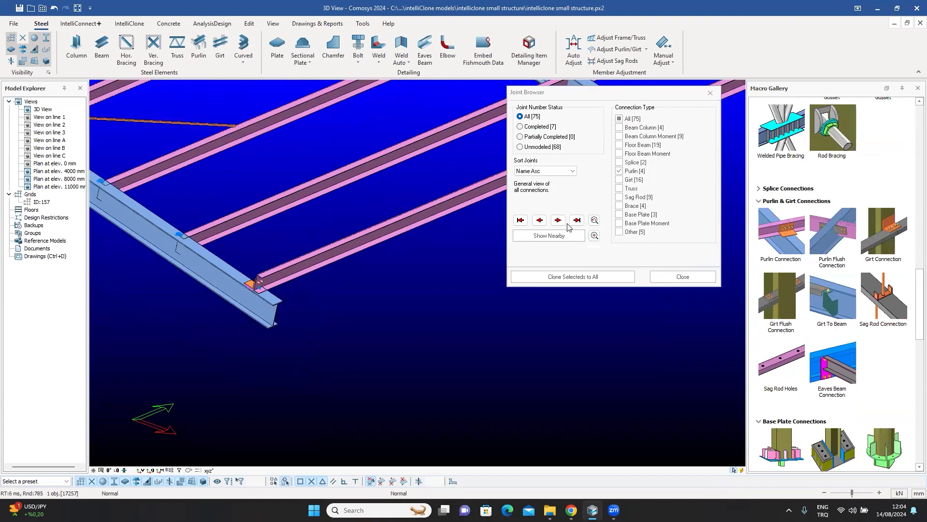
Bring up the first purlin joint, J-55, in the Joint Browser and locate the modelled cleat connection on it.
left_click(558, 219)
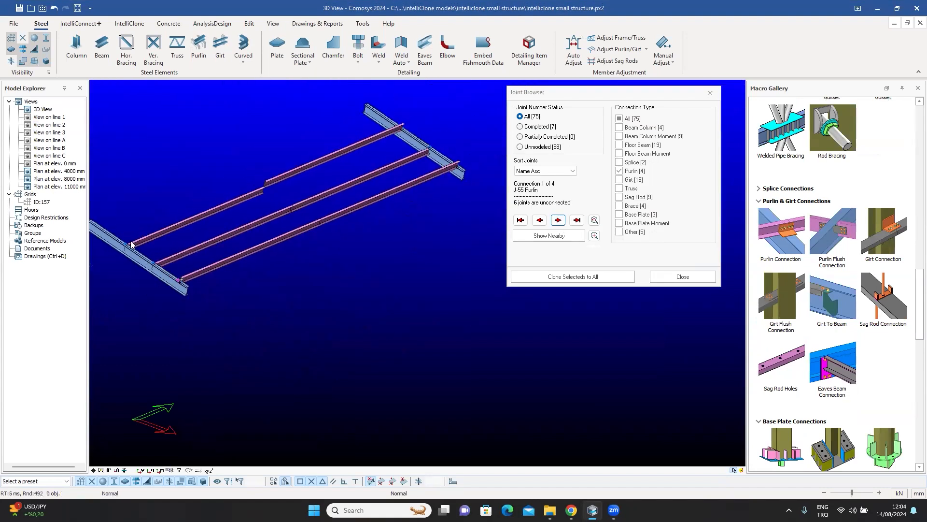
scroll(183, 283, "up", 6)
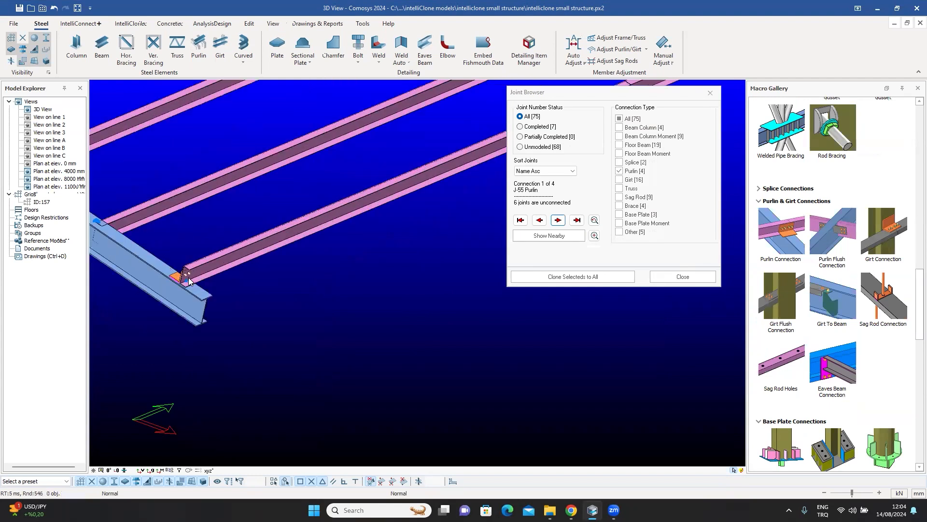
scroll(195, 282, "down", 4)
scroll(157, 242, "down", 1)
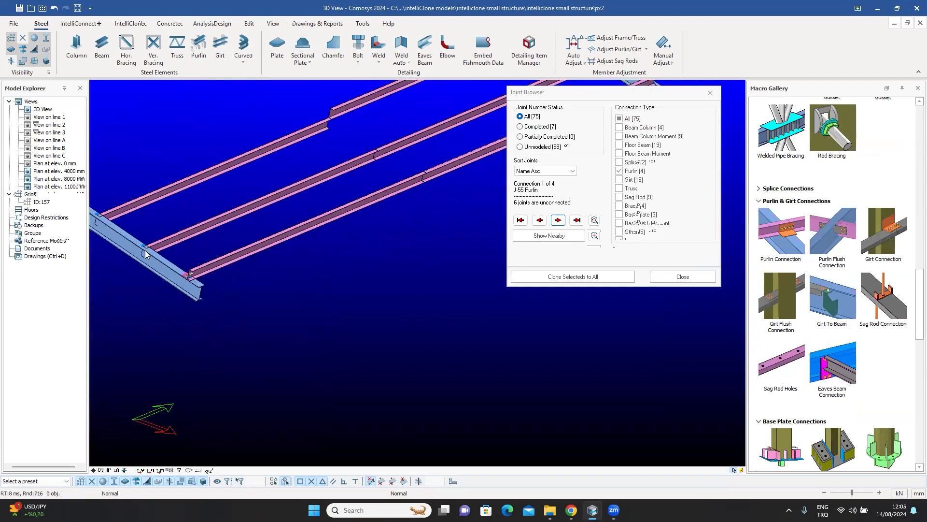
middle_click_drag(214, 242, 274, 243)
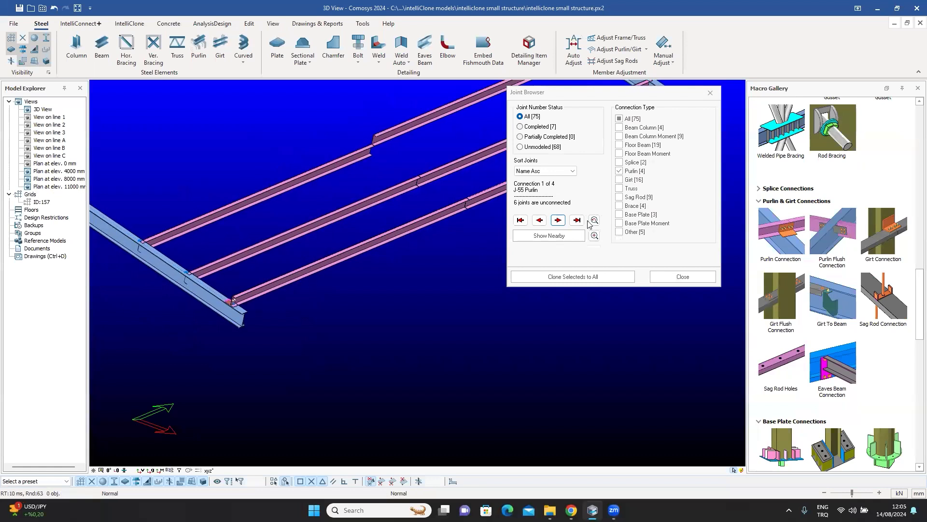
Select all objects of the J-55 purlin connection and check the selected object types in Grouped Object Selection.
scroll(236, 299, "up", 3)
scroll(237, 297, "up", 4)
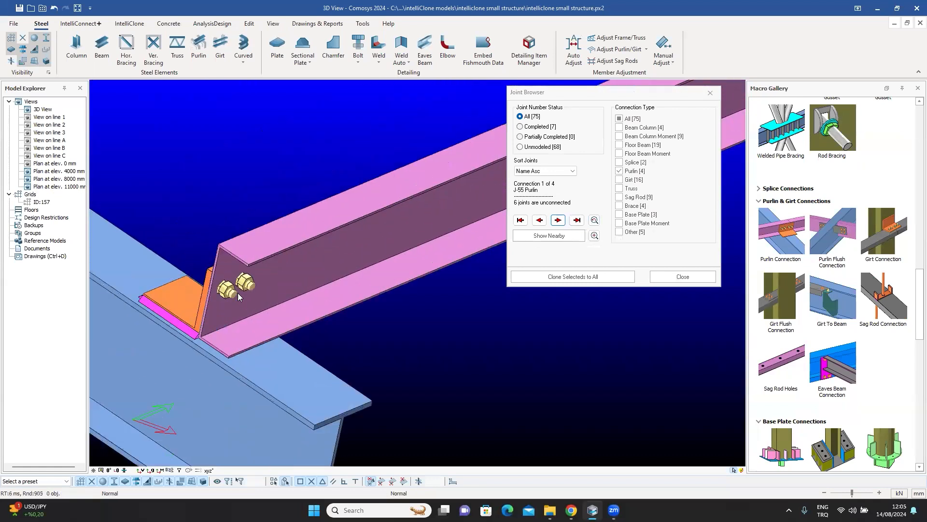
left_click(227, 296)
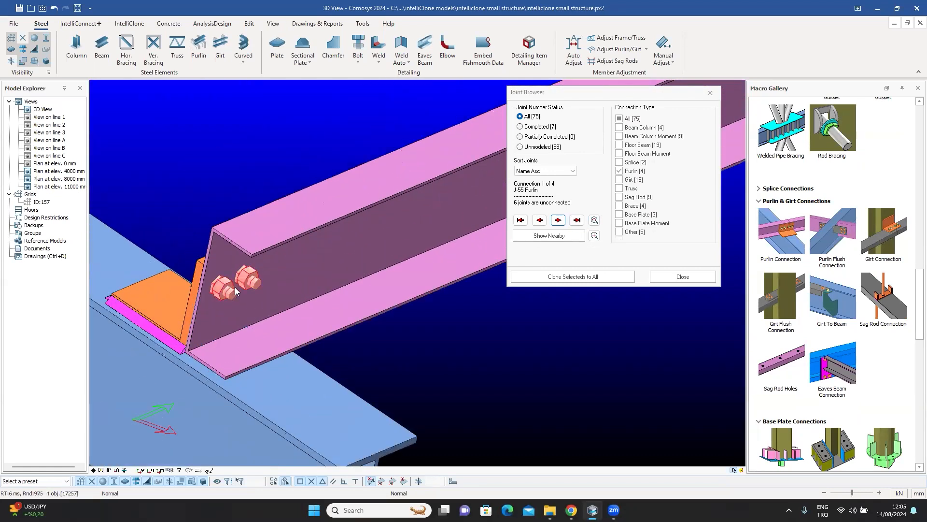
scroll(227, 280, "down", 5)
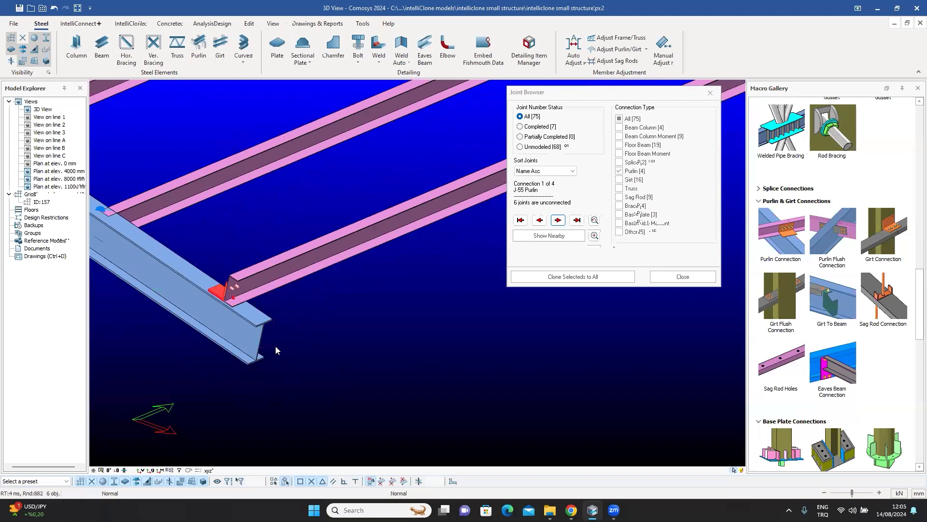
key("ctrl+g")
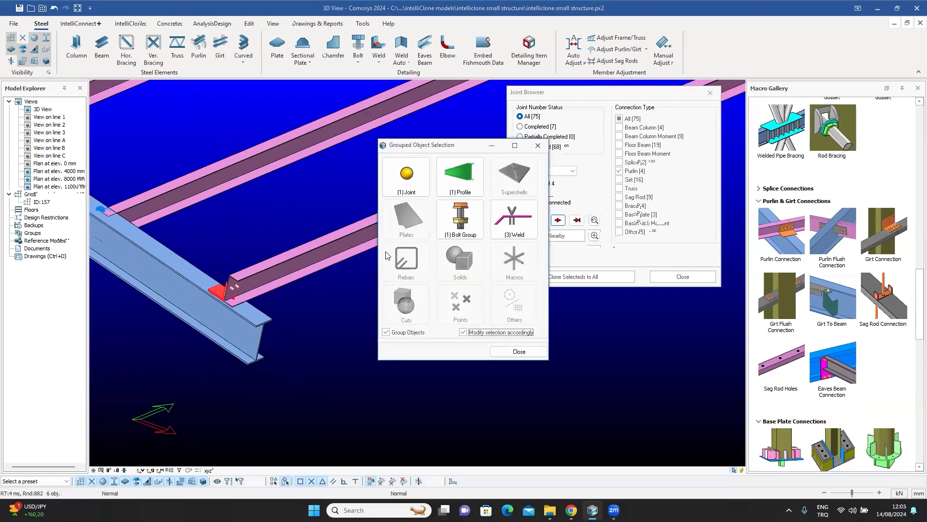
left_click(537, 146)
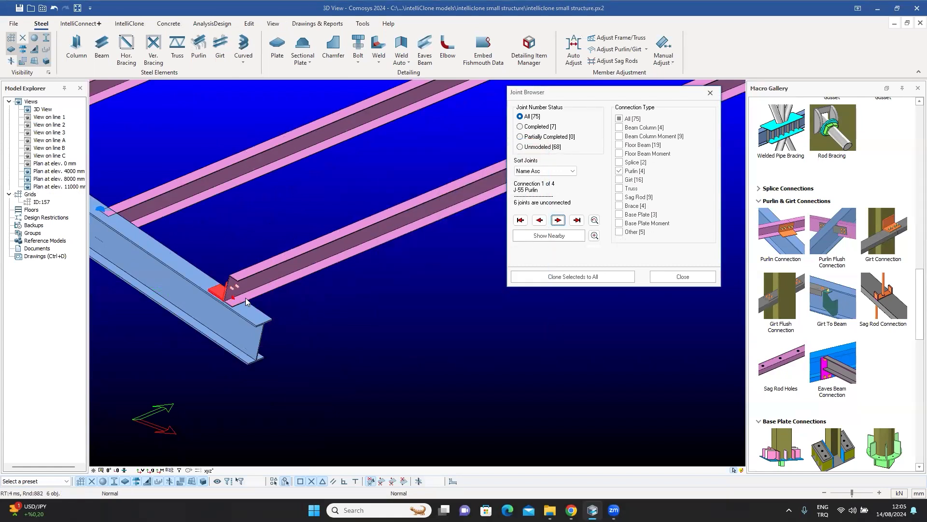
Clone the selected purlin cleat connection from J-55 to all similar unconnected joints.
scroll(240, 304, "down", 4)
scroll(238, 305, "down", 3)
scroll(259, 307, "up", 4)
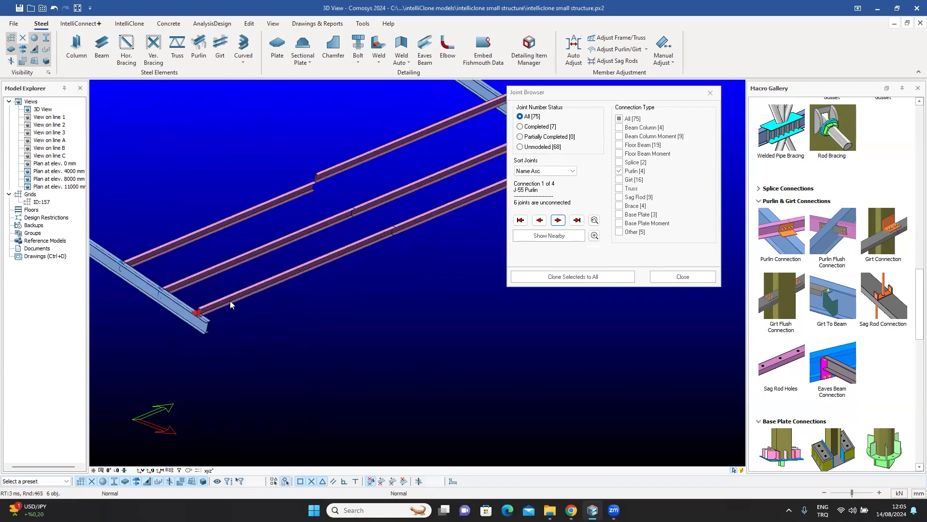
middle_click_drag(260, 306, 239, 309)
scroll(246, 306, "up", 5)
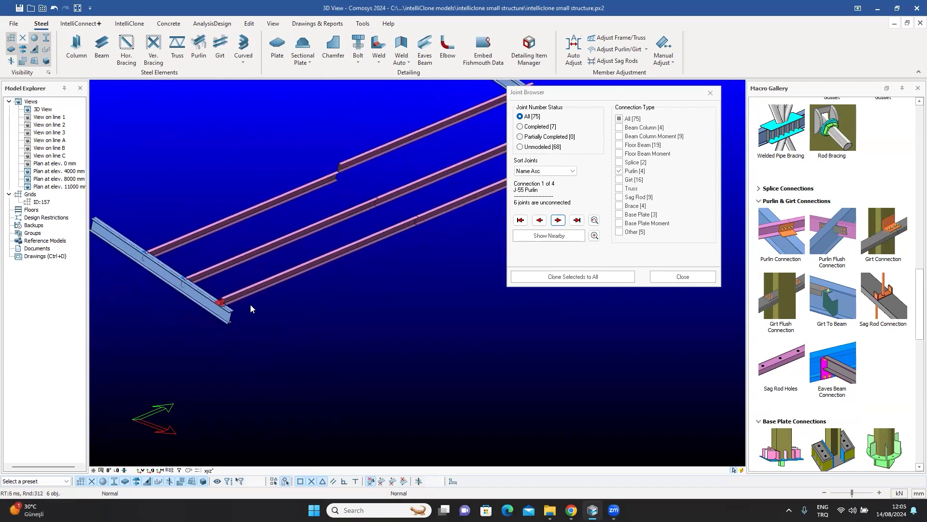
middle_click_drag(346, 304, 441, 302)
left_click(586, 278)
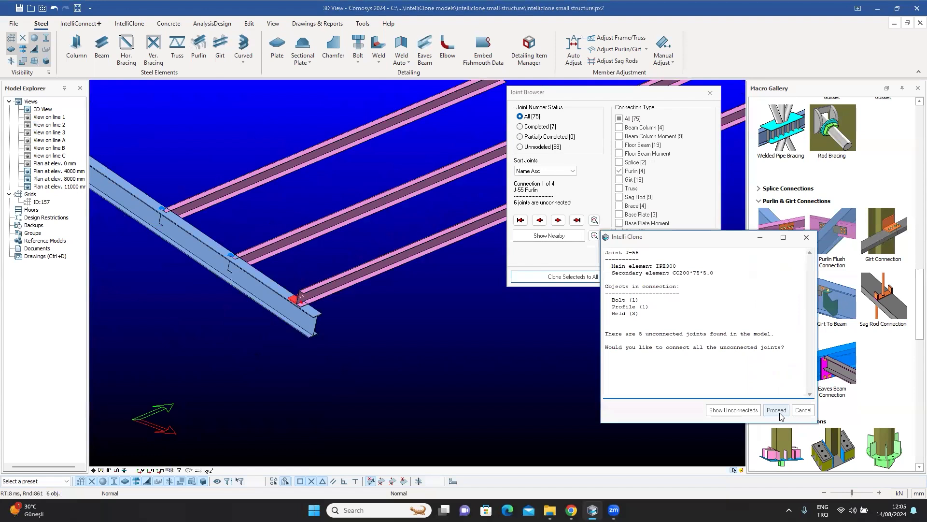
left_click(779, 411)
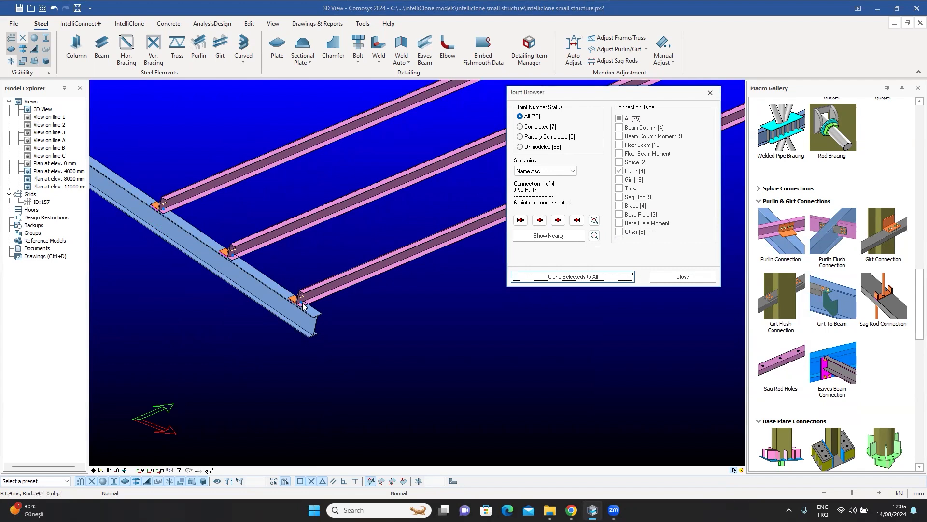
Examine the cloned cleats at the purlin ends on both rafters, checking how each purlin meets its rafter.
scroll(304, 300, "down", 5)
middle_click_drag(384, 224, 334, 237)
scroll(381, 217, "up", 8)
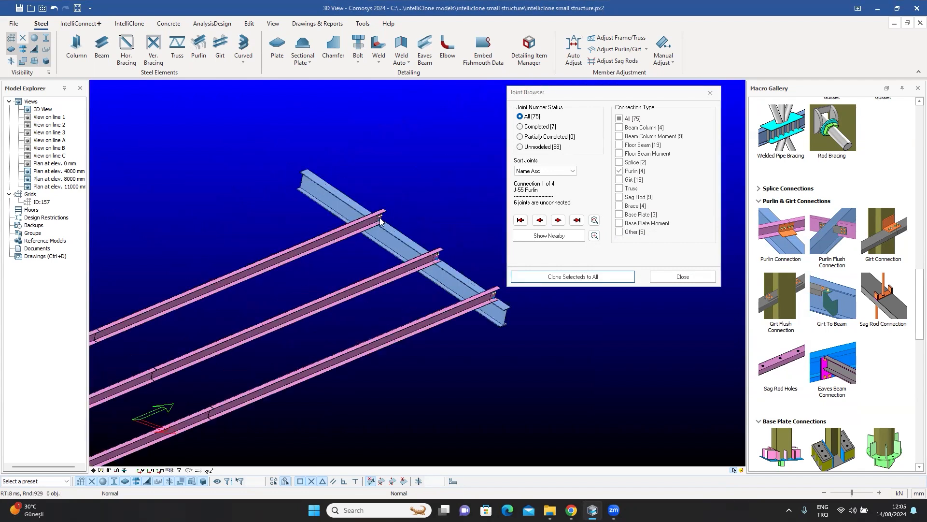
scroll(381, 214, "down", 5)
scroll(381, 215, "up", 3)
left_click(378, 220)
middle_click_drag(377, 220, 334, 257)
scroll(335, 262, "down", 3)
scroll(334, 262, "down", 2)
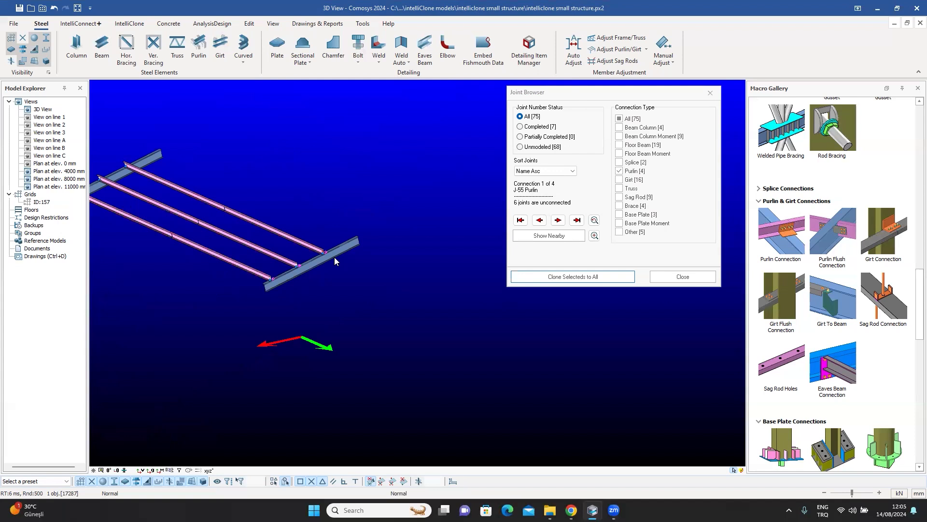
middle_click_drag(334, 257, 413, 291)
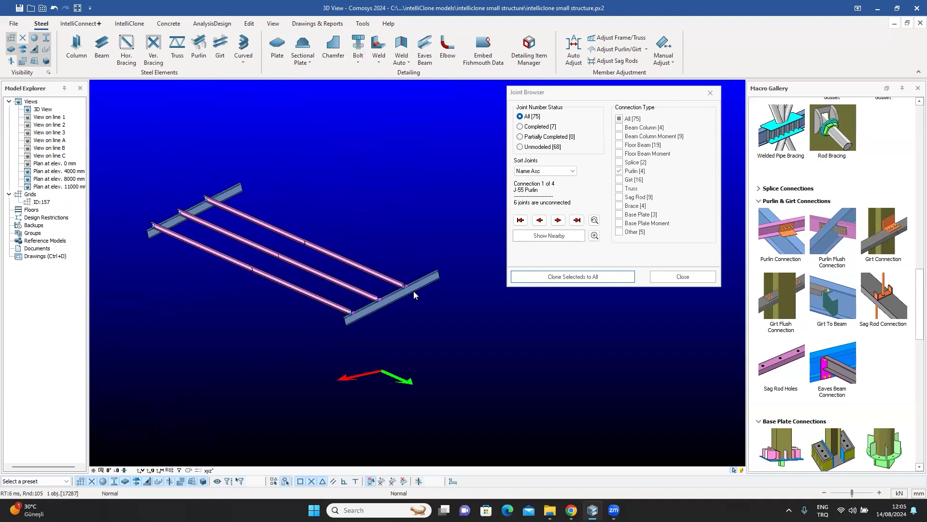
scroll(217, 201, "up", 3)
left_click(224, 191)
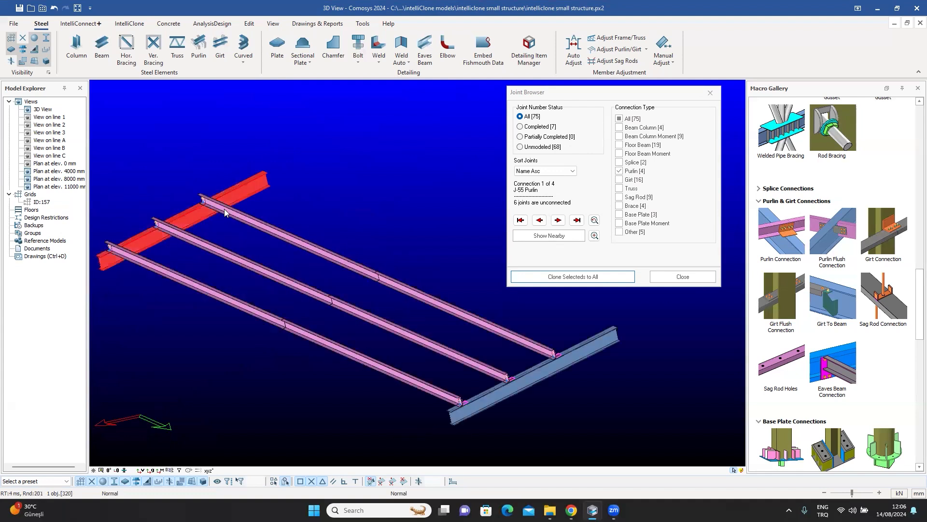
left_click(226, 212)
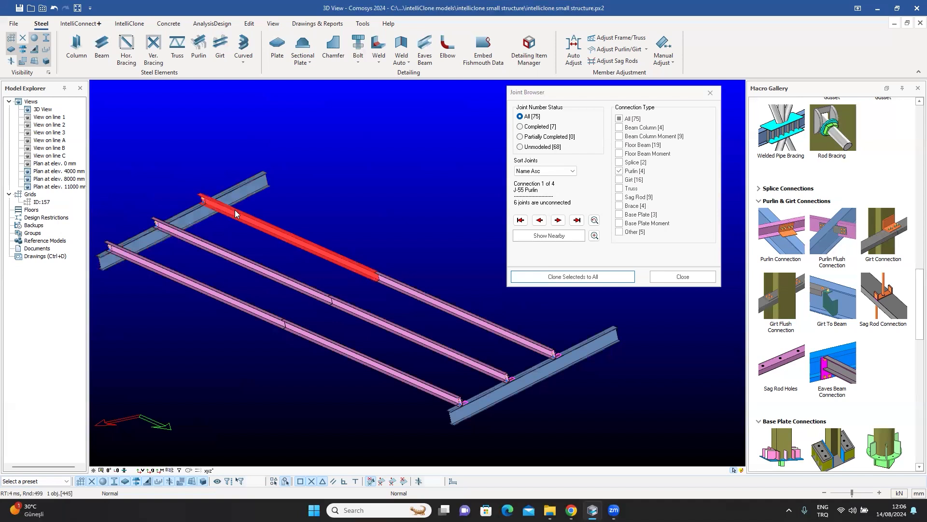
Switch the Joint Browser filter from Purlin to Beam Column Moment and examine its first joint, J-17.
left_click(620, 171)
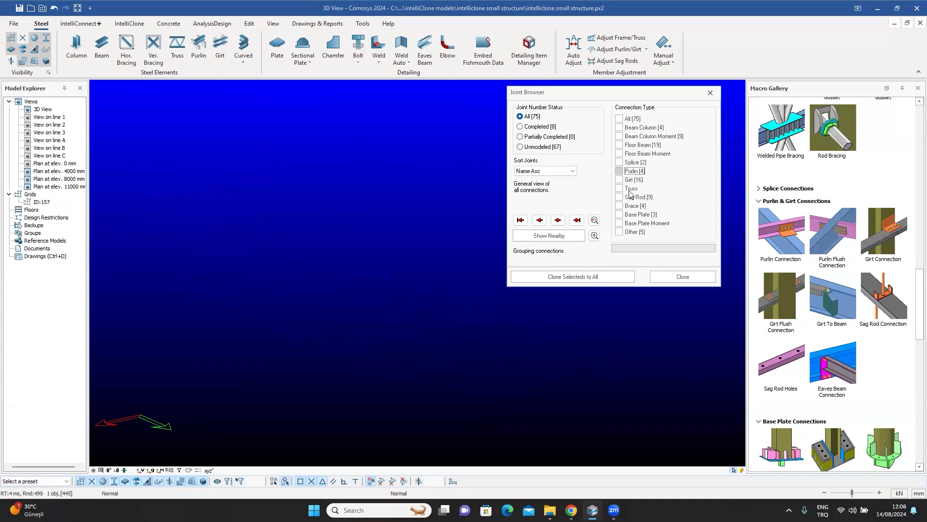
left_click(620, 136)
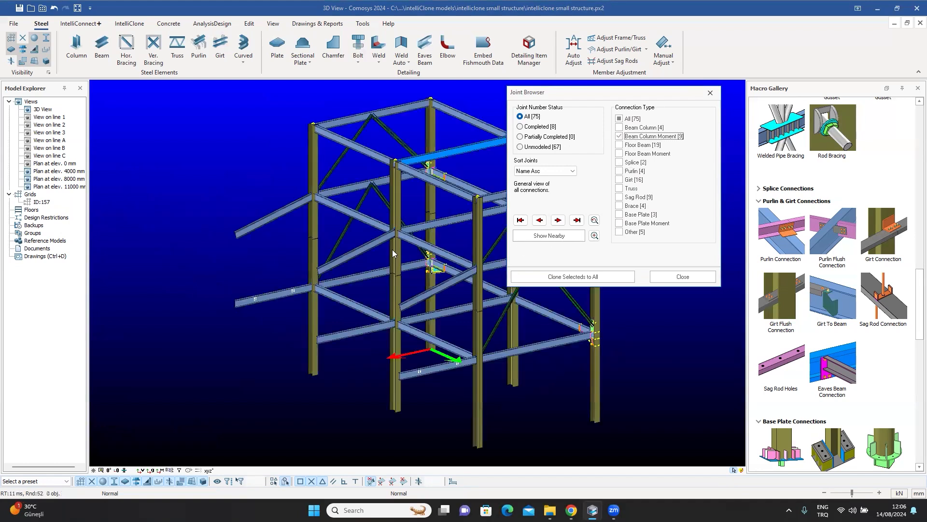
middle_click_drag(454, 264, 288, 327)
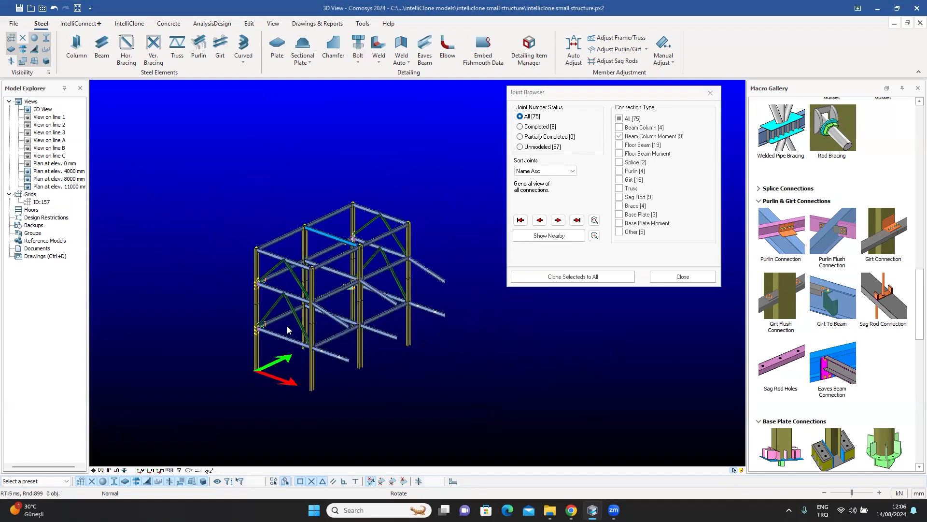
left_click(593, 221)
left_click(558, 220)
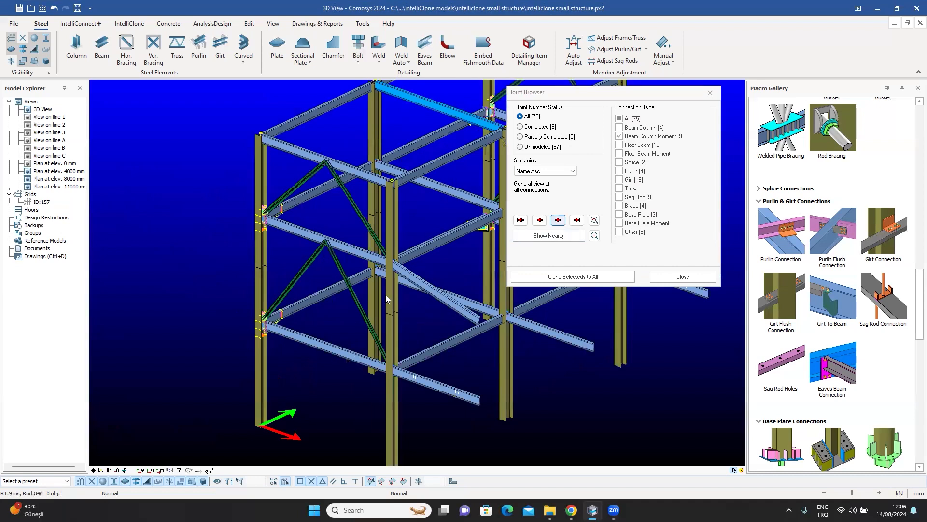
scroll(363, 320, "up", 5)
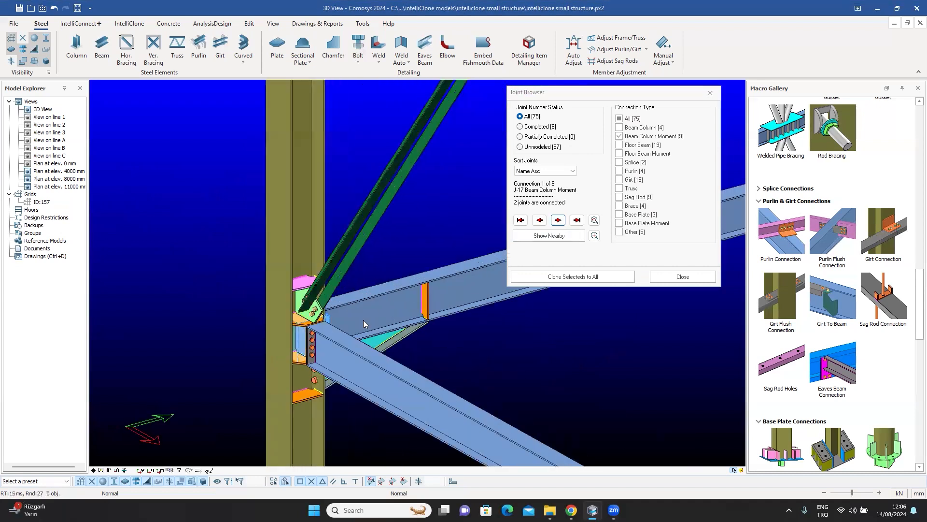
middle_click_drag(363, 318, 353, 308)
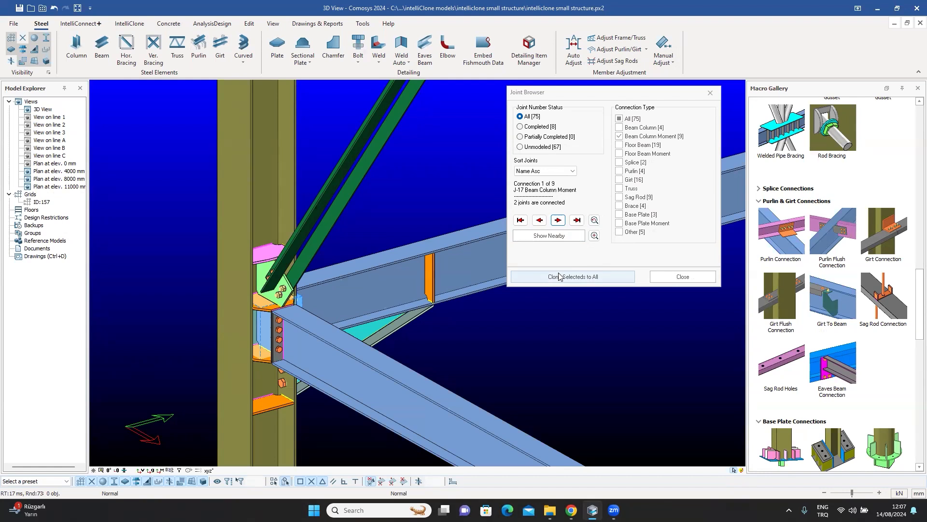
Close the Joint Browser and review the IntelliClone settings for cloned offsets, rotations and angle tolerances.
left_click(676, 277)
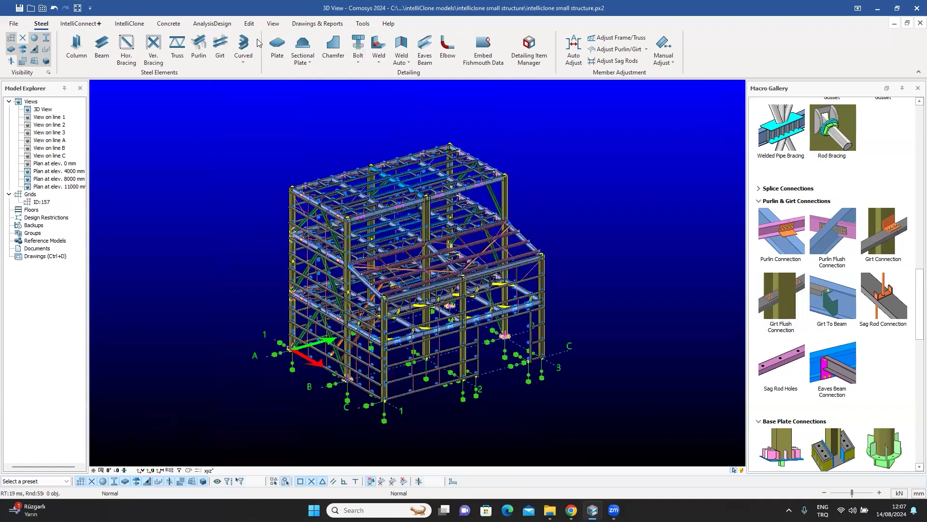
left_click(130, 23)
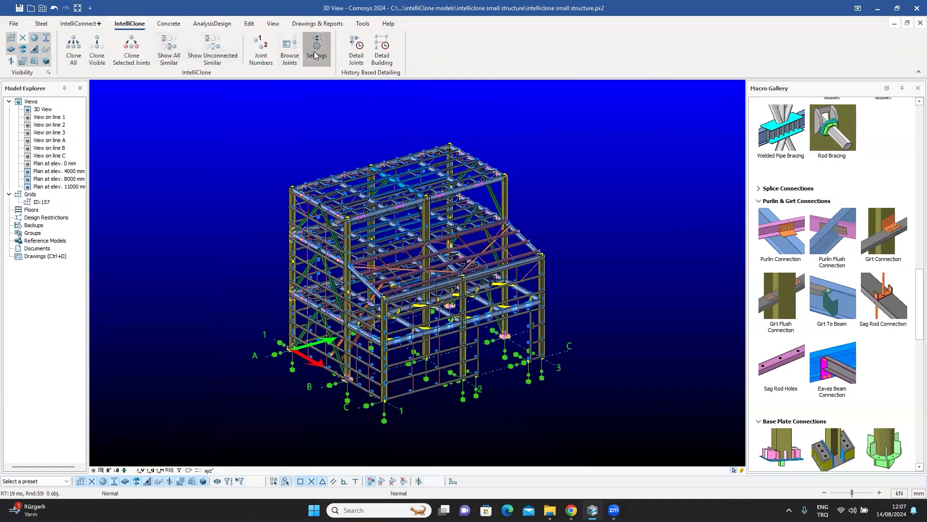
left_click(315, 48)
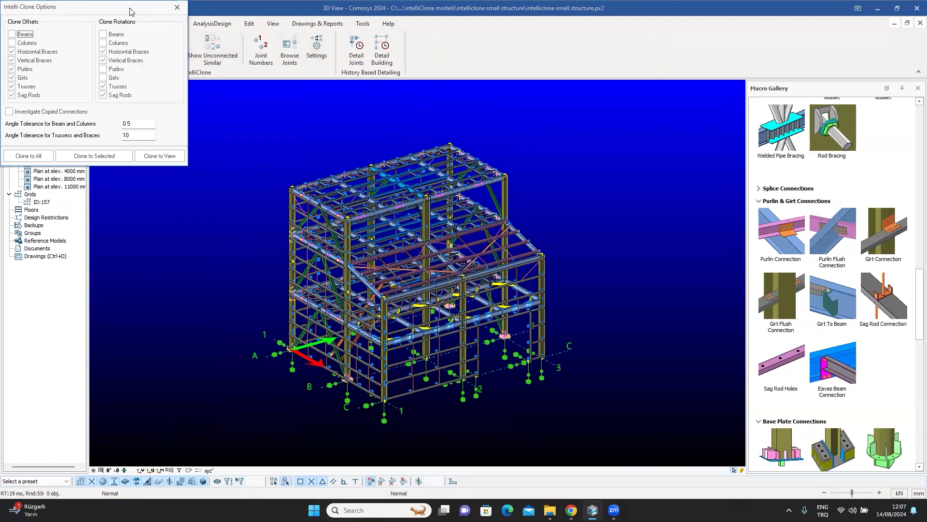
left_click_drag(130, 8, 695, 58)
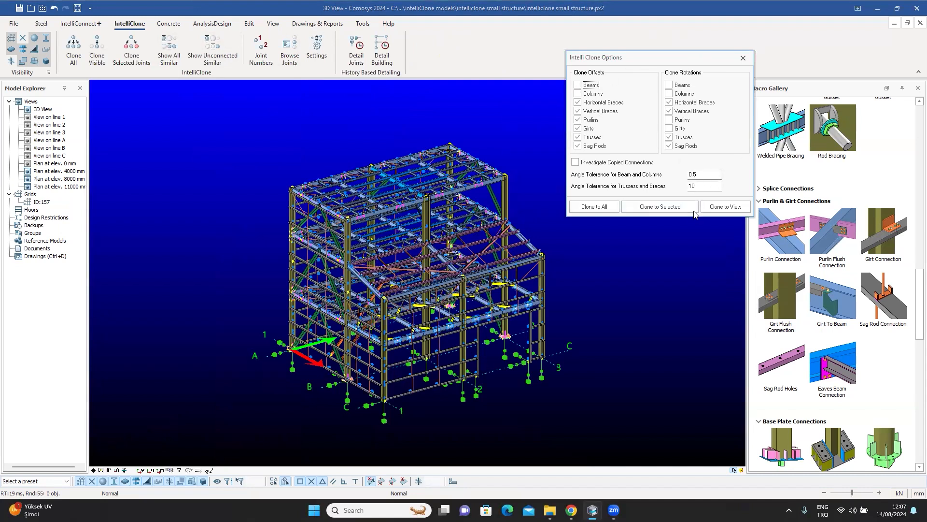
left_click(742, 59)
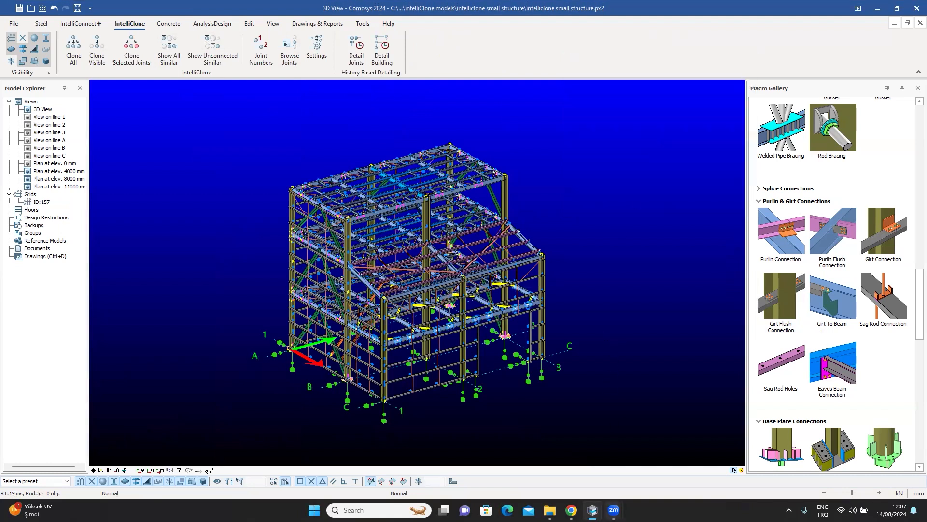
mouse_move(614, 510)
left_click(661, 465)
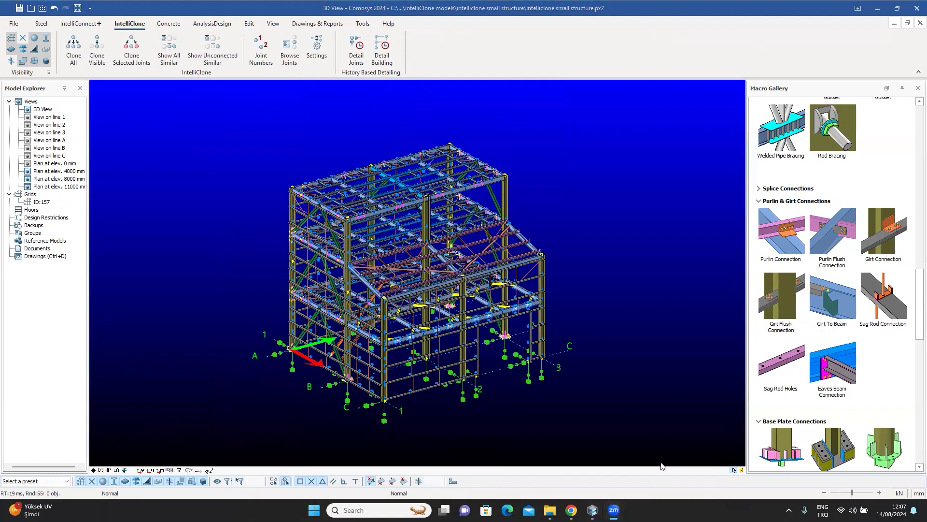